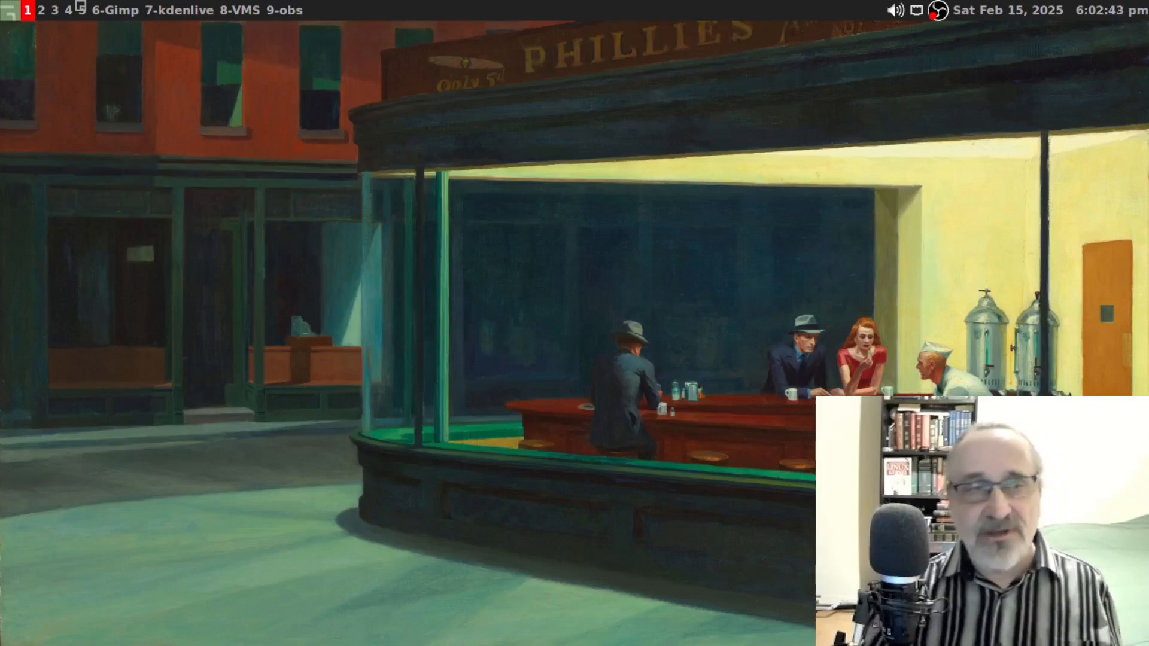
# Switch to the ONLYOFFICE spreadsheet Book2.xlsx and enter the headers Date in A7 and Inv # in B7
pyautogui.click(82, 10)
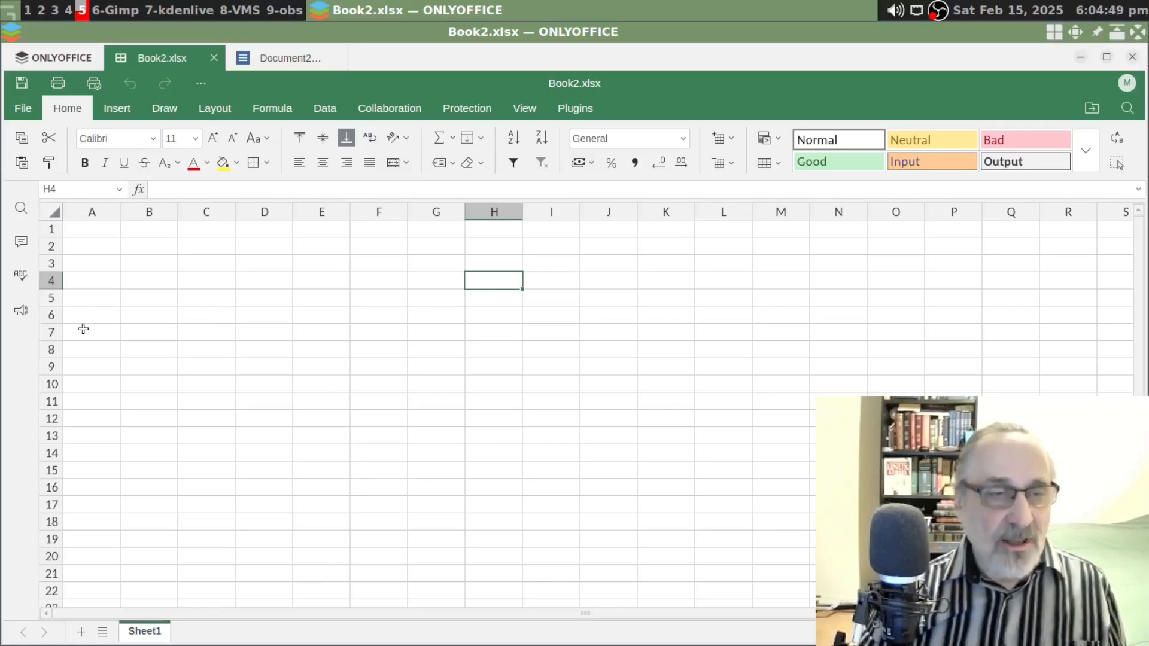
pyautogui.click(83, 329)
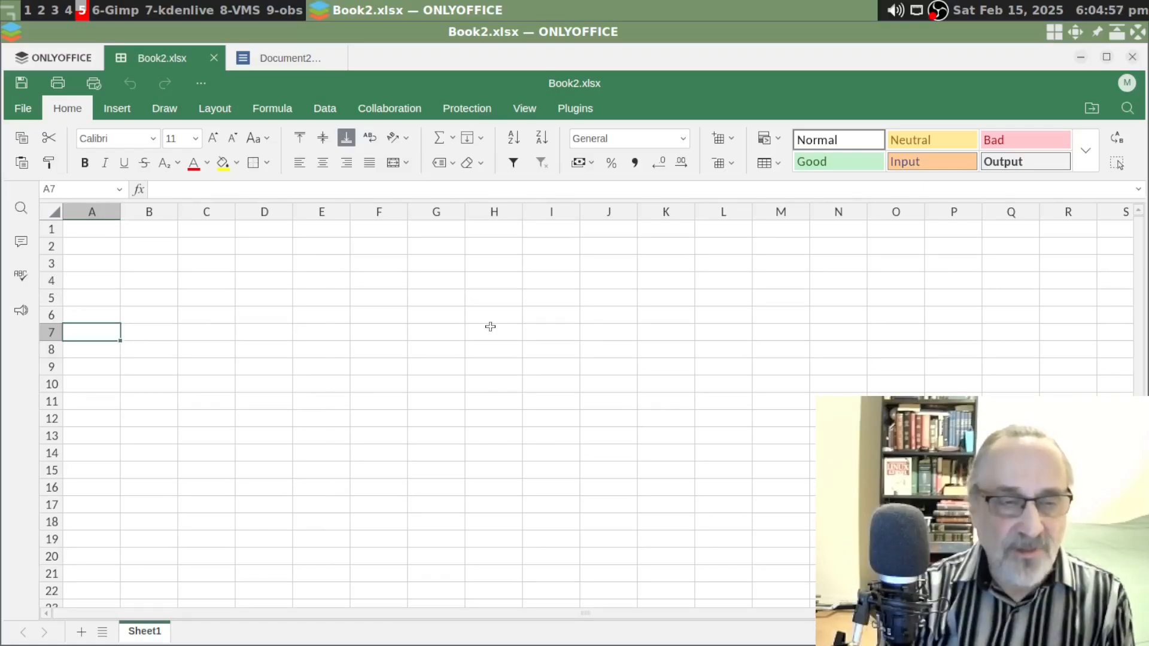
pyautogui.write('Date')
pyautogui.press('Tab')
pyautogui.write('In')
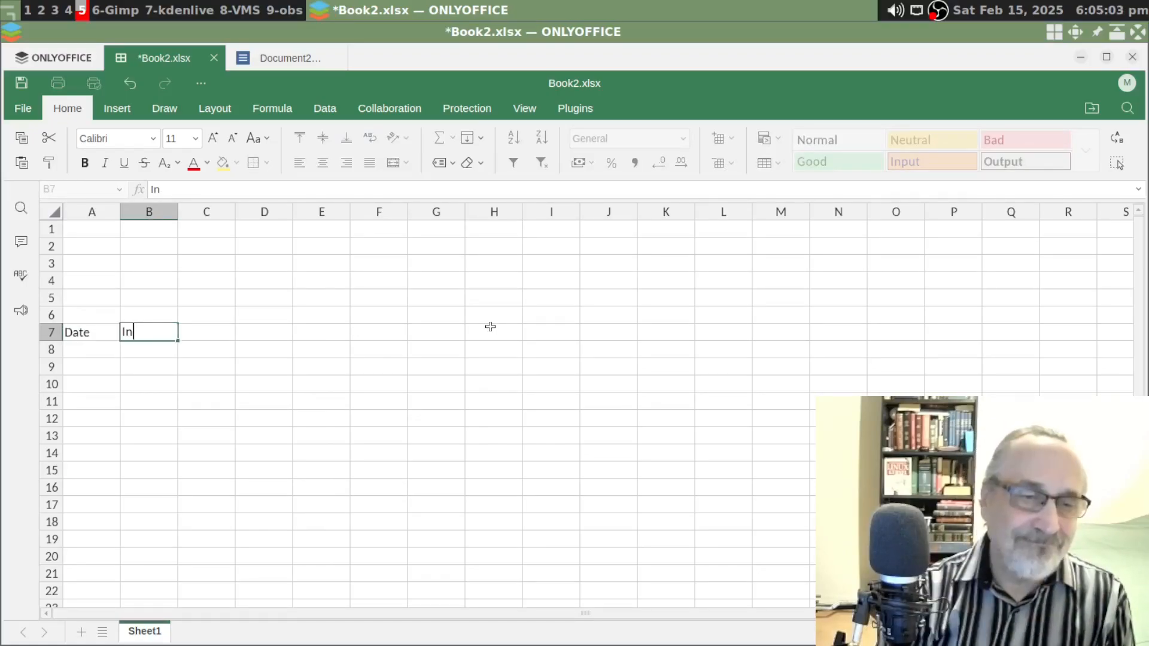
pyautogui.write('v #')
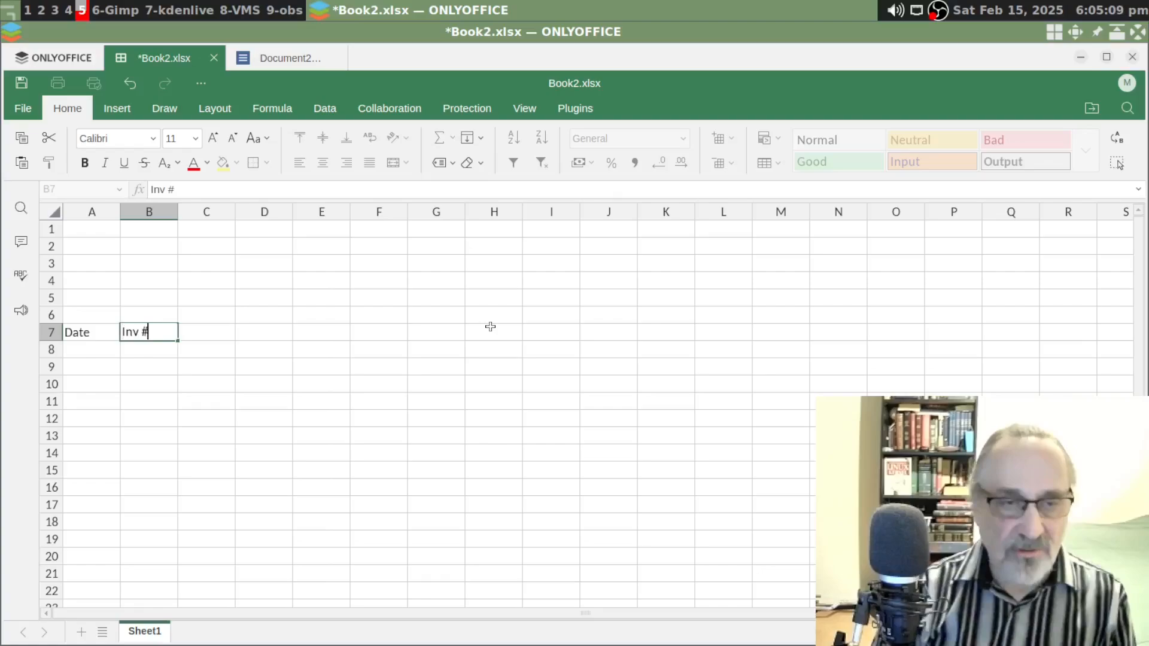
pyautogui.press('Tab')
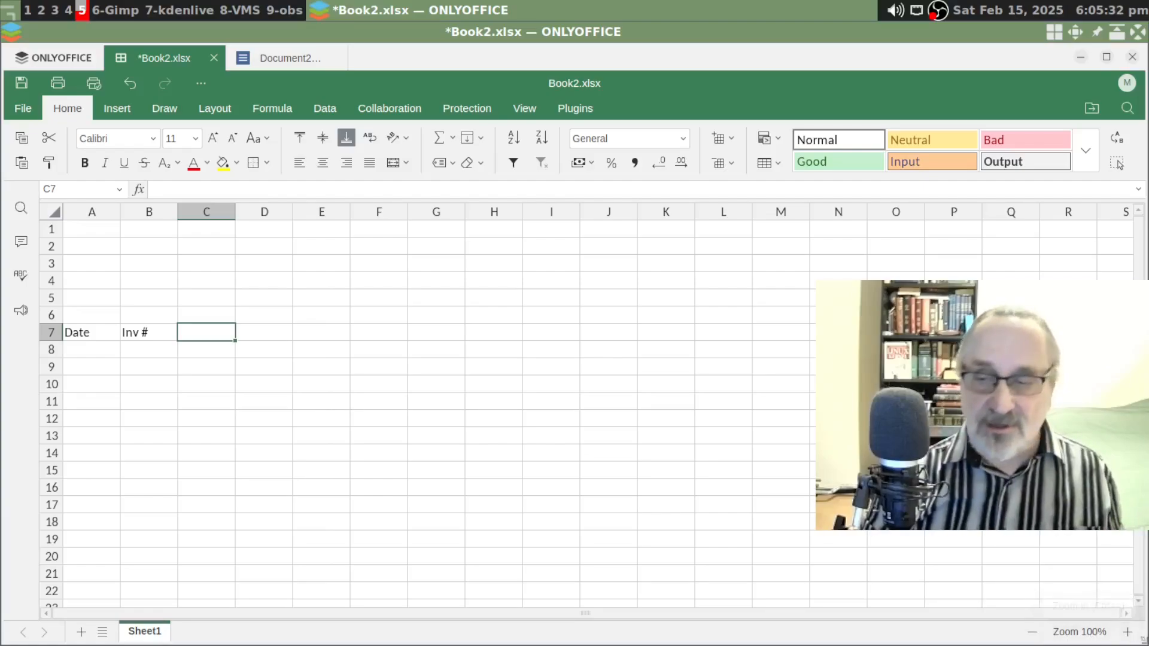
# Try different zoom levels on the sheet and settle on 130%
pyautogui.click(1128, 632)
pyautogui.click(1128, 633)
pyautogui.click(1128, 632)
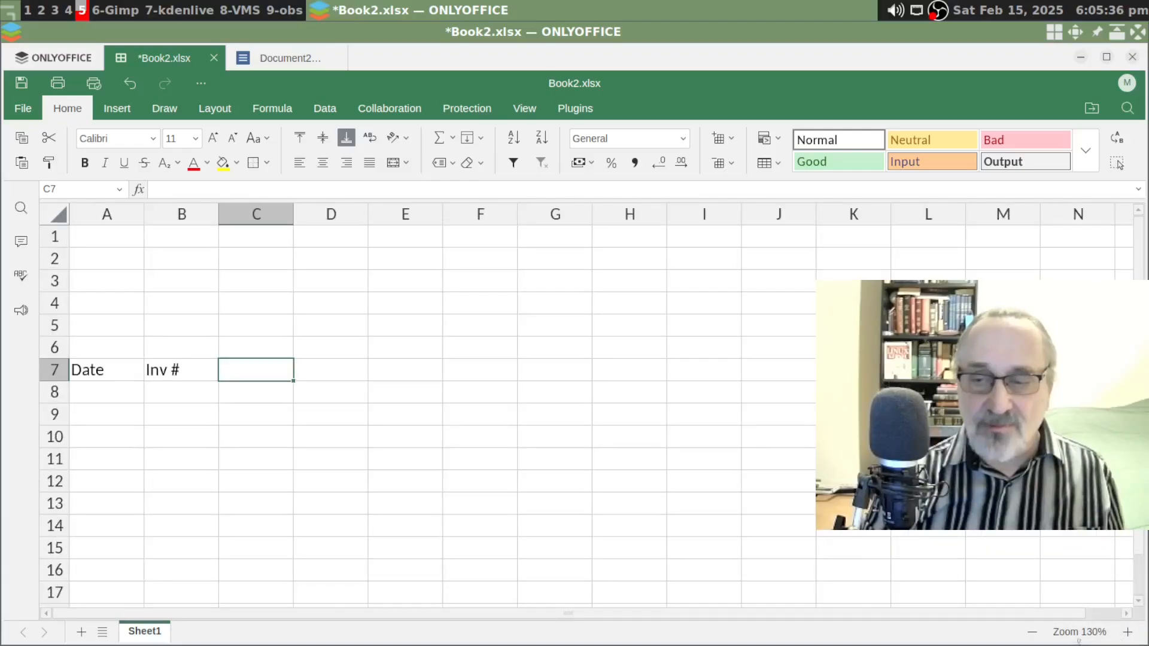
pyautogui.click(1032, 633)
pyautogui.click(1032, 633)
pyautogui.click(1032, 633)
pyautogui.click(1031, 633)
pyautogui.click(1032, 633)
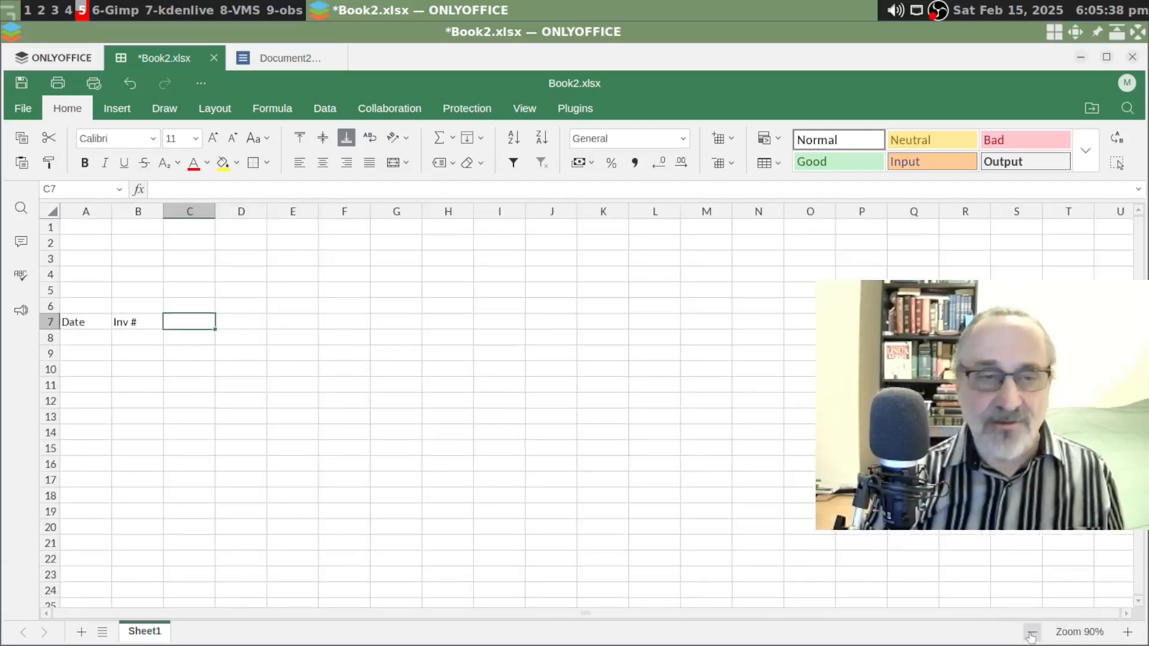
pyautogui.click(1032, 633)
pyautogui.click(1032, 633)
pyautogui.click(1032, 633)
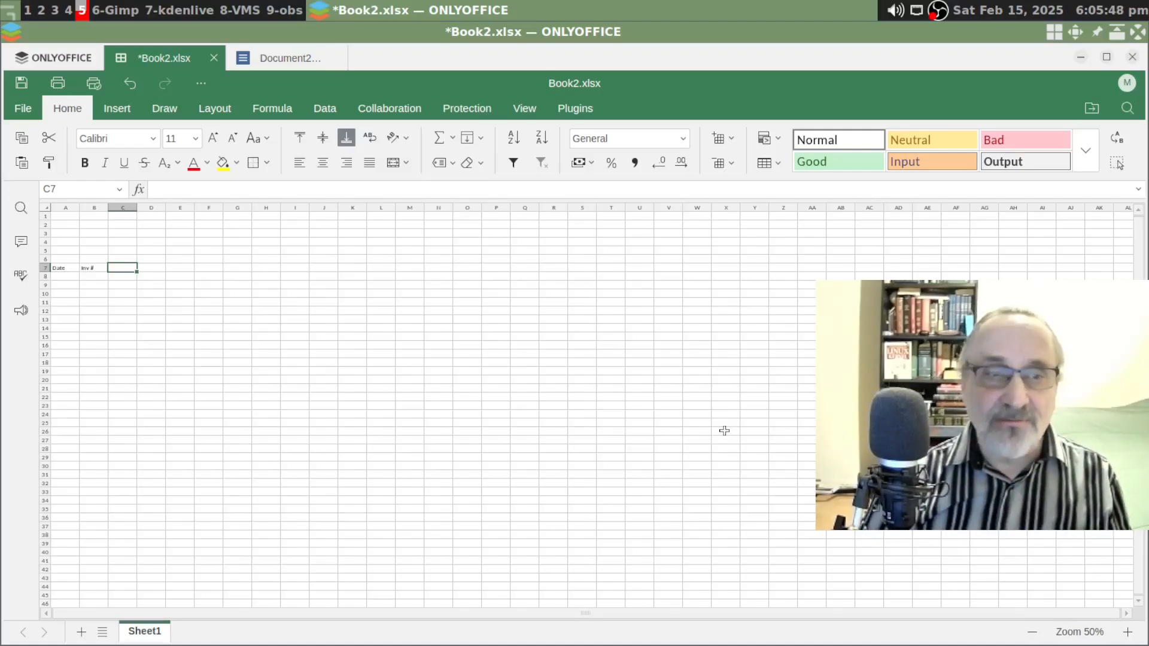
pyautogui.scroll(6, 725, 431)
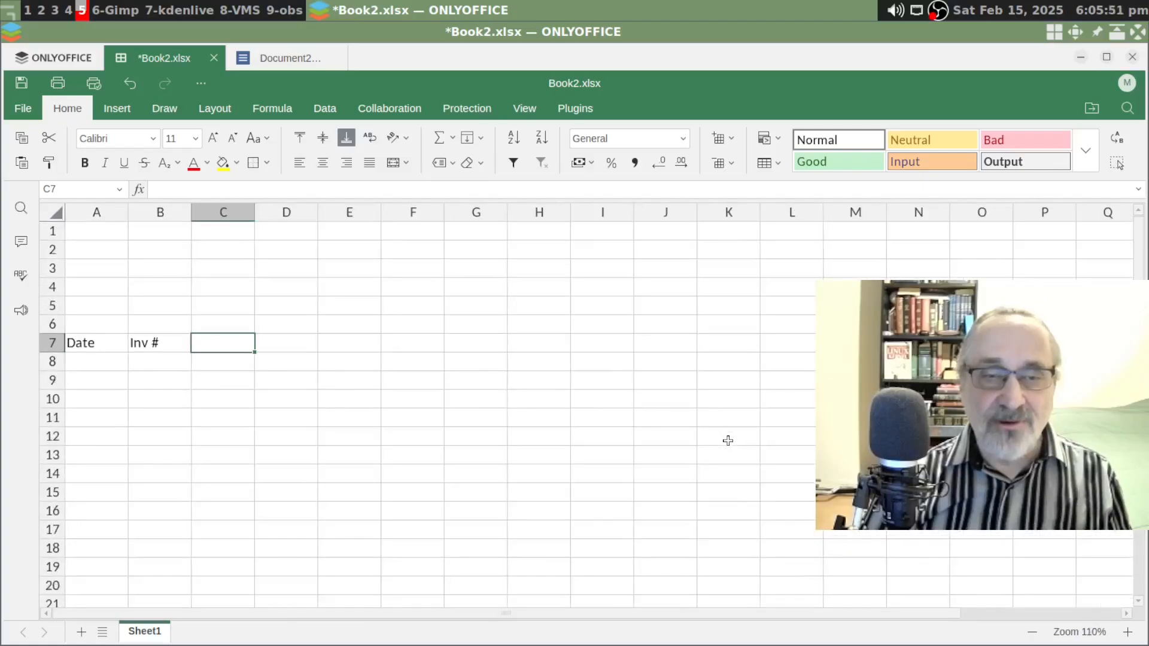
pyautogui.scroll(-2, 725, 436)
pyautogui.scroll(2, 727, 441)
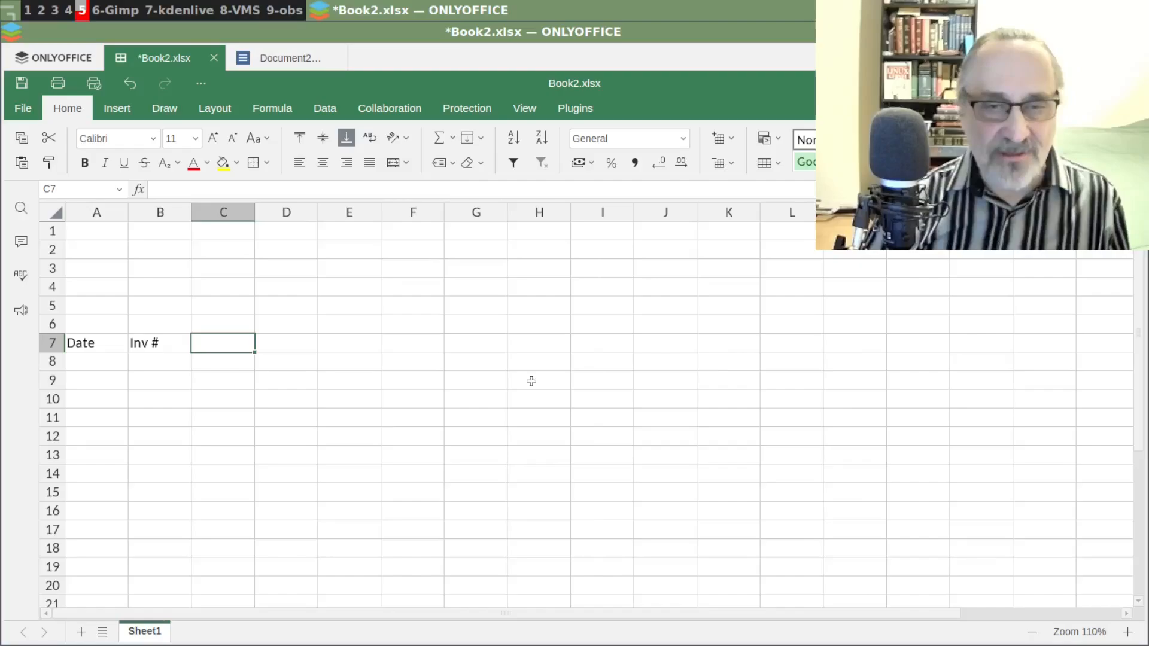
pyautogui.scroll(2, 532, 381)
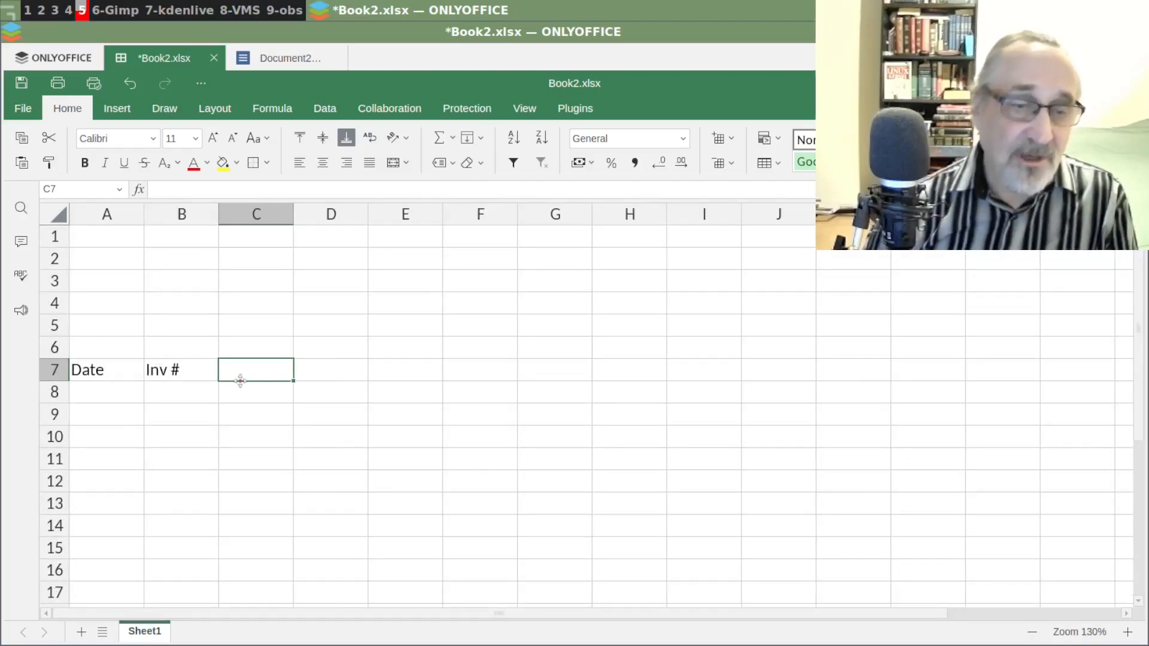
# Enter the headers Trade, Code and Amount in cells C7 to E7
pyautogui.write('Trade')
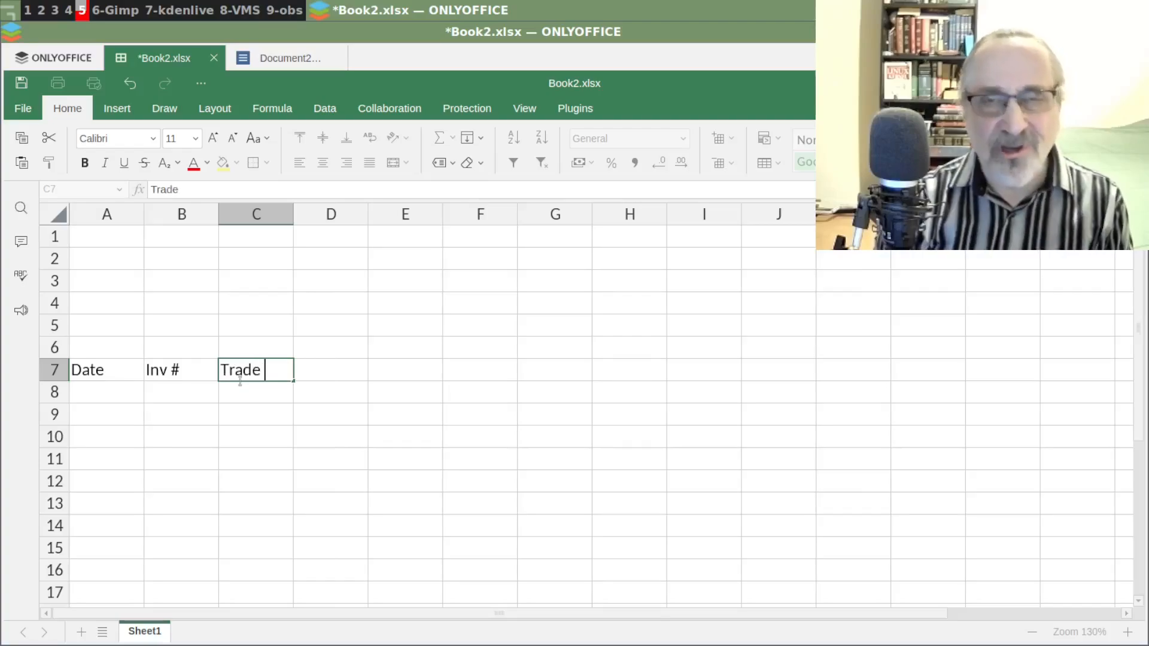
pyautogui.press('Tab')
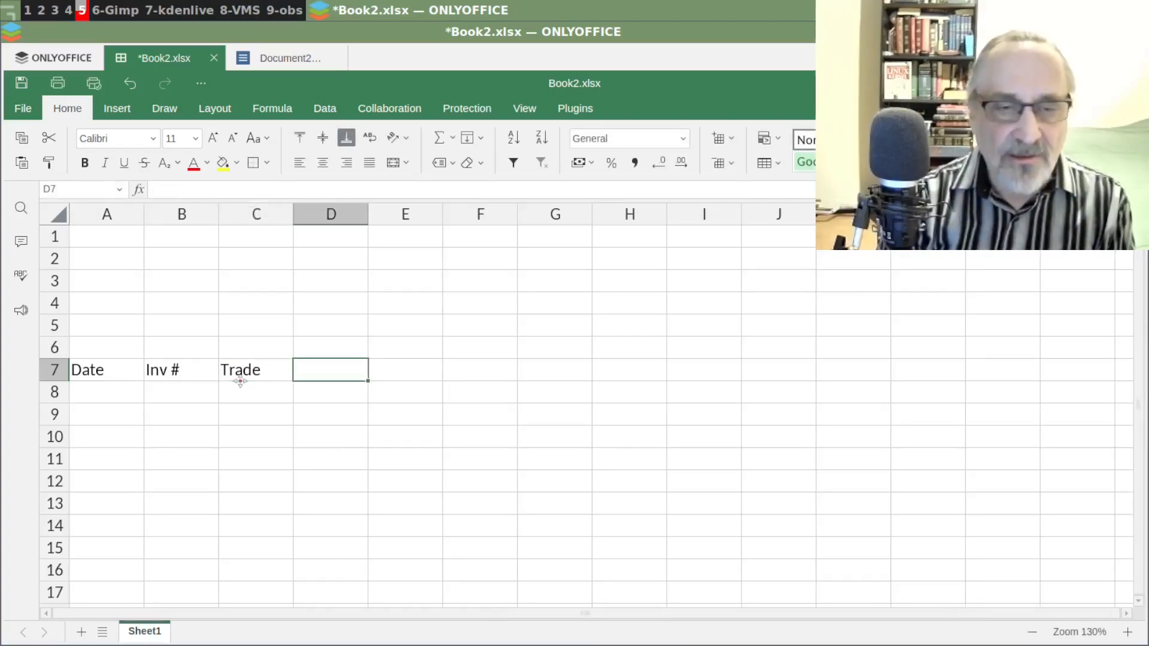
pyautogui.write('Code')
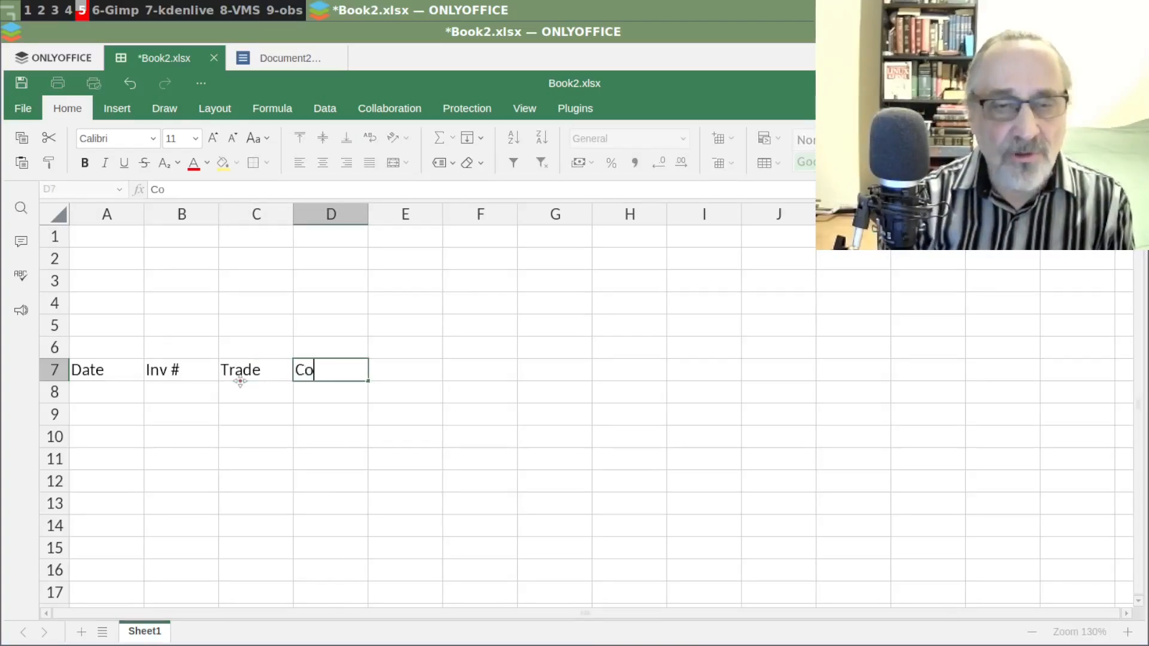
pyautogui.press('Tab')
pyautogui.write('Amount')
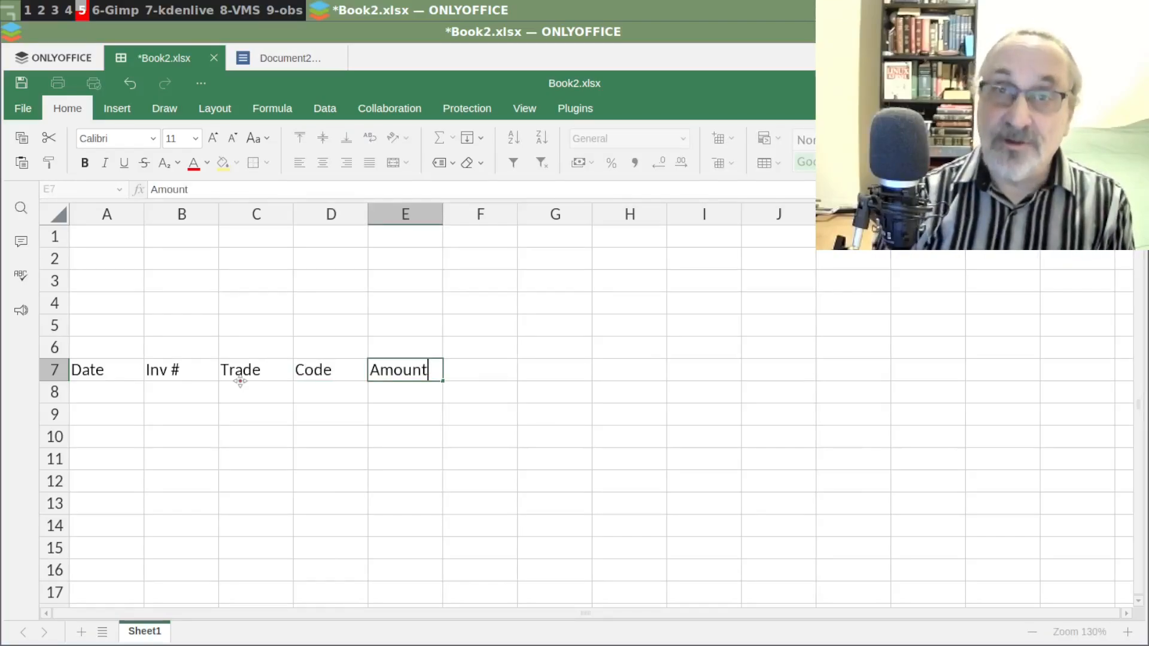
pyautogui.press('Tab')
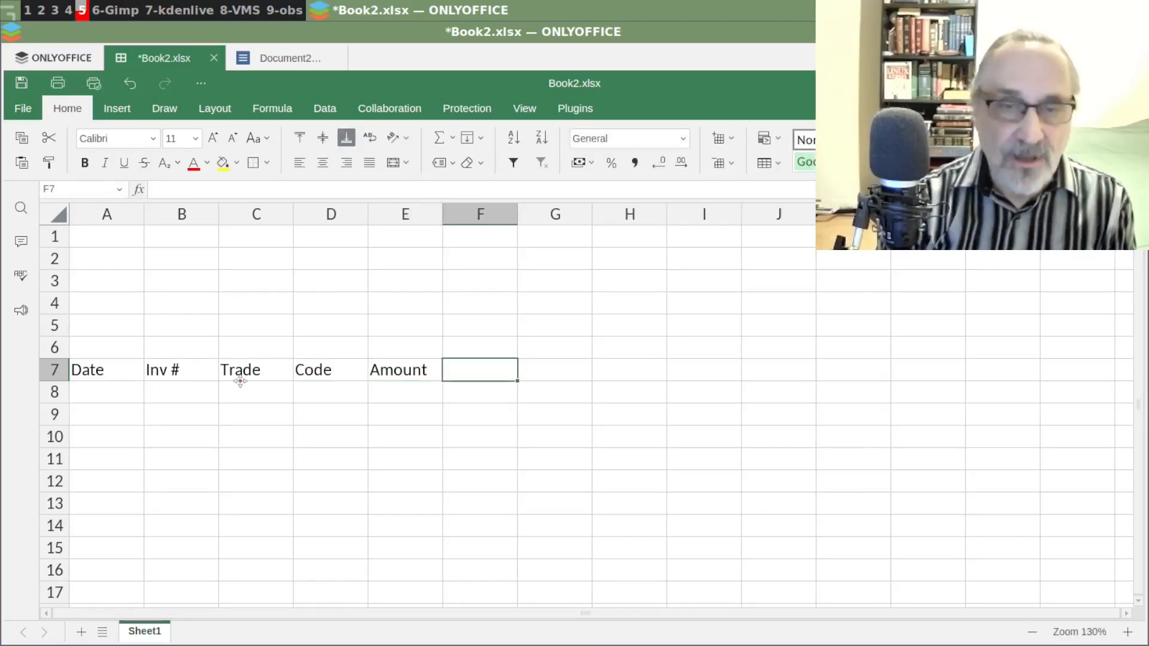
# Enter the headers Holdback, Discount and Total Payable in cells F7 to H7
pyautogui.write('Holdback')
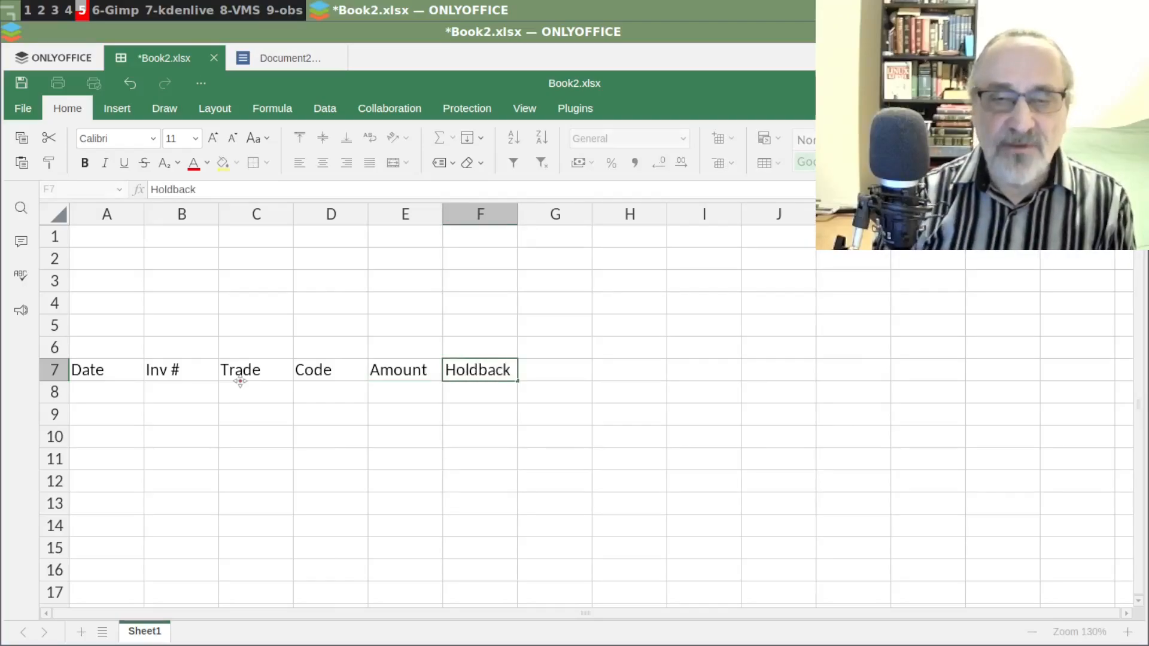
pyautogui.press('Tab')
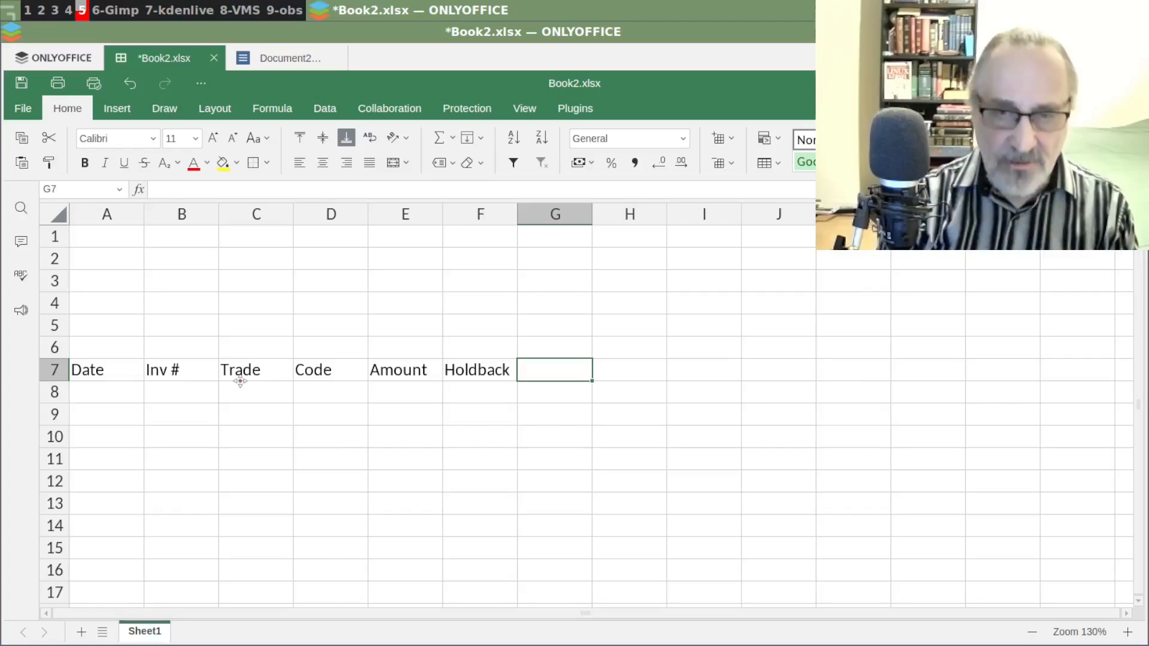
pyautogui.write('Discount')
pyautogui.press('Tab')
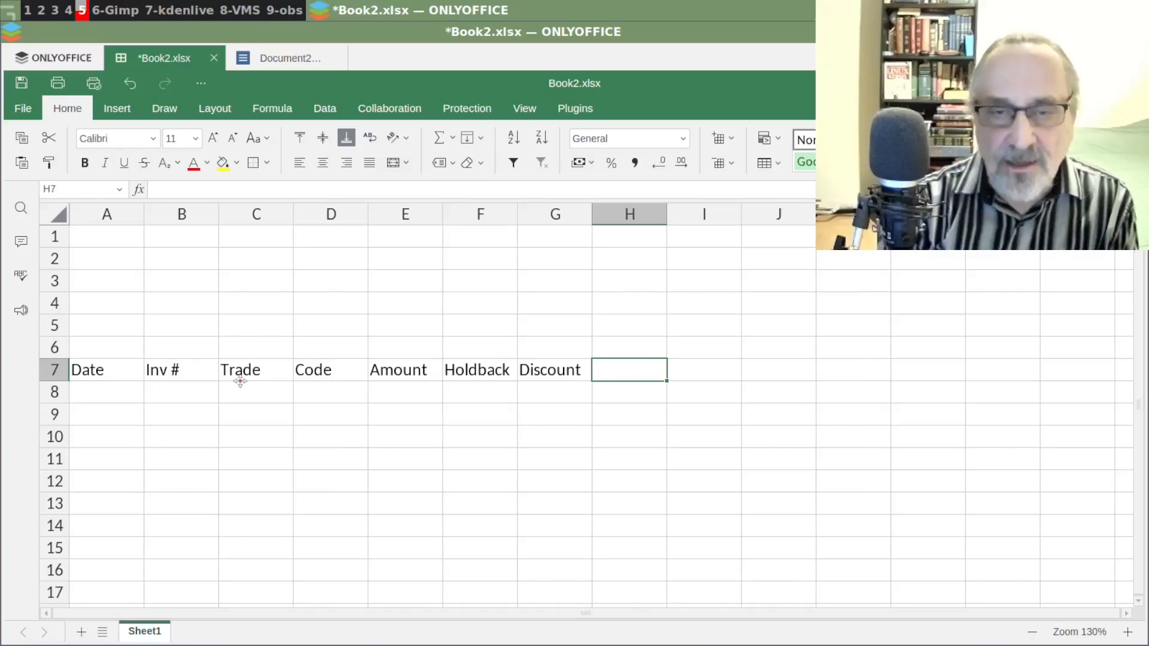
pyautogui.write('Tot')
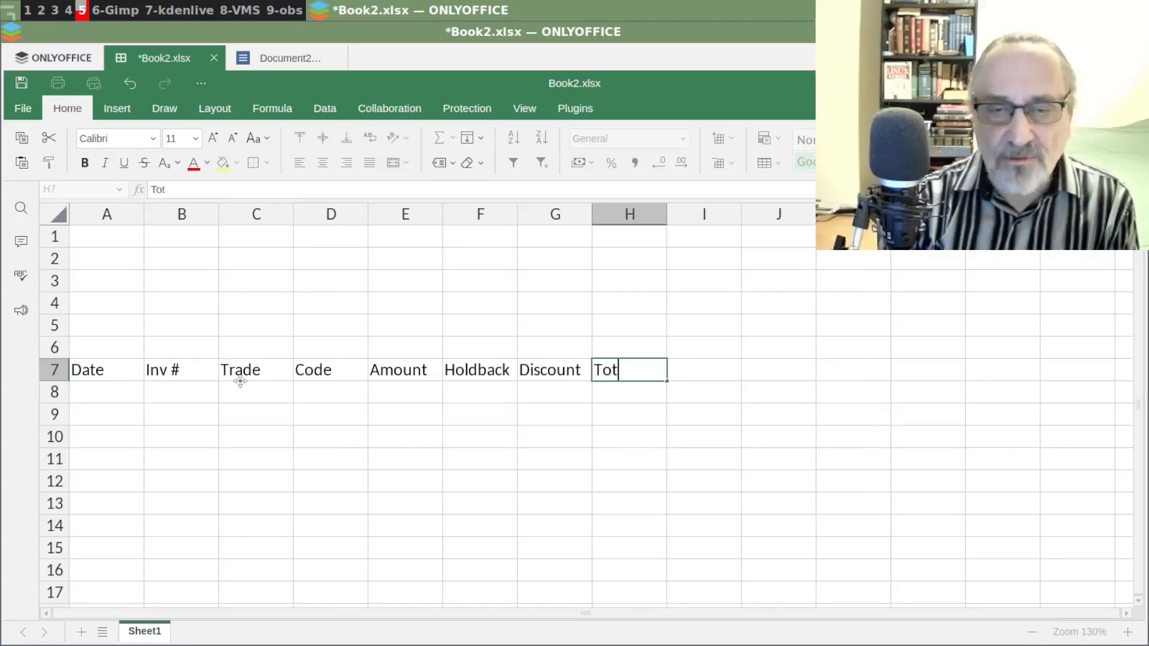
pyautogui.write('al Payable')
pyautogui.press('Return')
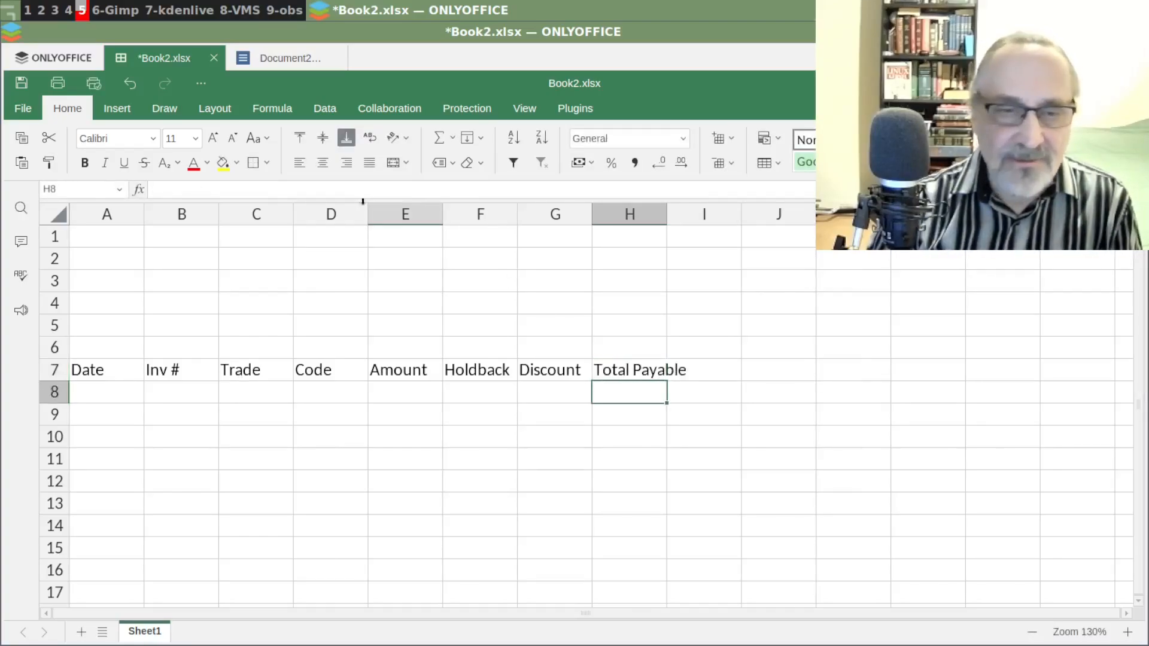
# Widen columns A to H to fit the headers, narrowing the Code column to just its header text
pyautogui.moveTo(108, 214)
pyautogui.mouseDown()
pyautogui.moveTo(527, 235)
pyautogui.moveTo(629, 218)
pyautogui.mouseUp()
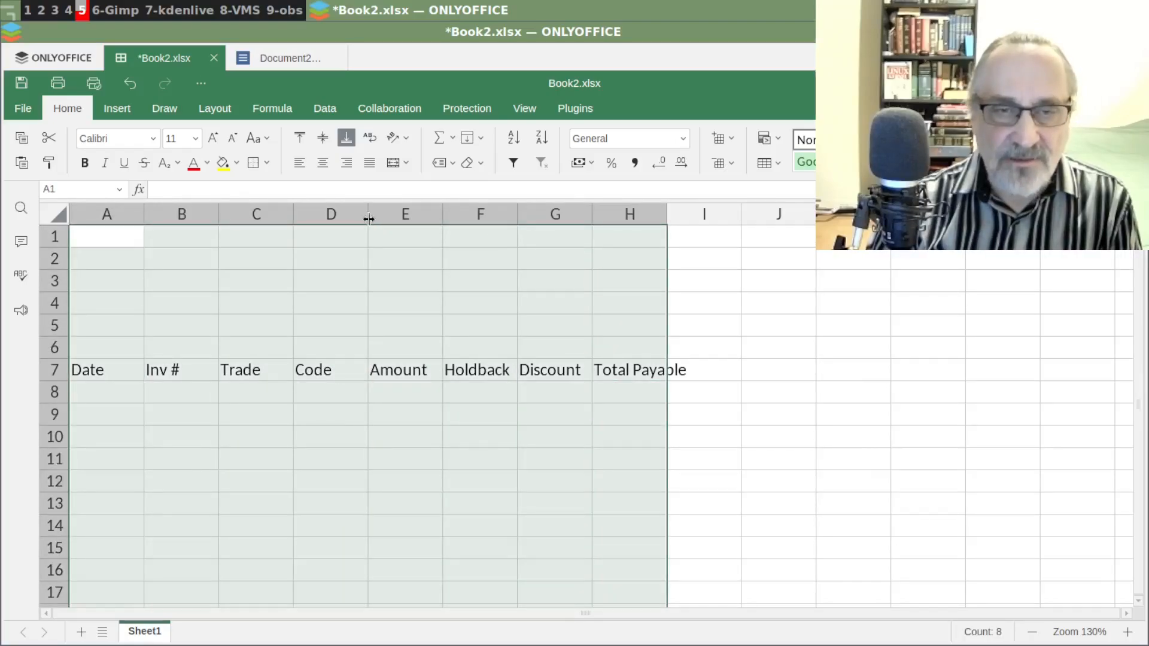
pyautogui.moveTo(368, 216); pyautogui.dragTo(392, 219)
pyautogui.click(416, 303)
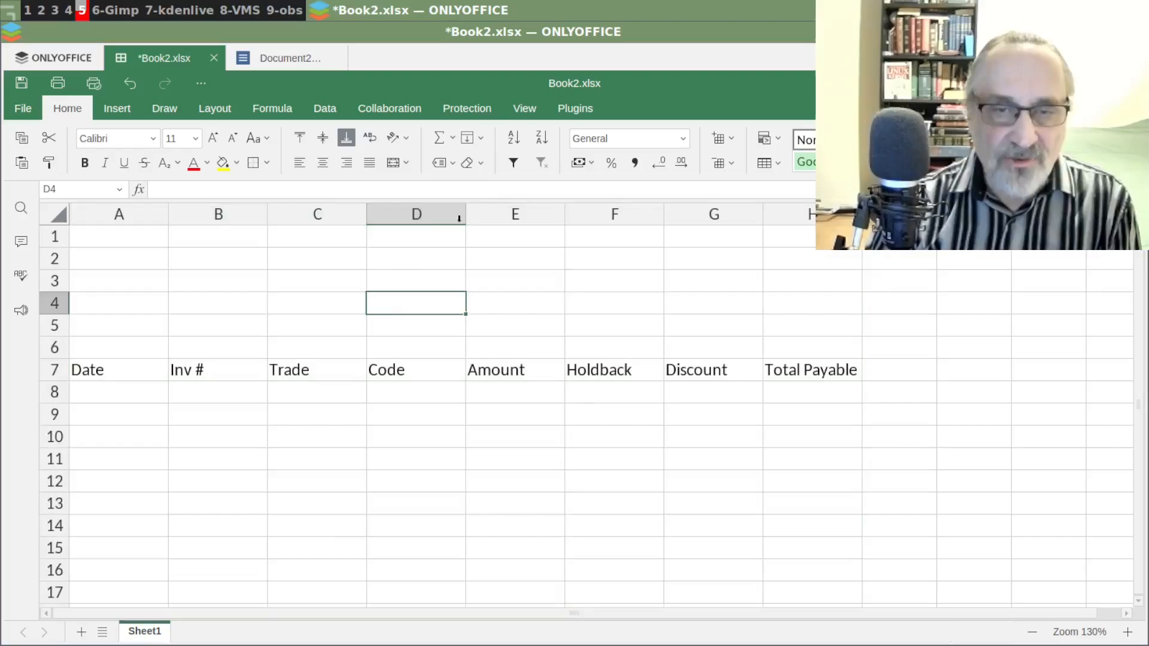
pyautogui.moveTo(465, 218); pyautogui.dragTo(405, 222)
pyautogui.click(577, 303)
# Enter 1000 as the Amount in E8 and apply comma-style accounting format to columns E to H
pyautogui.click(559, 384)
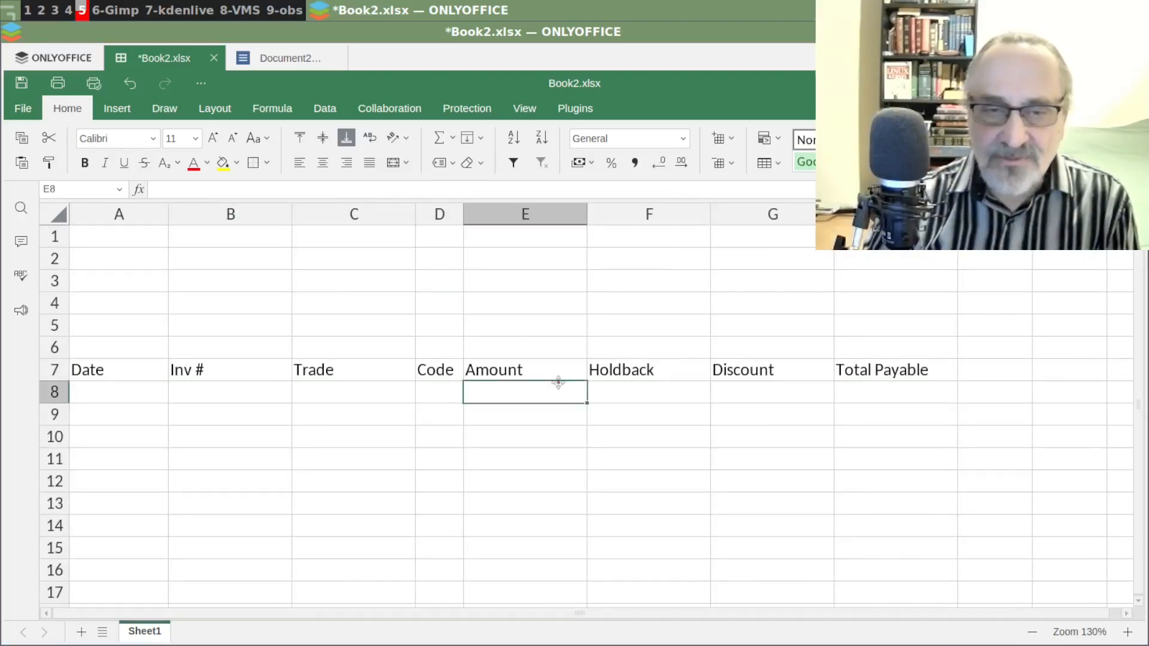
pyautogui.write('1000')
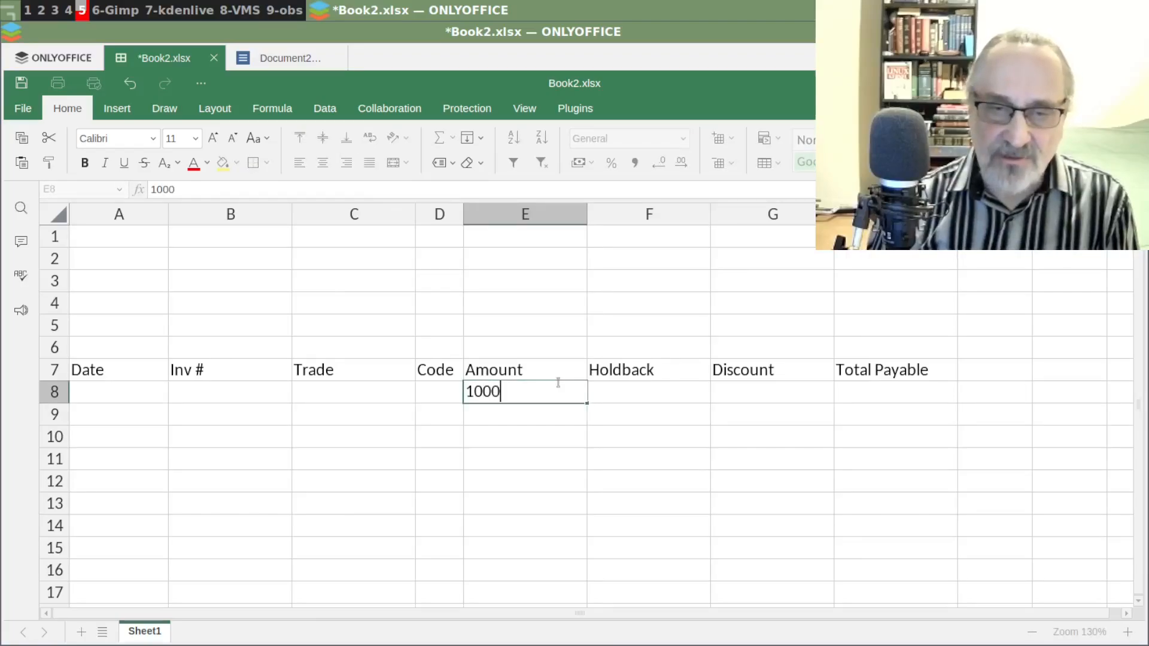
pyautogui.press('Return')
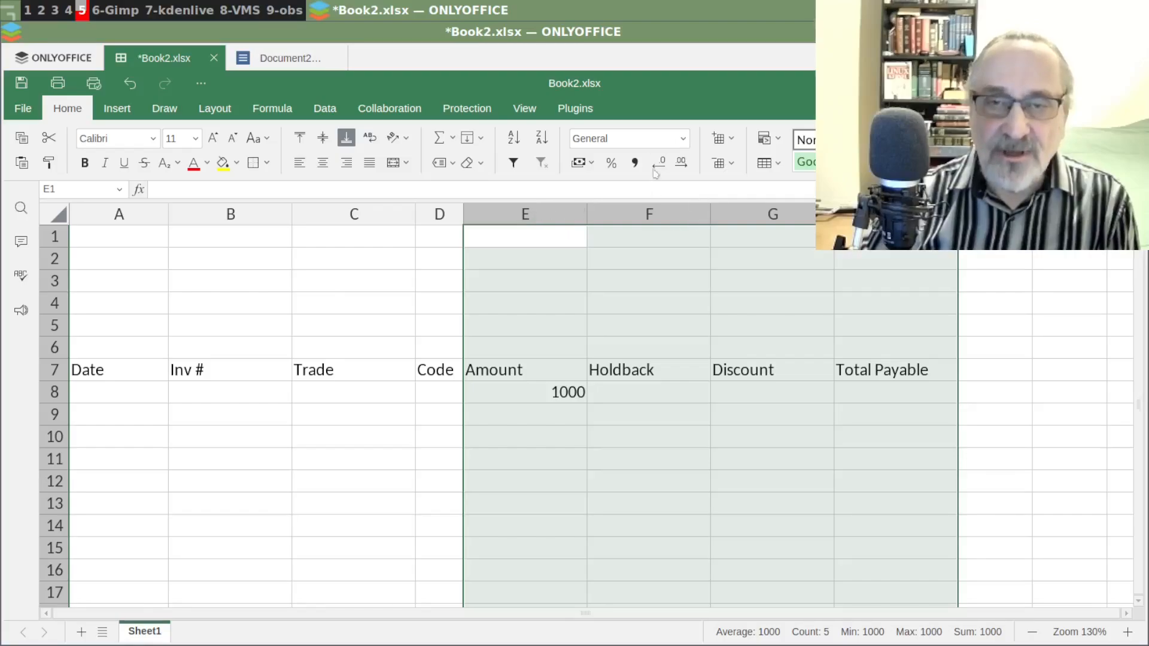
pyautogui.click(635, 163)
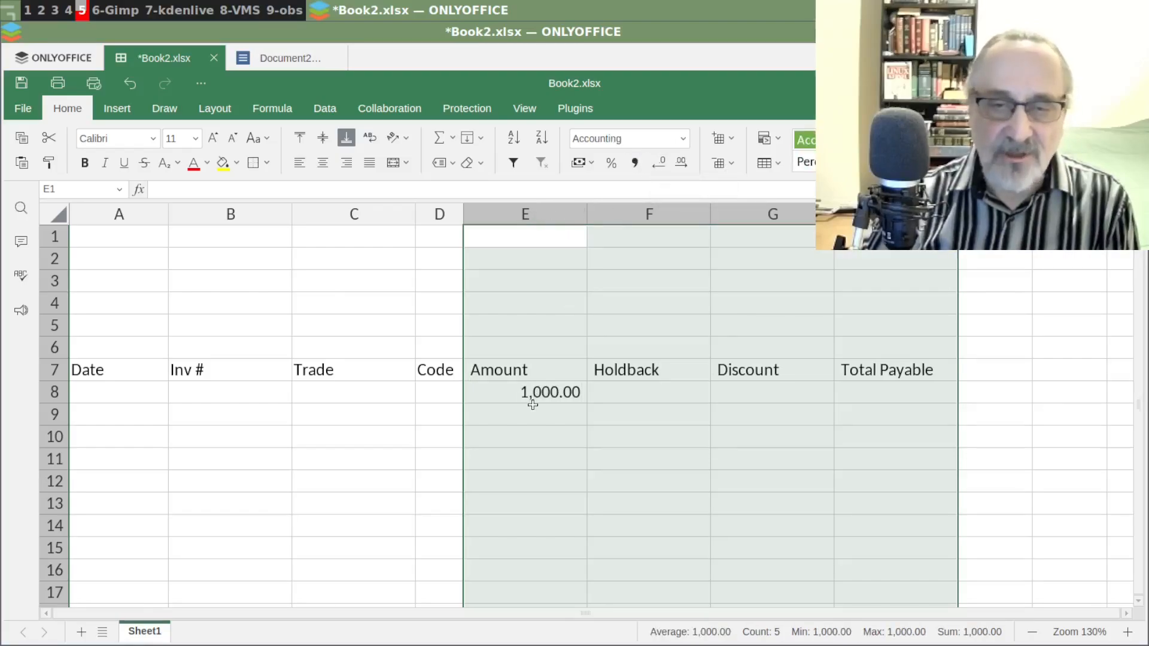
pyautogui.click(566, 396)
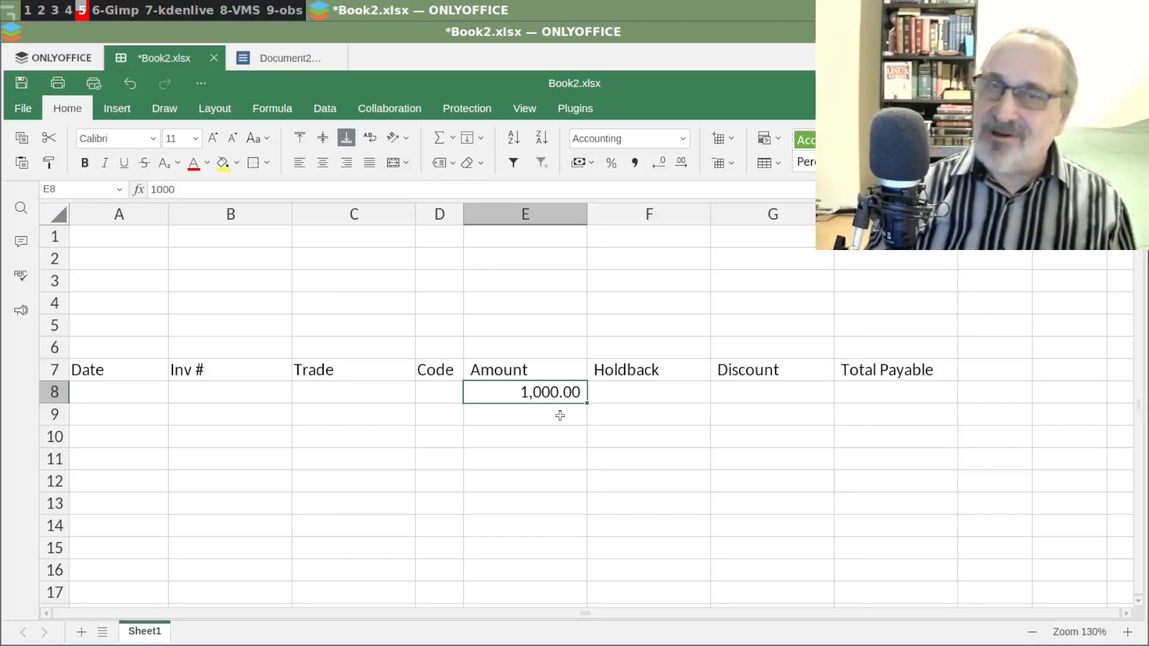
# Enter a list in C1 to C5 reading Legend, Holdback, Discount, Both and Nothing
pyautogui.click(331, 240)
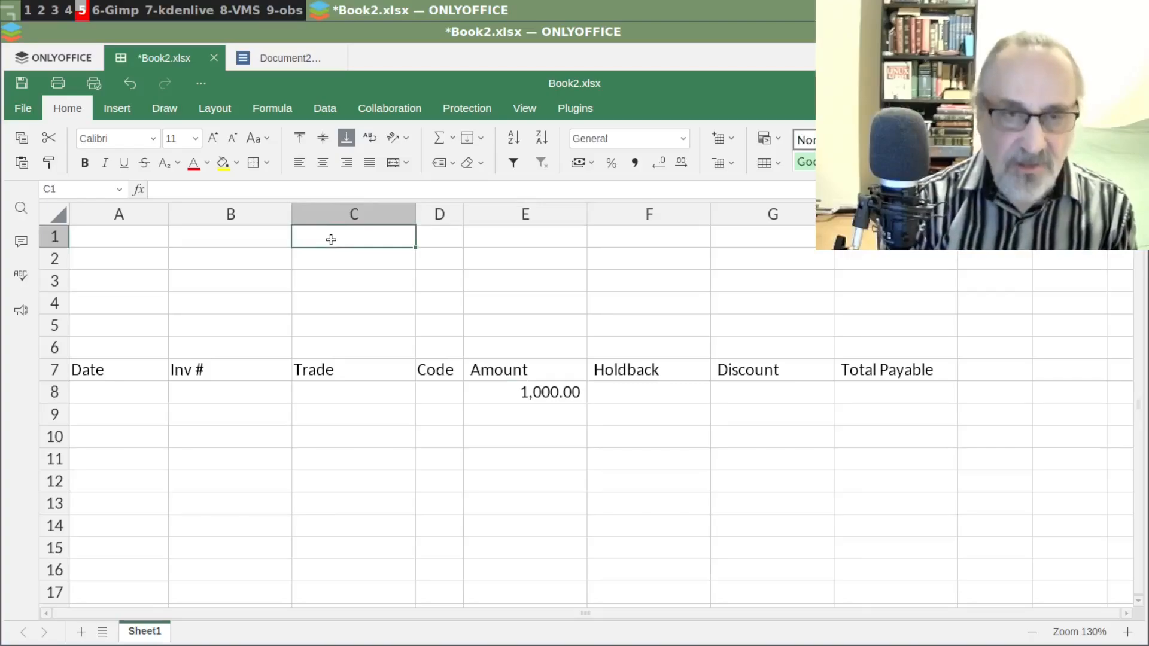
pyautogui.write('Legend')
pyautogui.press('Return')
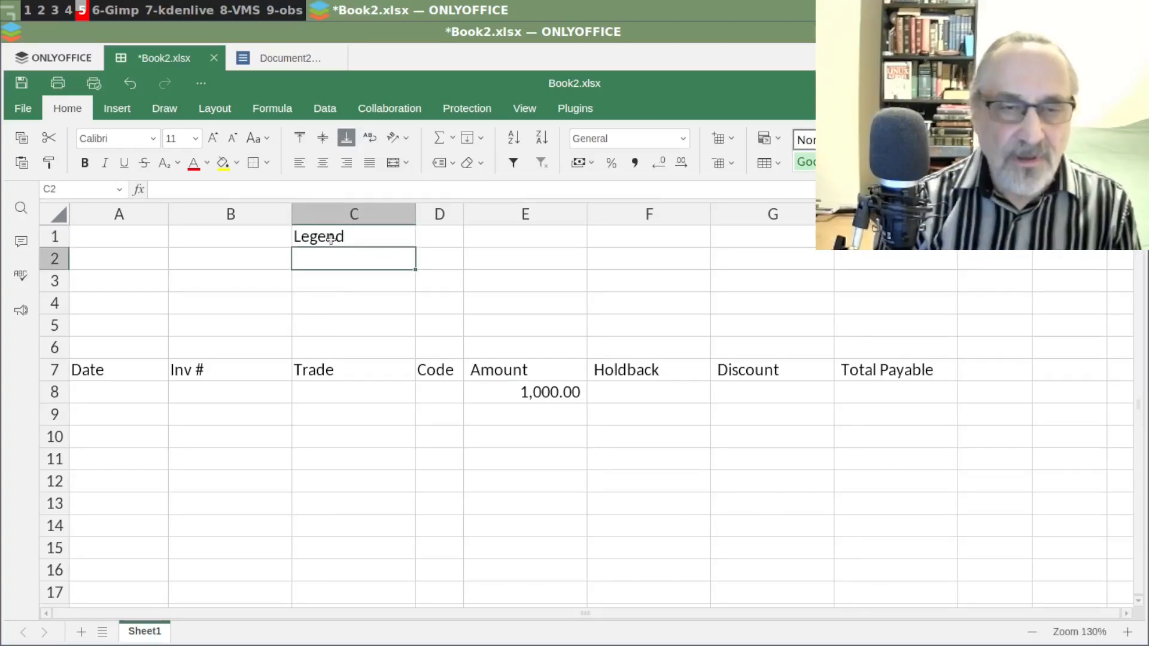
pyautogui.write('Holdback')
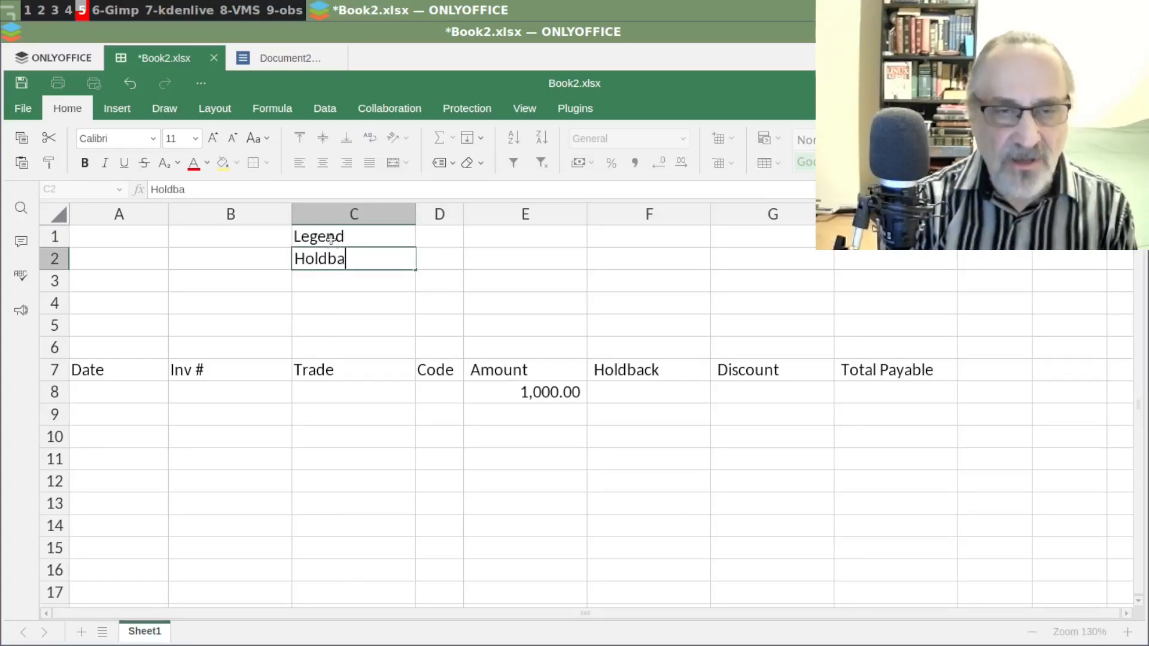
pyautogui.press('Return')
pyautogui.write('Discount')
pyautogui.press('Return')
pyautogui.write('Both')
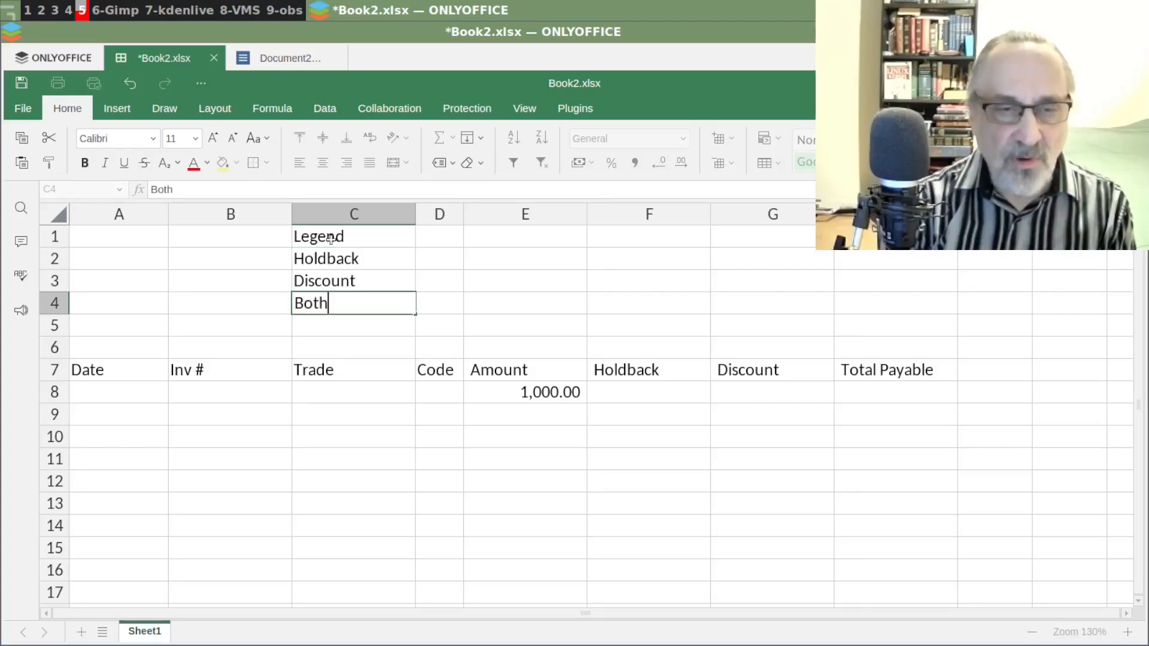
pyautogui.press('Return')
pyautogui.write('Nothing')
pyautogui.press('Up')
pyautogui.press('Up')
pyautogui.press('Up')
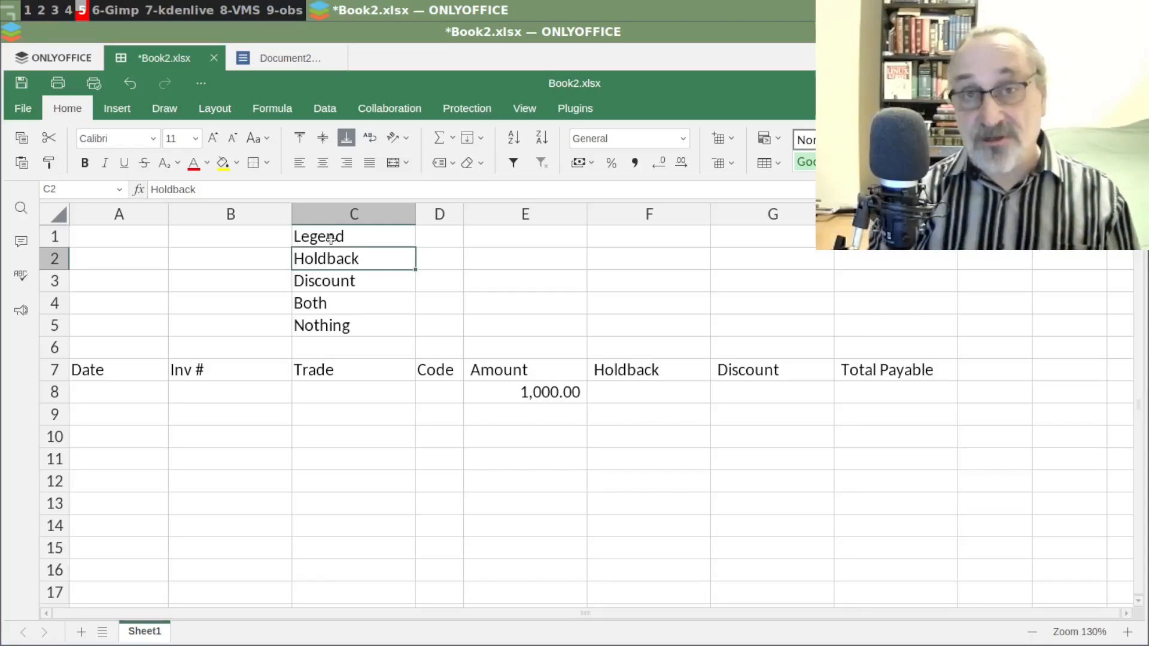
pyautogui.press('Down')
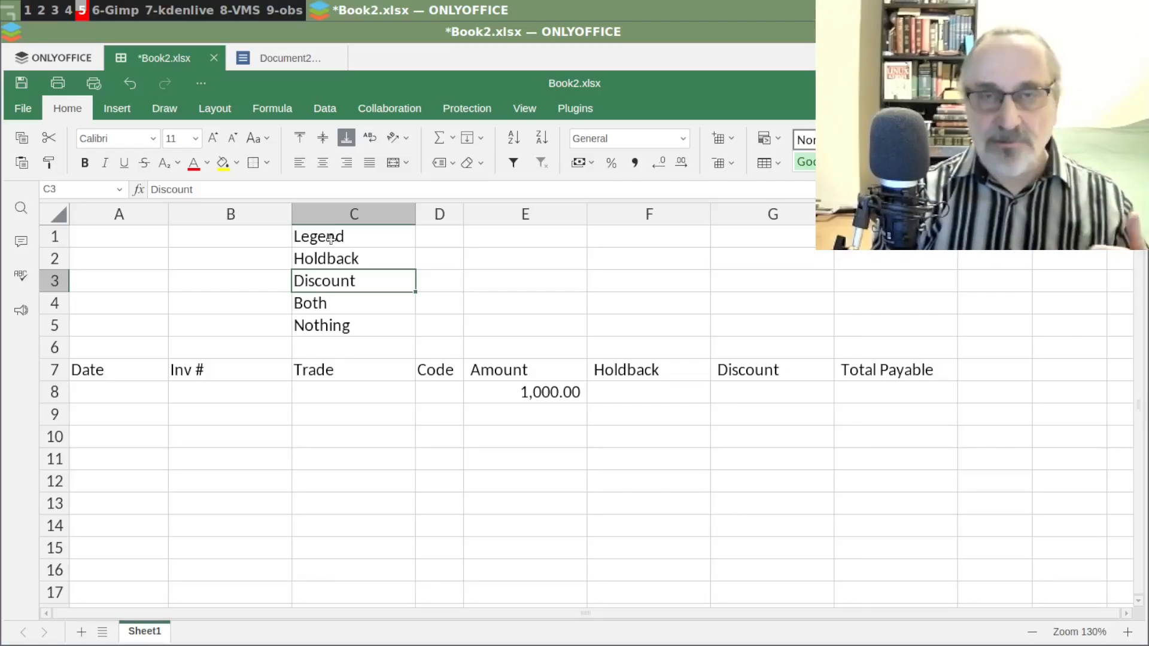
pyautogui.press('Down')
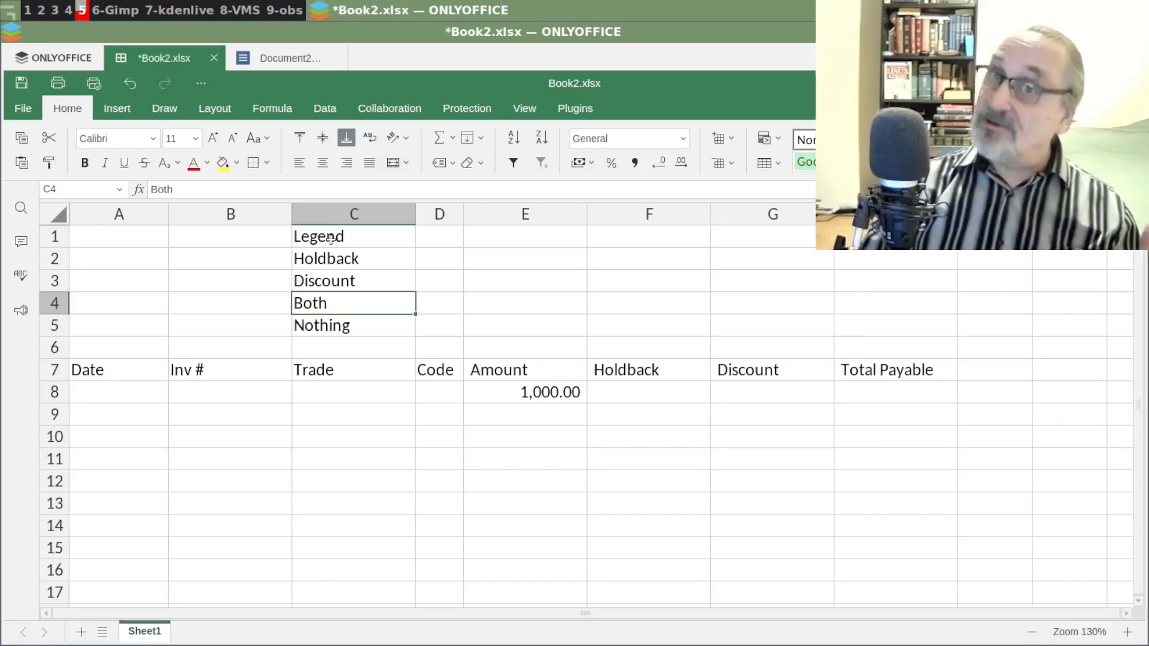
# Enter the legend codes H, D, B and N in D2 to D5, beside Holdback, Discount, Both and Nothing
pyautogui.press('Down')
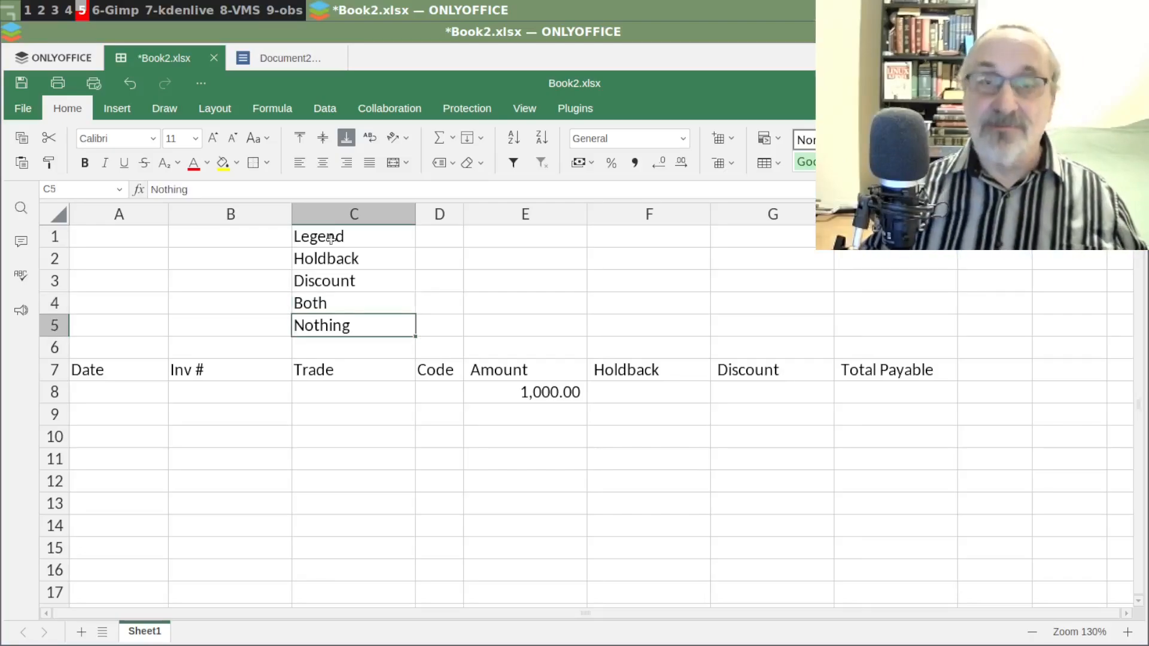
pyautogui.press('Up')
pyautogui.press('Up')
pyautogui.press('Up')
pyautogui.press('Up')
pyautogui.press('Right')
pyautogui.press('Down')
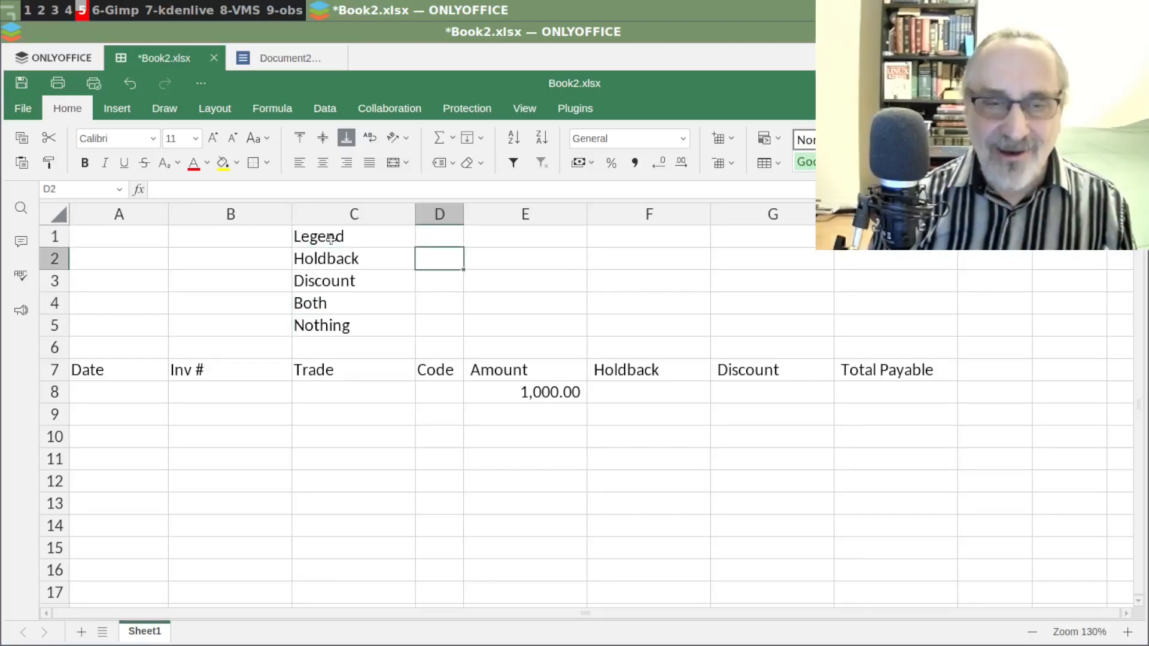
pyautogui.write('H')
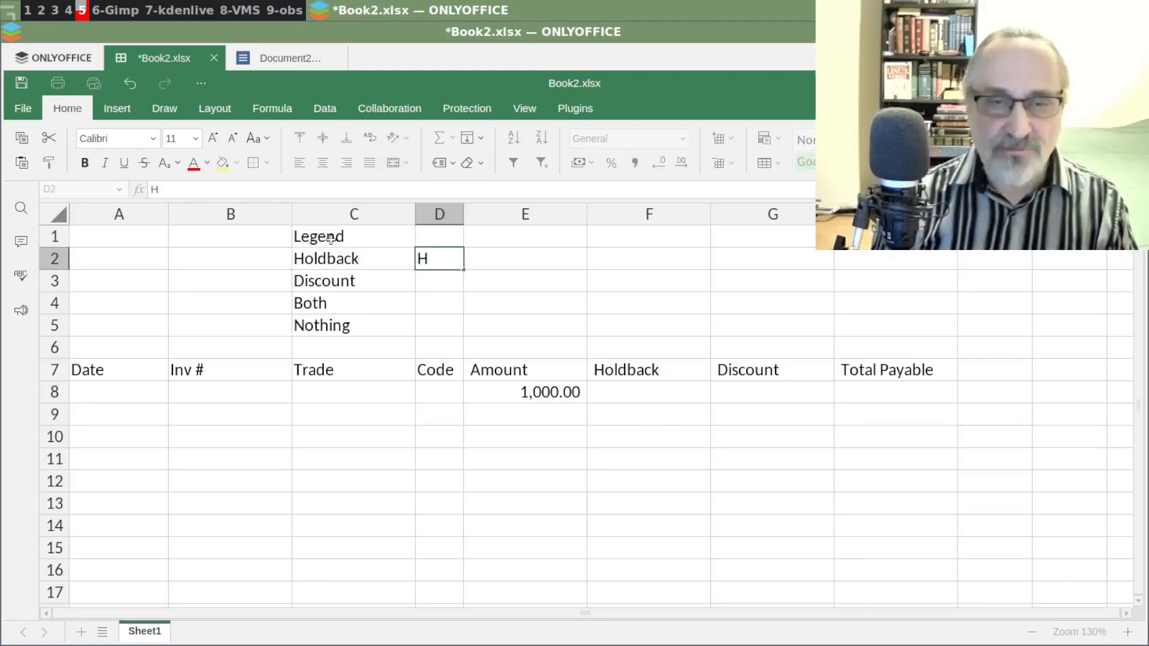
pyautogui.press('Return')
pyautogui.write('D')
pyautogui.press('Return')
pyautogui.write('B')
pyautogui.press('Return')
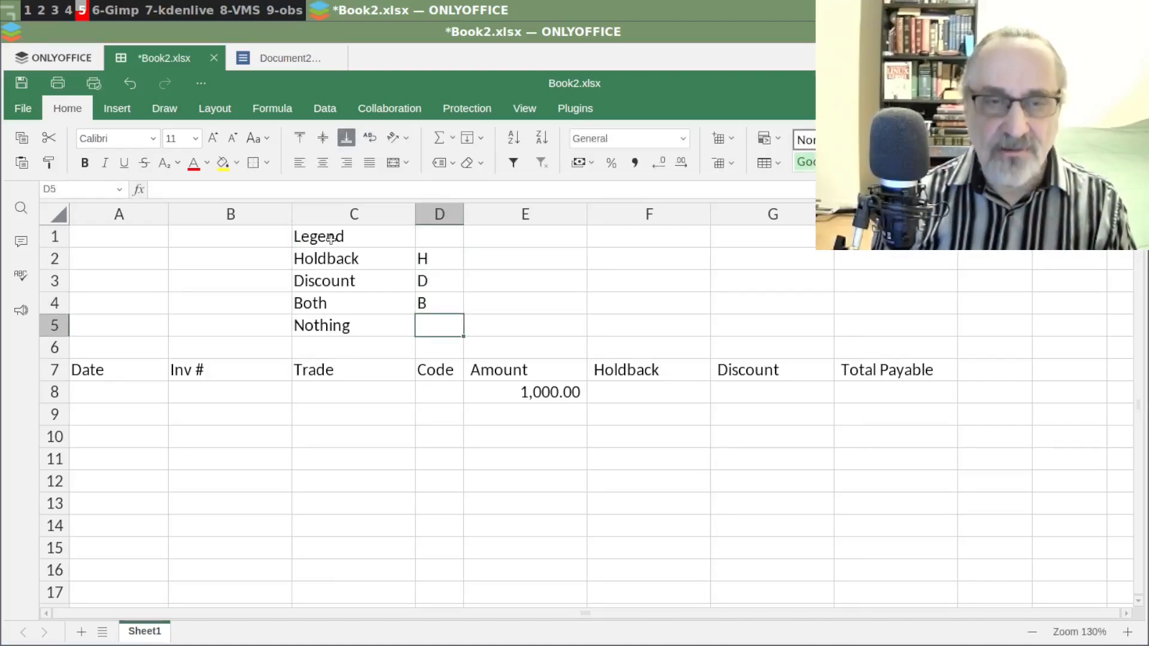
pyautogui.write('N')
pyautogui.press('Return')
# Centre the contents of column D and right-align the legend labels in C2 to C5
pyautogui.click(434, 214)
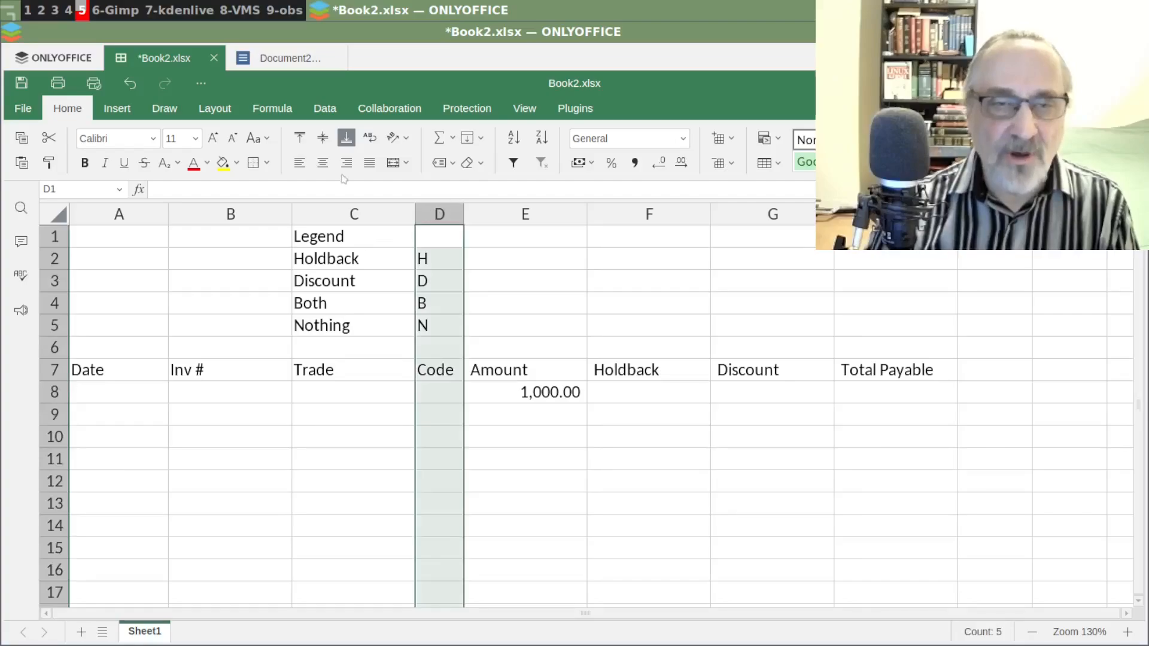
pyautogui.click(322, 163)
pyautogui.moveTo(335, 259); pyautogui.dragTo(362, 325)
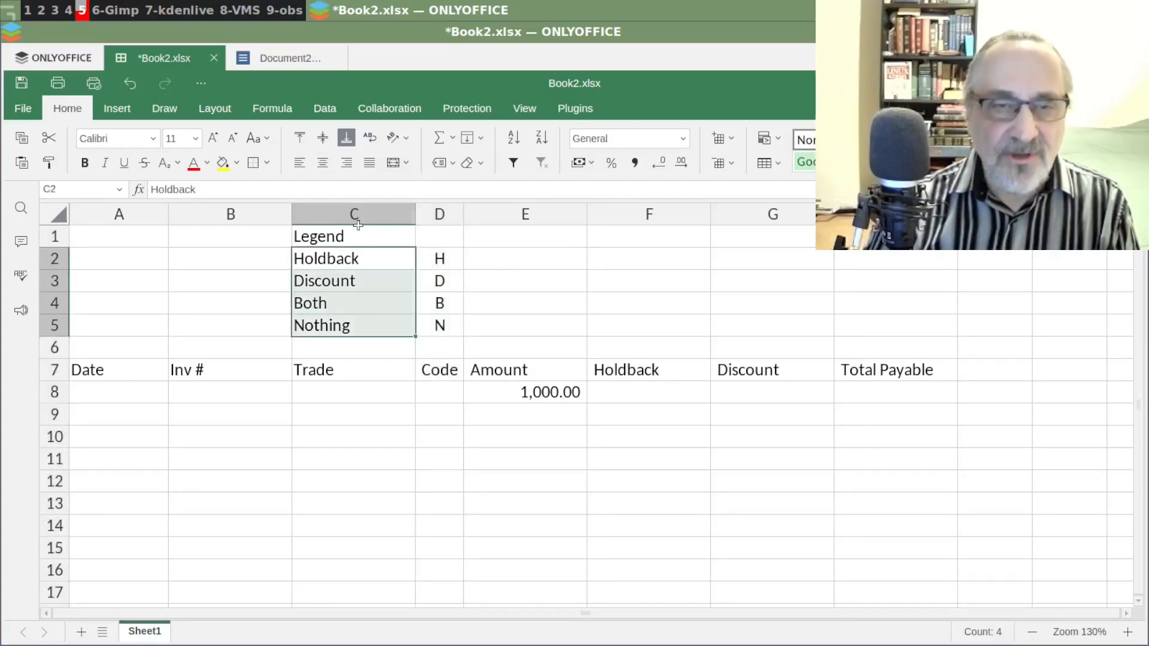
pyautogui.click(343, 170)
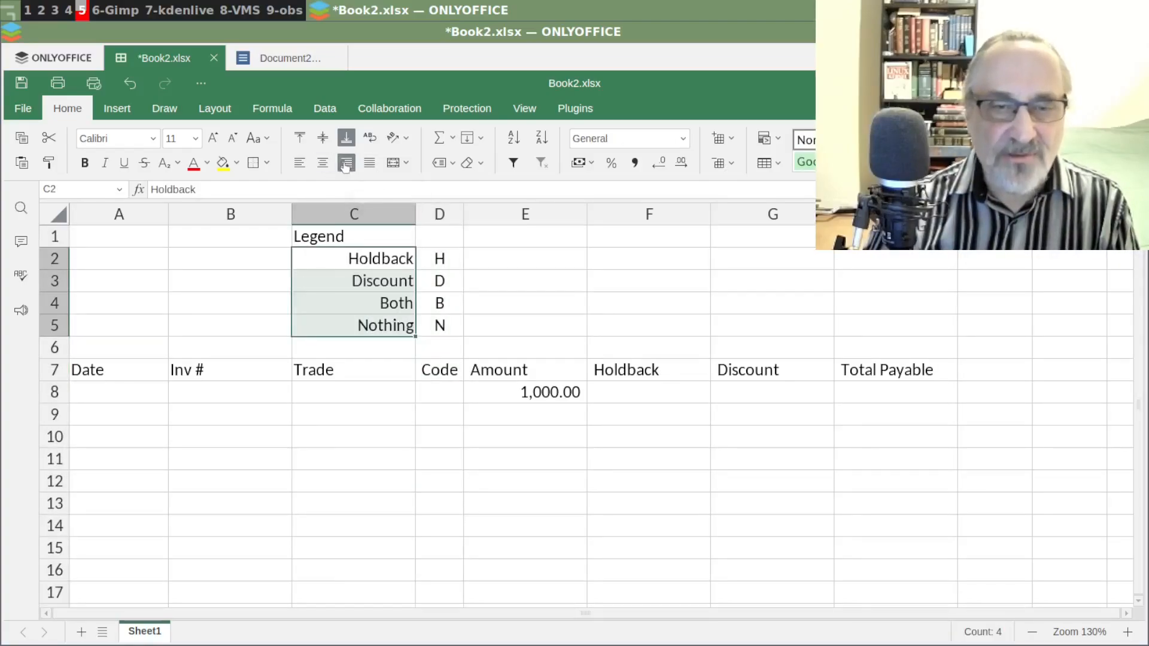
pyautogui.click(480, 286)
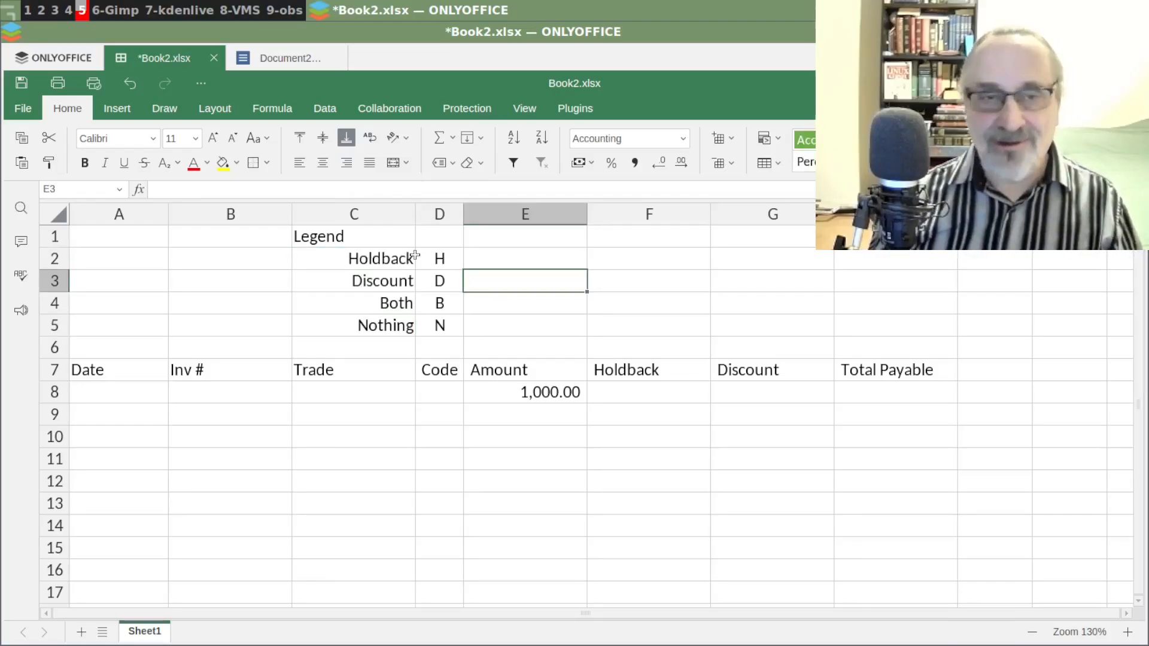
# Merge and centre the Legend title across C1 and D1, and fill the legend block C1 to D5 with yellow
pyautogui.moveTo(365, 240); pyautogui.dragTo(428, 237)
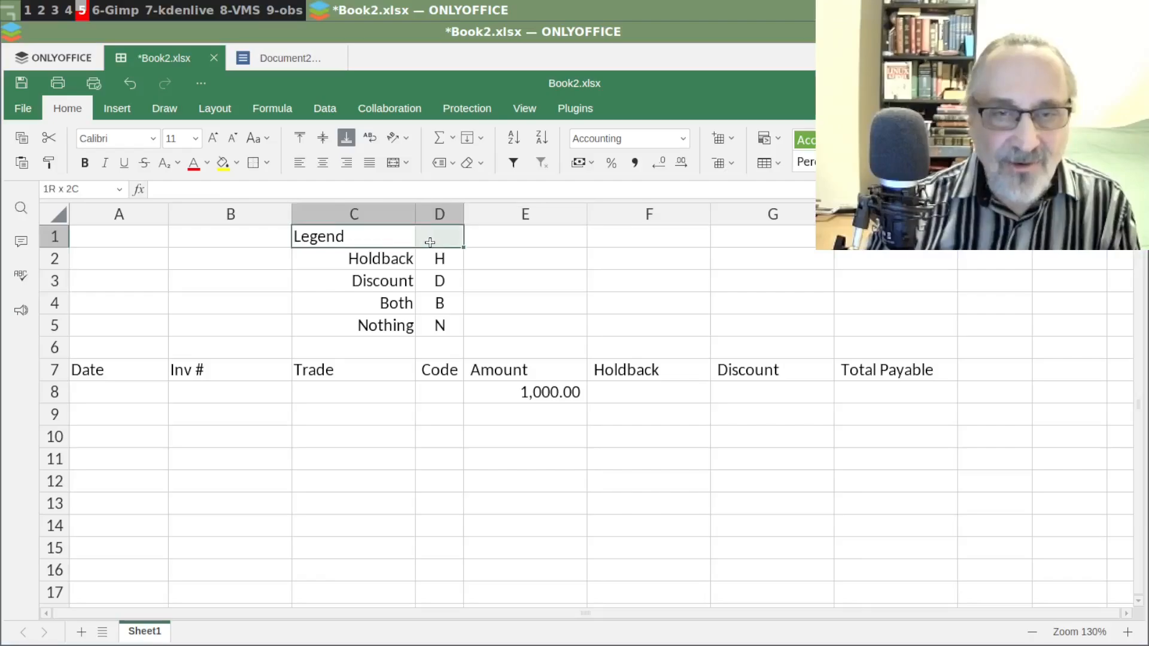
pyautogui.click(394, 164)
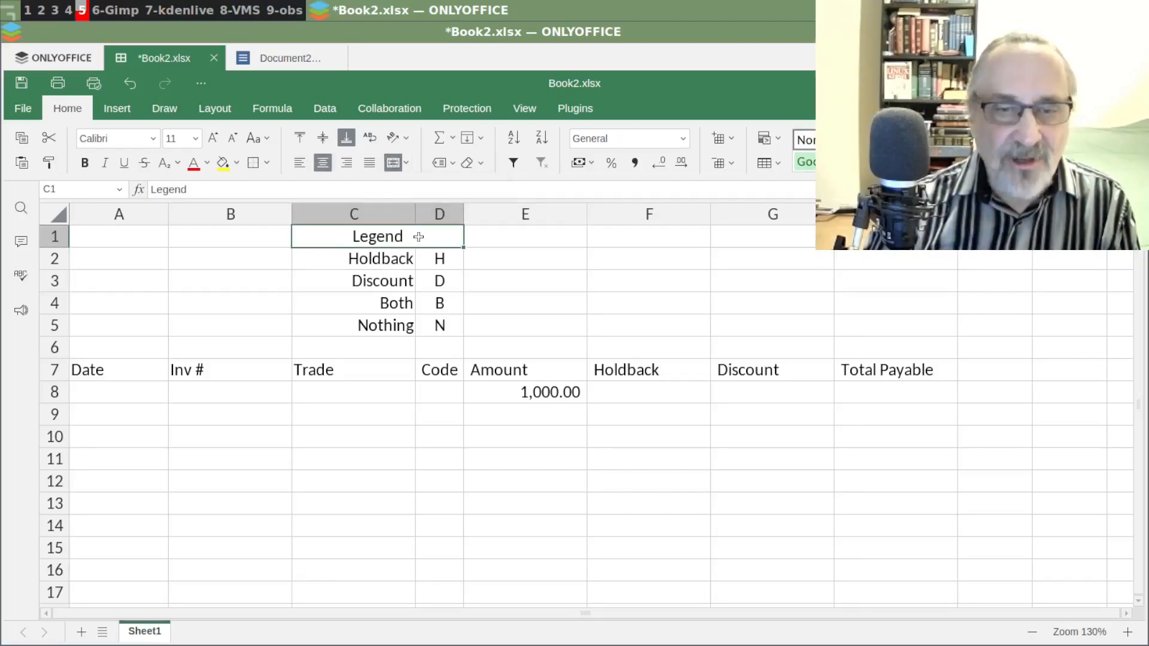
pyautogui.moveTo(419, 235); pyautogui.dragTo(419, 331)
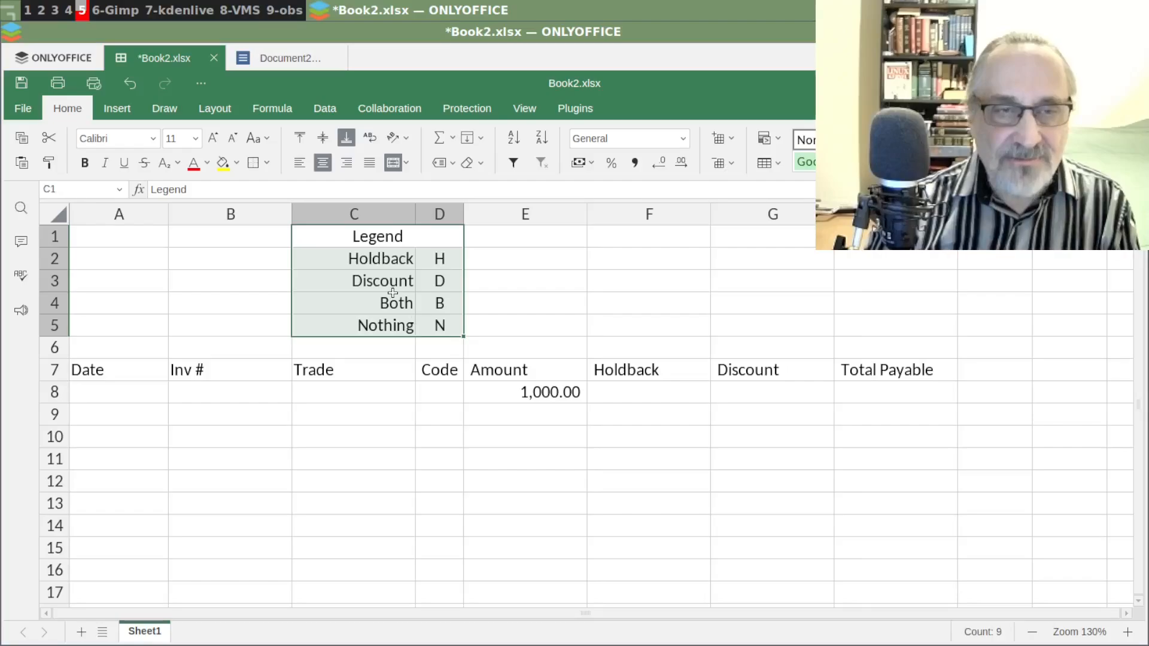
pyautogui.click(221, 164)
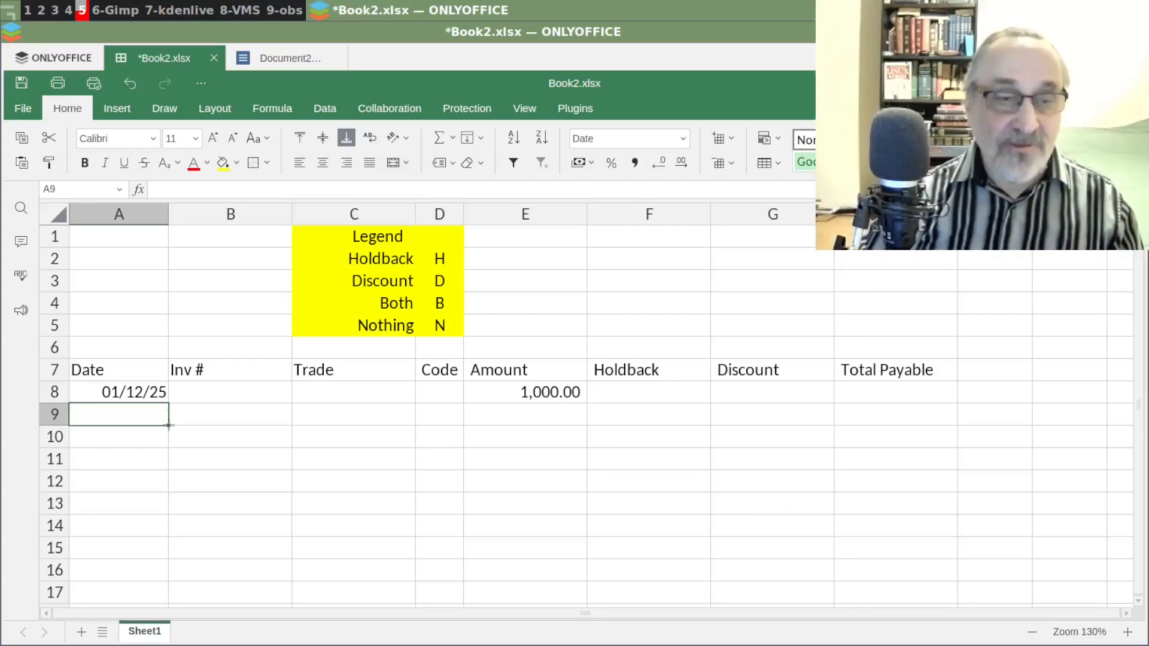
# Apply the 15-Apr-2006 style date format to the whole Date column A
pyautogui.click(159, 396)
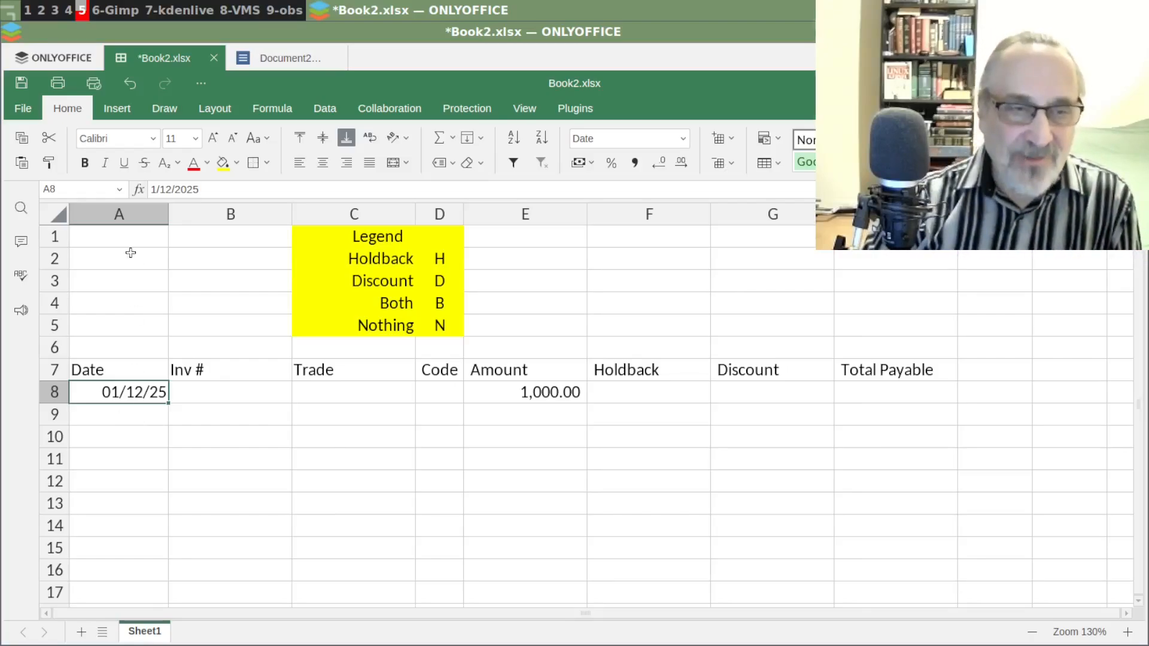
pyautogui.click(120, 214)
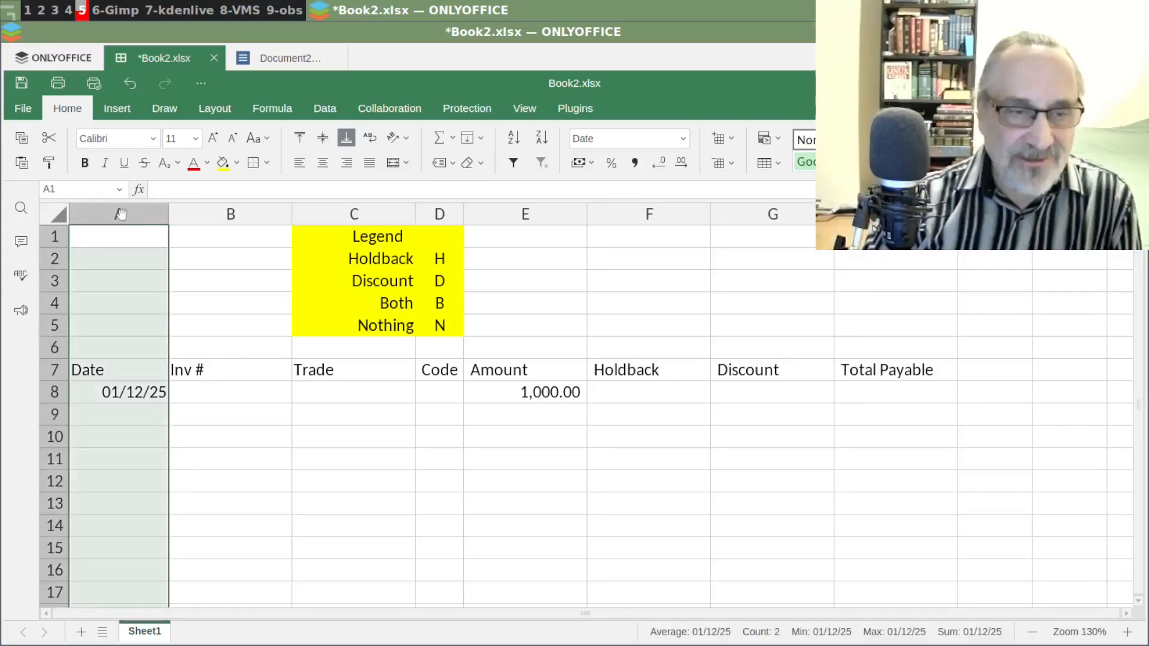
pyautogui.rightClick(114, 424)
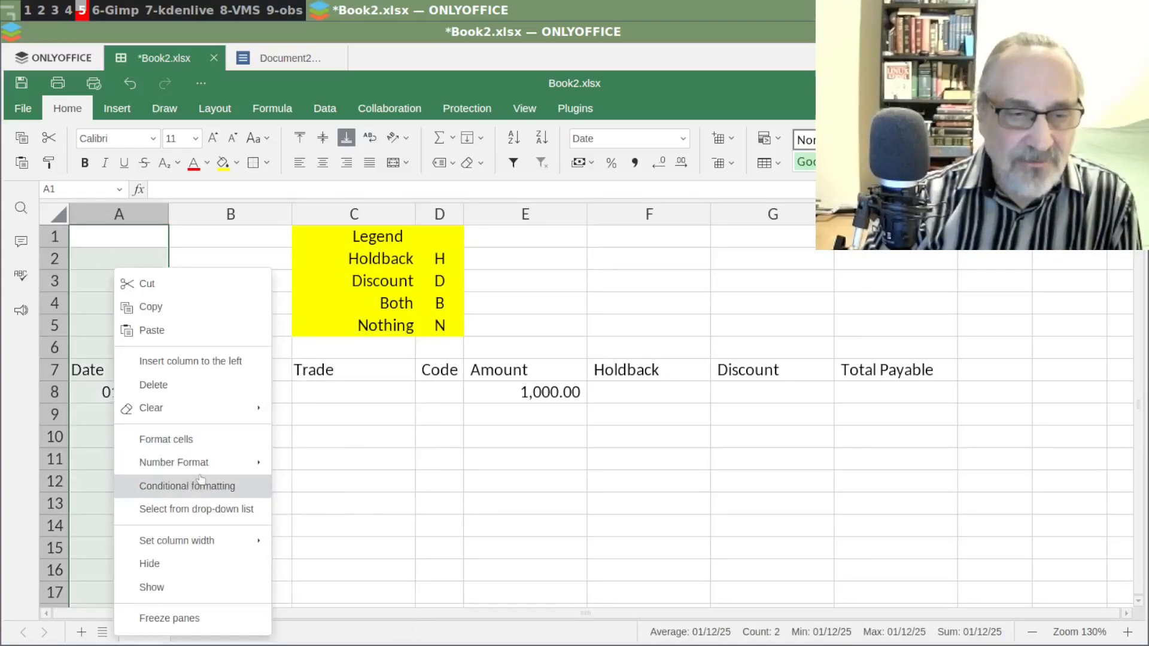
pyautogui.moveTo(202, 472)
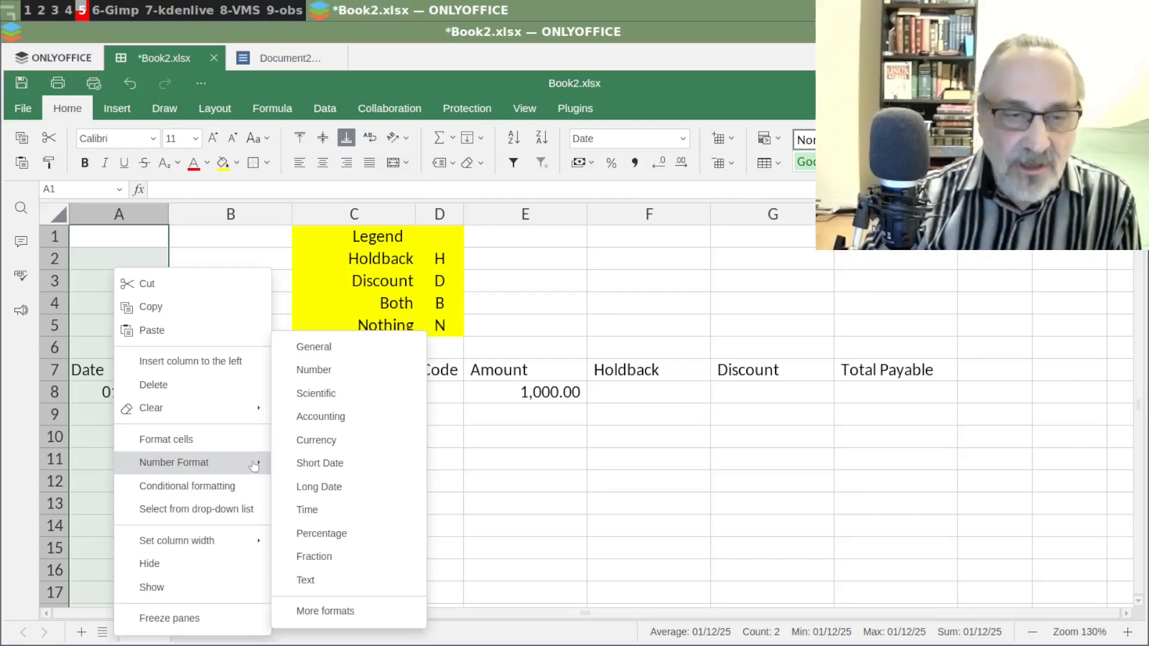
pyautogui.click(352, 618)
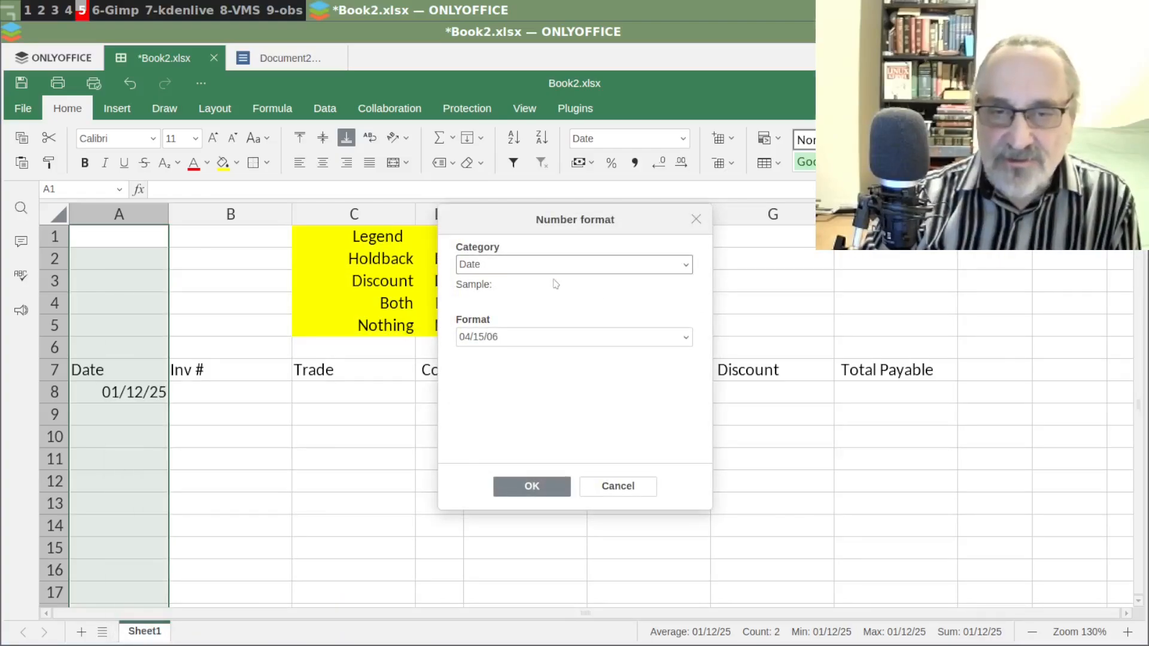
pyautogui.click(682, 339)
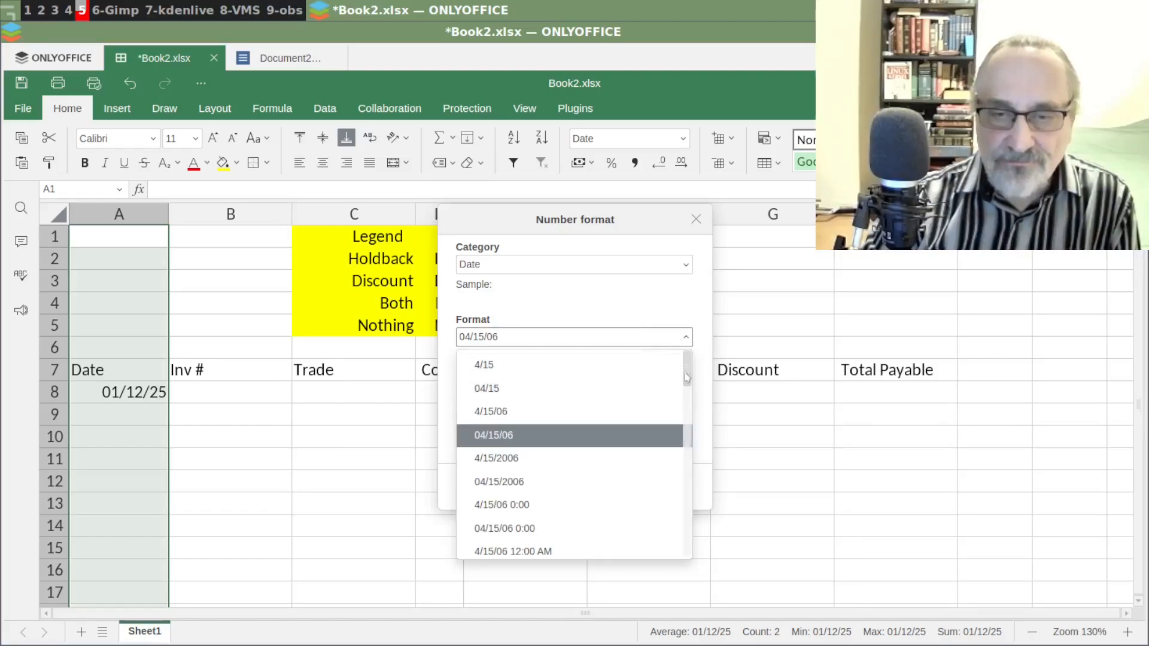
pyautogui.scroll(-5, 689, 373)
pyautogui.click(531, 464)
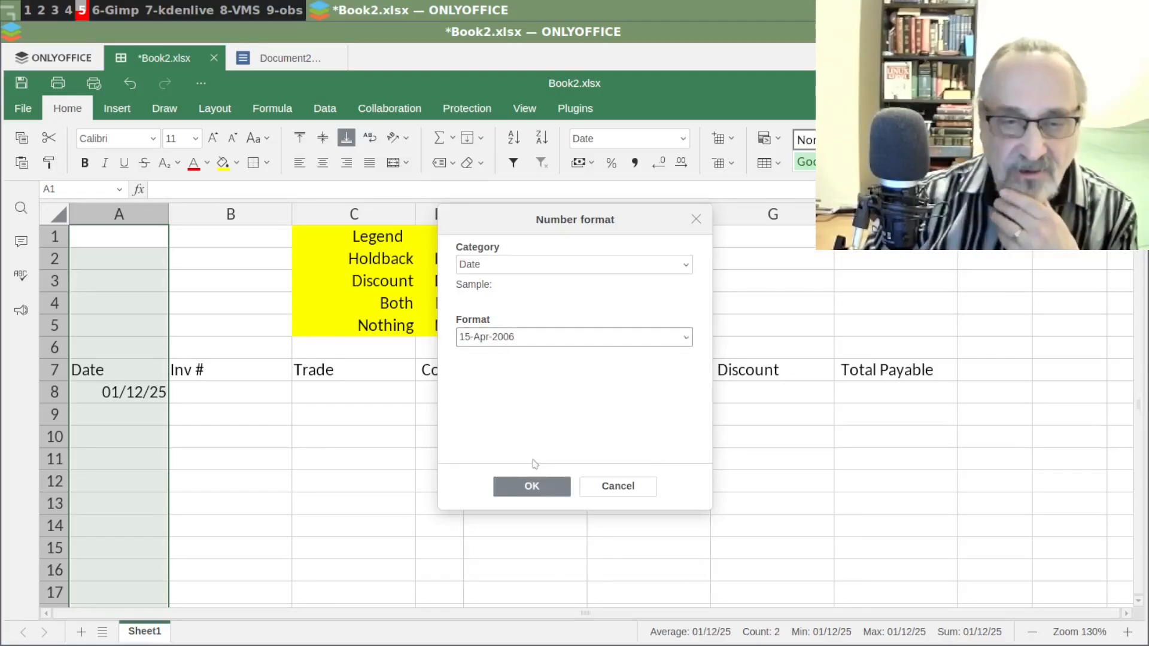
pyautogui.click(532, 486)
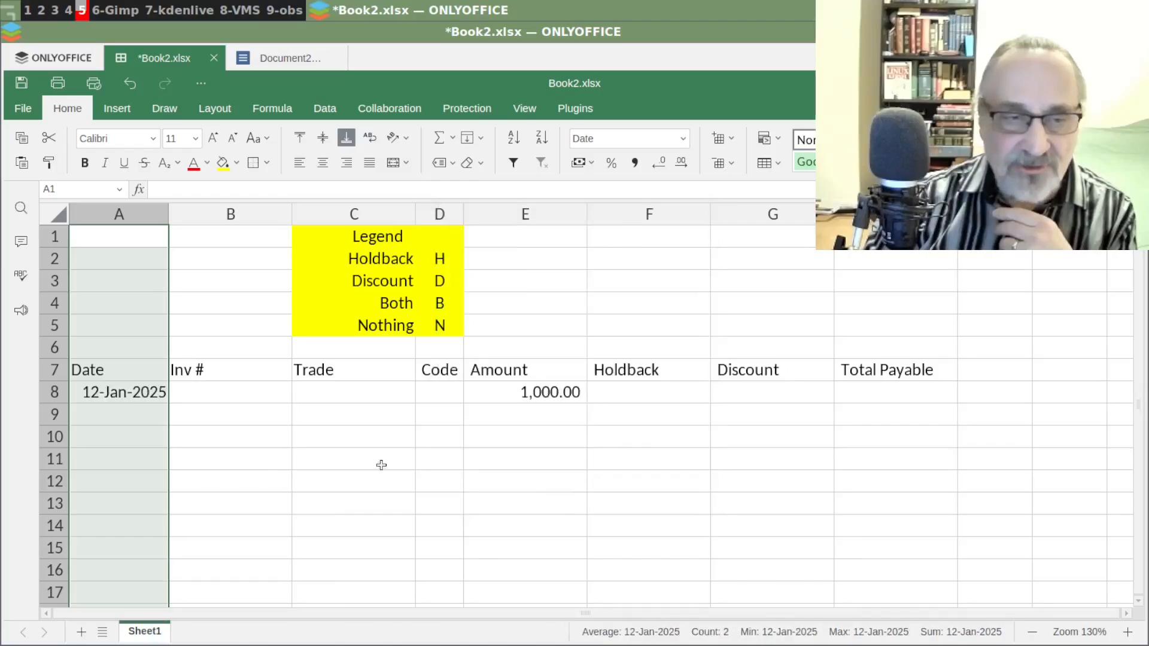
pyautogui.click(239, 433)
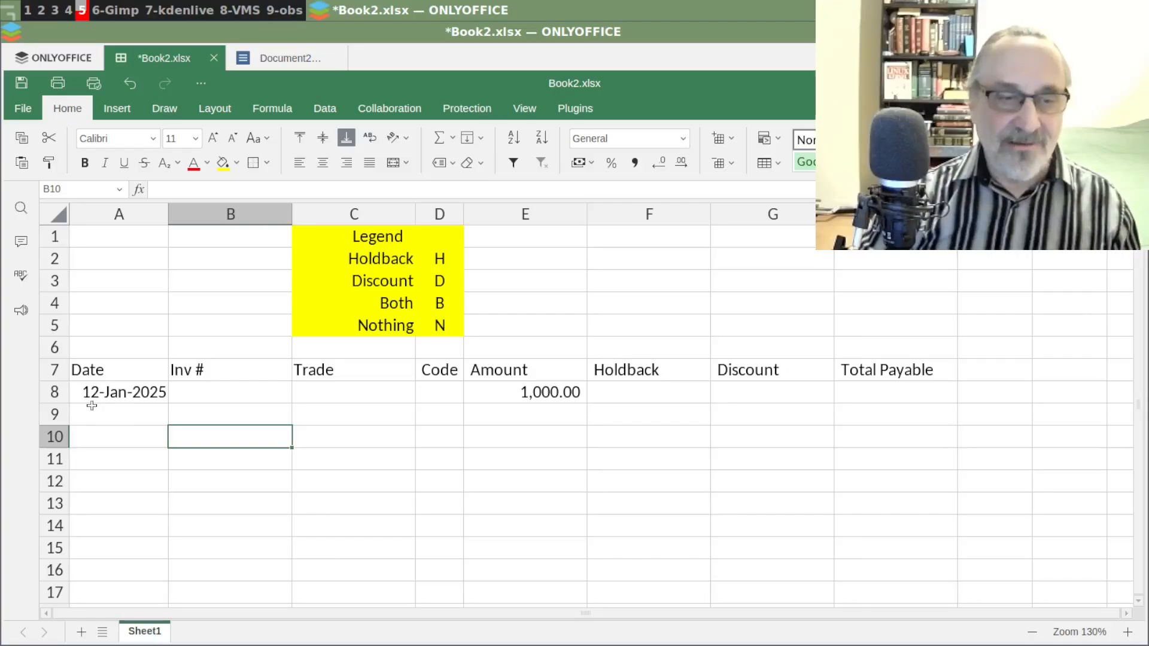
# Centre column B while keeping its Inv # header left-aligned, and enter 1 as the invoice number in B8
pyautogui.click(137, 396)
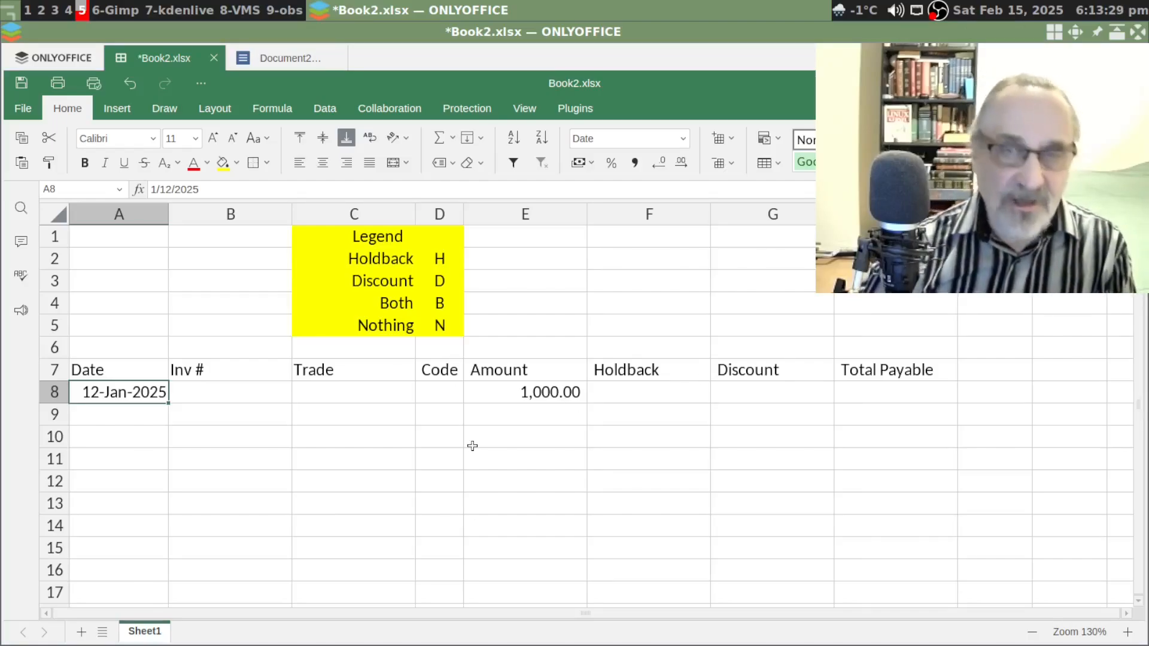
pyautogui.click(238, 398)
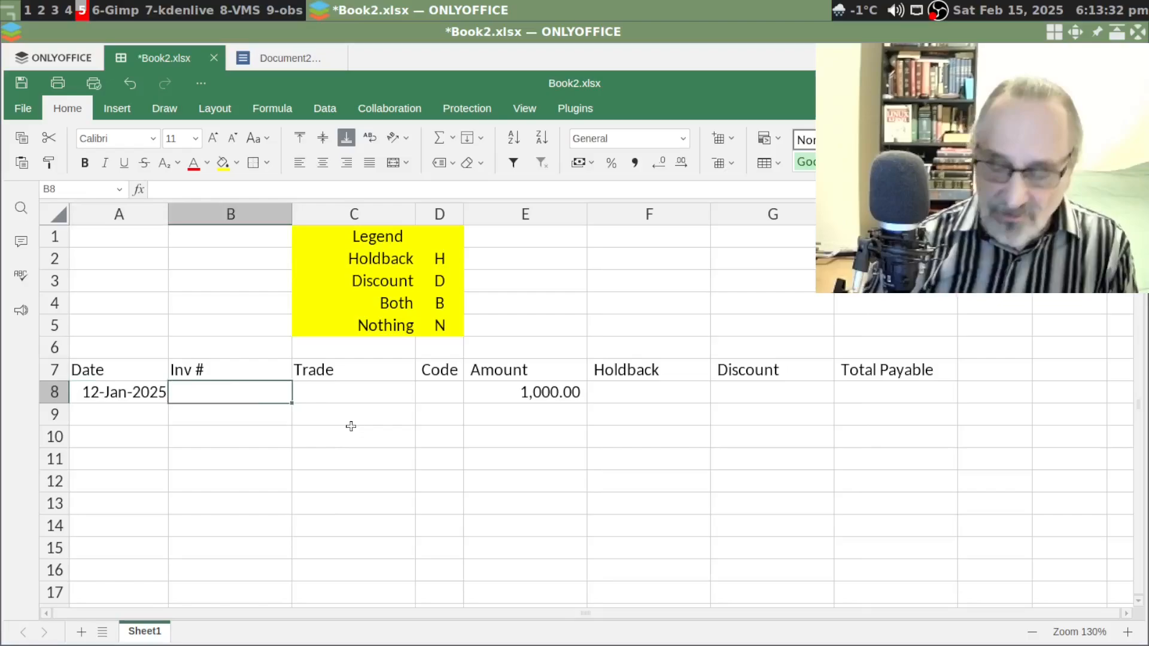
pyautogui.click(242, 214)
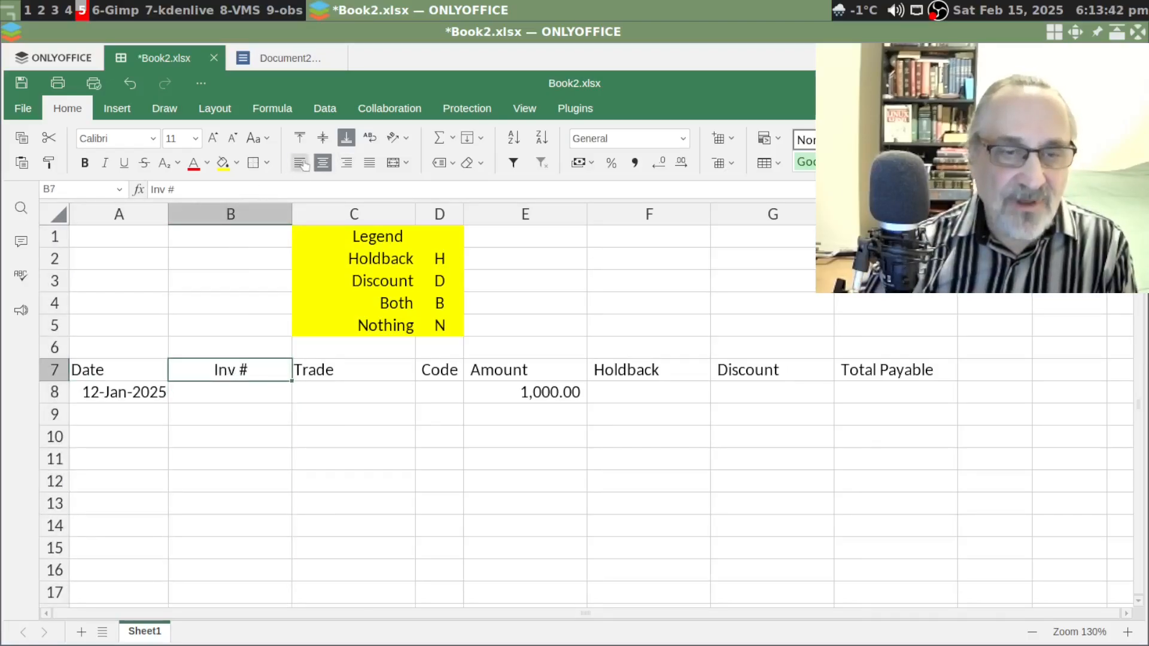
pyautogui.click(302, 167)
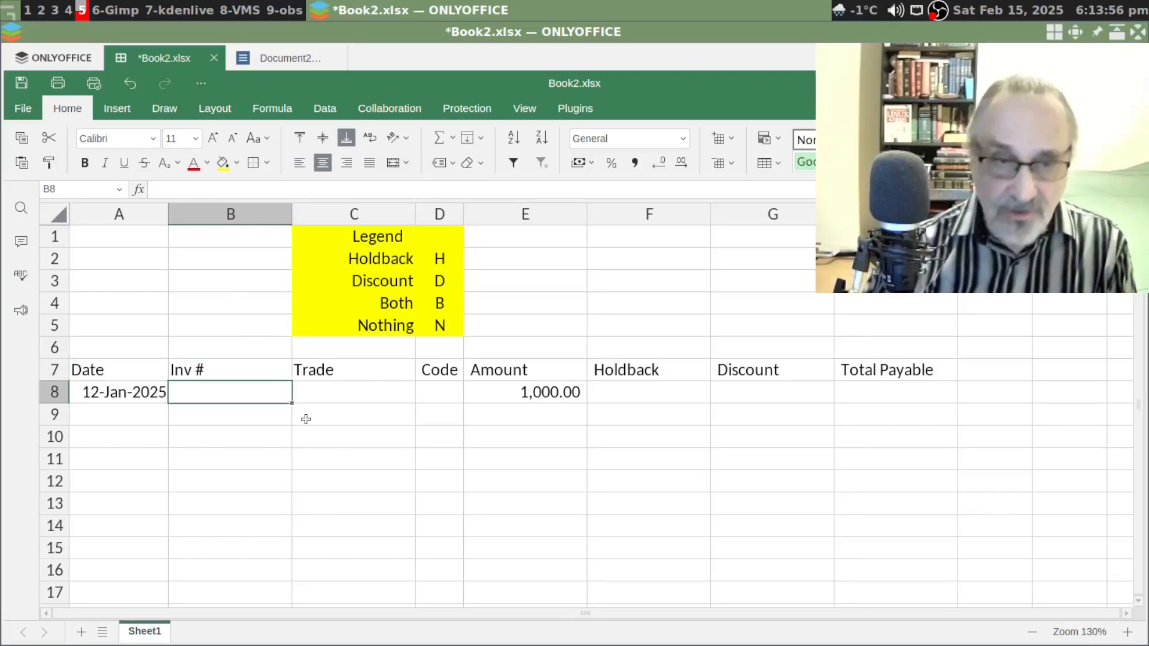
pyautogui.write('1')
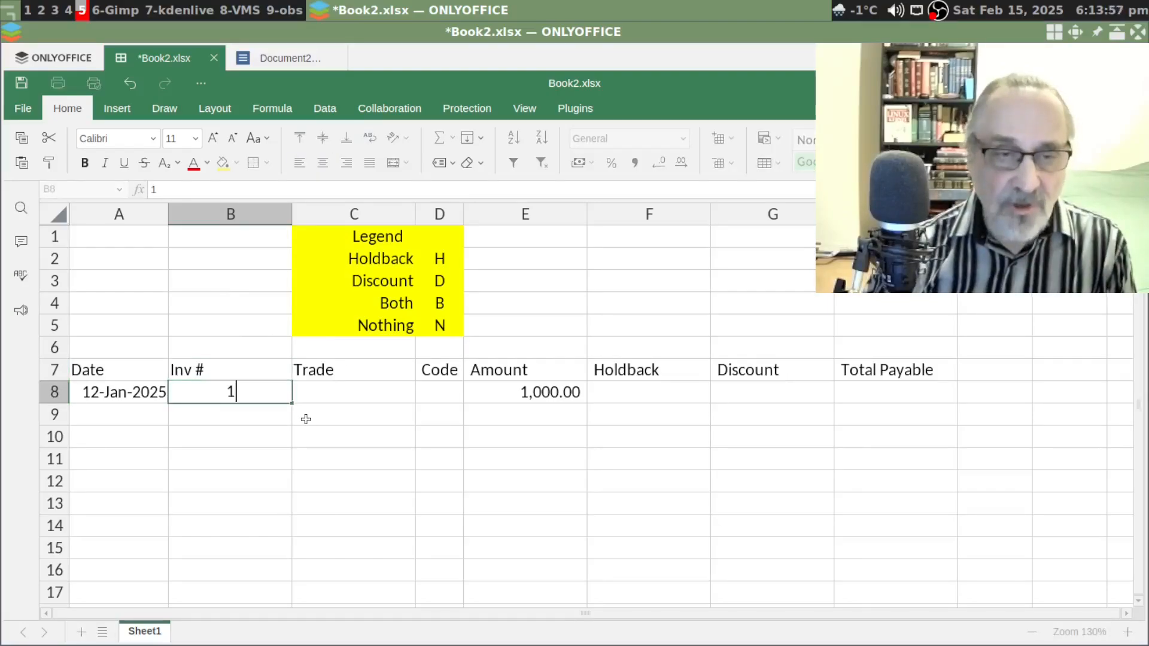
pyautogui.press('Return')
# Centre columns B and C including their headers, and right-align the legend labels in C2 to C5 again
pyautogui.moveTo(230, 214); pyautogui.dragTo(307, 222)
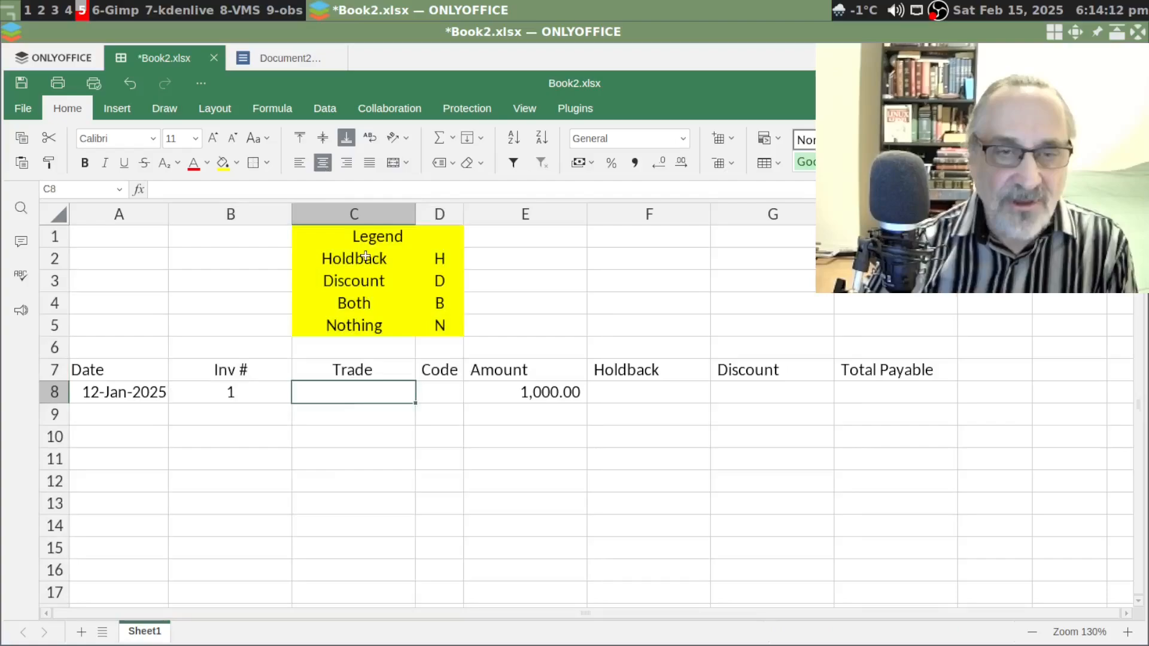
pyautogui.moveTo(365, 256); pyautogui.dragTo(361, 325)
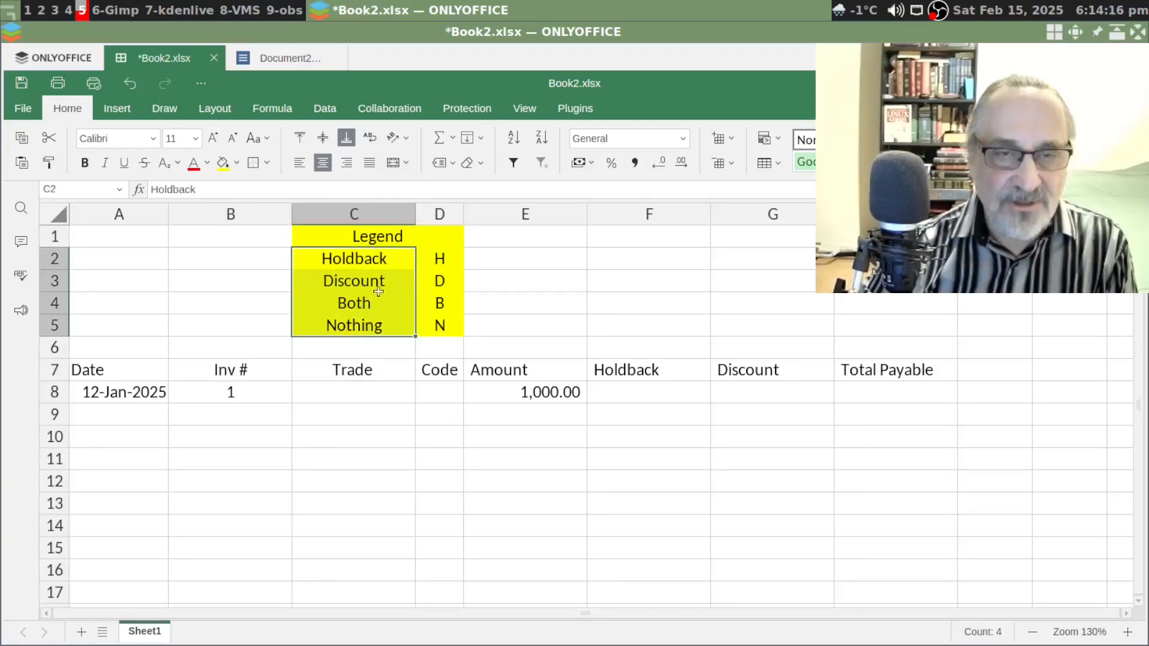
pyautogui.click(346, 162)
# Enter Lumber as the Trade in C8 and H as the Code in D8
pyautogui.click(366, 388)
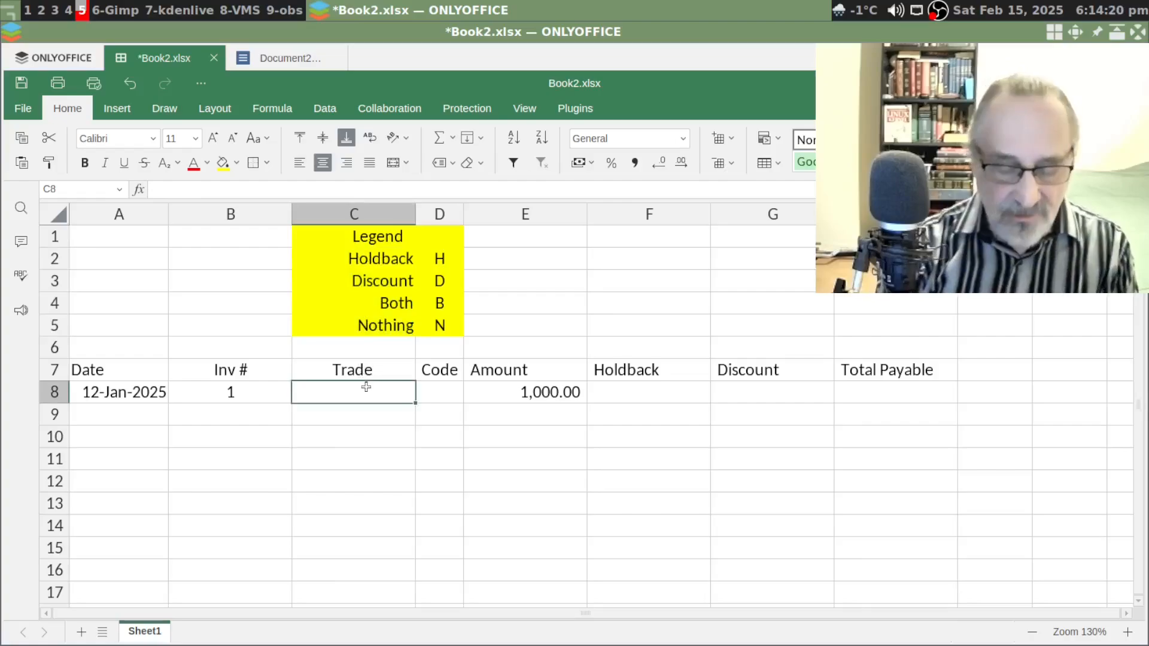
pyautogui.write('Lumber')
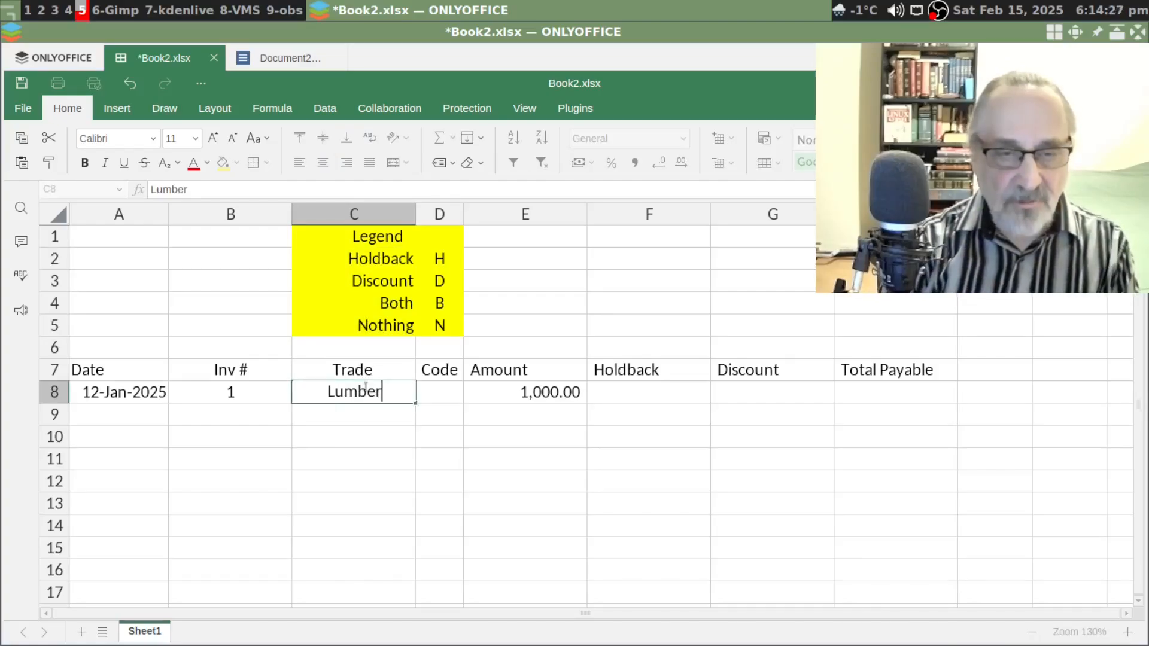
pyautogui.press('Return')
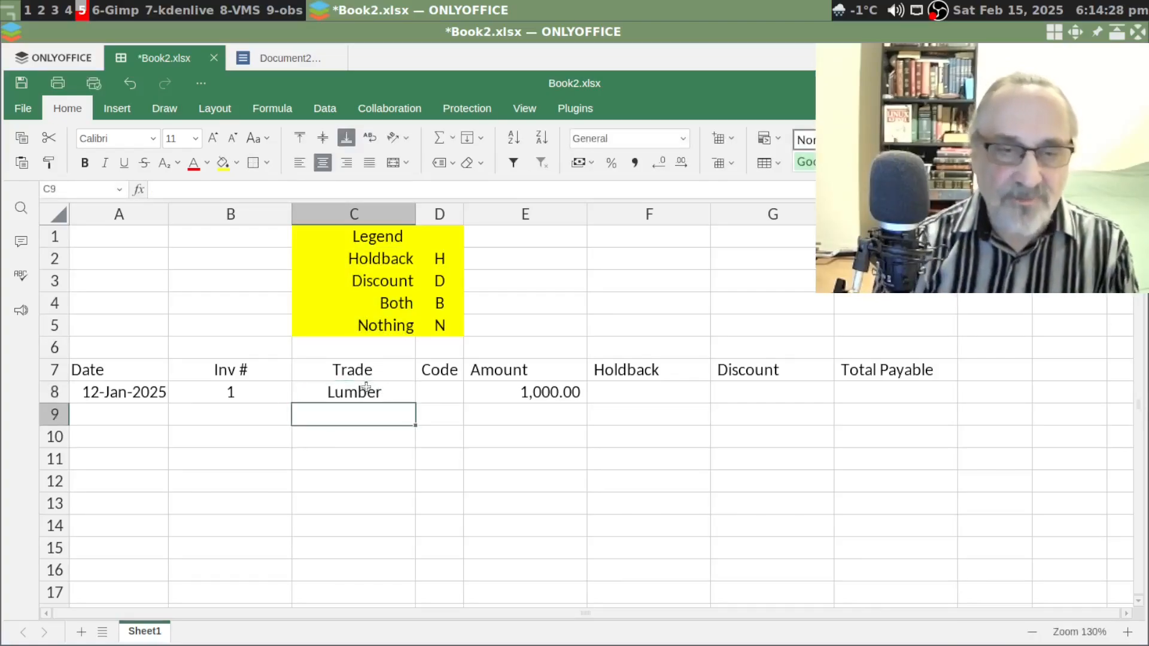
pyautogui.press('Up')
pyautogui.press('Right')
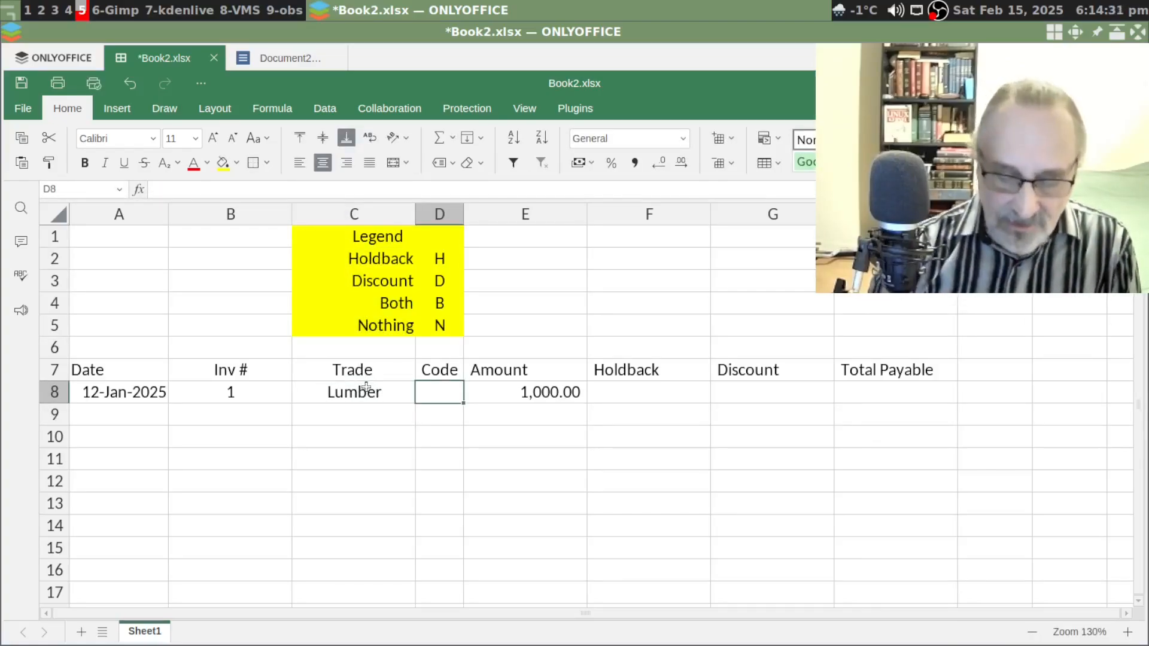
pyautogui.write('H')
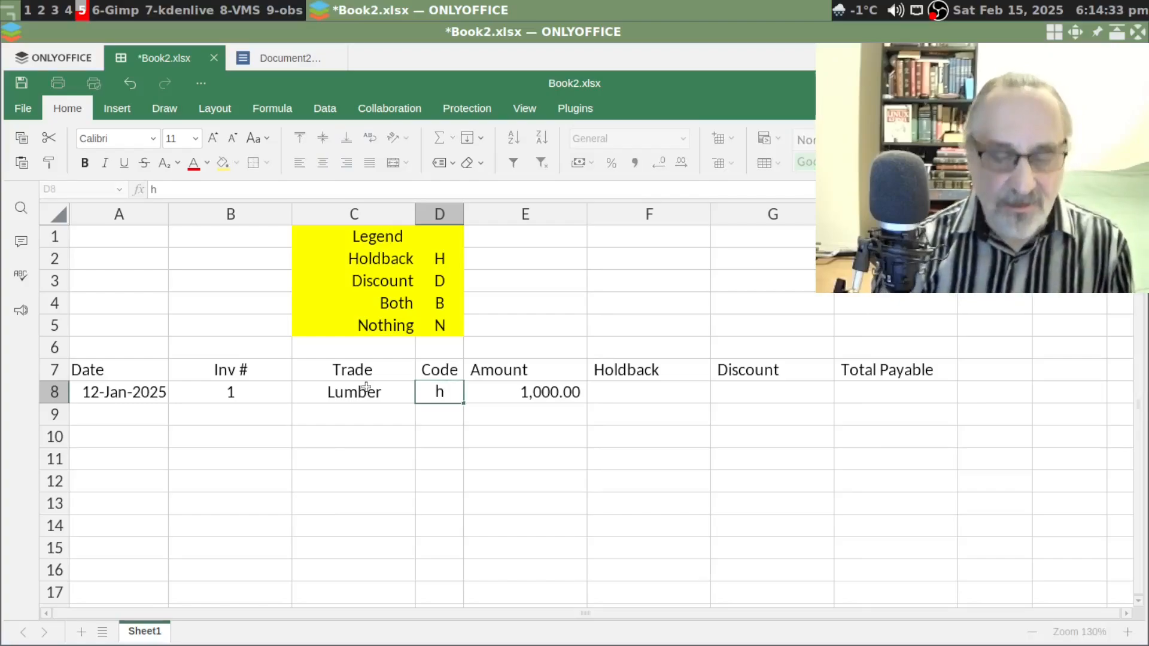
pyautogui.press('Tab')
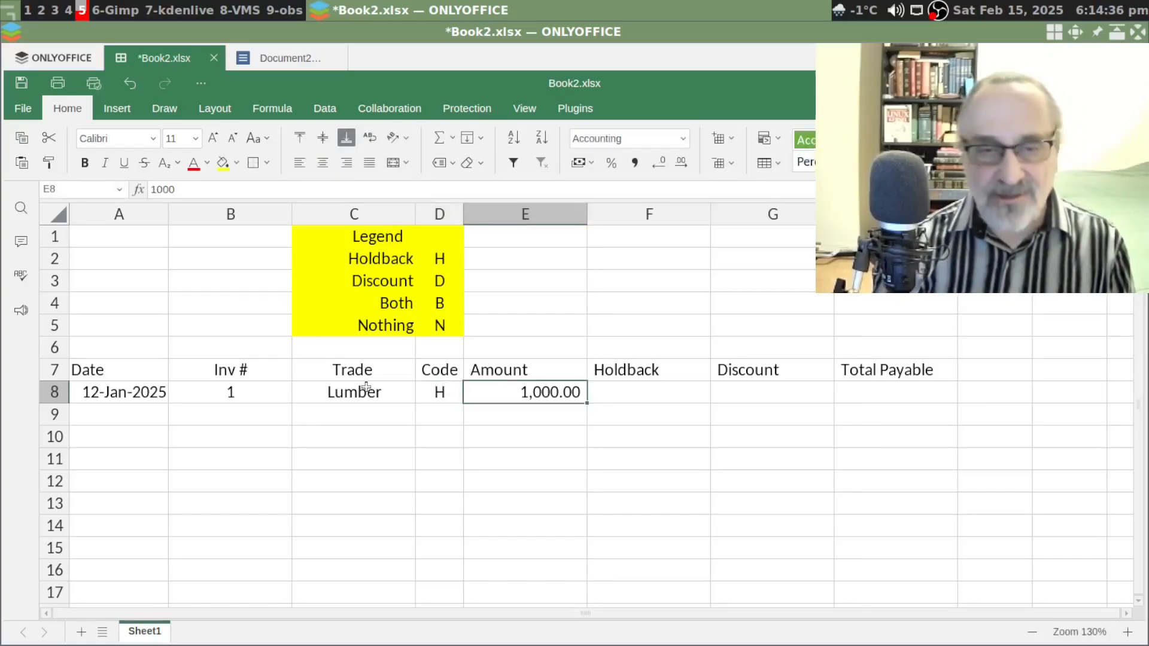
# Change the code in D8 to a lowercase h and move on to the Holdback cell F8
pyautogui.press('Left')
pyautogui.write('h')
pyautogui.press('Right')
pyautogui.press('Right')
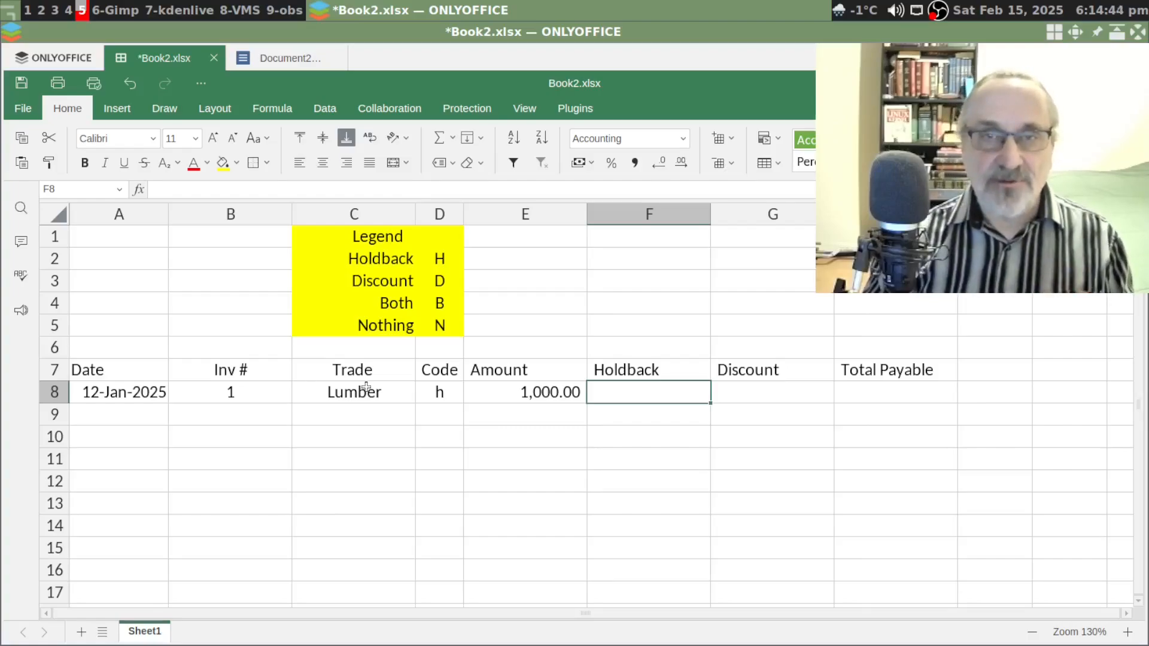
# Begin the Holdback formula in F8 with =if(or(d8="h",d8="b"),round(e8*-.1,2), giving a negative 10% of the amount for codes h and b
pyautogui.write('=')
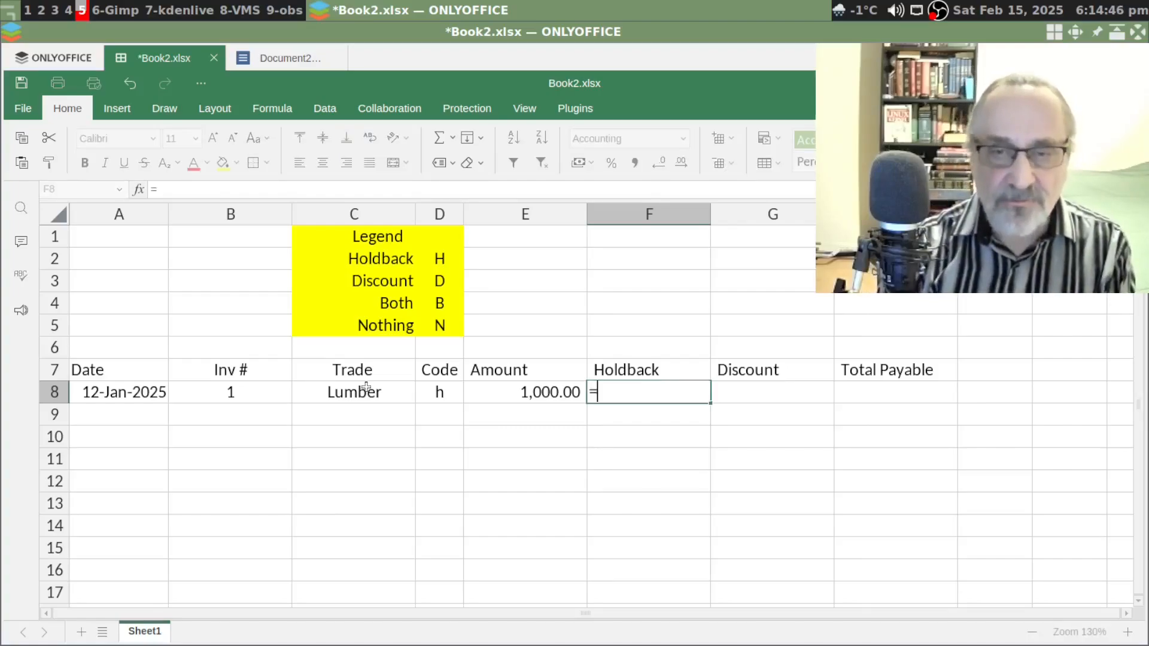
pyautogui.write('if(or(d')
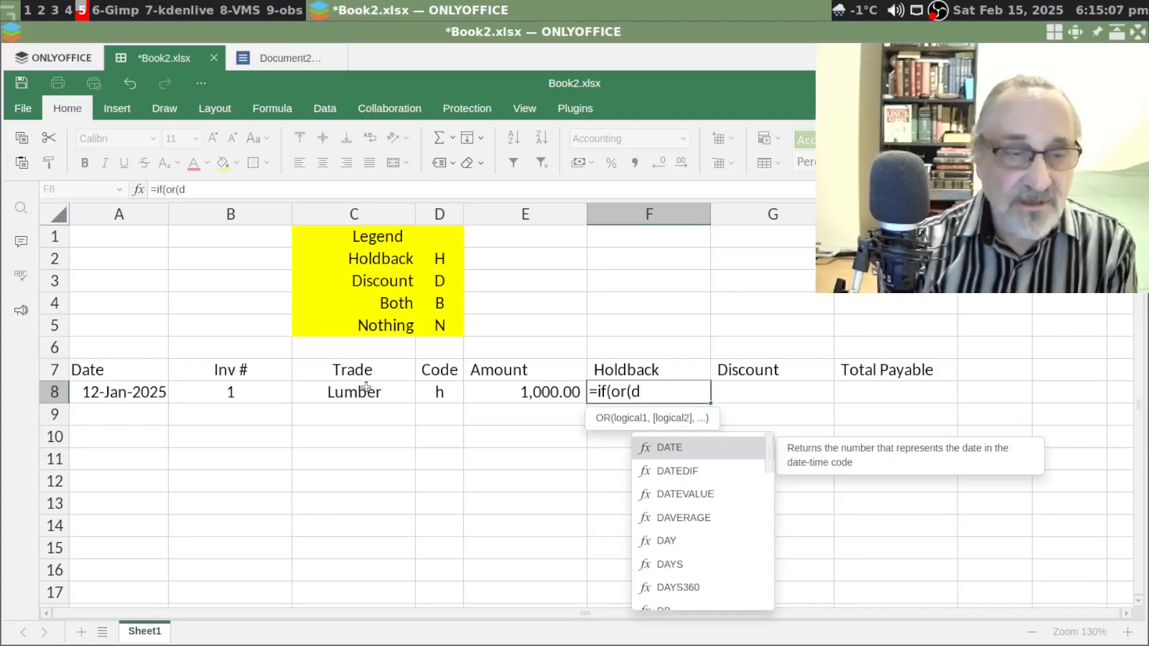
pyautogui.write('8="h",d8')
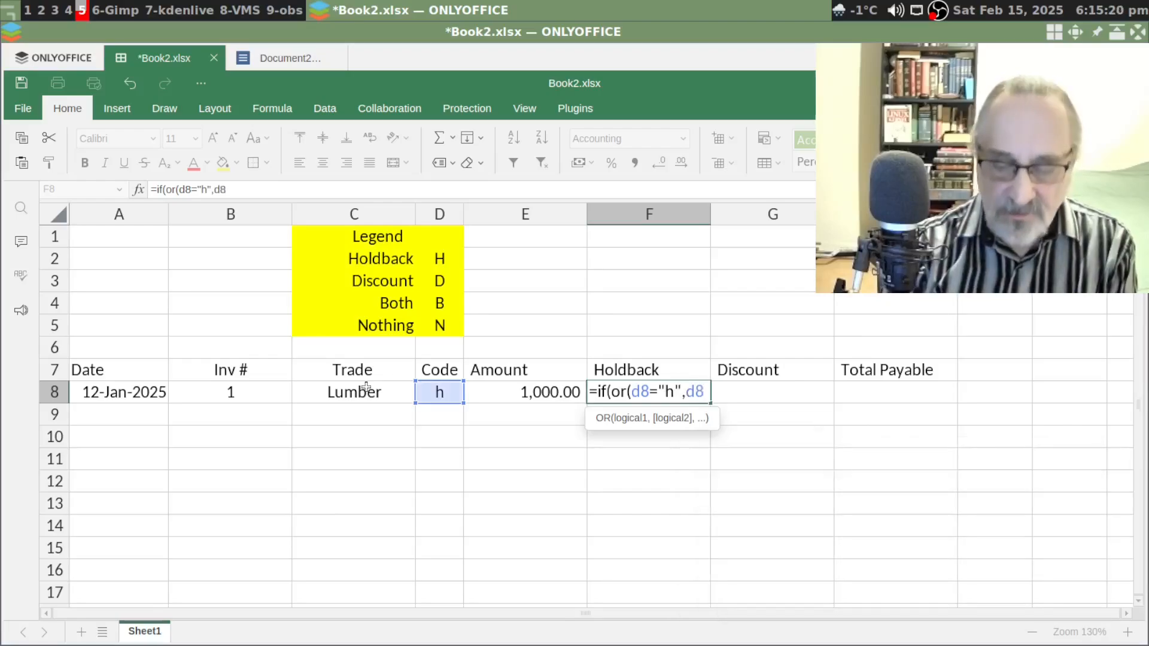
pyautogui.write('="b')
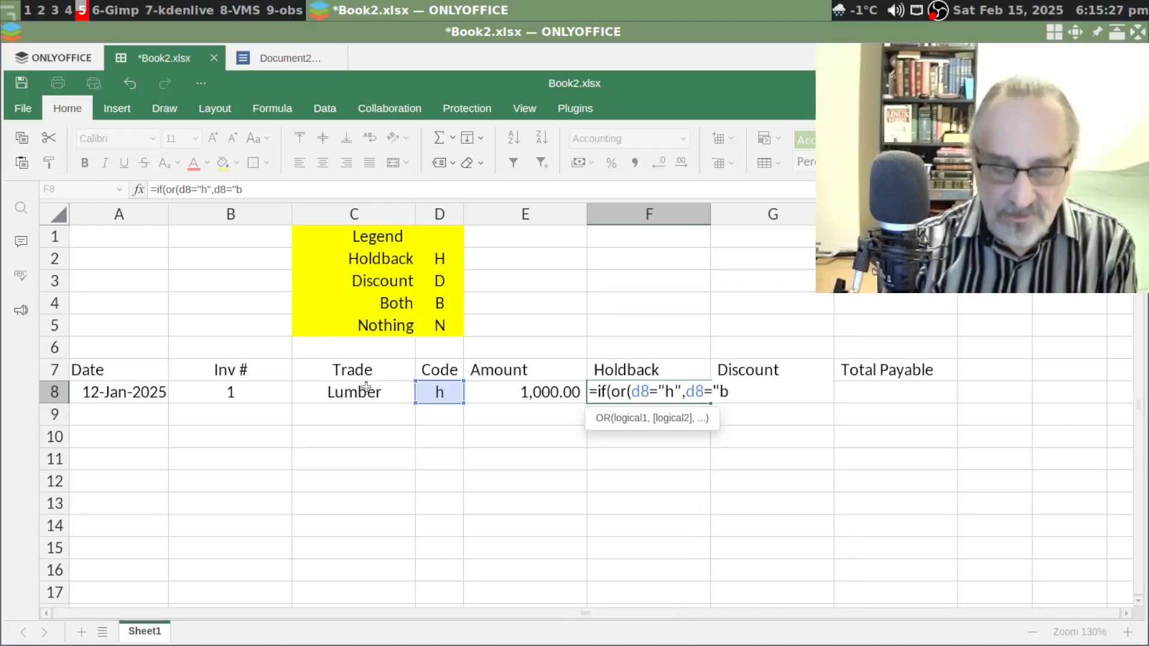
pyautogui.write('"),round(e')
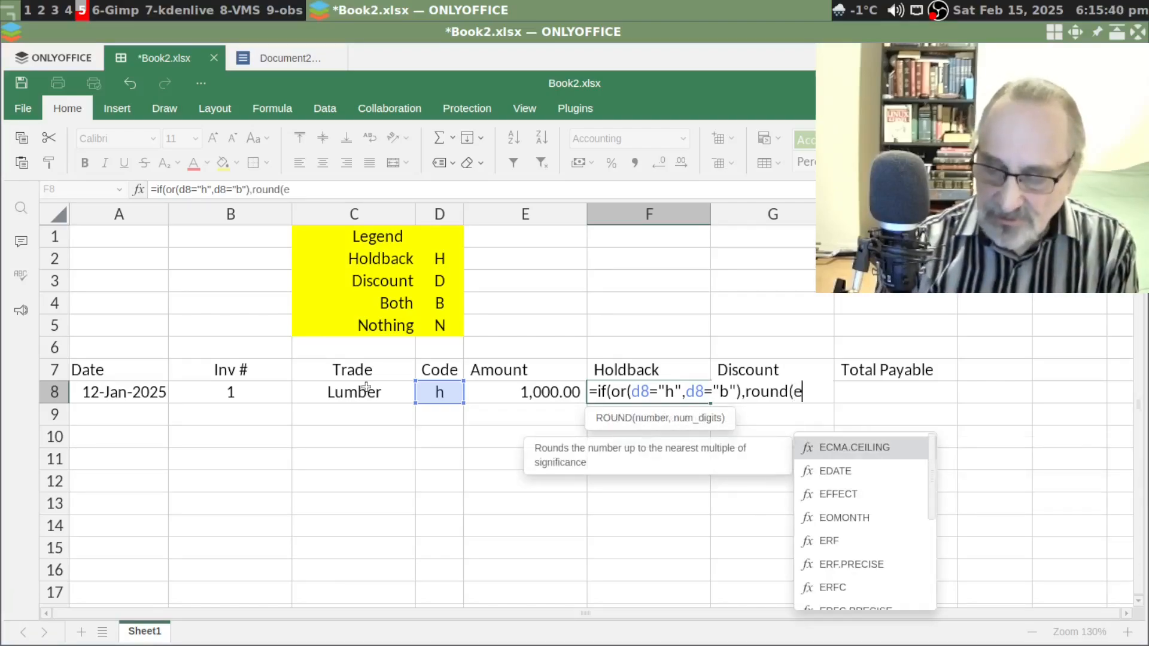
pyautogui.write('8*-')
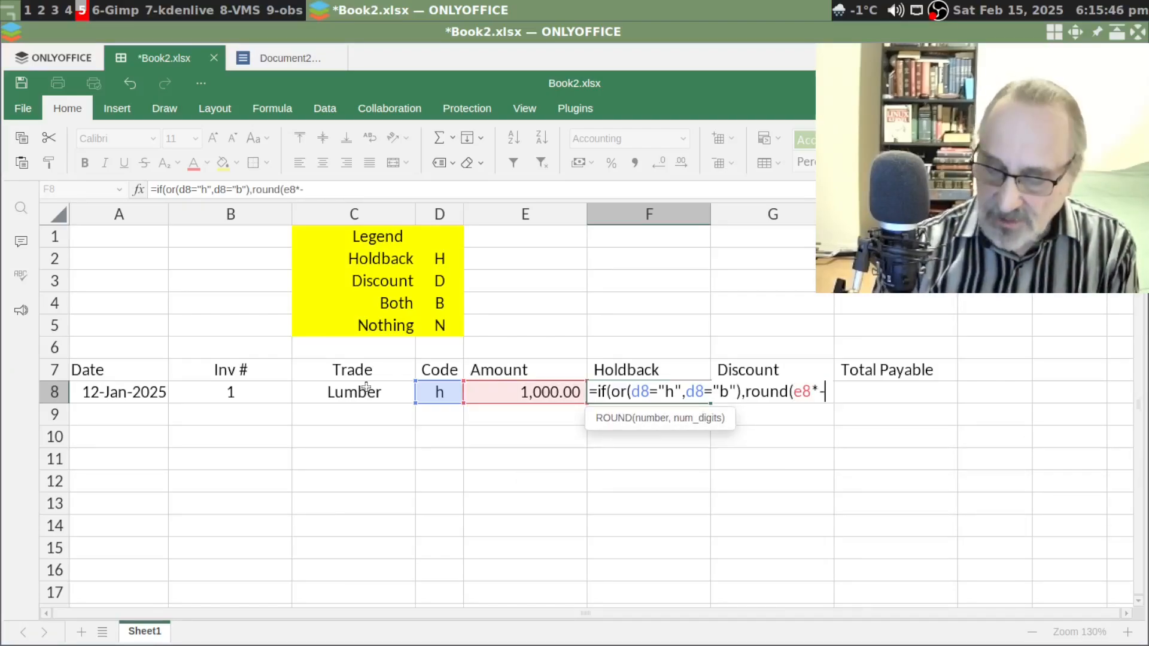
pyautogui.write('.1,2)')
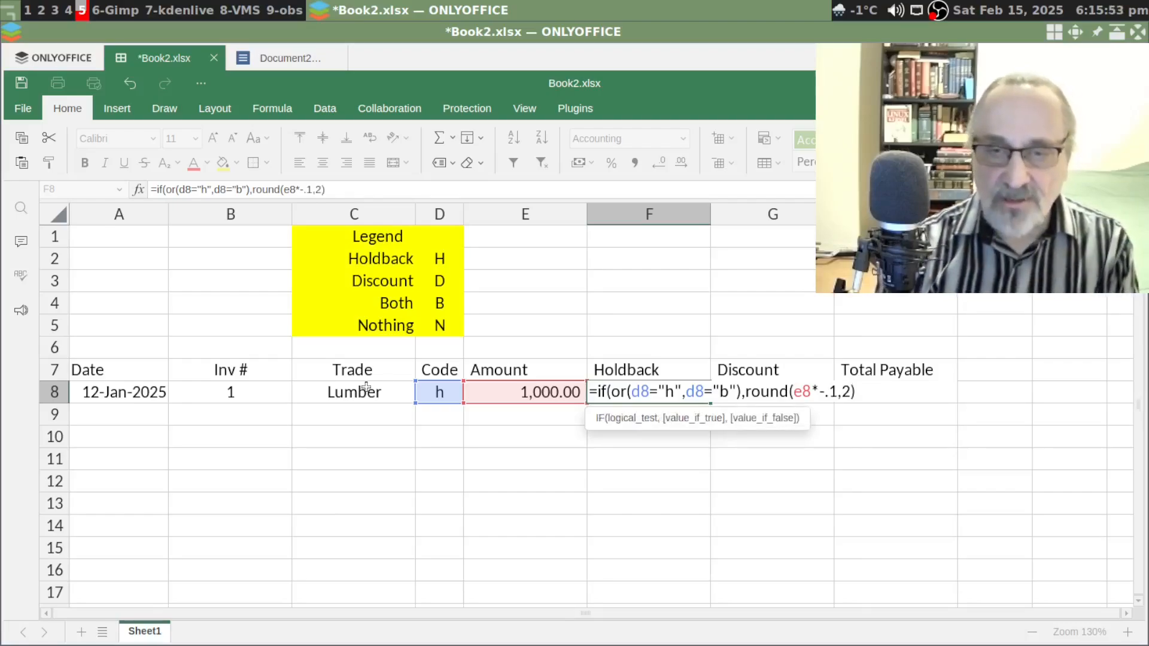
# Complete the F8 formula with the nested false branch ,if(or(d8="d",d8="n"),0)) and enter it
pyautogui.write(',i')
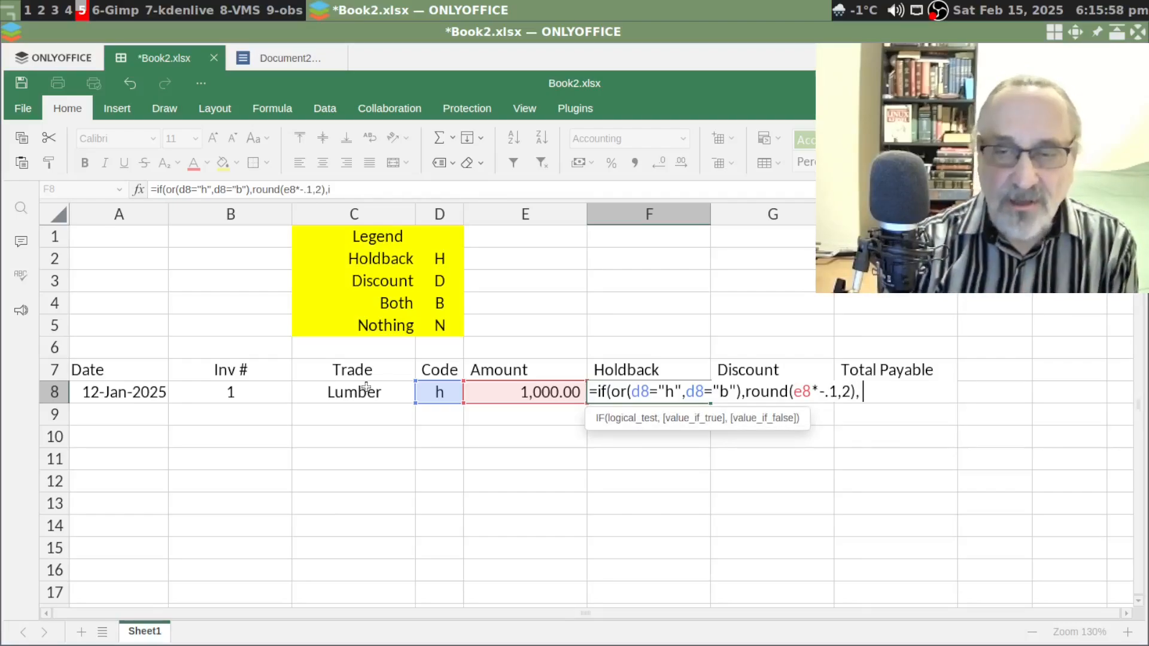
pyautogui.write('f(or')
pyautogui.write('(')
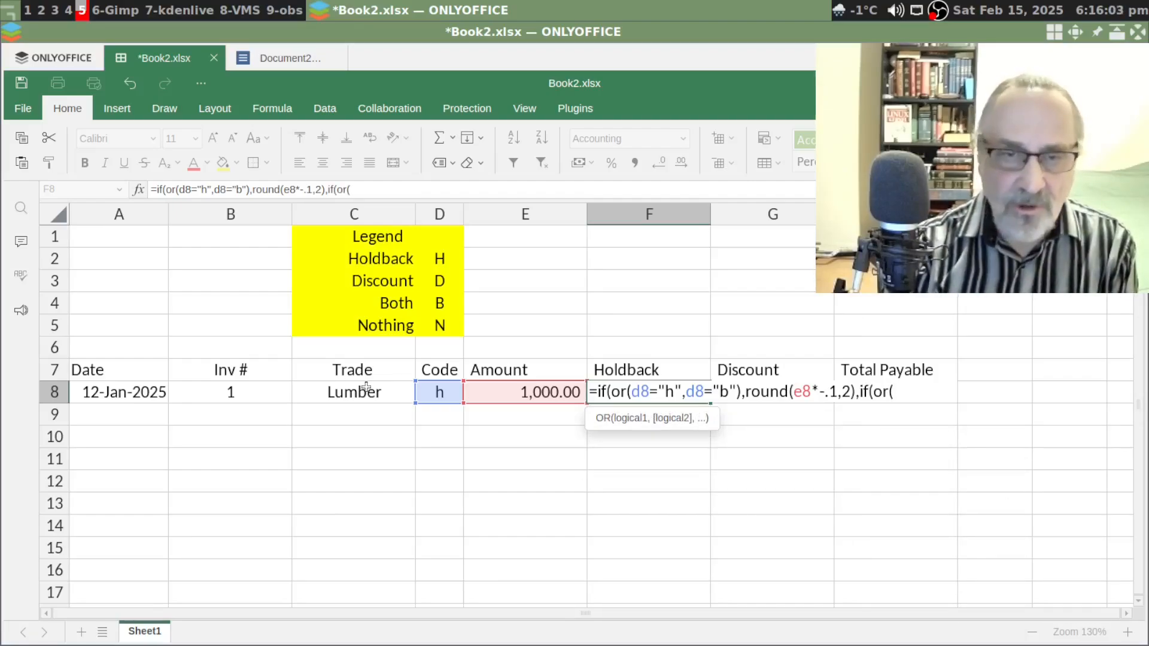
pyautogui.write('d8="d"')
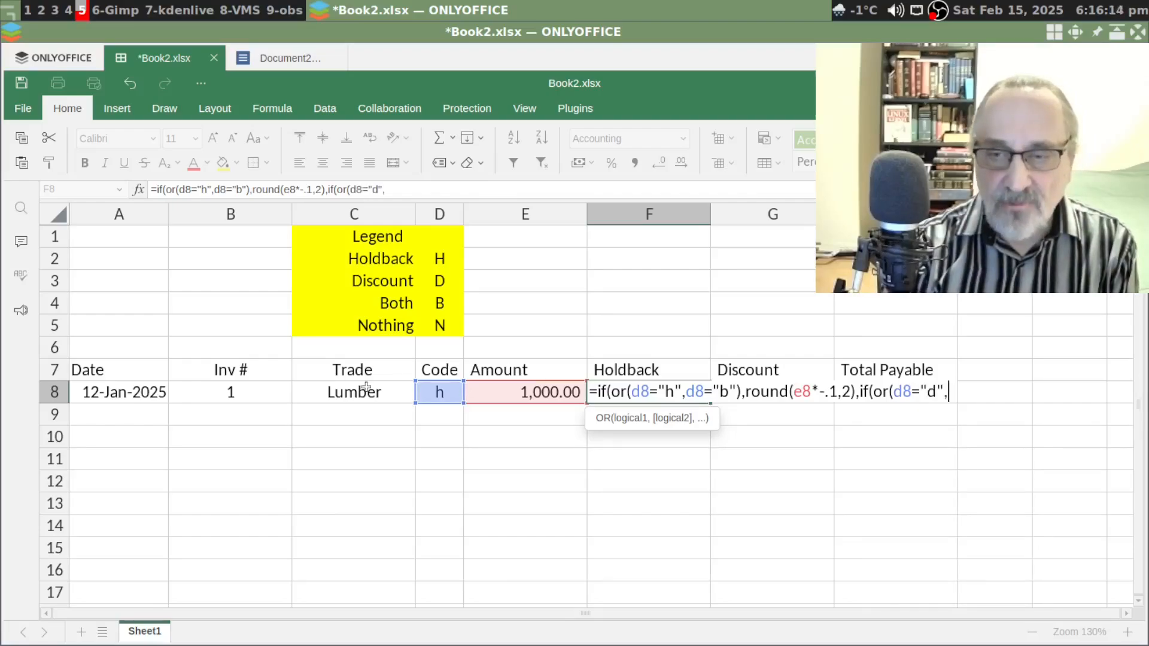
pyautogui.write(',d8')
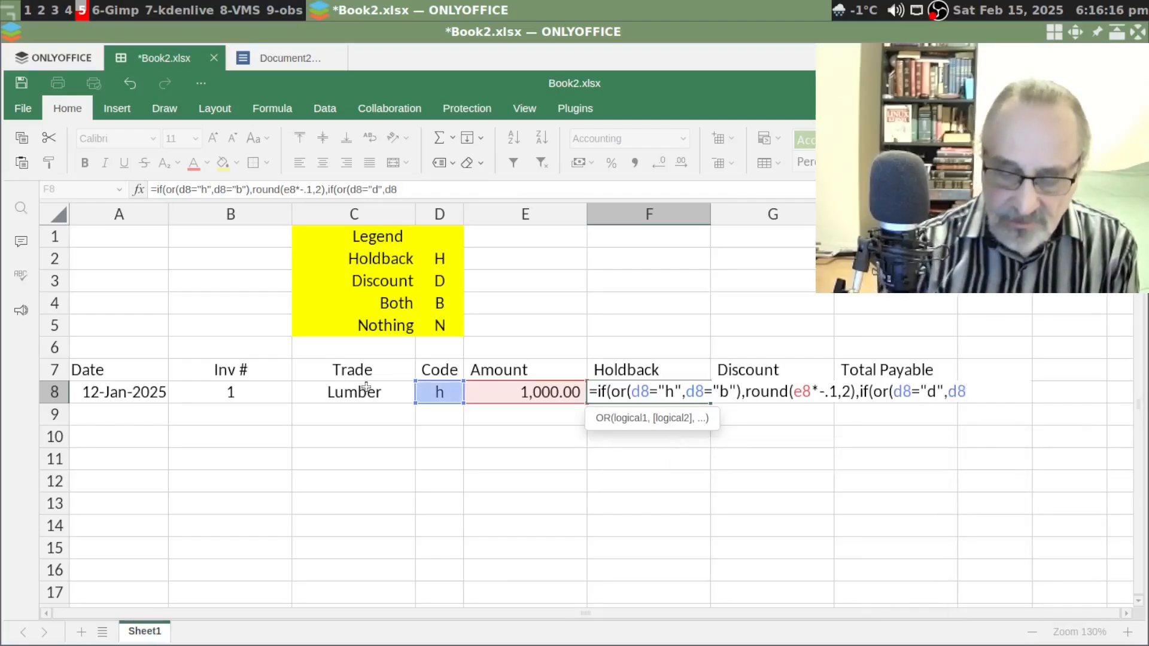
pyautogui.write('="n"')
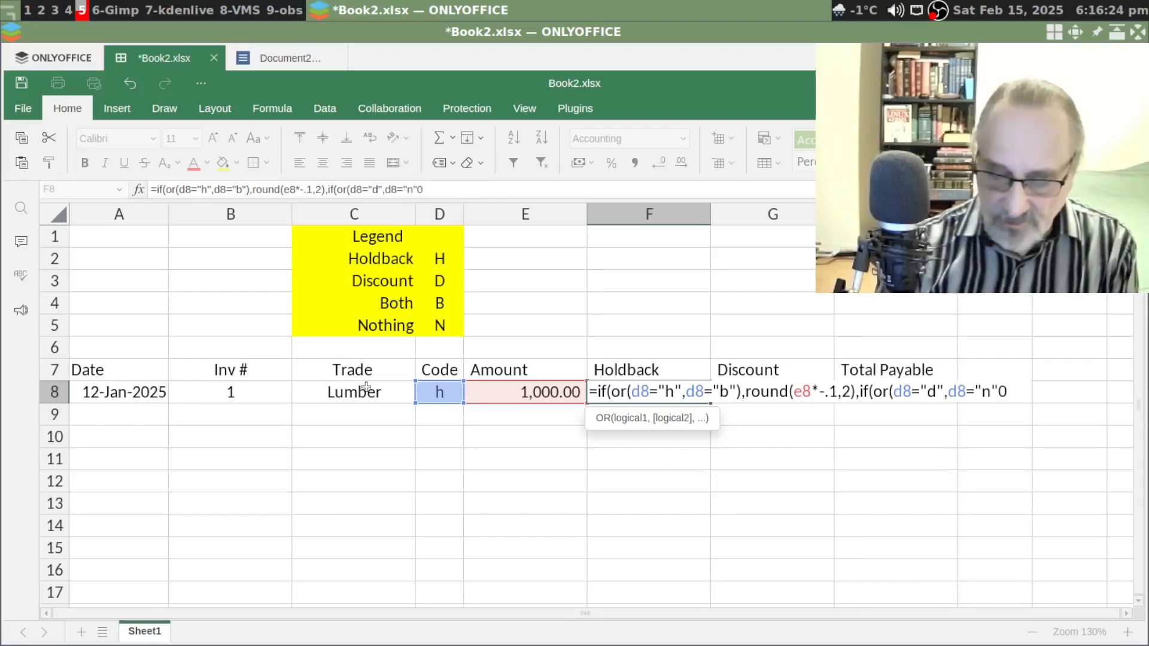
pyautogui.write(')')
pyautogui.write(',')
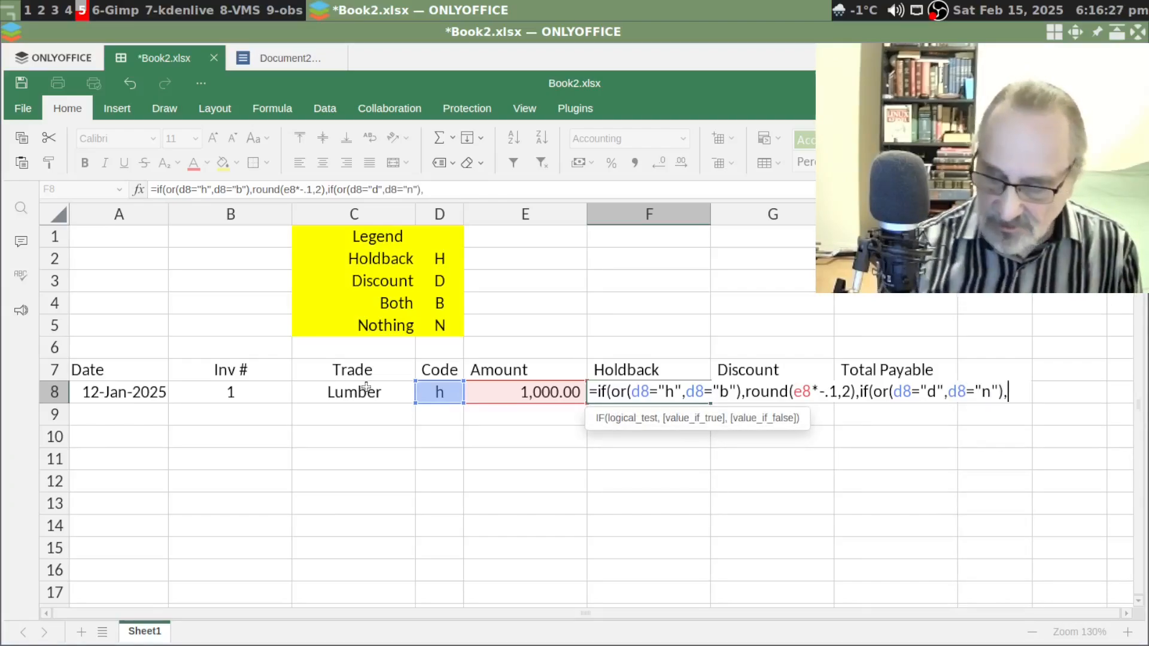
pyautogui.write('0))')
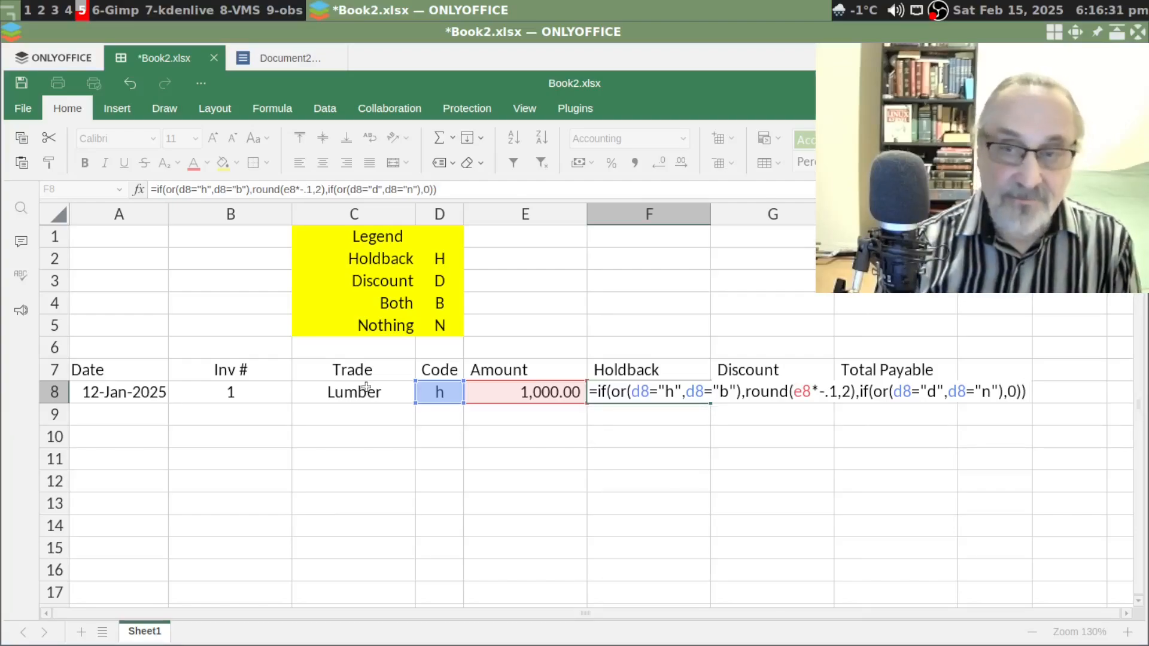
pyautogui.press('Return')
pyautogui.press('Up')
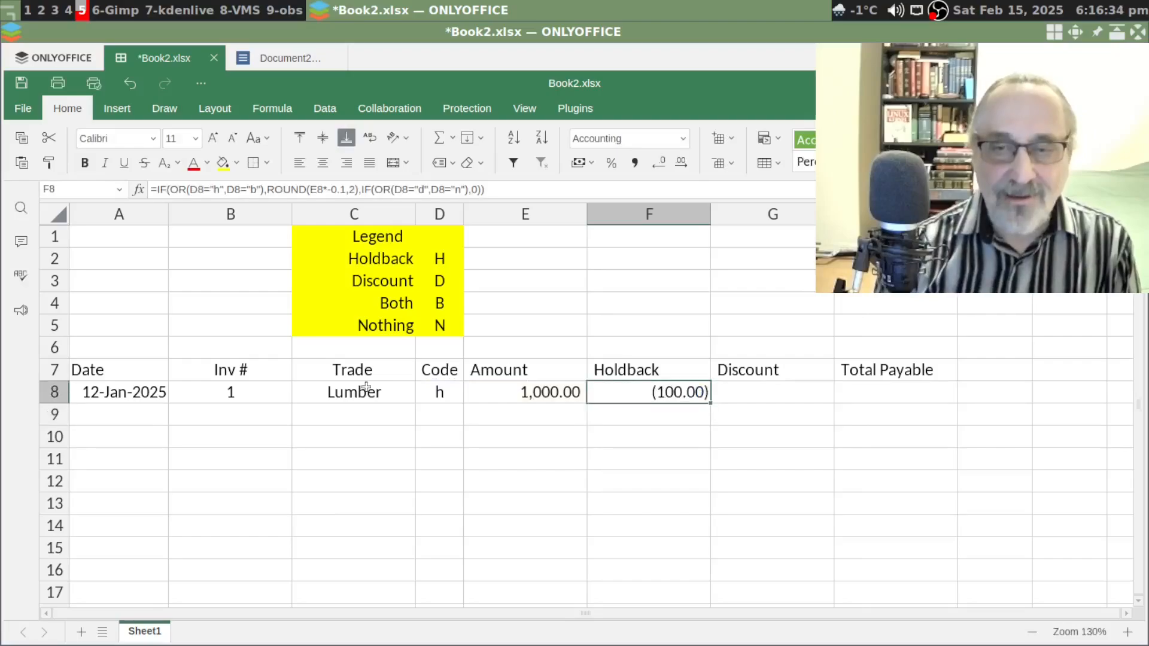
# Start the Discount entry in G8 with the code test if(or(d8="d",d8="b"), without a leading equals sign
pyautogui.press('Right')
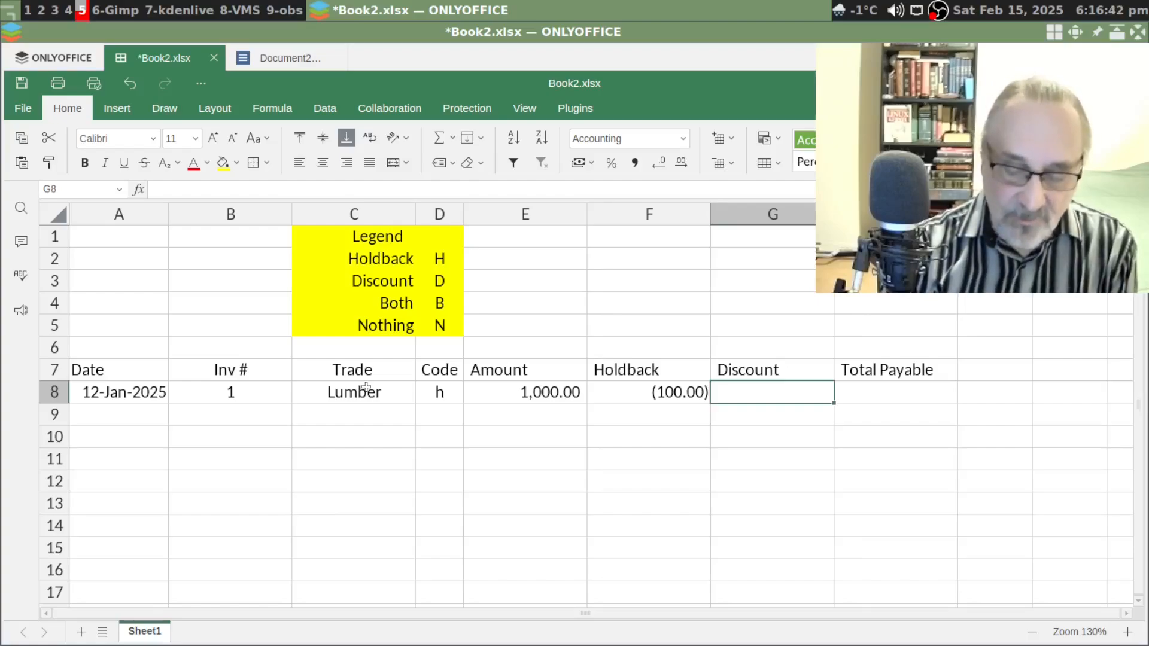
pyautogui.write('if')
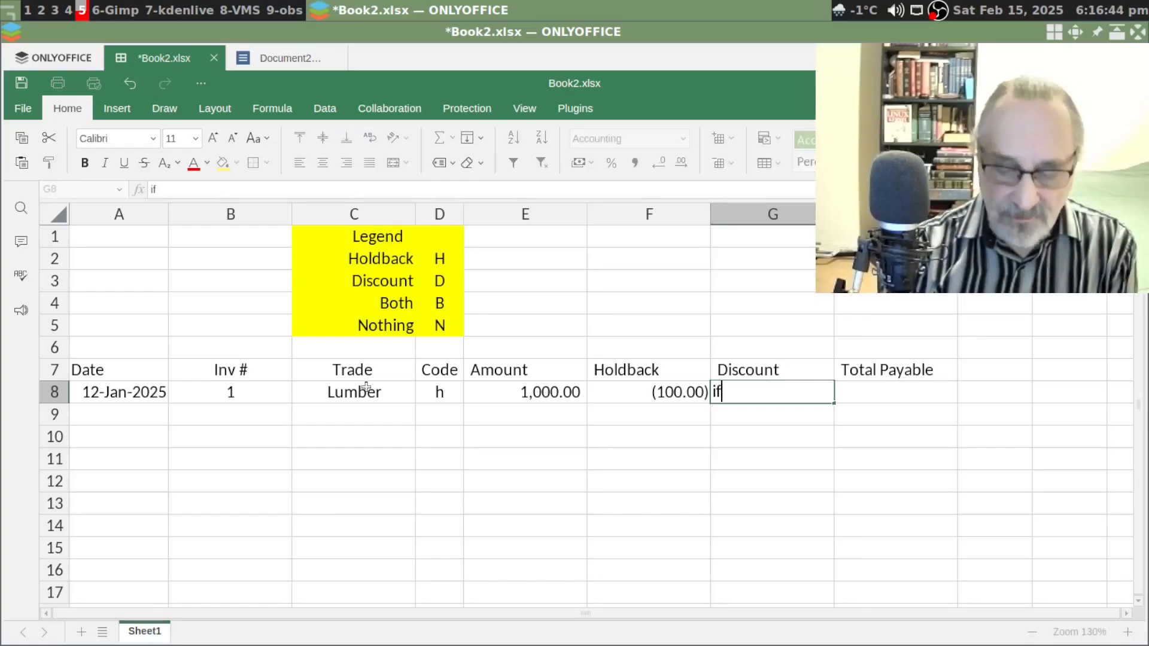
pyautogui.write('(or(d8')
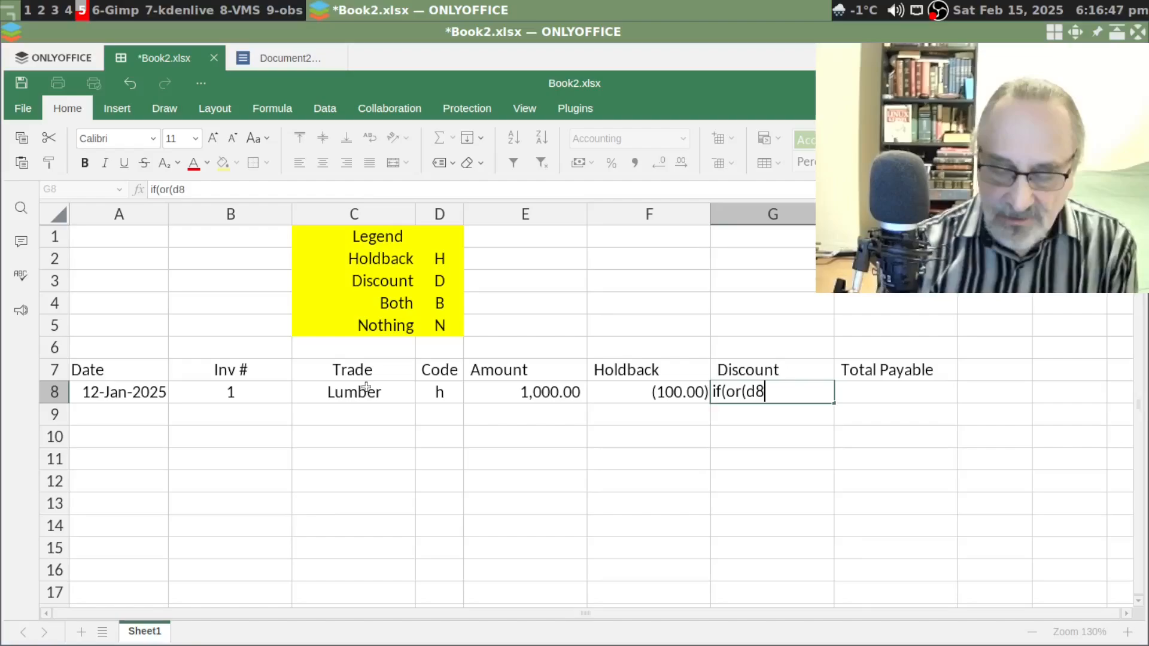
pyautogui.write('="d",')
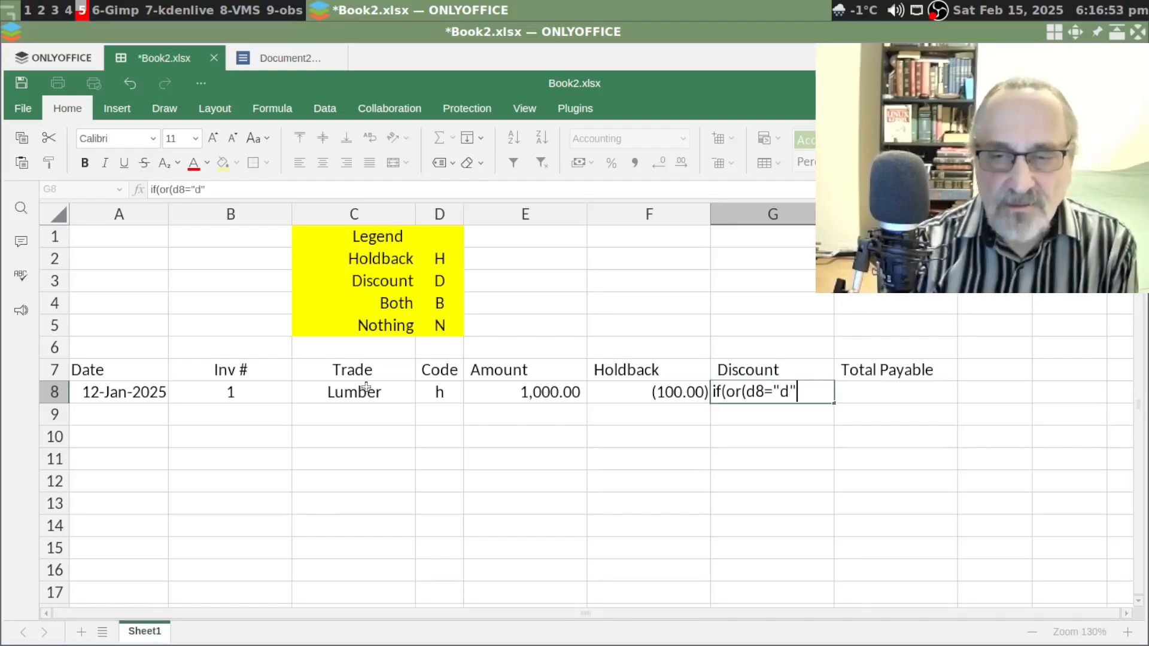
pyautogui.write('d8')
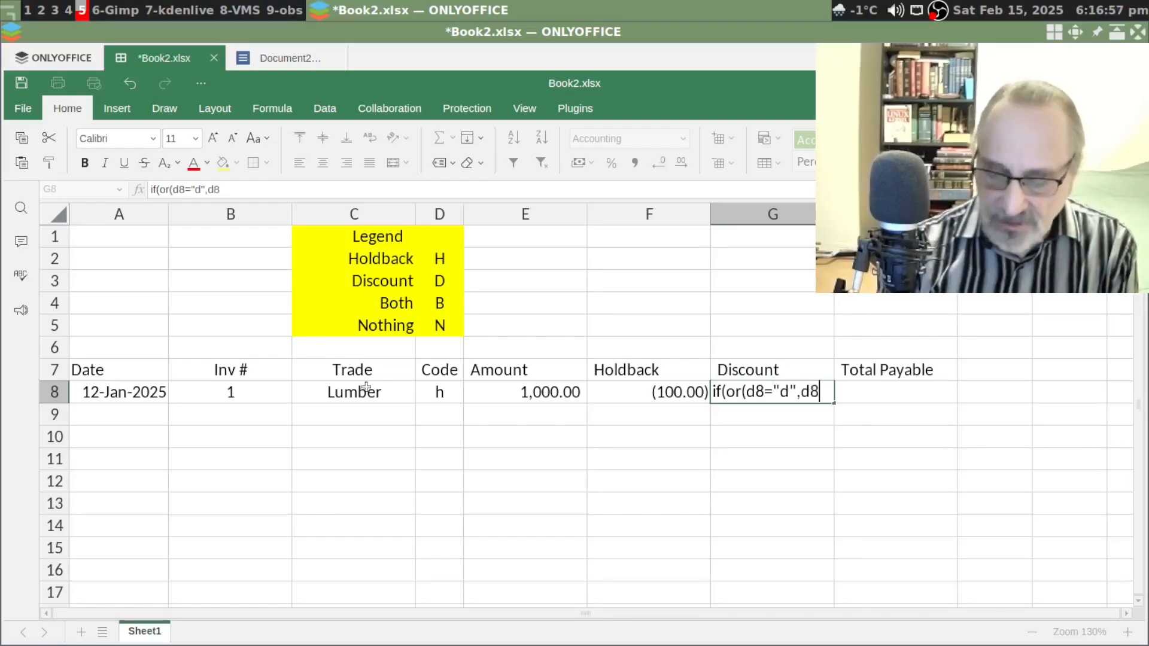
pyautogui.write('=')
pyautogui.write('"b')
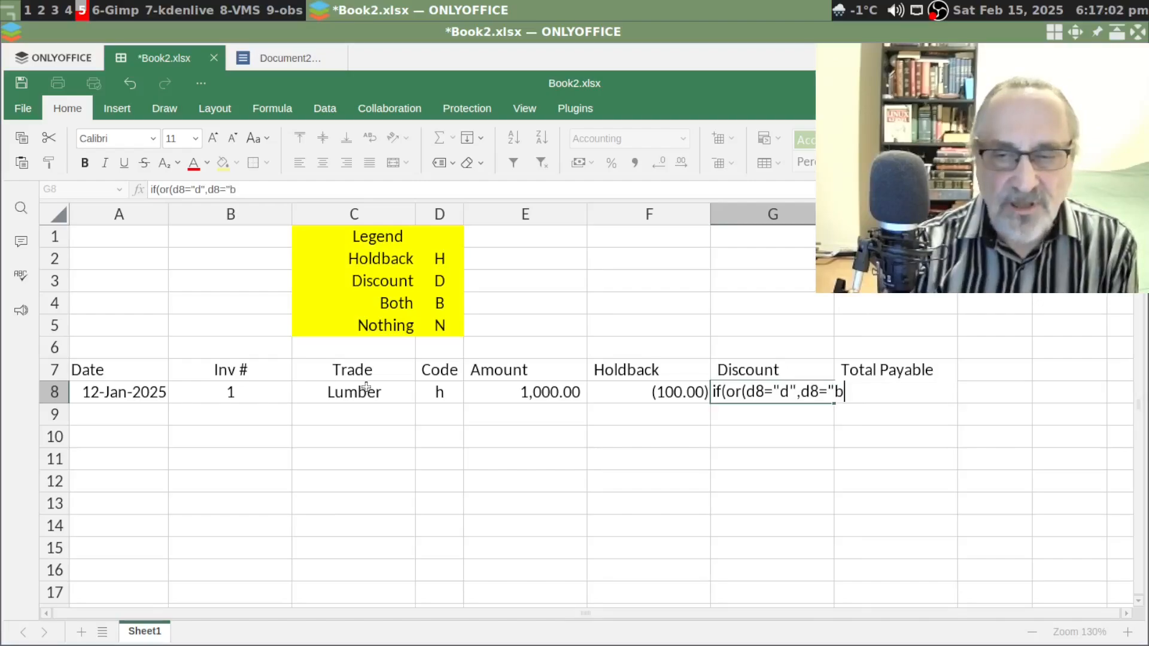
# Add round(round(e8/1.13,2)*-.02) as the true result in G8, for a 2% discount on the amount before 13% tax
pyautogui.write('"),round(round')
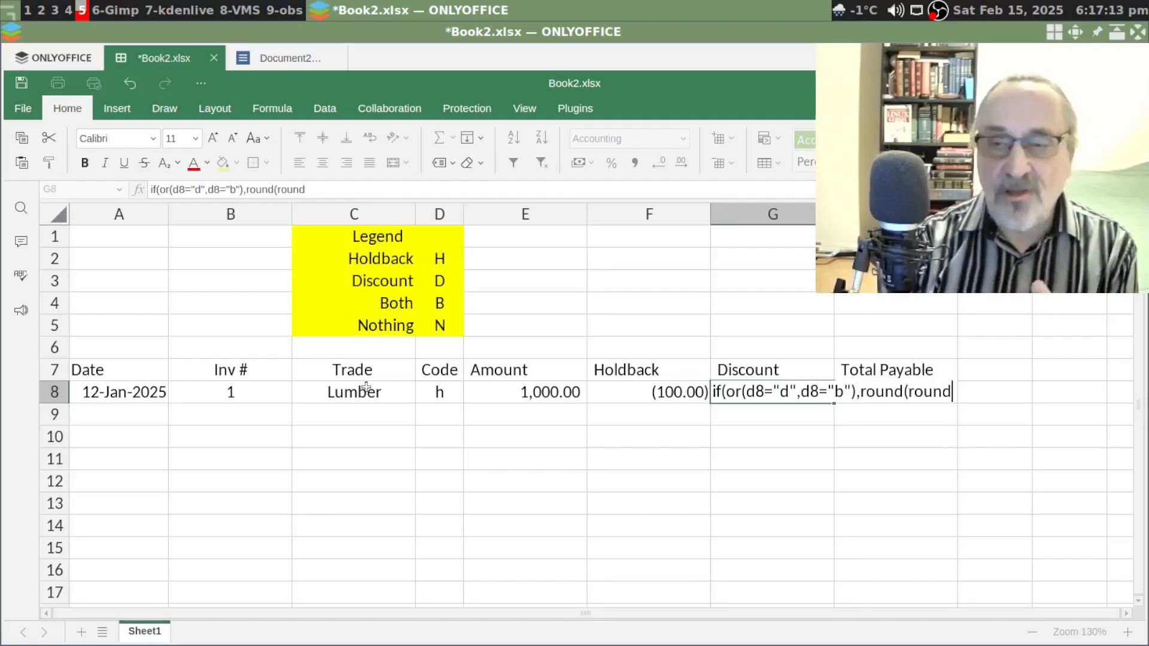
pyautogui.write('9')
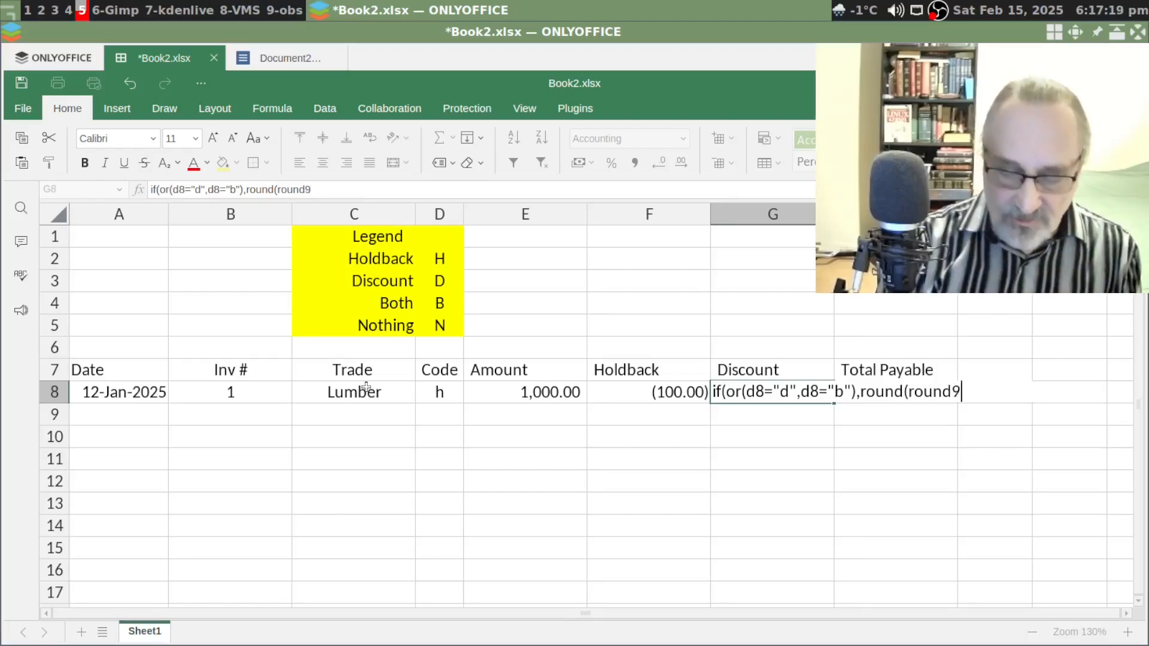
pyautogui.press('BackSpace')
pyautogui.write('9')
pyautogui.press('BackSpace')
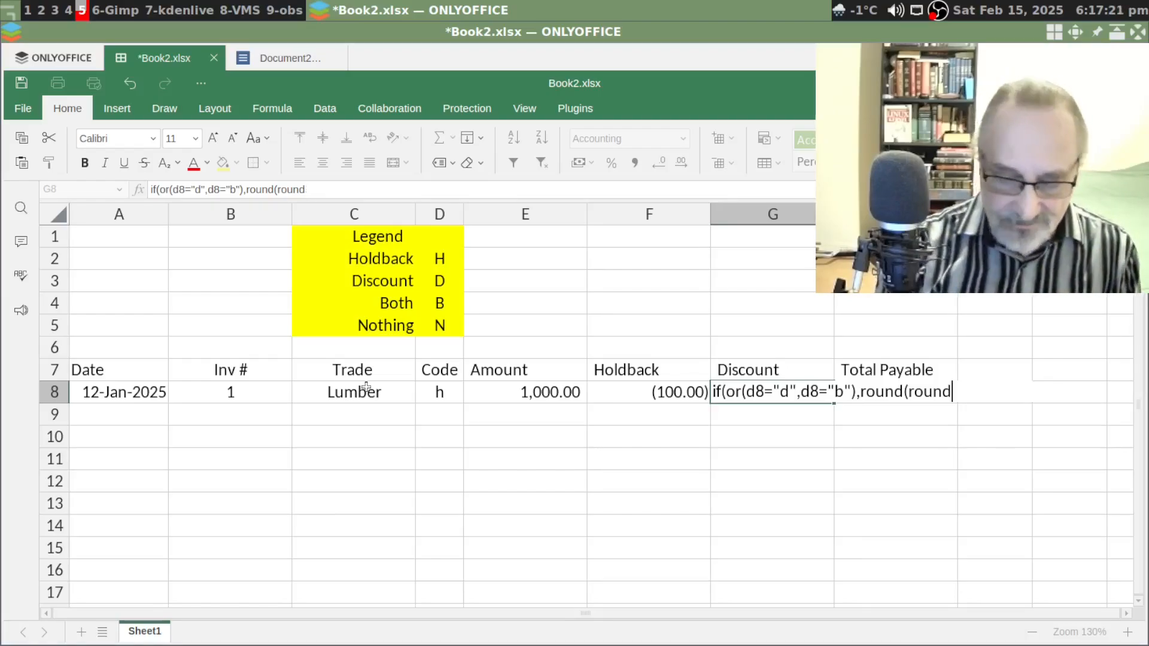
pyautogui.write('(')
pyautogui.write('e8')
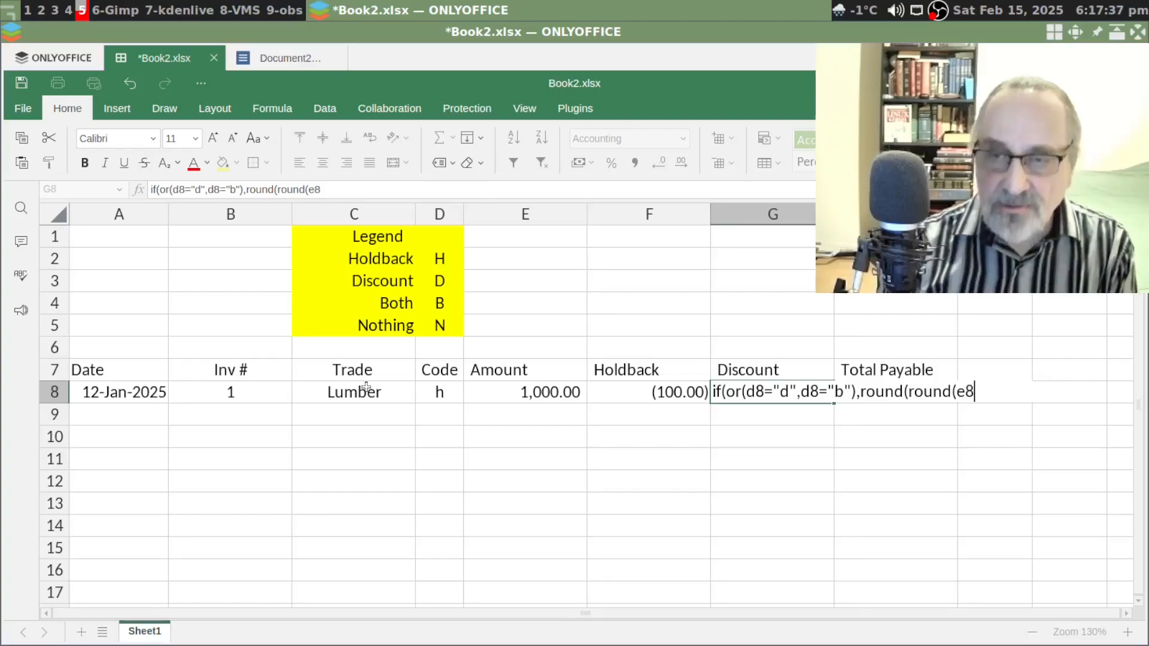
pyautogui.write('/1.13')
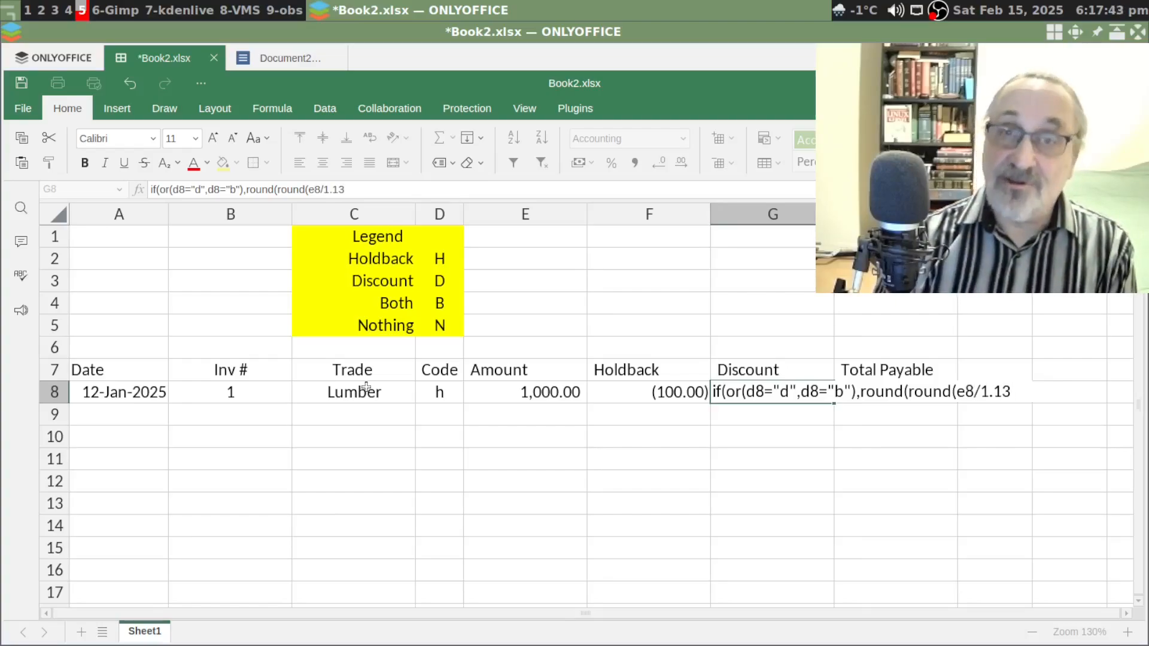
pyautogui.write(',')
pyautogui.write('2')
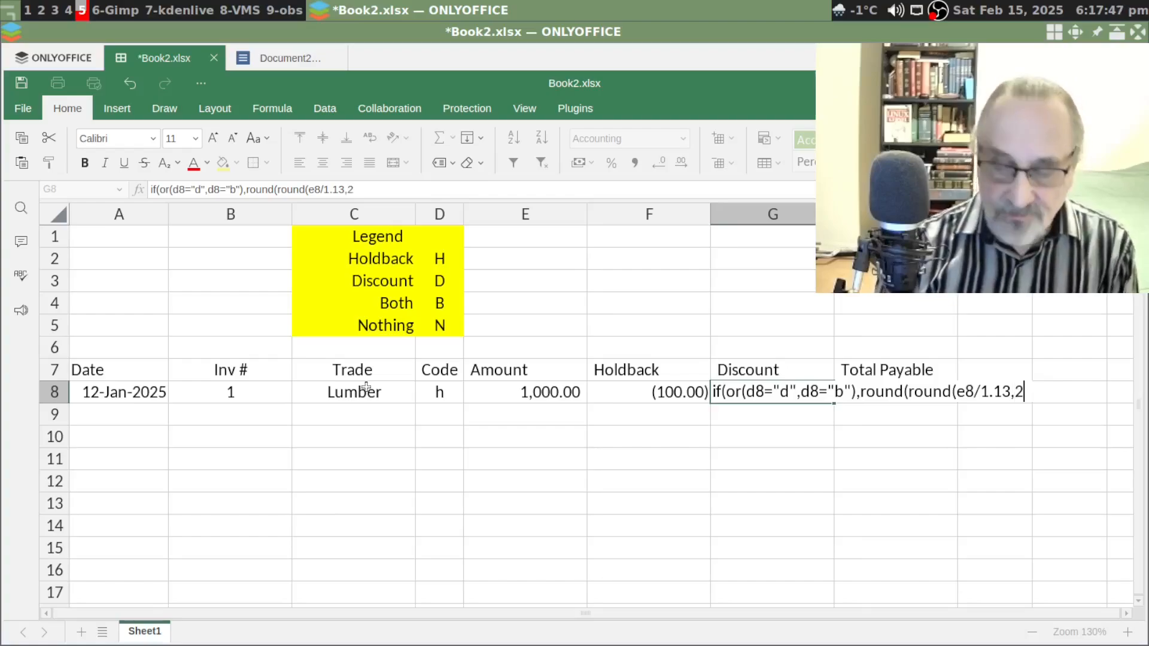
pyautogui.write(')')
pyautogui.write('*')
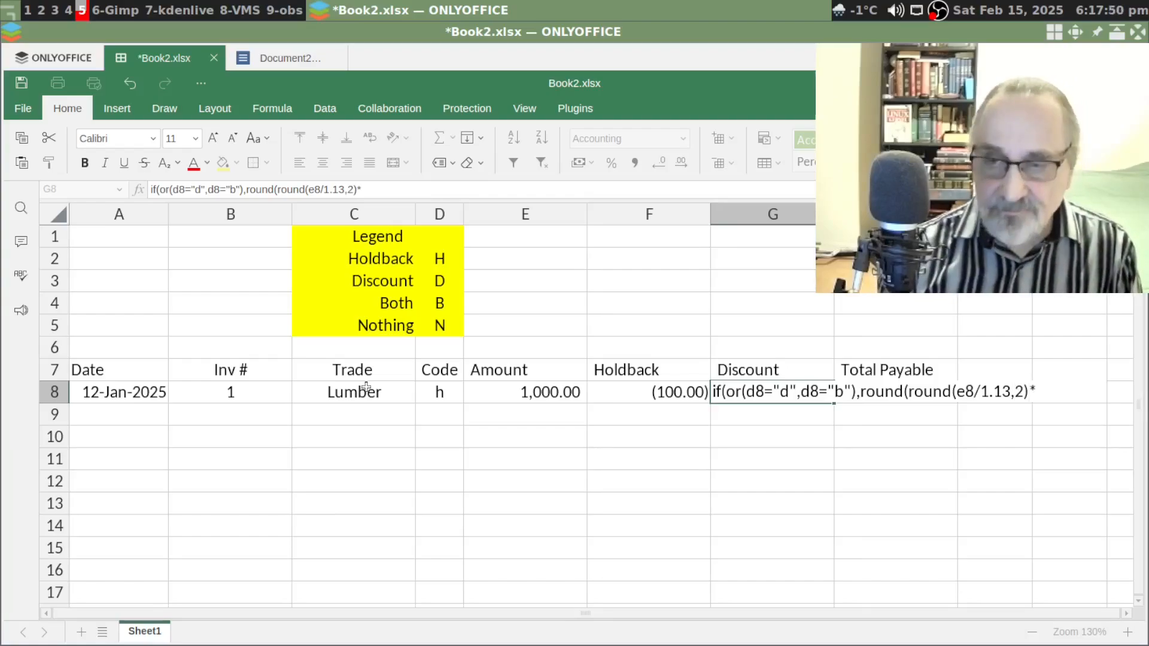
pyautogui.write('-.02)')
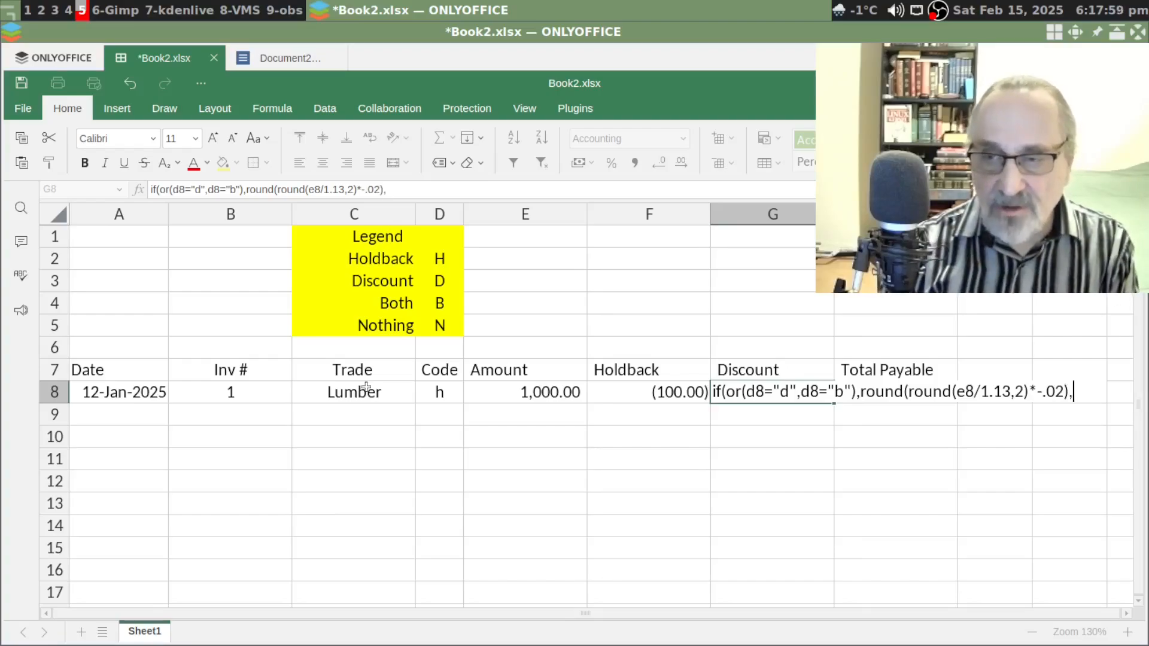
# Complete the G8 entry with the nested false branch if(or(d8="h",d8="n"),0)) and enter it
pyautogui.write(',if')
pyautogui.write('(or(d8')
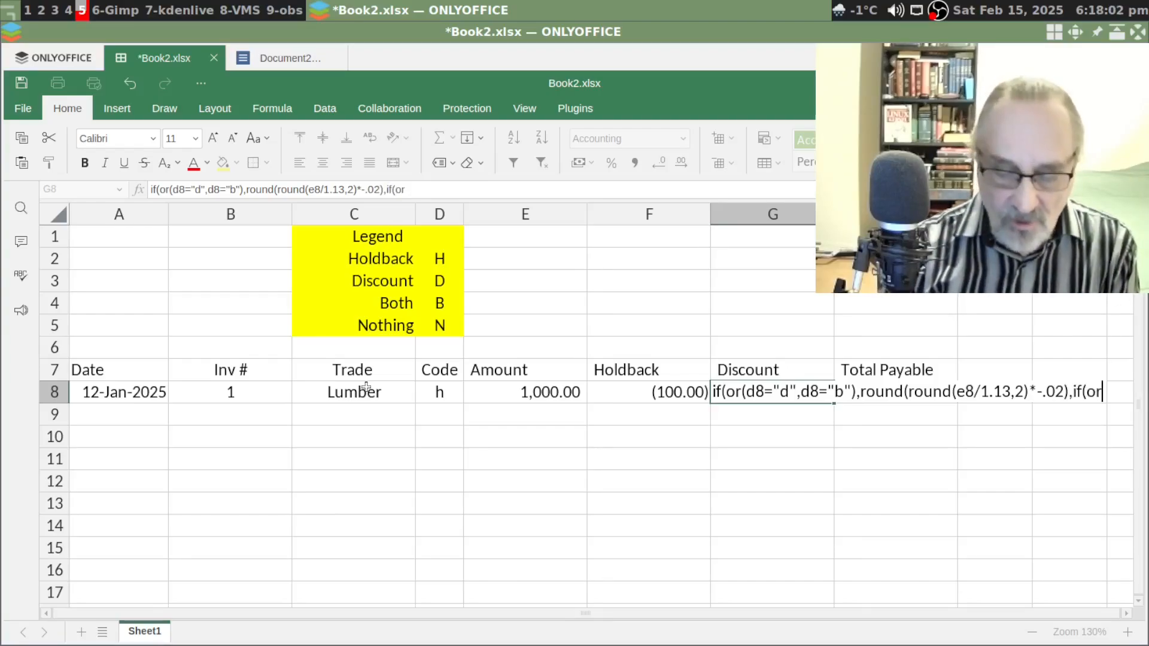
pyautogui.write('=')
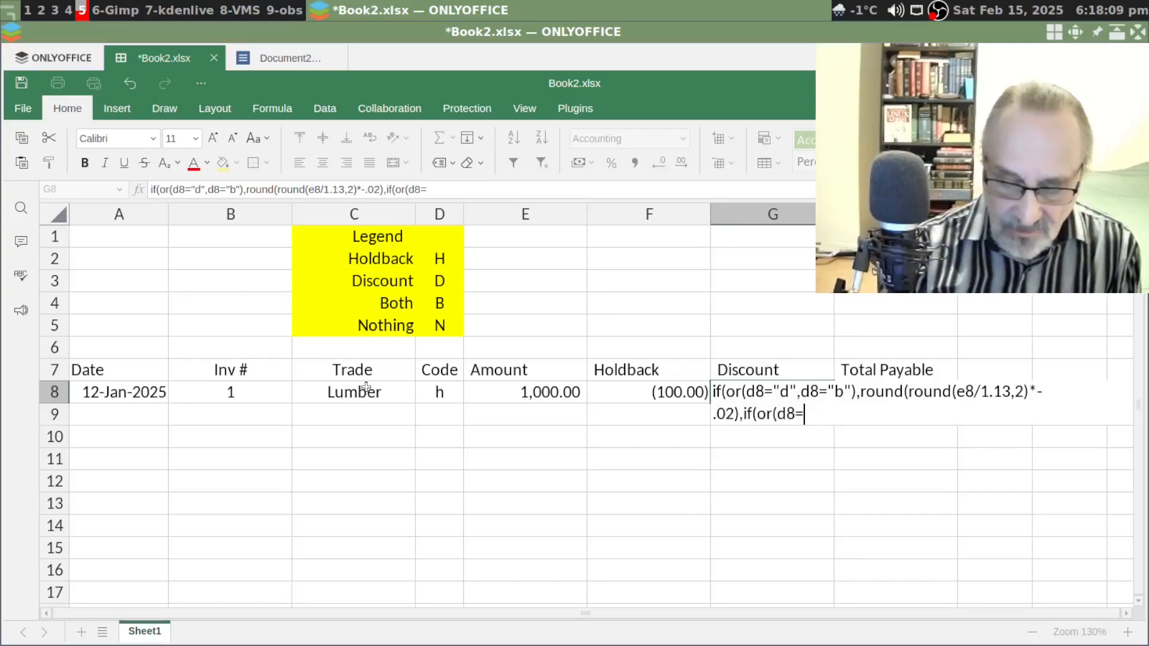
pyautogui.write('"h",d')
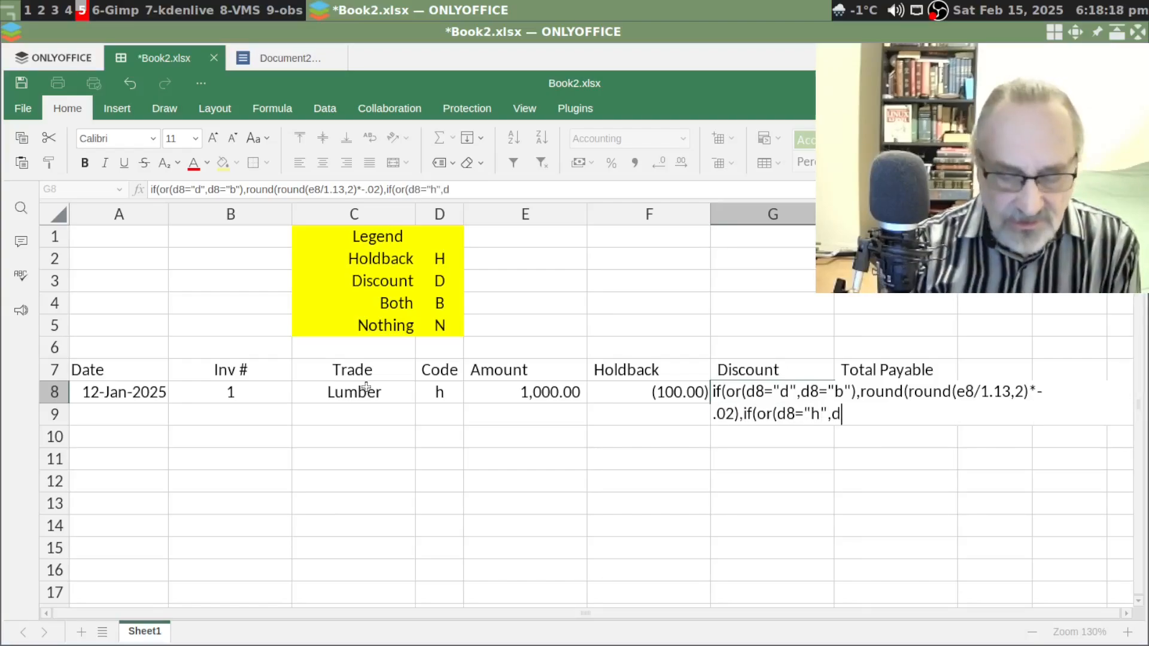
pyautogui.write('8="n')
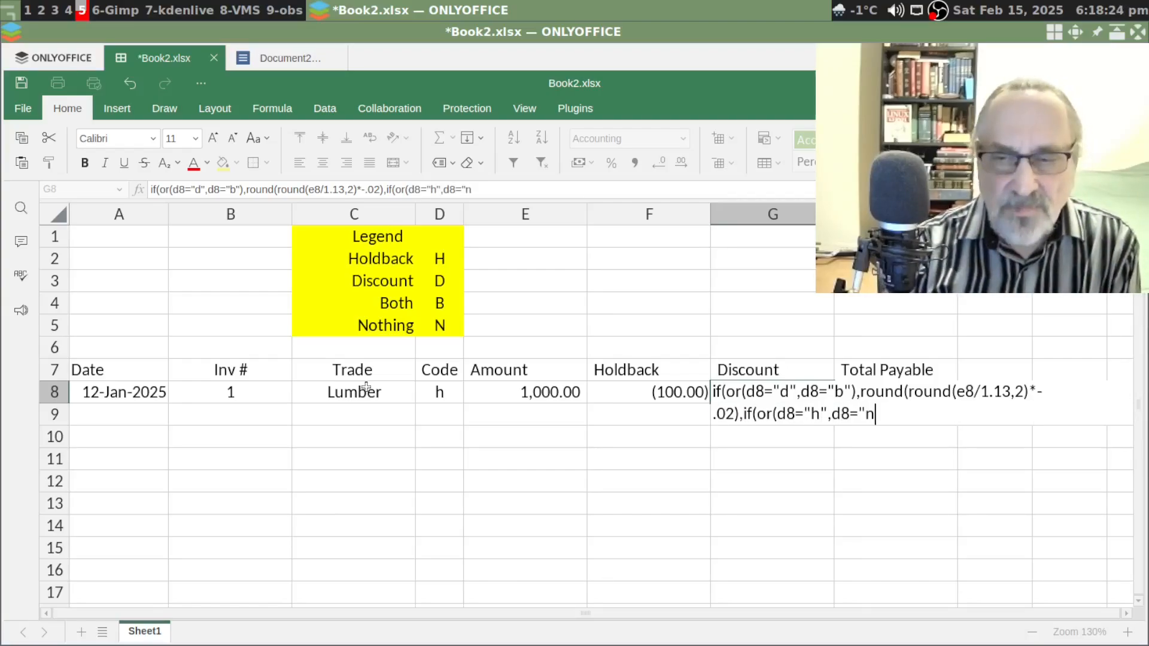
pyautogui.write('"),')
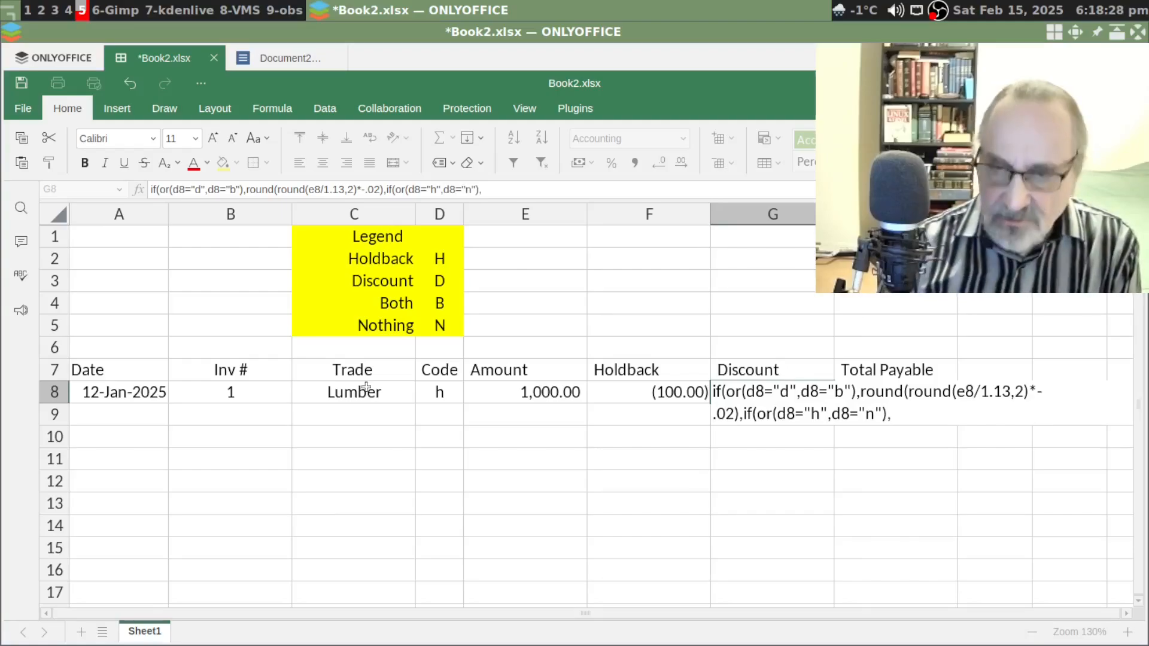
pyautogui.write('0))')
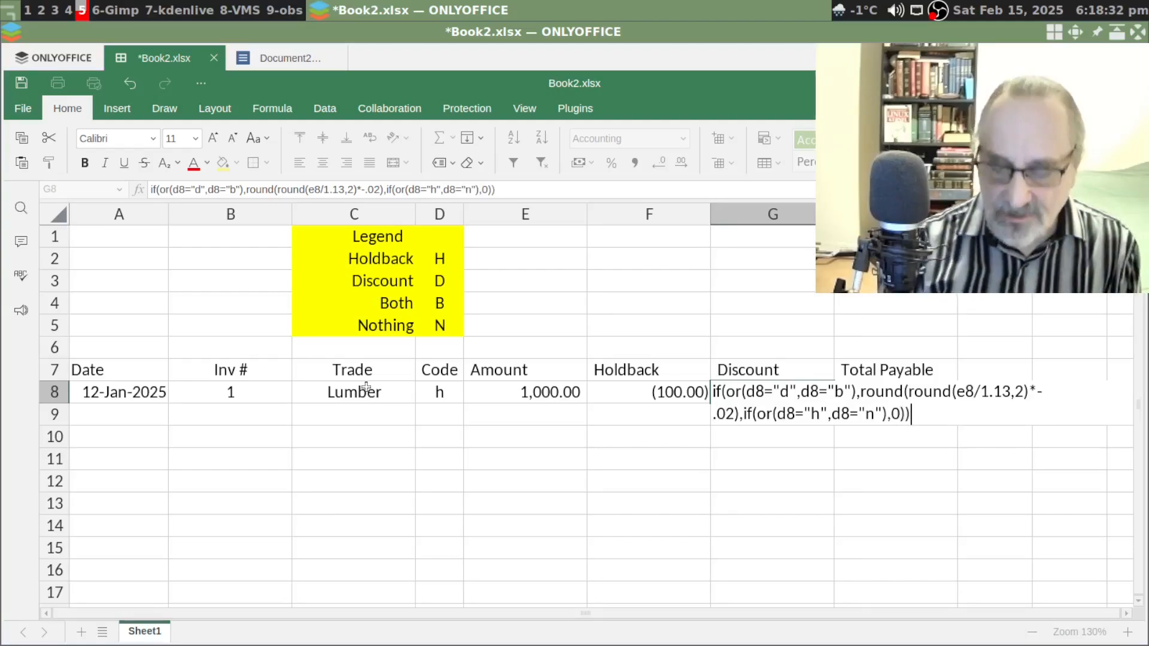
pyautogui.press('Return')
# Correct the G8 entry by adding the leading equals sign and rounding the outer ROUND to 2 decimals, and enter it
pyautogui.press('Up')
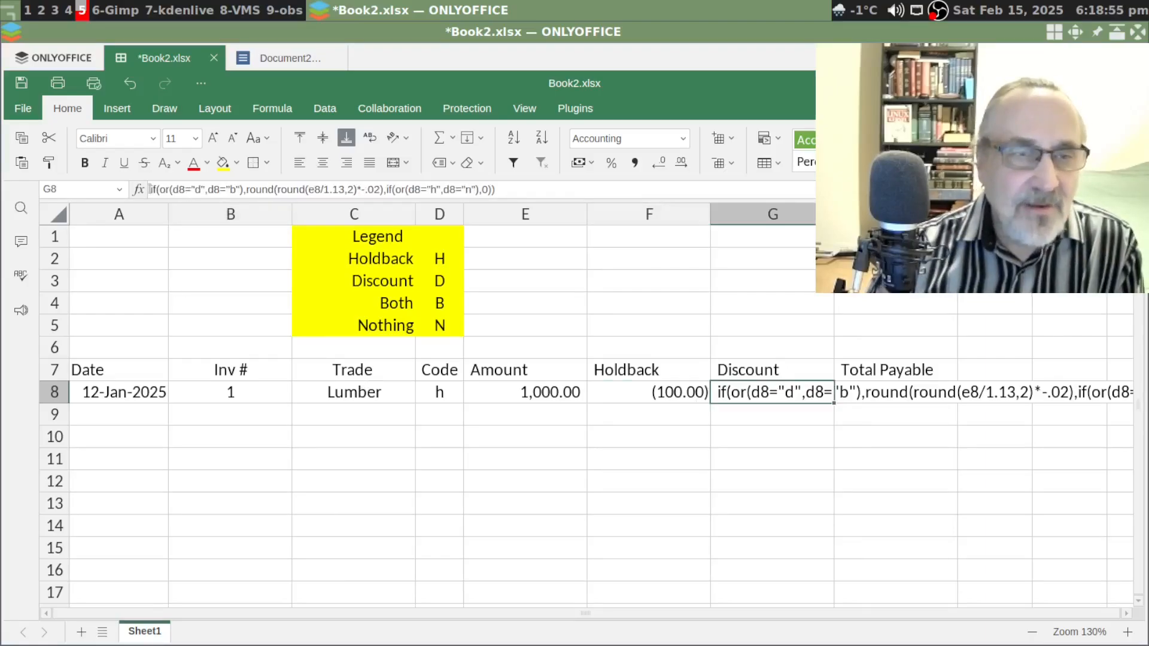
pyautogui.click(166, 190)
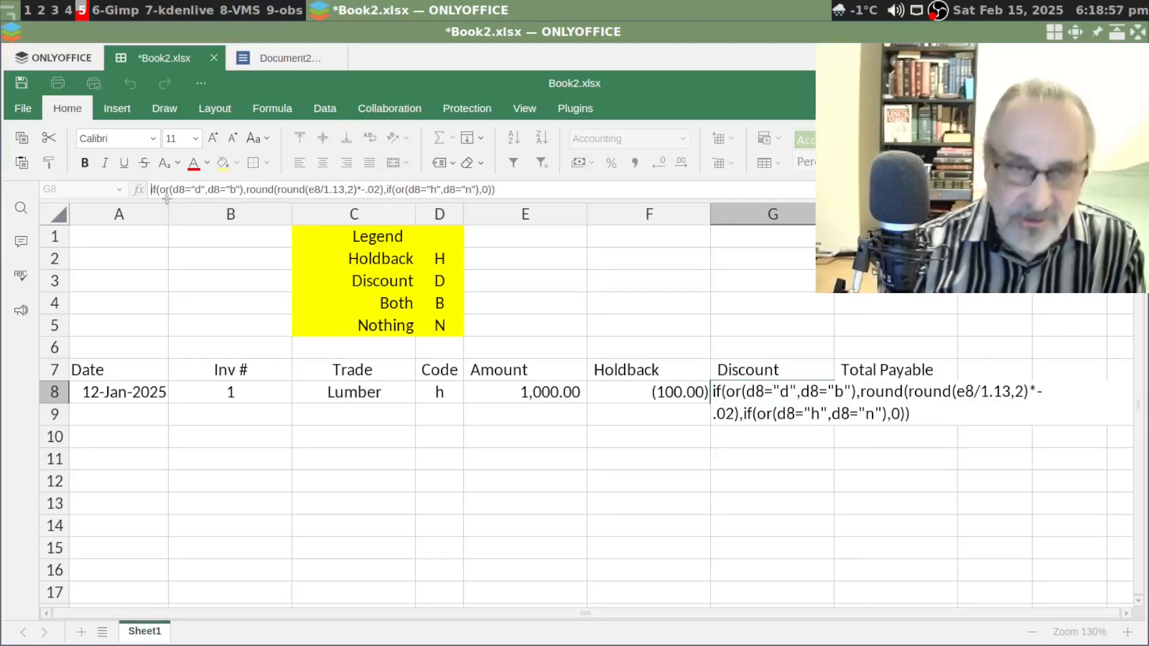
pyautogui.write('=')
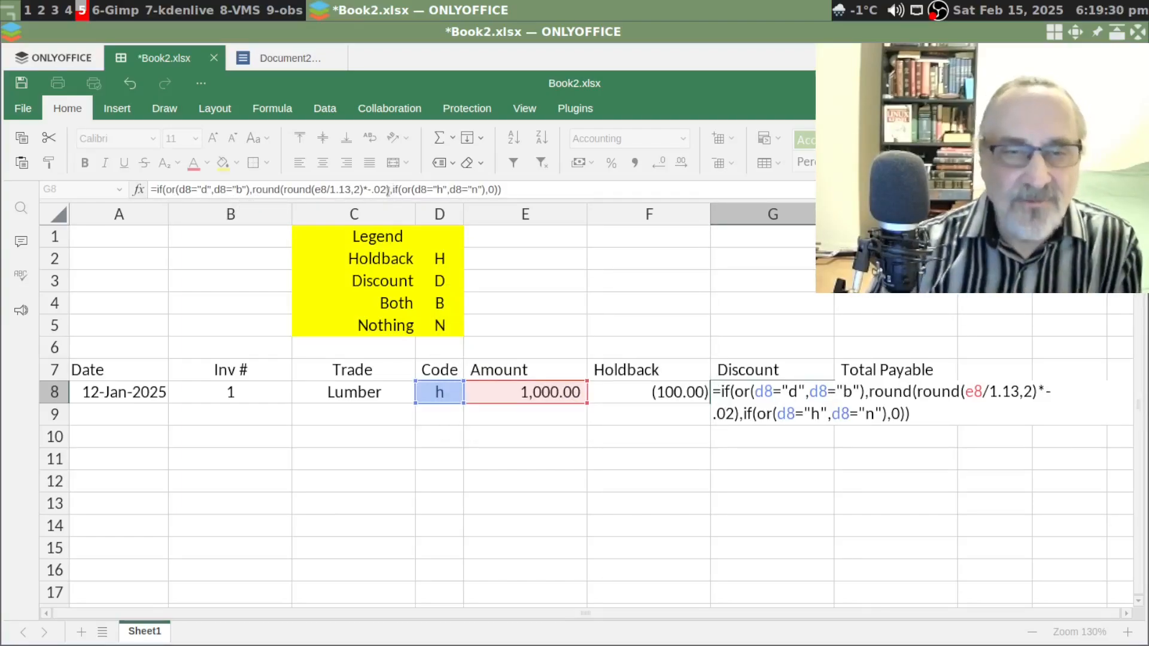
pyautogui.click(388, 190)
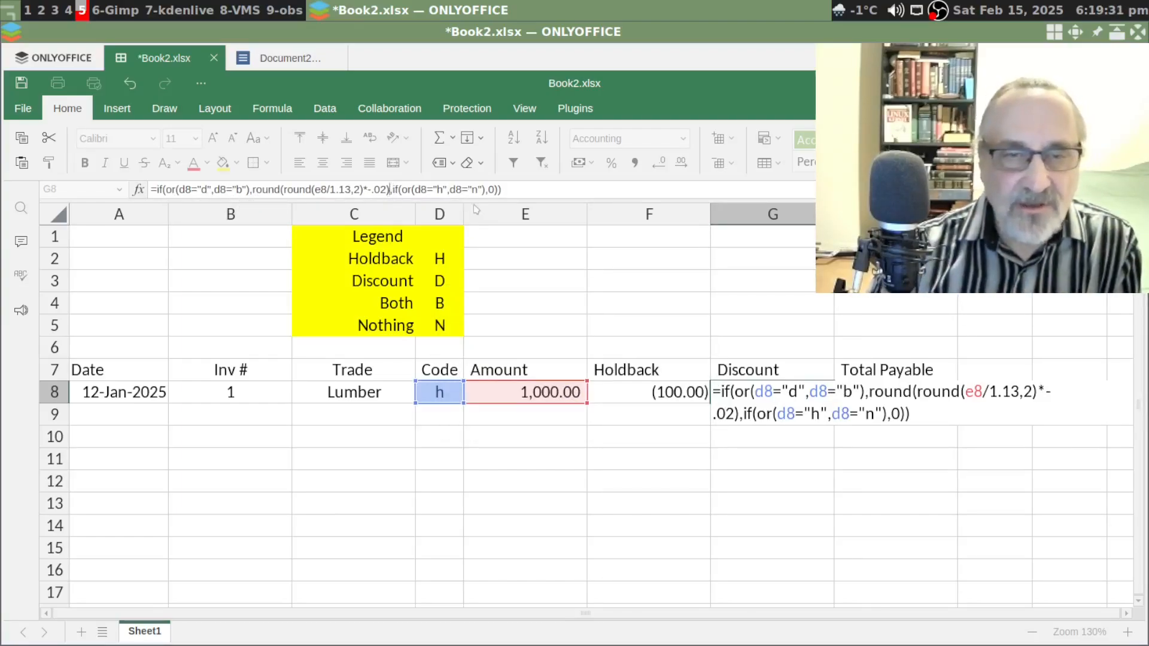
pyautogui.press('Left')
pyautogui.write(',')
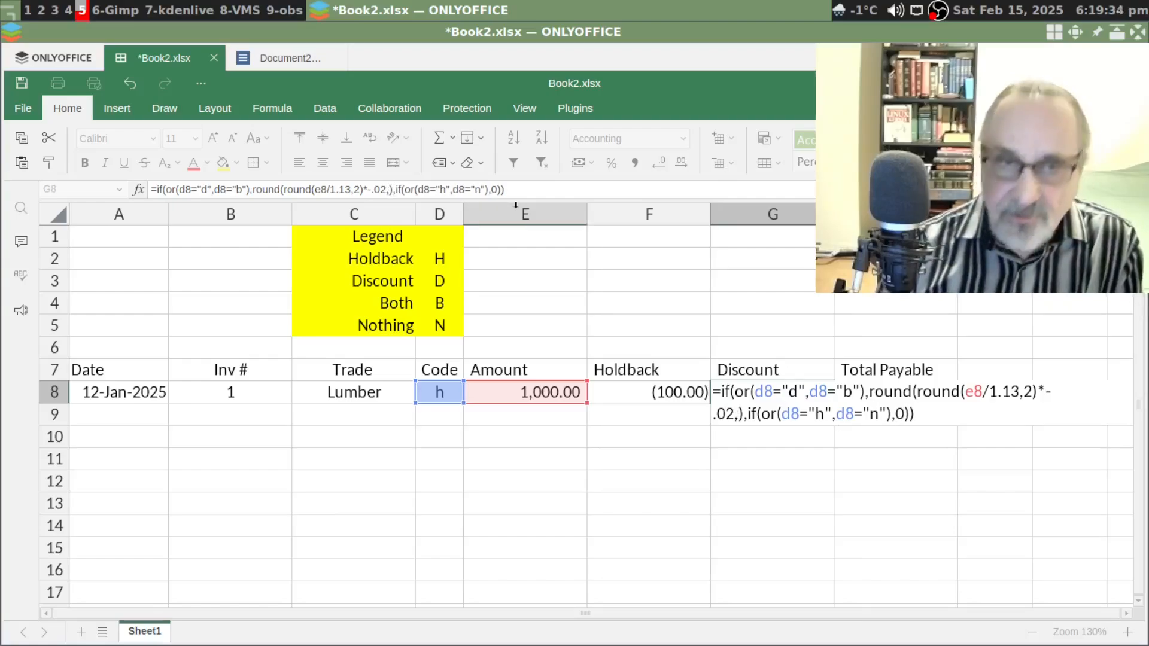
pyautogui.press('Return')
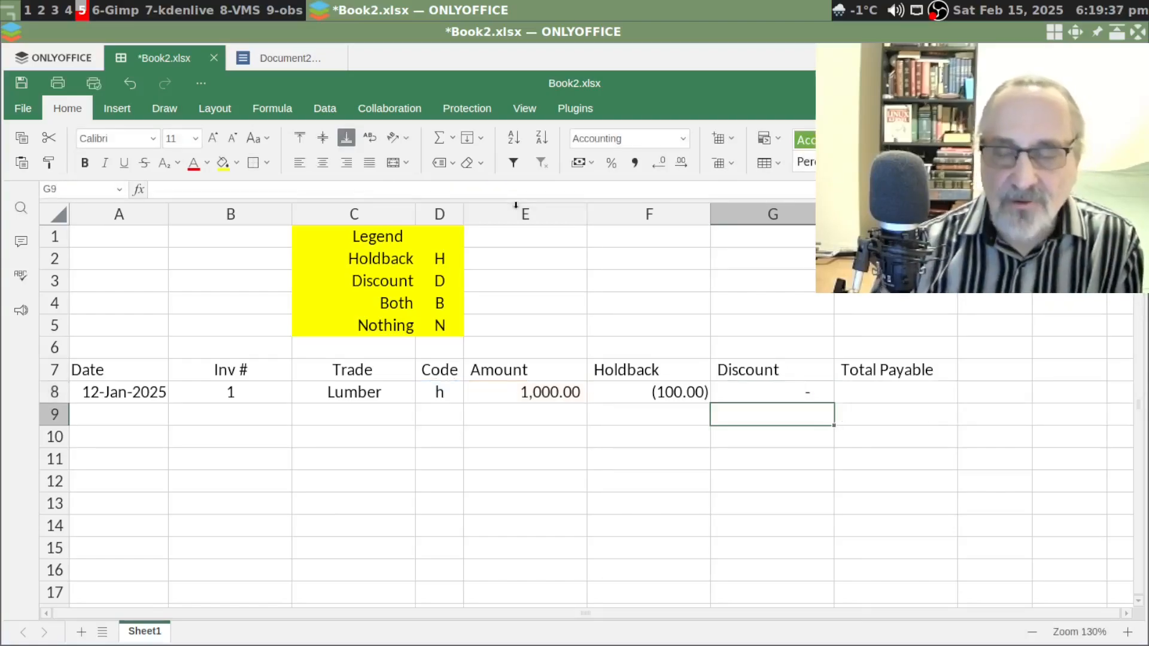
pyautogui.click(803, 389)
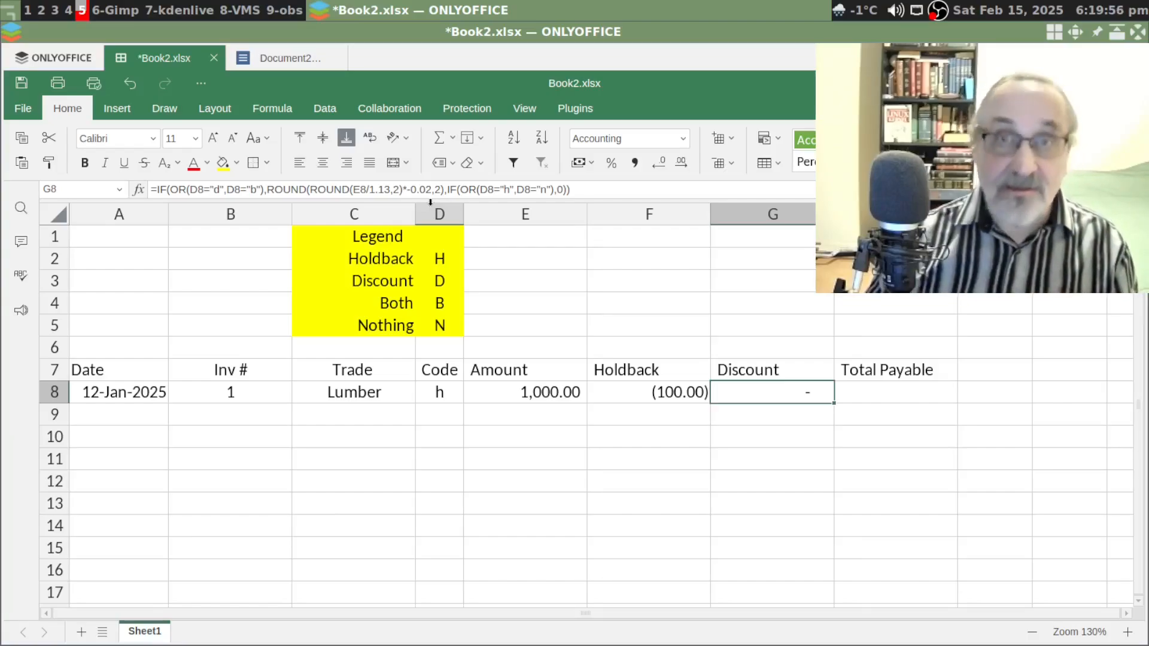
# Total the amount, holdback and discount in the Total Payable cell H8 with =SUM(E8:G8)
pyautogui.click(887, 388)
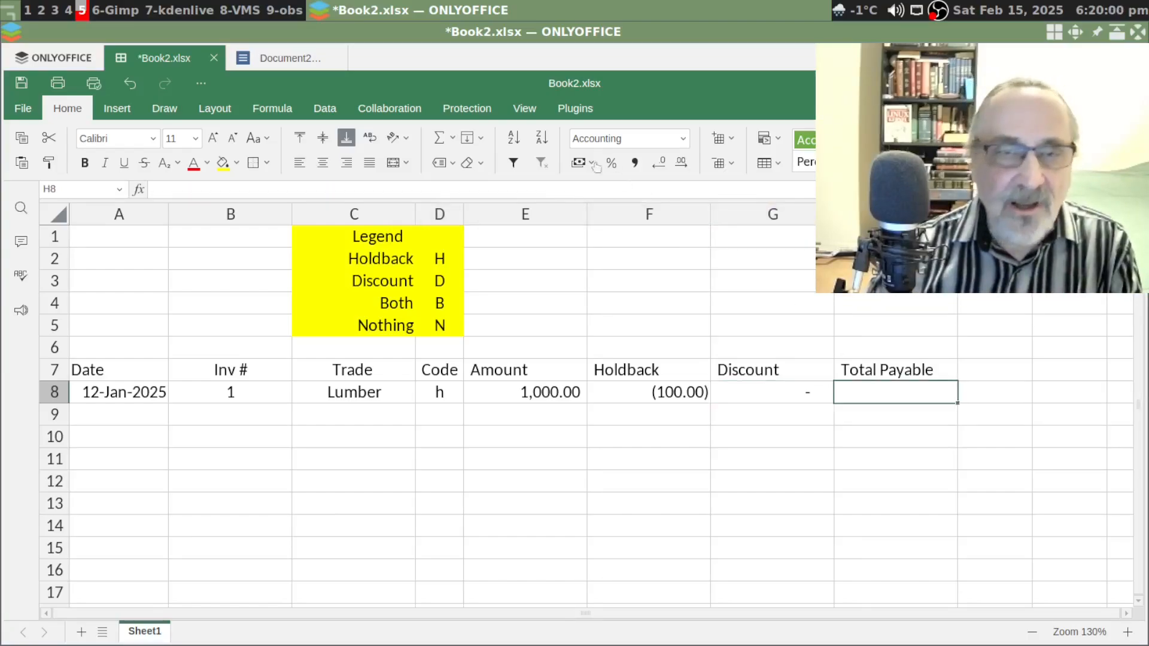
pyautogui.write('=')
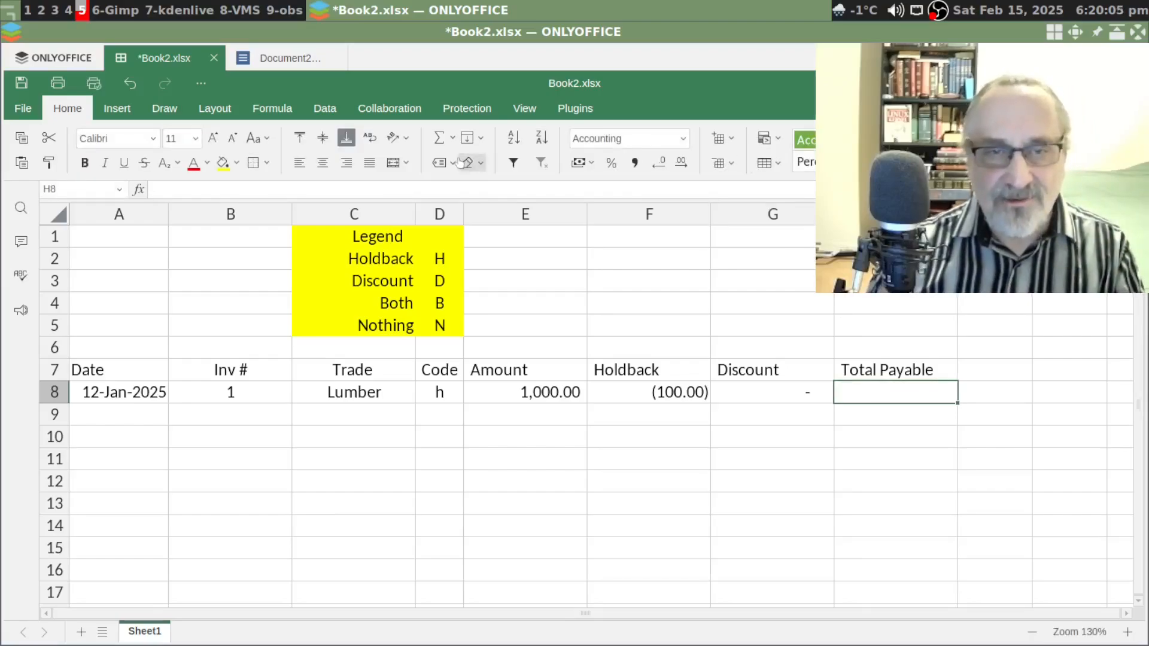
pyautogui.click(436, 144)
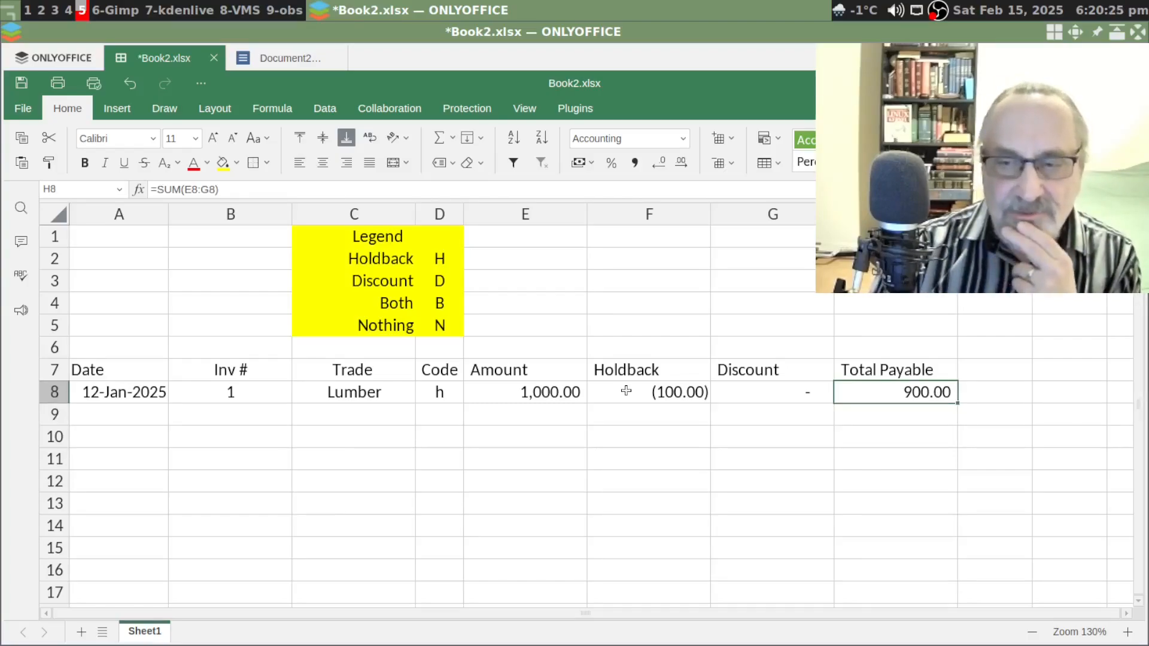
# Clear the code in D8 and check how Holdback, Discount and Total Payable react to an empty code
pyautogui.click(449, 393)
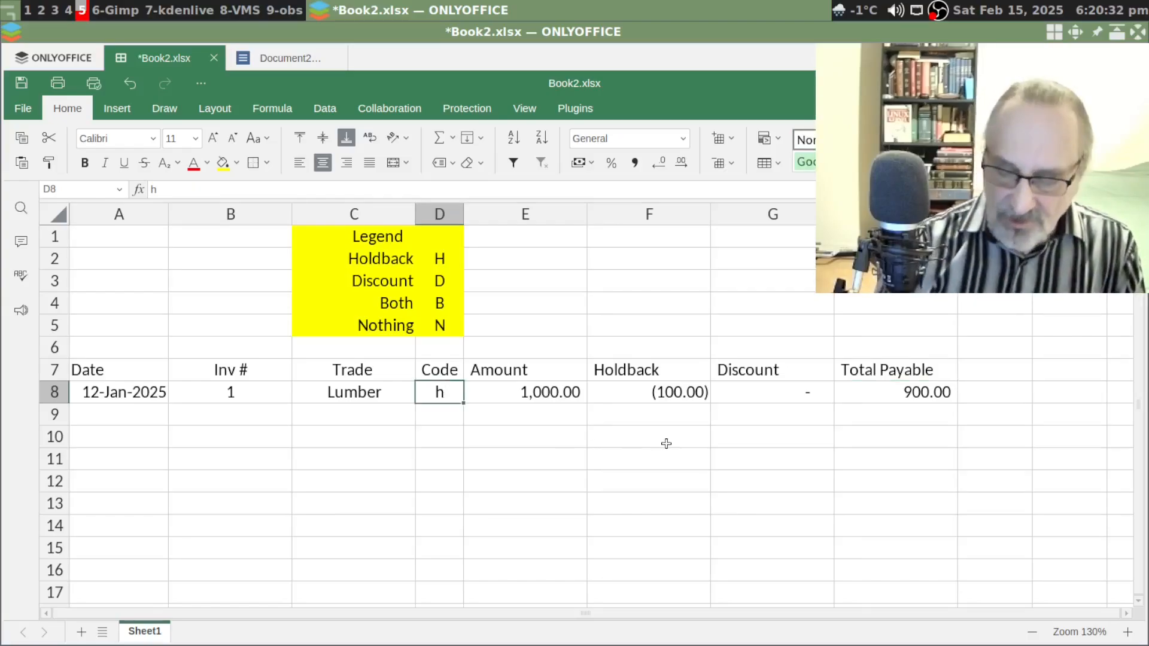
pyautogui.press('Delete')
pyautogui.press('Right')
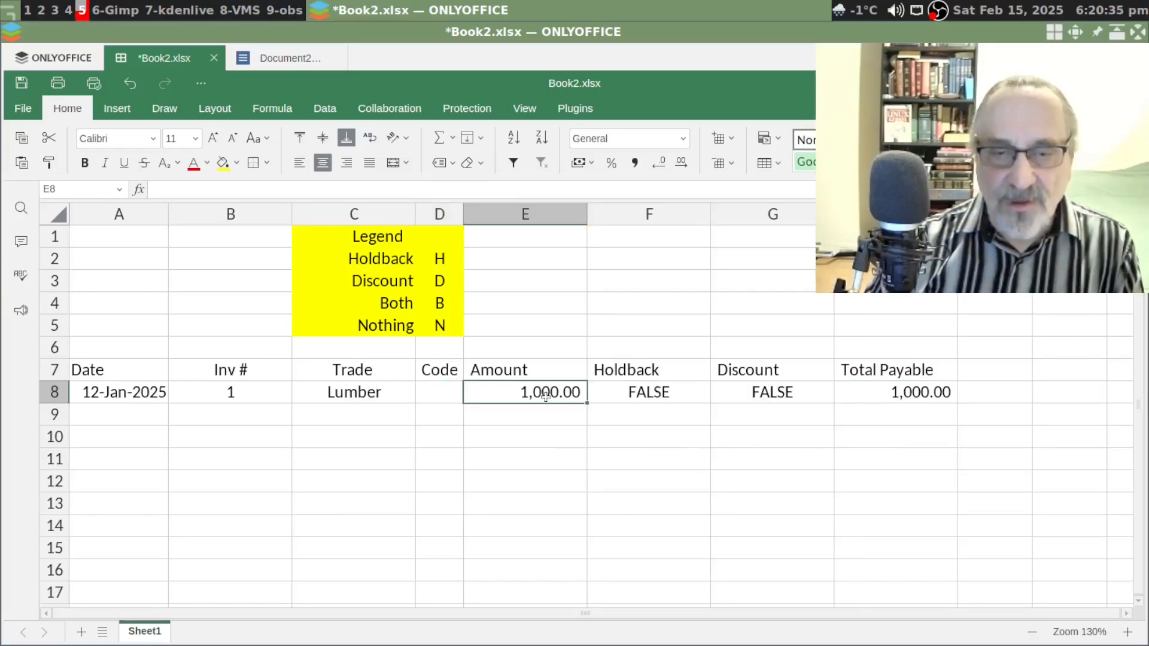
pyautogui.click(925, 395)
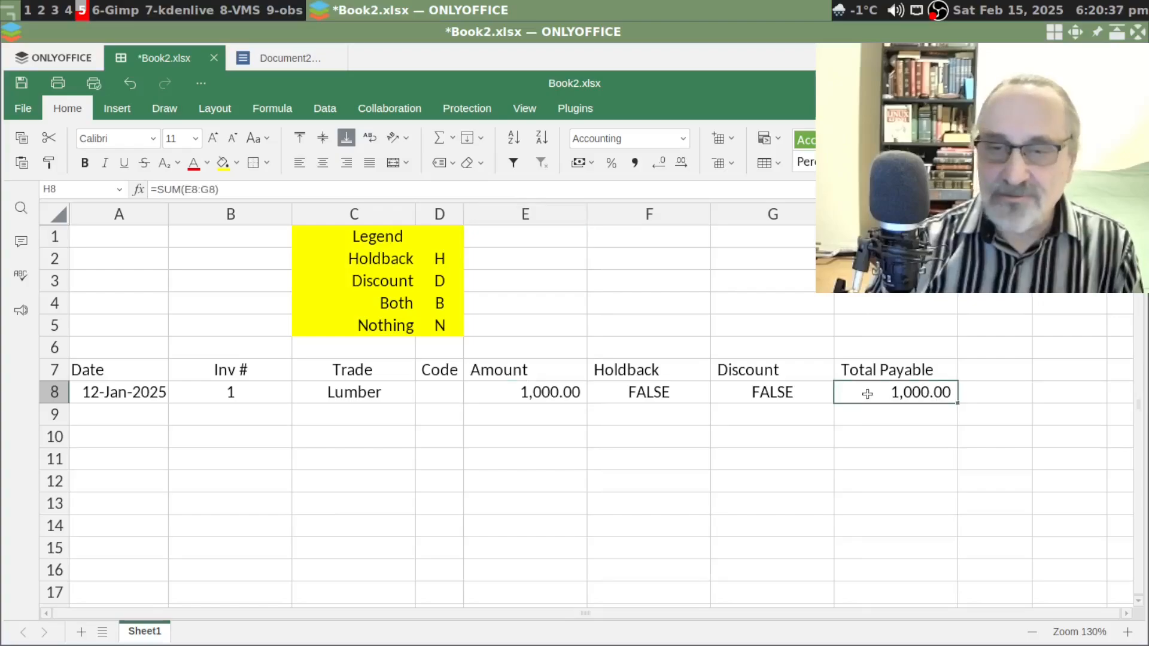
pyautogui.moveTo(669, 394); pyautogui.dragTo(742, 395)
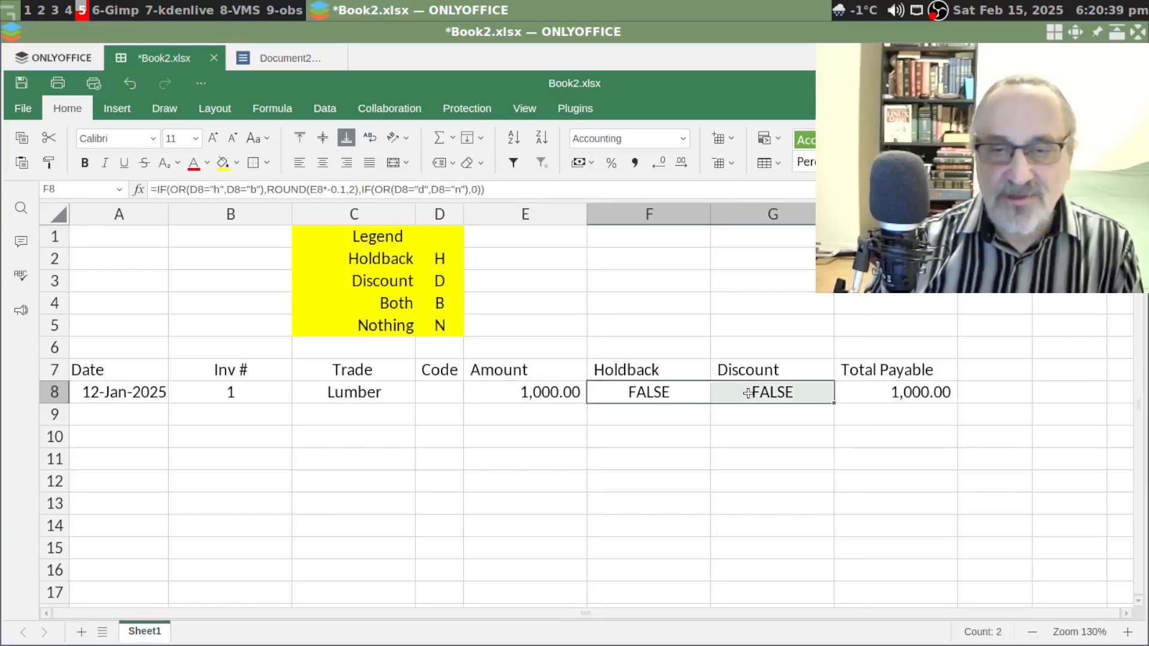
pyautogui.click(708, 413)
# Enter the code h in D8 again to test the holdback-only calculation
pyautogui.click(452, 394)
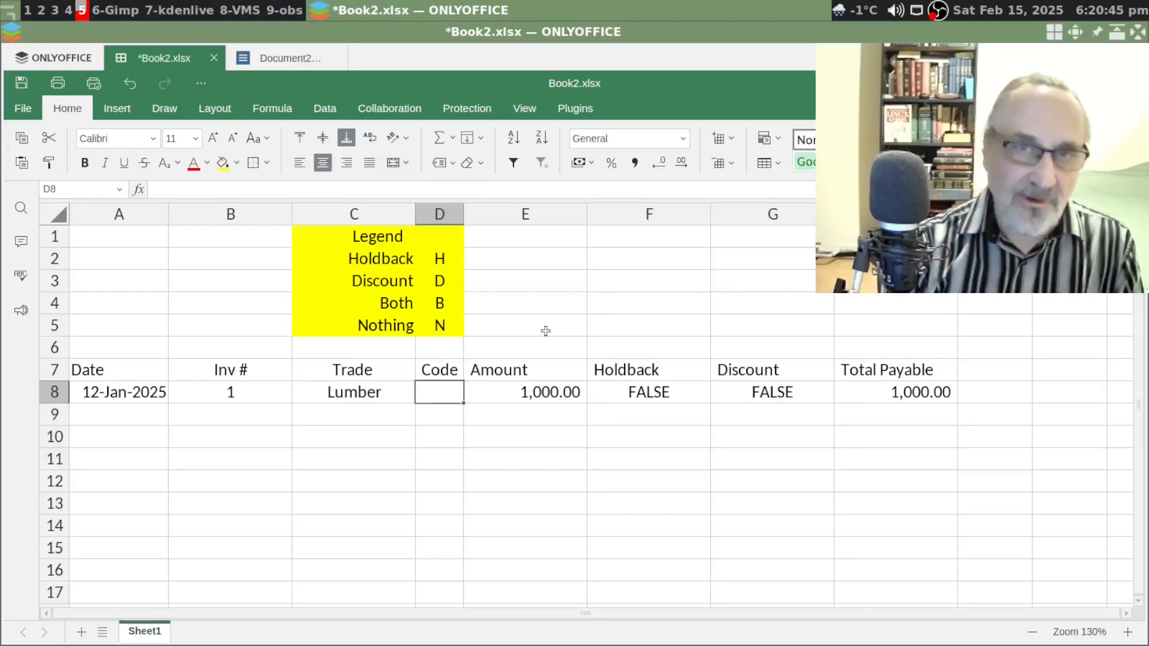
pyautogui.write('h')
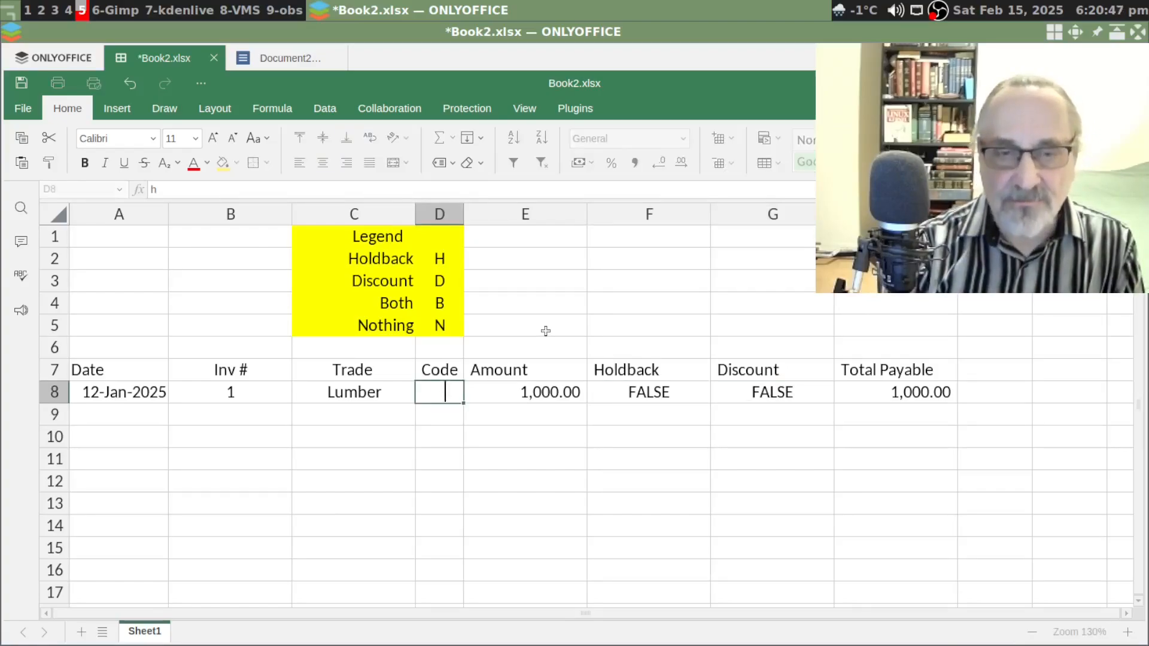
pyautogui.press('Return')
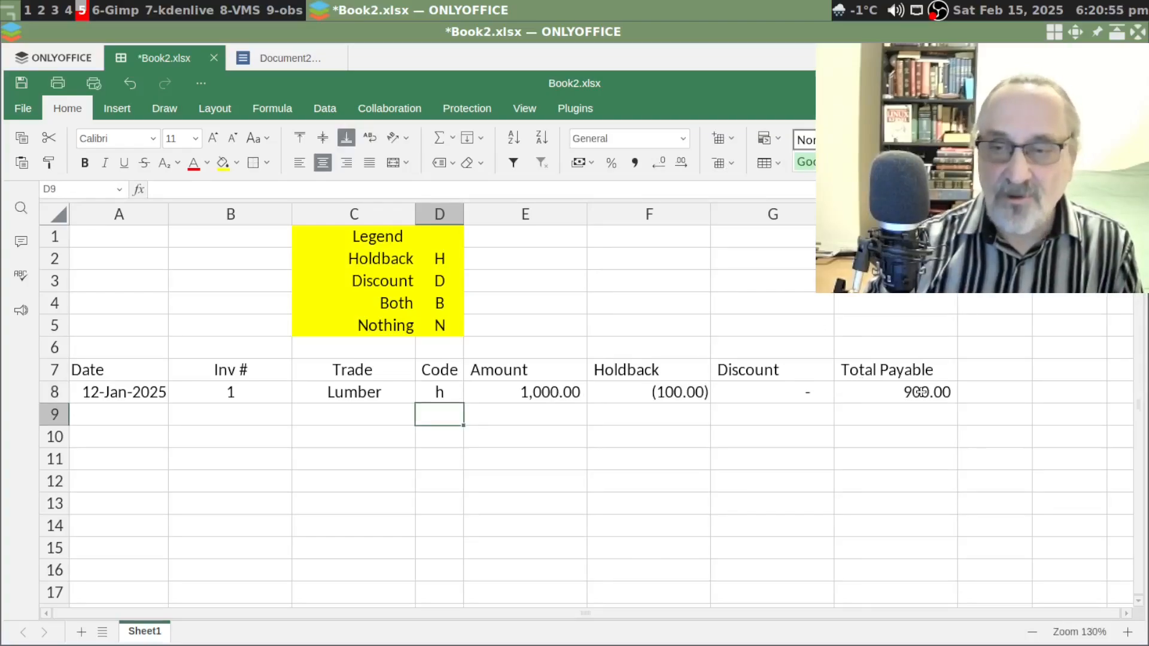
# Change the code in D8 to d and check the Holdback, Discount and Total Payable cells
pyautogui.click(446, 392)
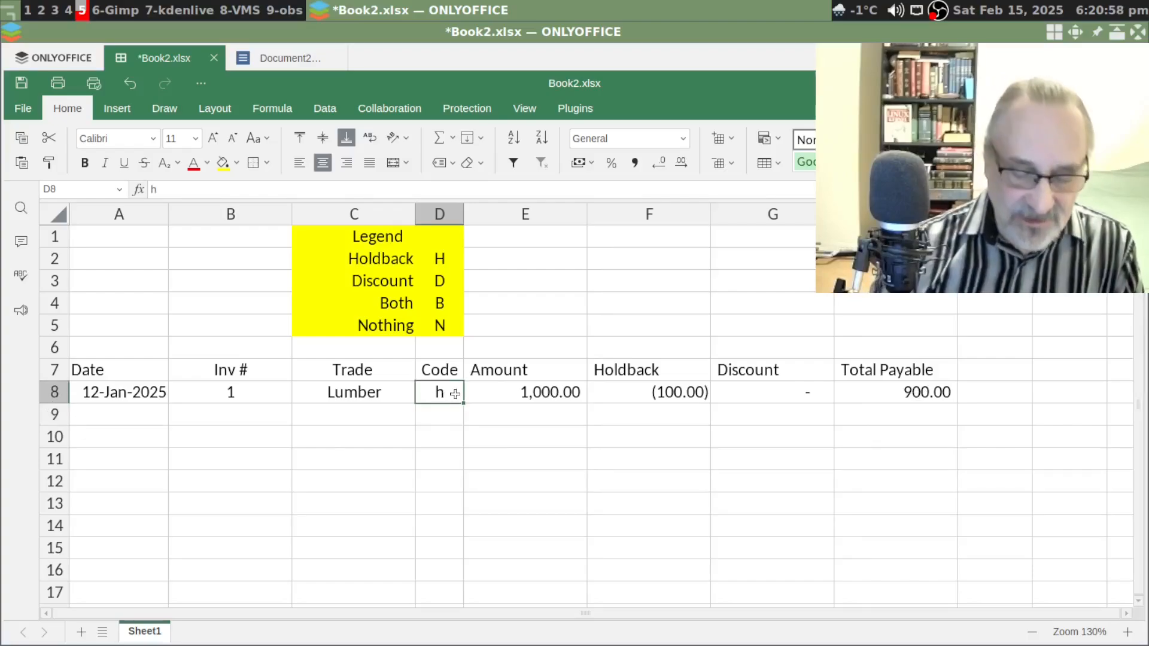
pyautogui.write('d')
pyautogui.press('Return')
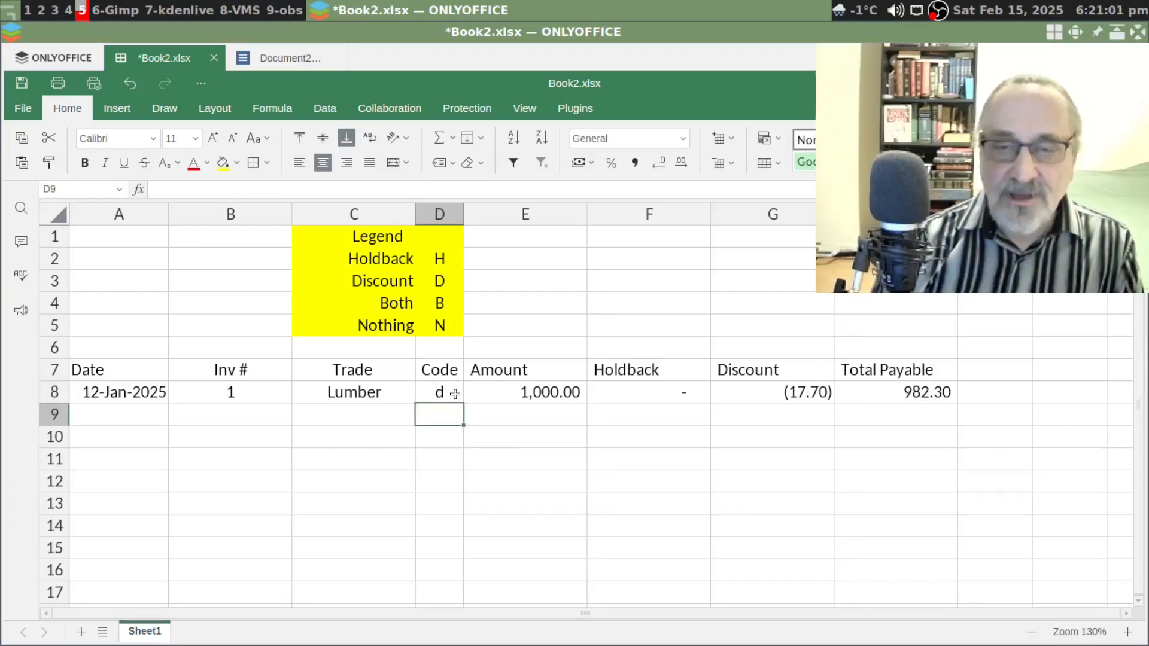
pyautogui.click(645, 393)
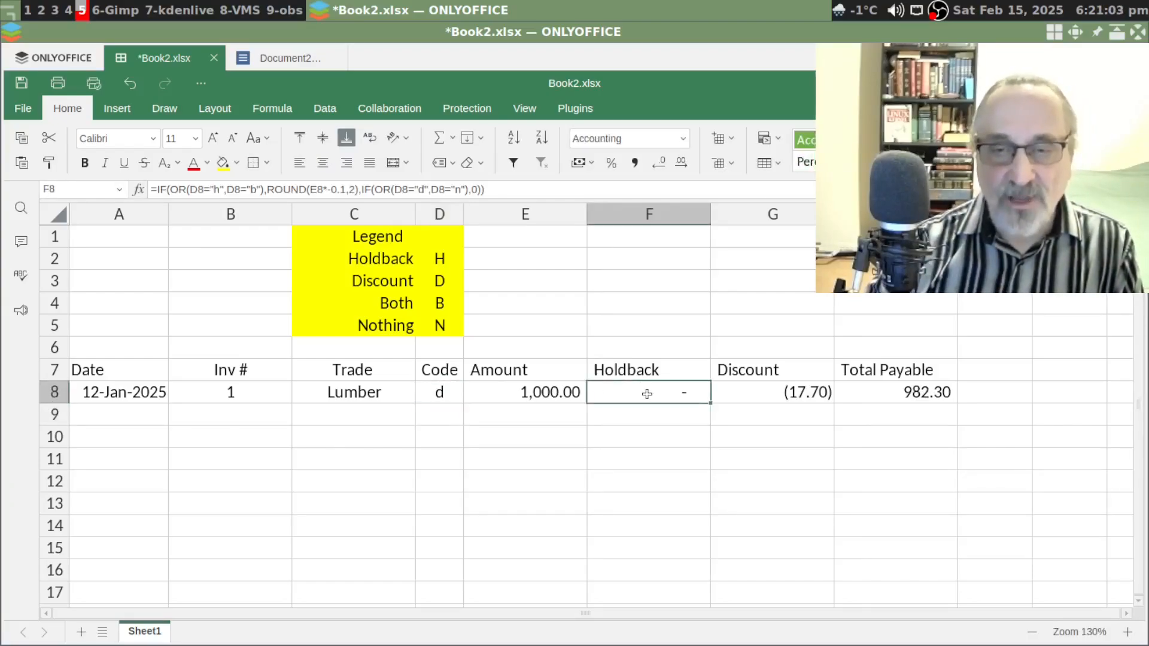
pyautogui.click(744, 399)
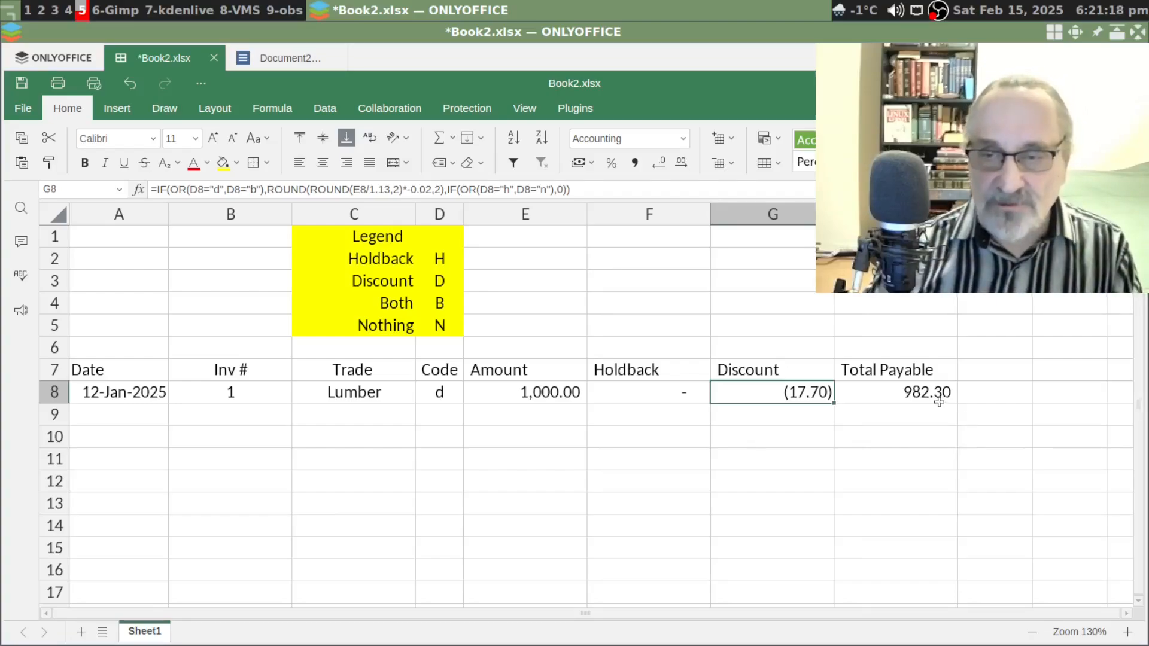
pyautogui.click(874, 393)
# Set the code in D8 to b and check the Holdback and Discount cells in row 8
pyautogui.click(445, 306)
pyautogui.click(447, 397)
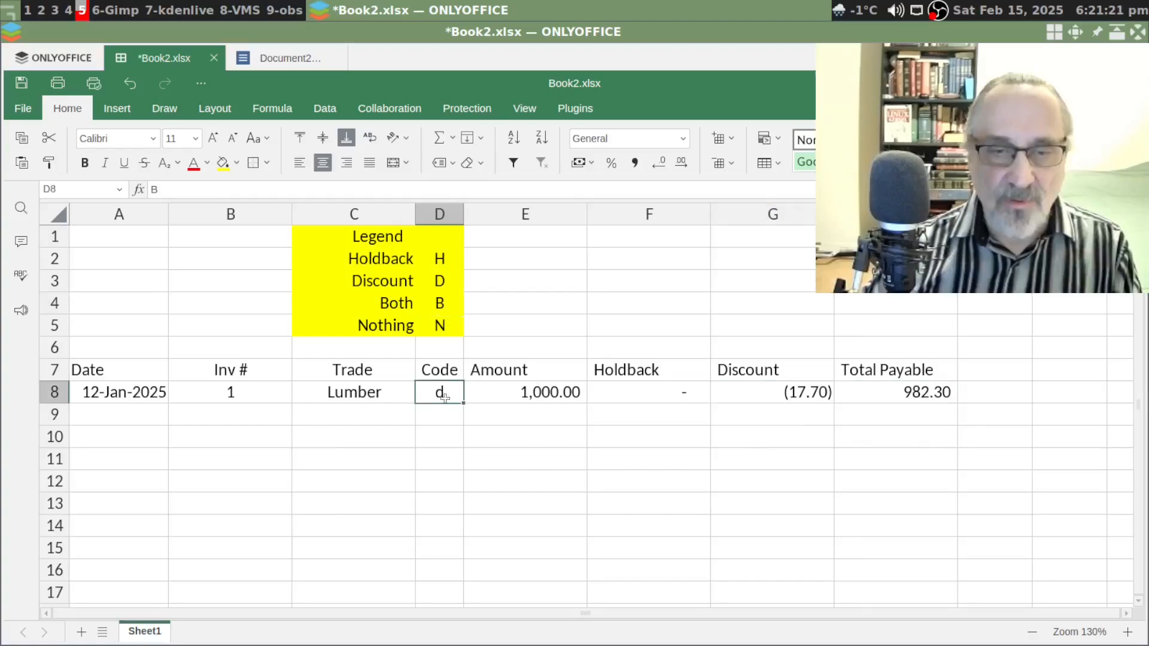
pyautogui.write('b')
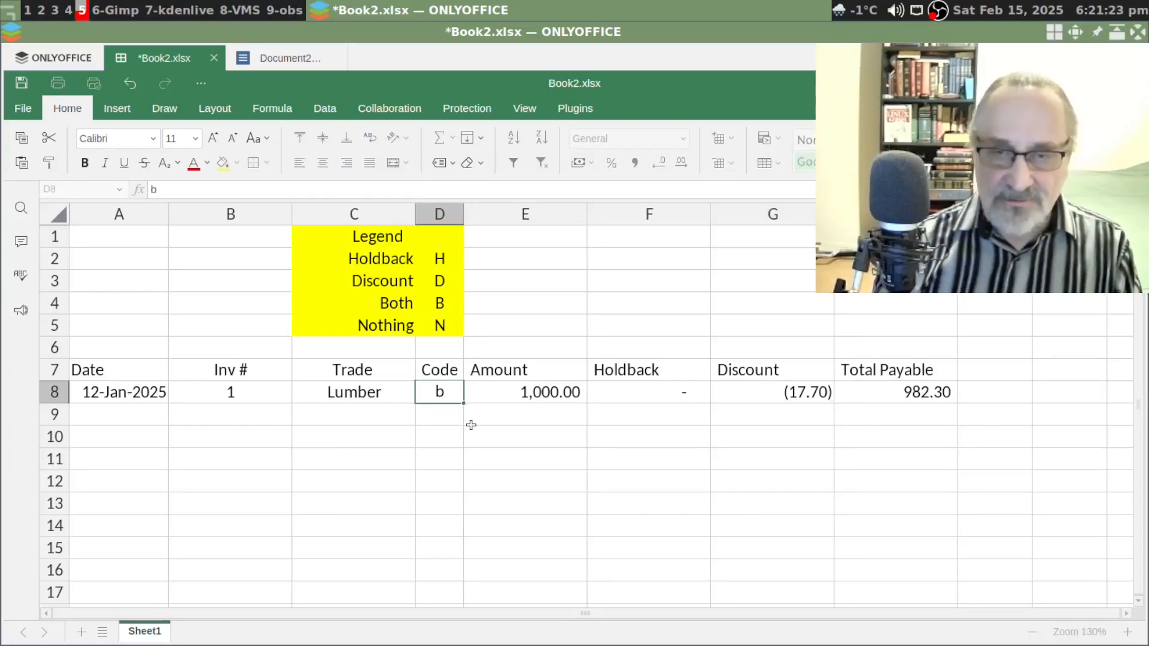
pyautogui.press('Return')
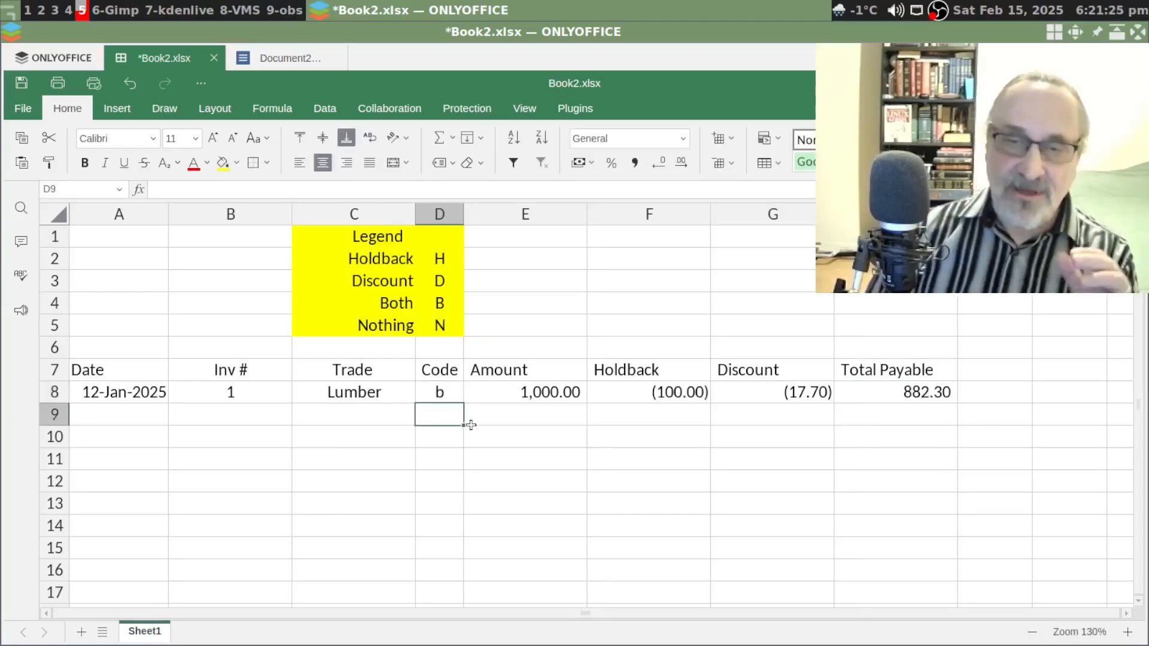
pyautogui.click(617, 394)
pyautogui.click(762, 395)
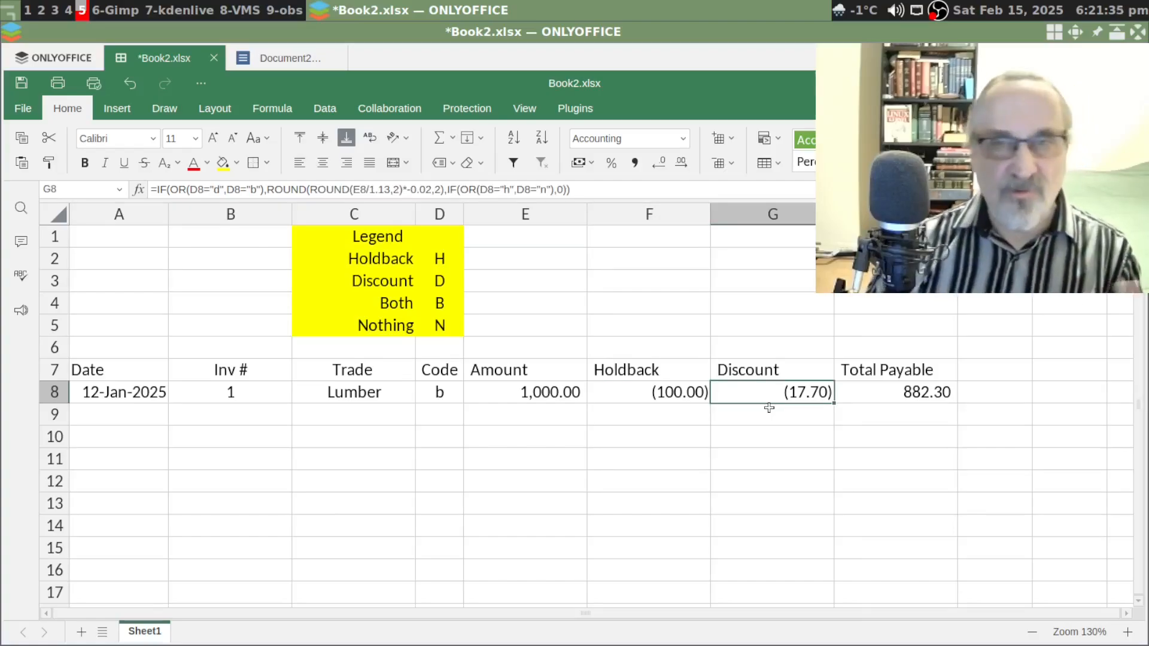
pyautogui.click(738, 408)
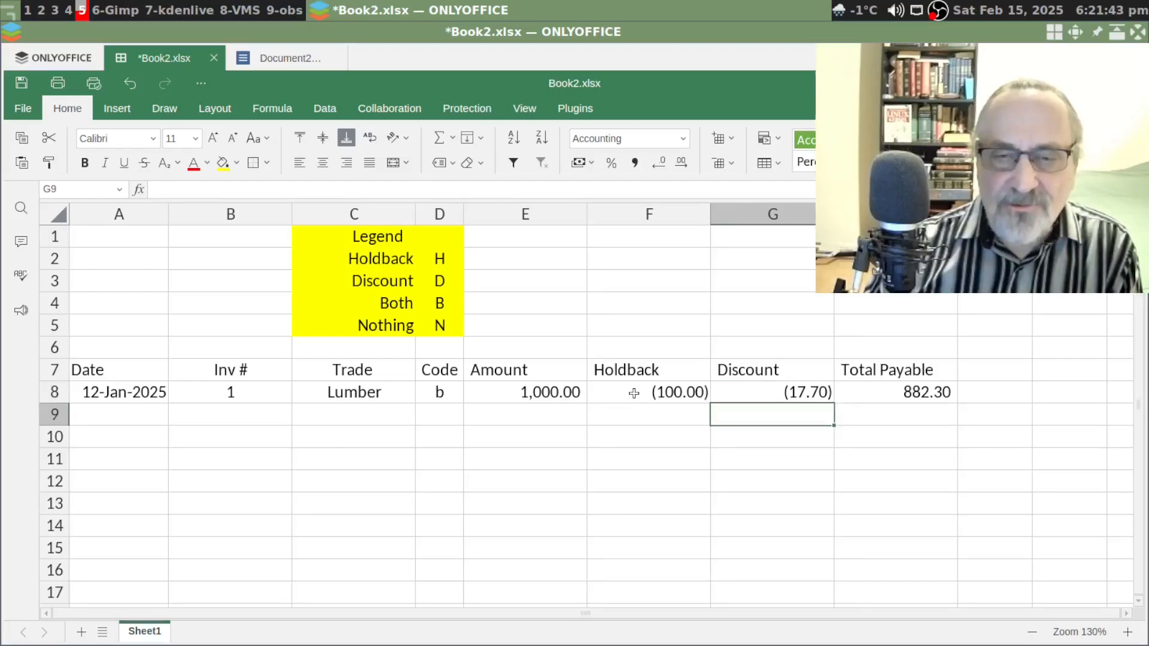
pyautogui.moveTo(634, 393); pyautogui.dragTo(737, 393)
pyautogui.click(541, 434)
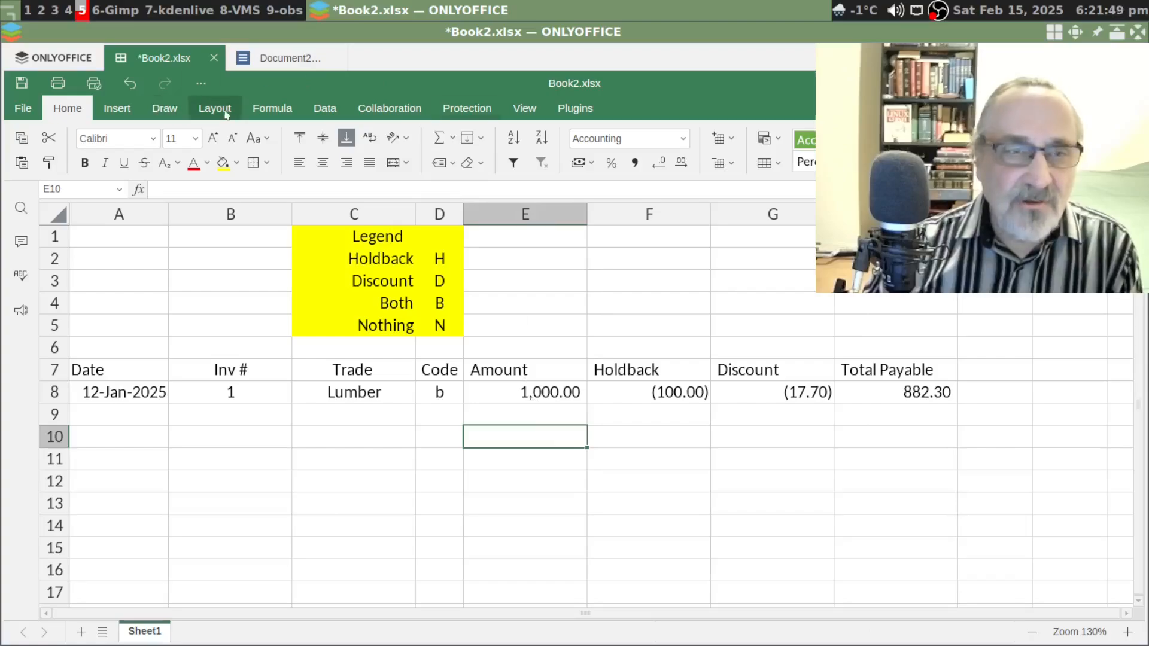
# Freeze the panes above row 8 to keep the legend and column headers in view
pyautogui.click(525, 108)
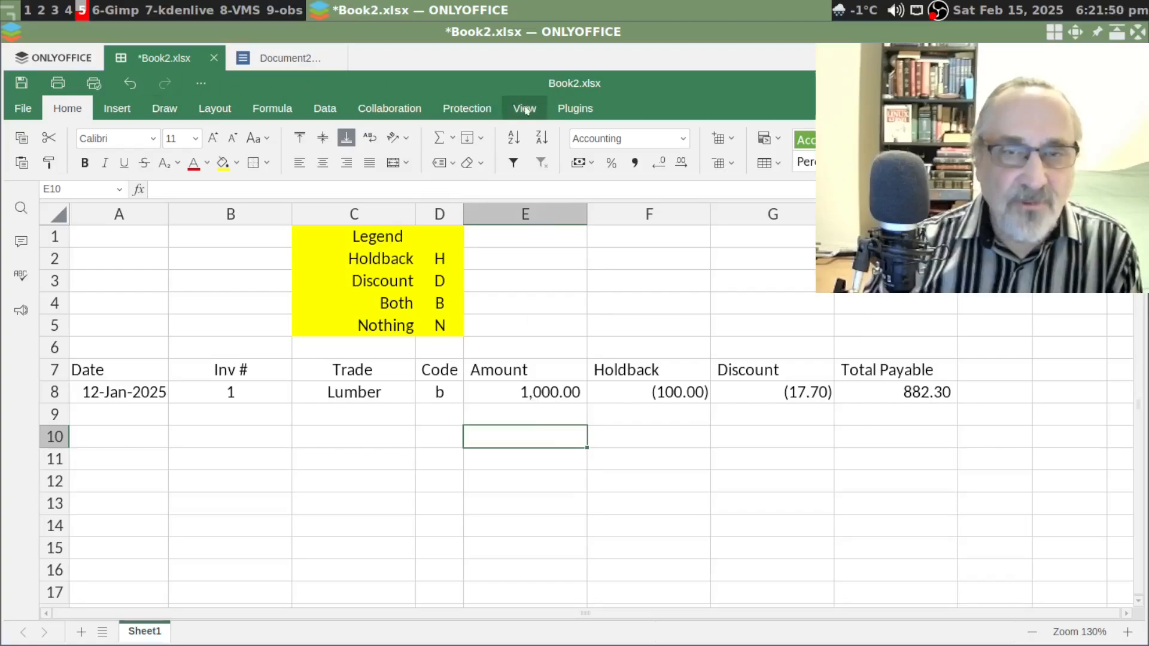
pyautogui.click(50, 392)
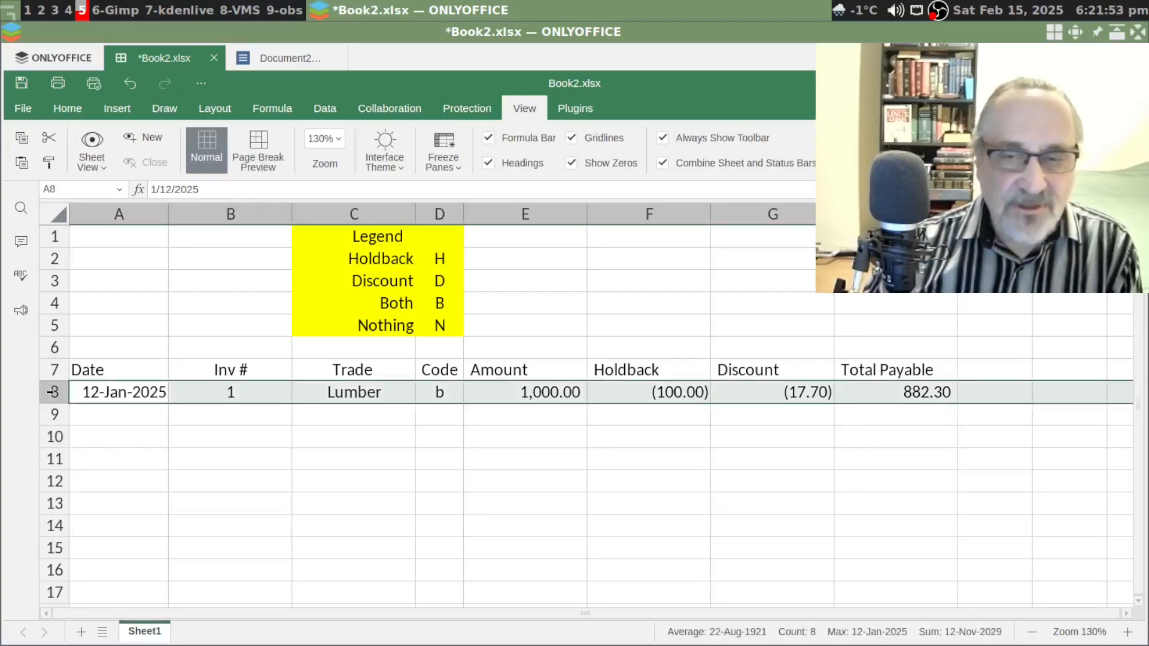
pyautogui.click(439, 156)
pyautogui.click(468, 193)
pyautogui.click(560, 438)
pyautogui.scroll(-1, 560, 432)
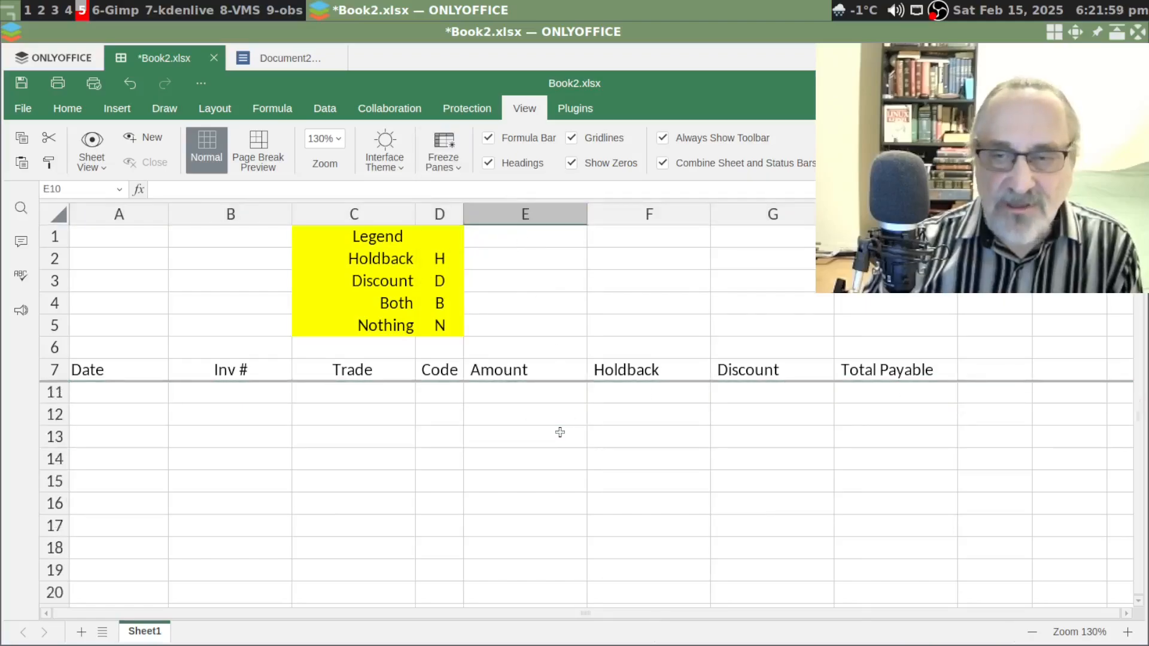
pyautogui.scroll(-20, 560, 432)
pyautogui.scroll(20, 561, 432)
# Make the column headings in row 7 bold
pyautogui.click(55, 369)
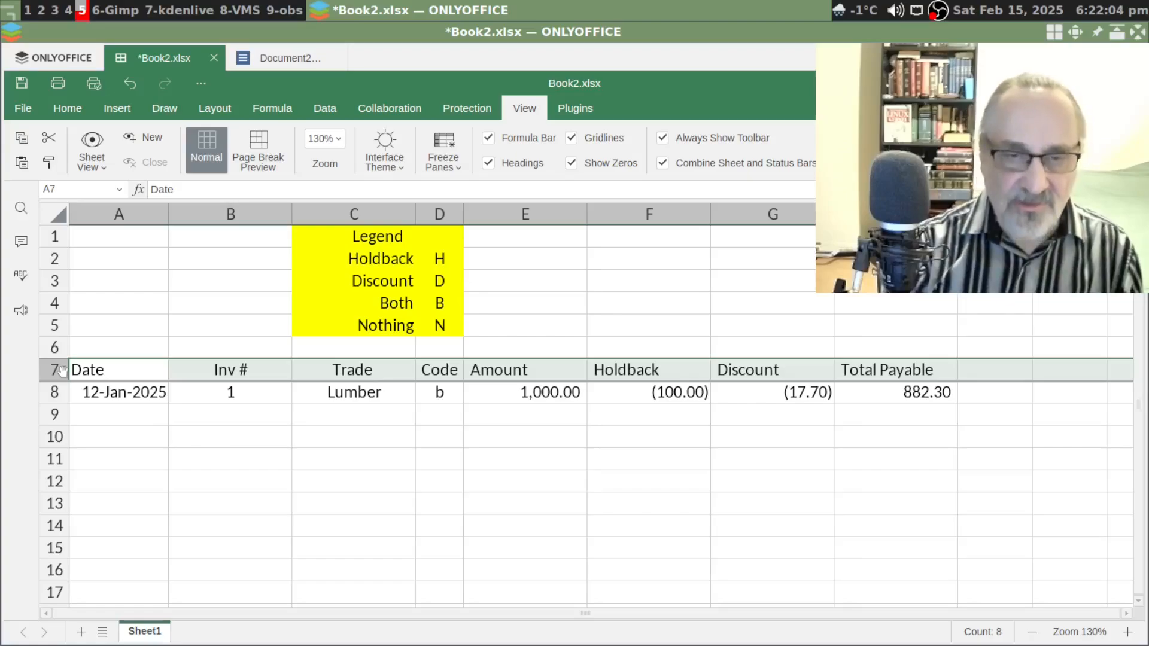
pyautogui.hotkey('ctrl', 'b')
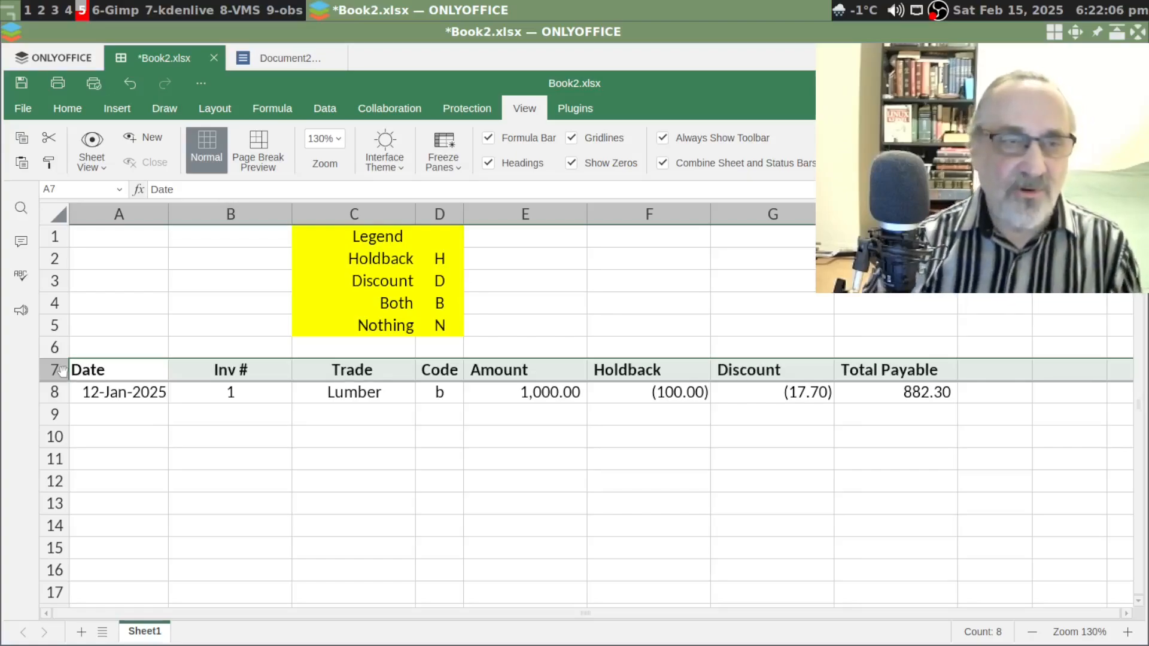
pyautogui.click(66, 117)
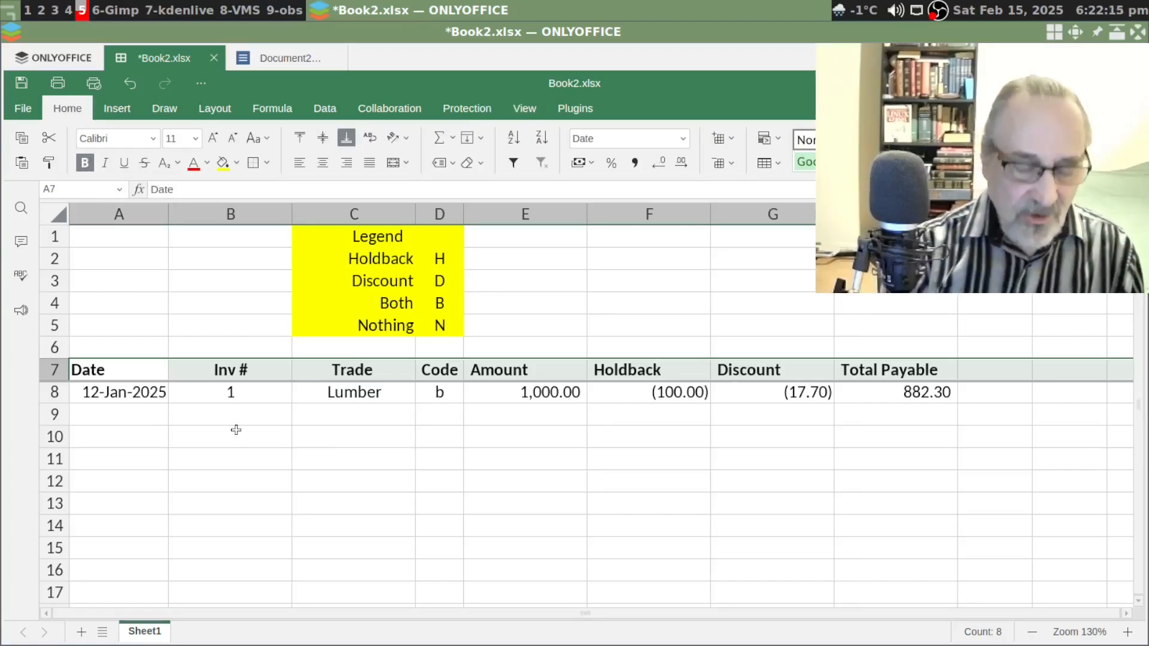
pyautogui.hotkey('ctrl', 'b')
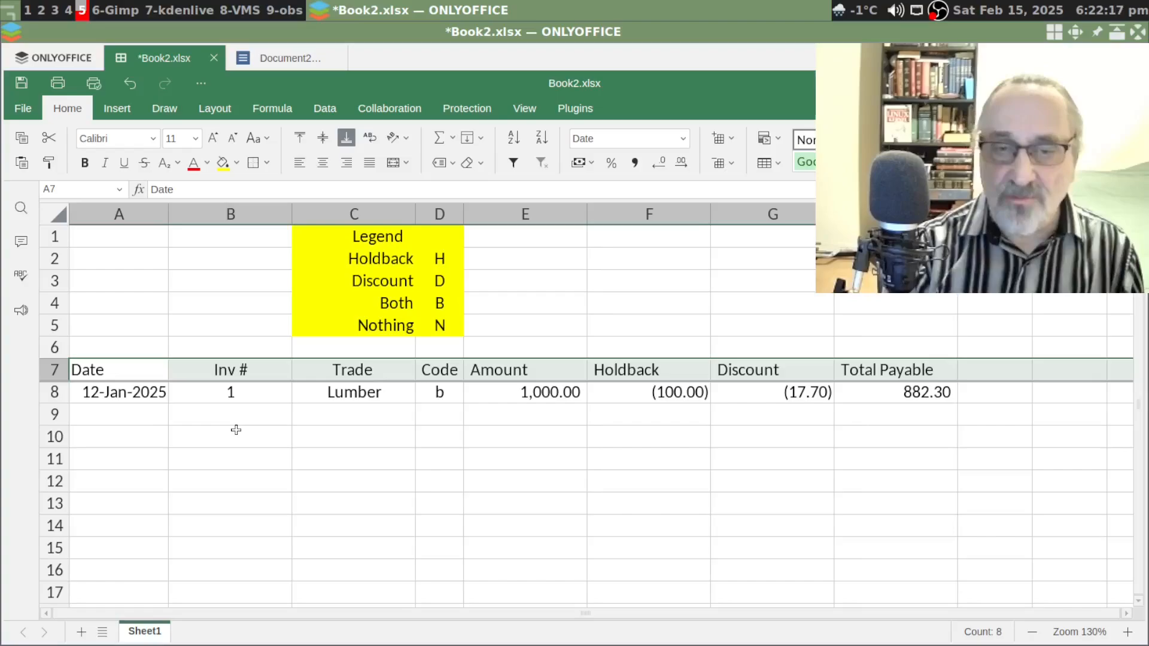
pyautogui.hotkey('ctrl', 'b')
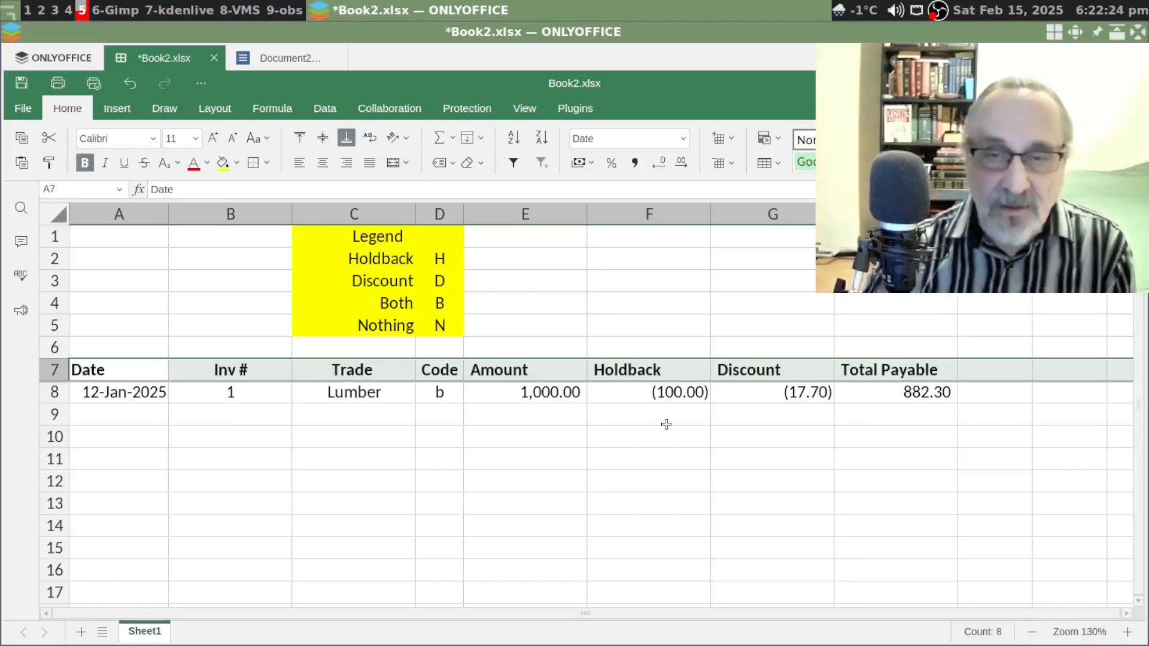
pyautogui.click(640, 423)
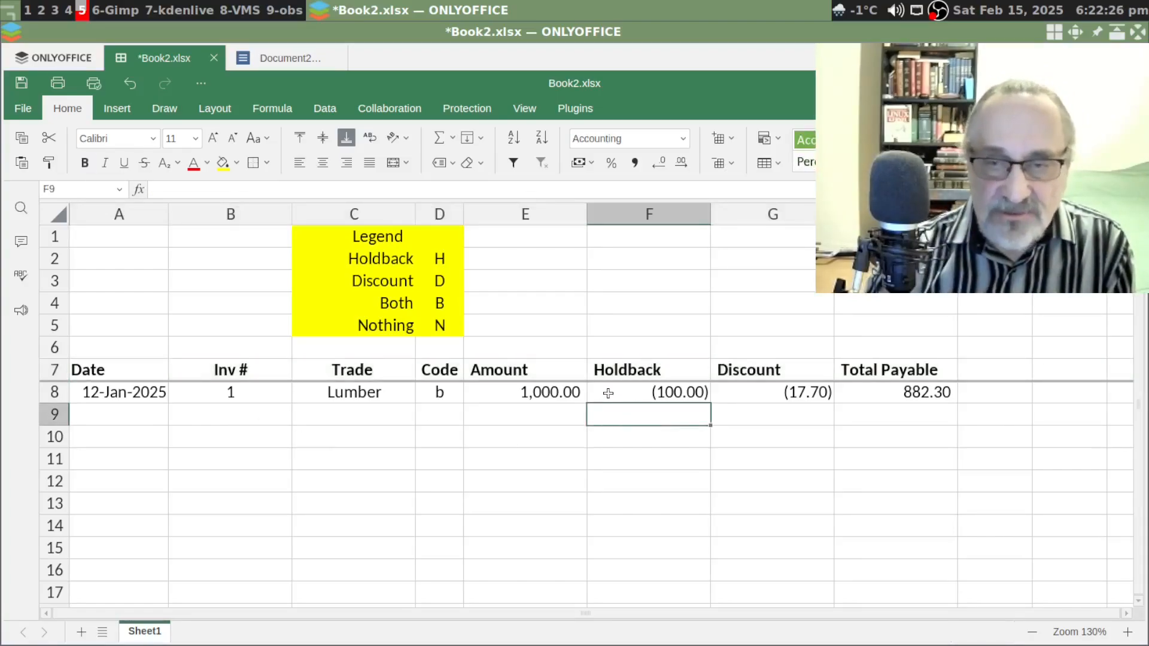
# Copy the Holdback, Discount and Total Payable formulas in F8:H8 and go to cell F9
pyautogui.moveTo(609, 392); pyautogui.dragTo(857, 390)
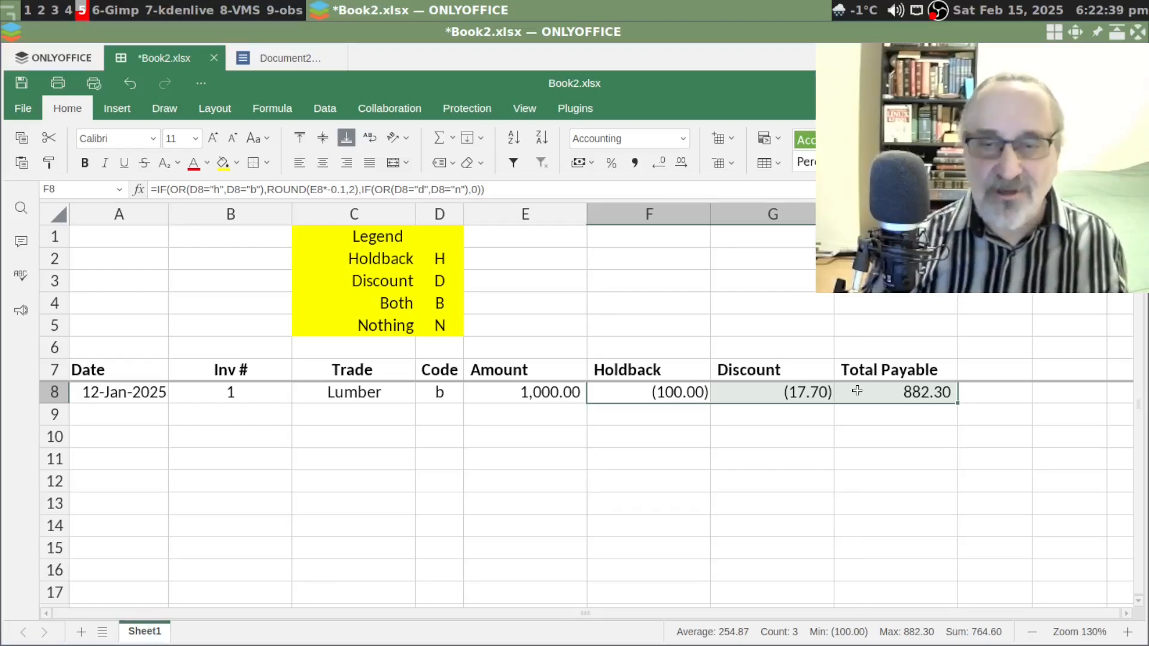
pyautogui.rightClick(744, 395)
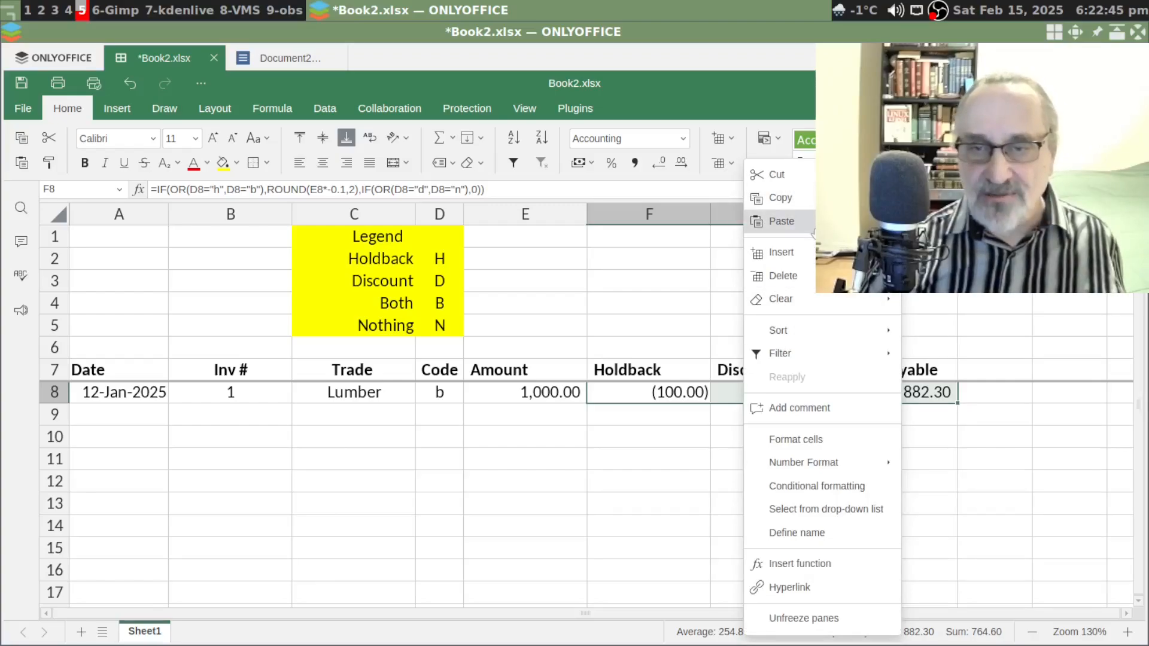
pyautogui.moveTo(802, 281)
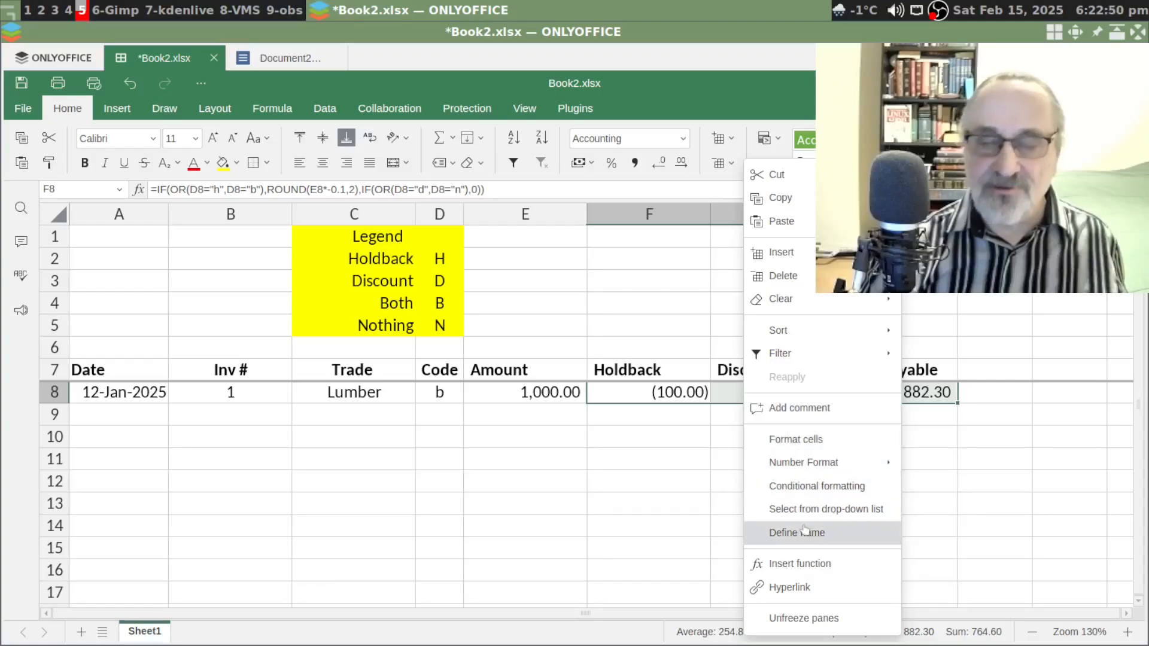
pyautogui.click(621, 417)
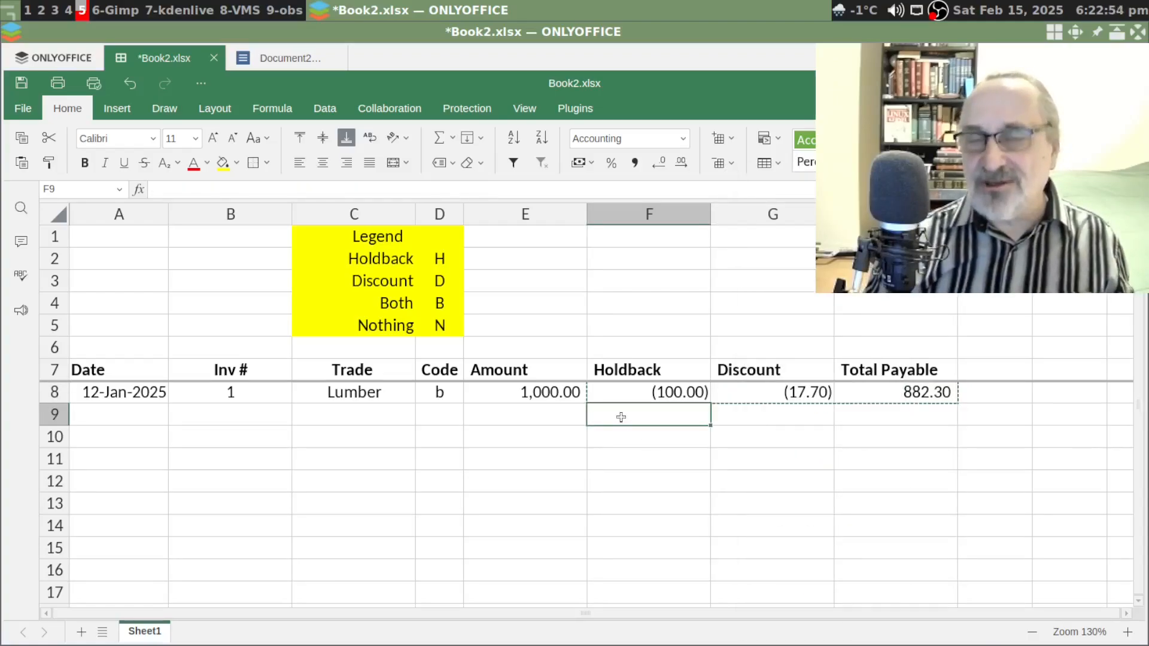
pyautogui.moveTo(638, 395); pyautogui.dragTo(847, 393)
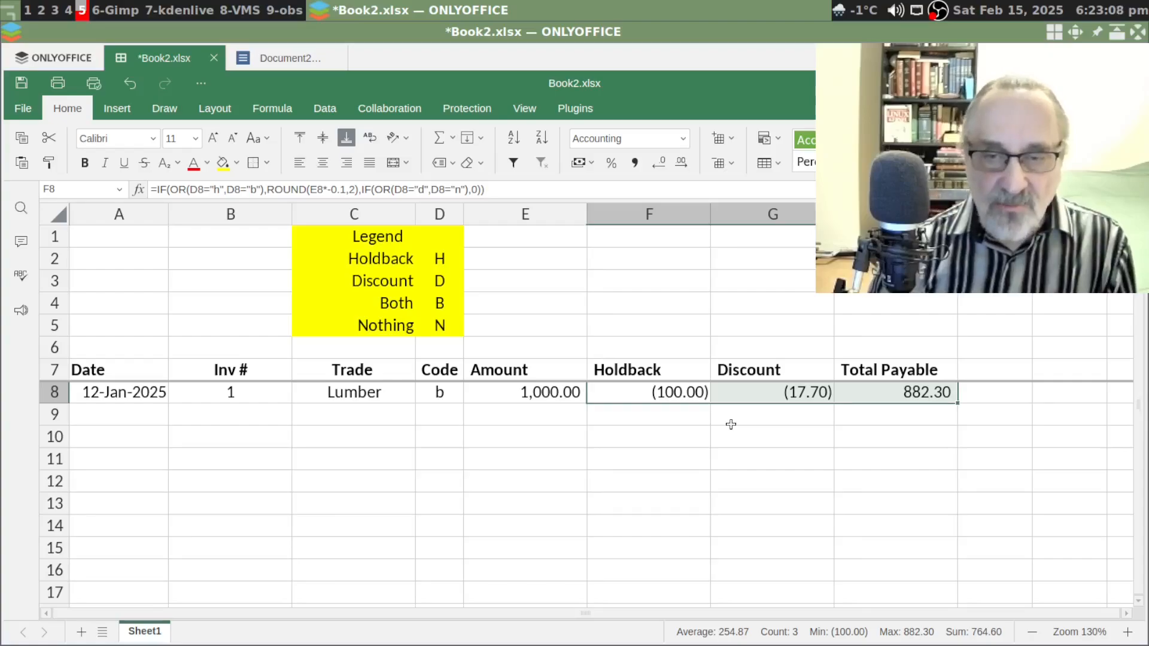
pyautogui.hotkey('ctrl', 'c')
pyautogui.press('Down')
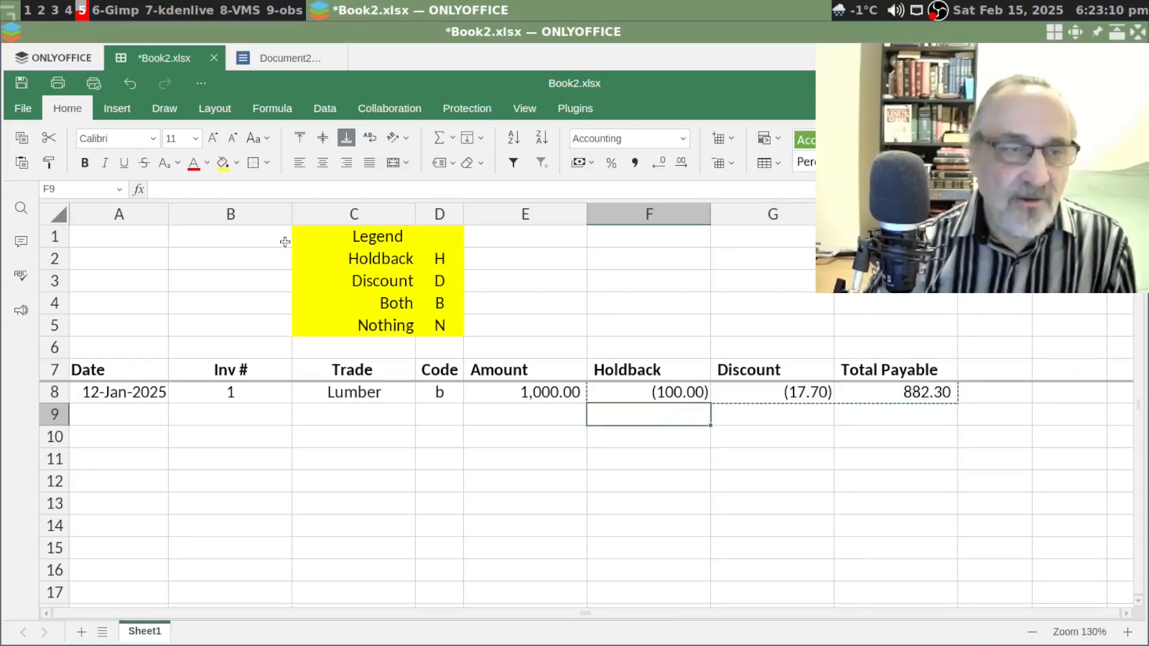
pyautogui.click(69, 192)
pyautogui.write('E9')
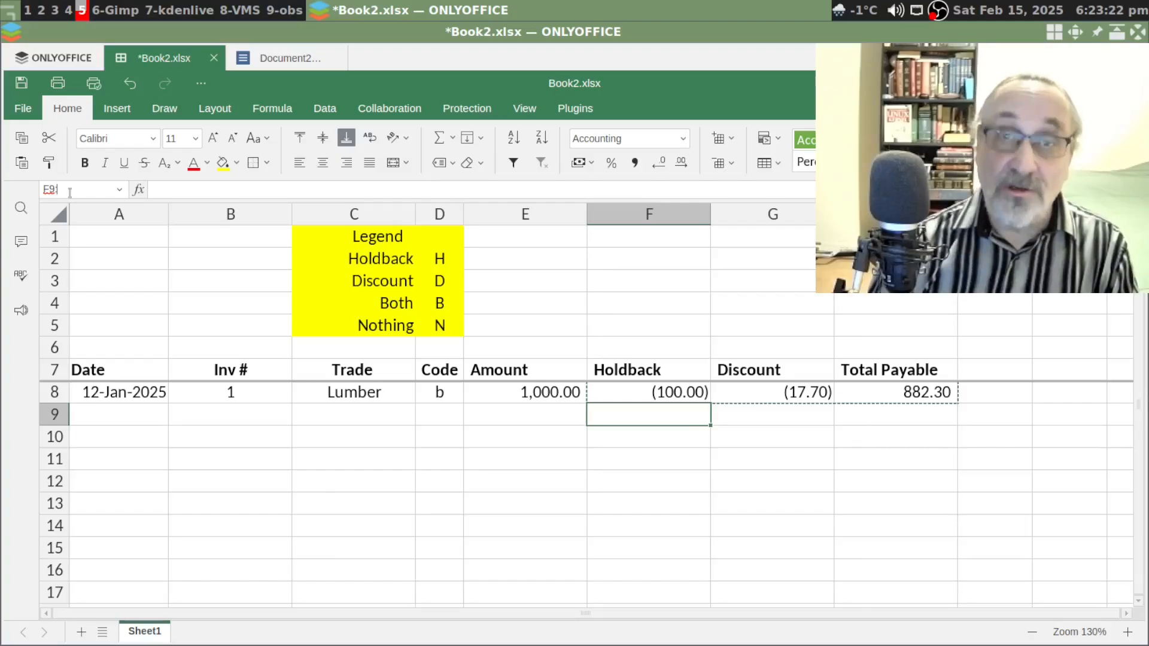
pyautogui.write('h')
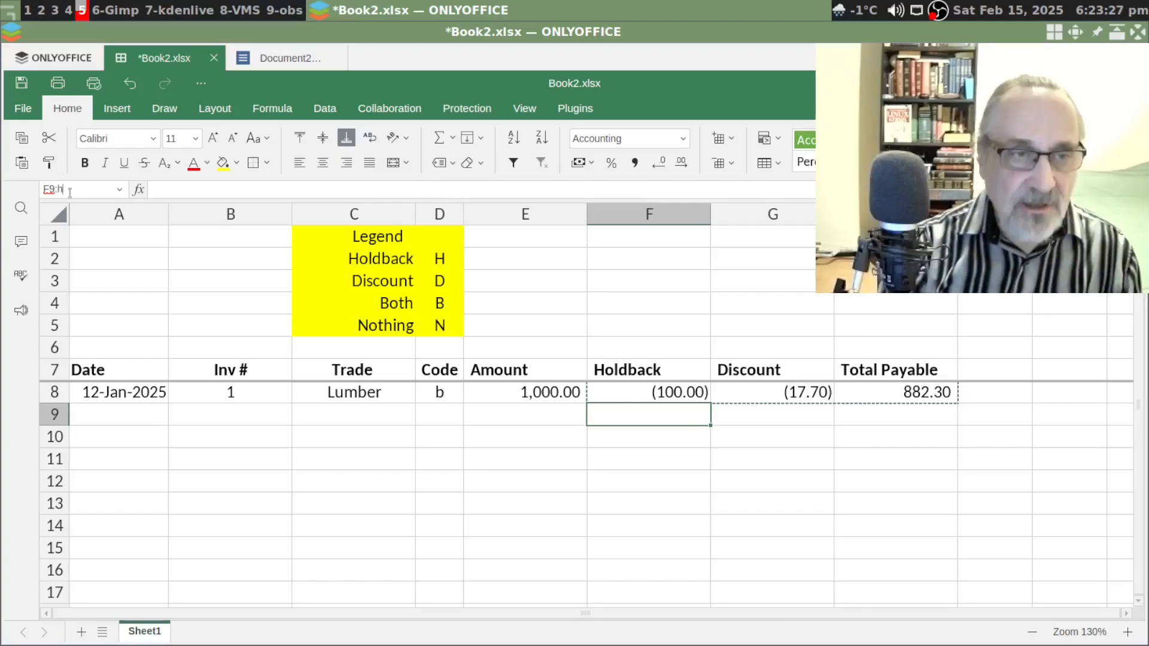
pyautogui.write('100')
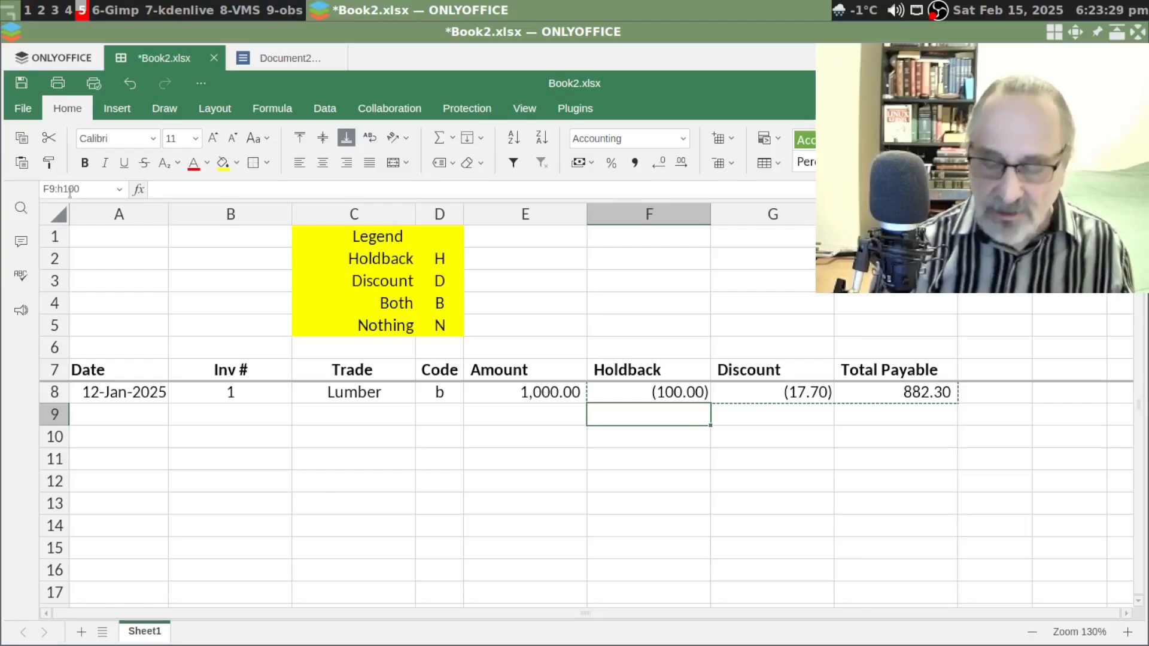
pyautogui.press('Return')
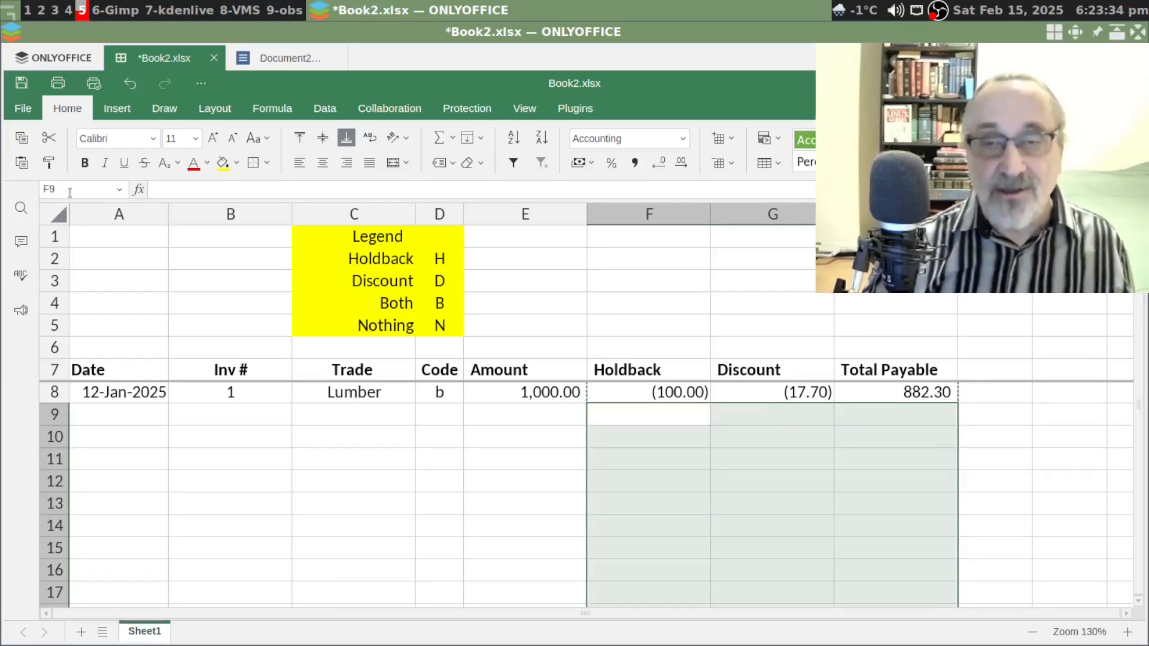
pyautogui.rightClick(699, 443)
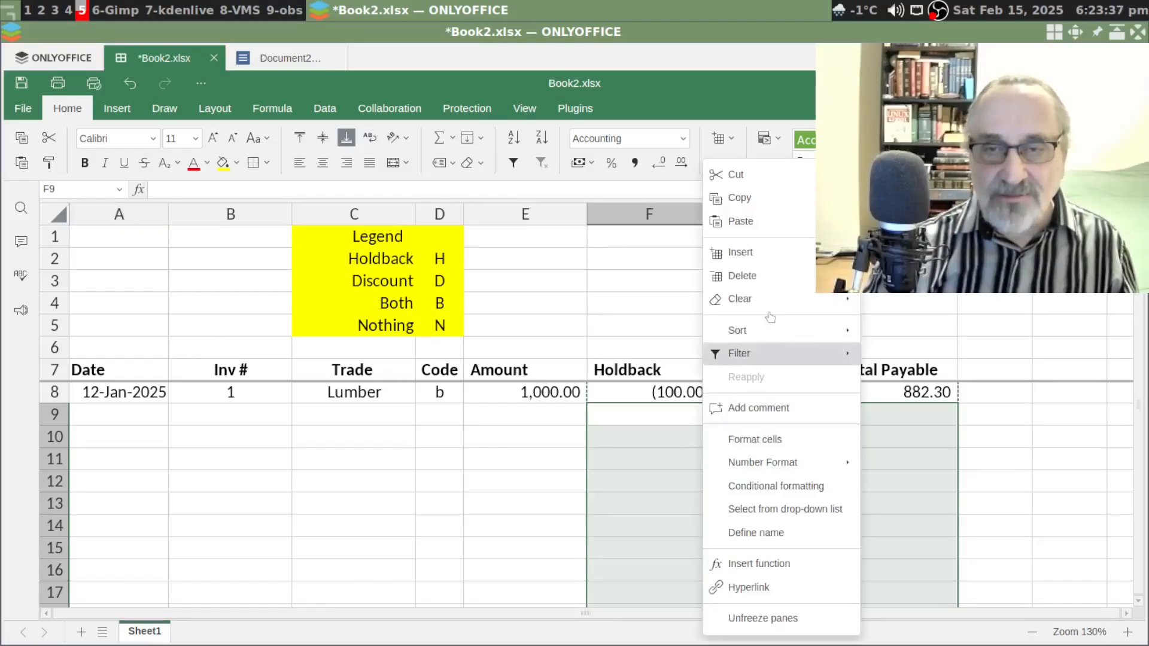
pyautogui.click(623, 416)
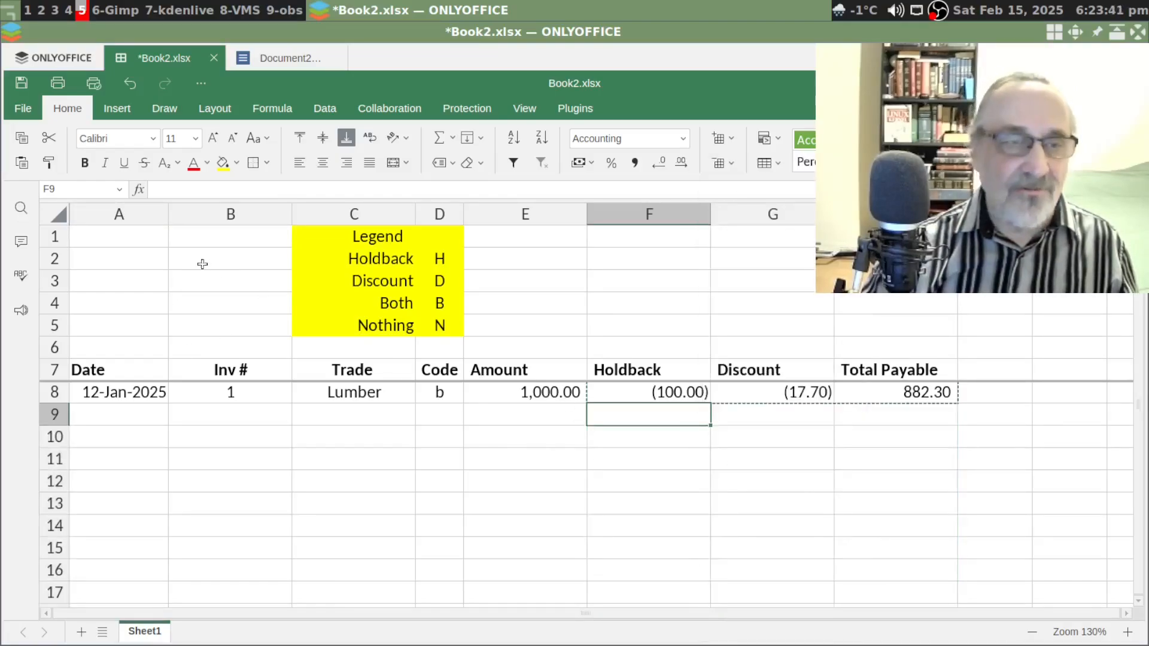
# Paste the copied formulas into the range F9:H100, check the filled rows and end the copy mode
pyautogui.click(88, 190)
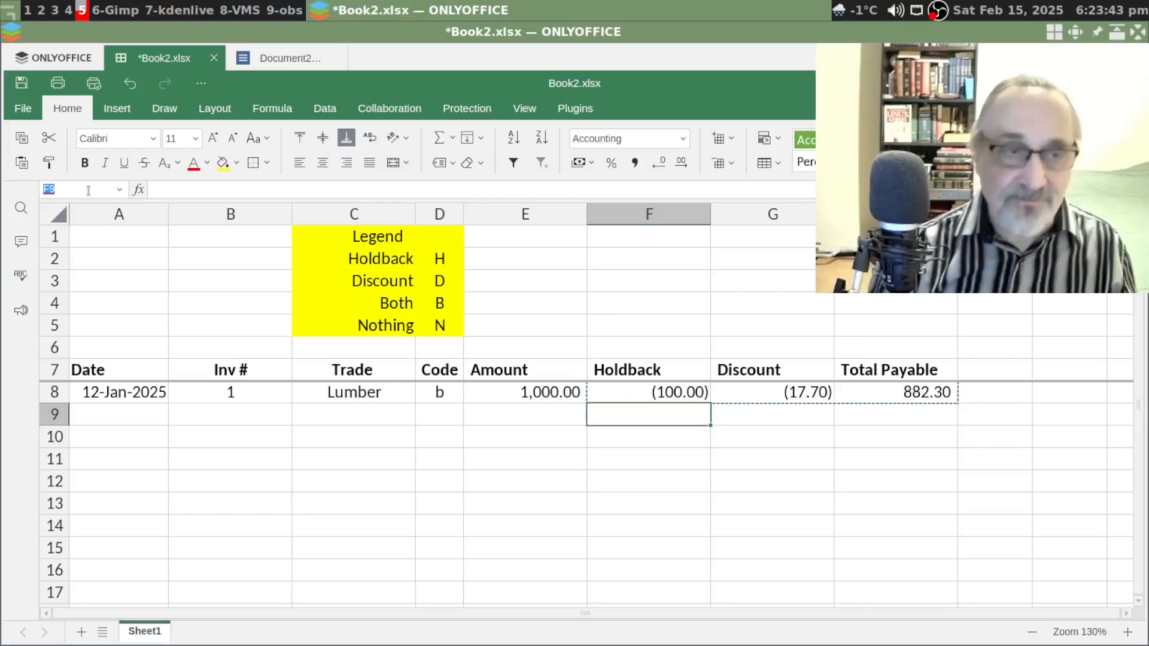
pyautogui.write('E9')
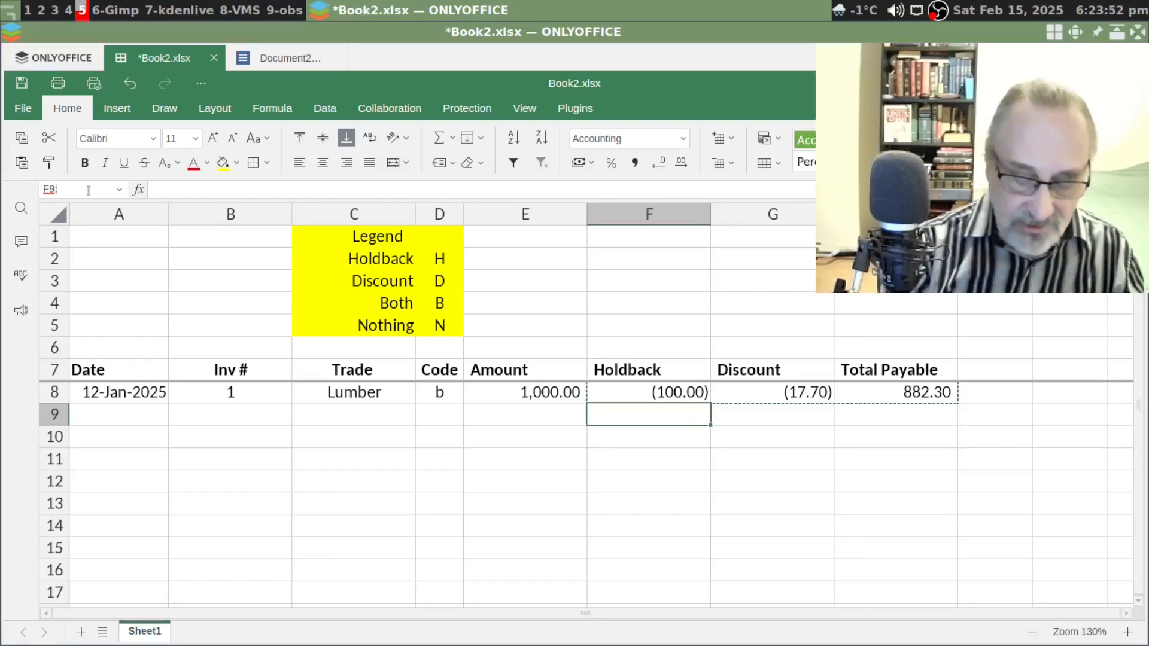
pyautogui.write('H100')
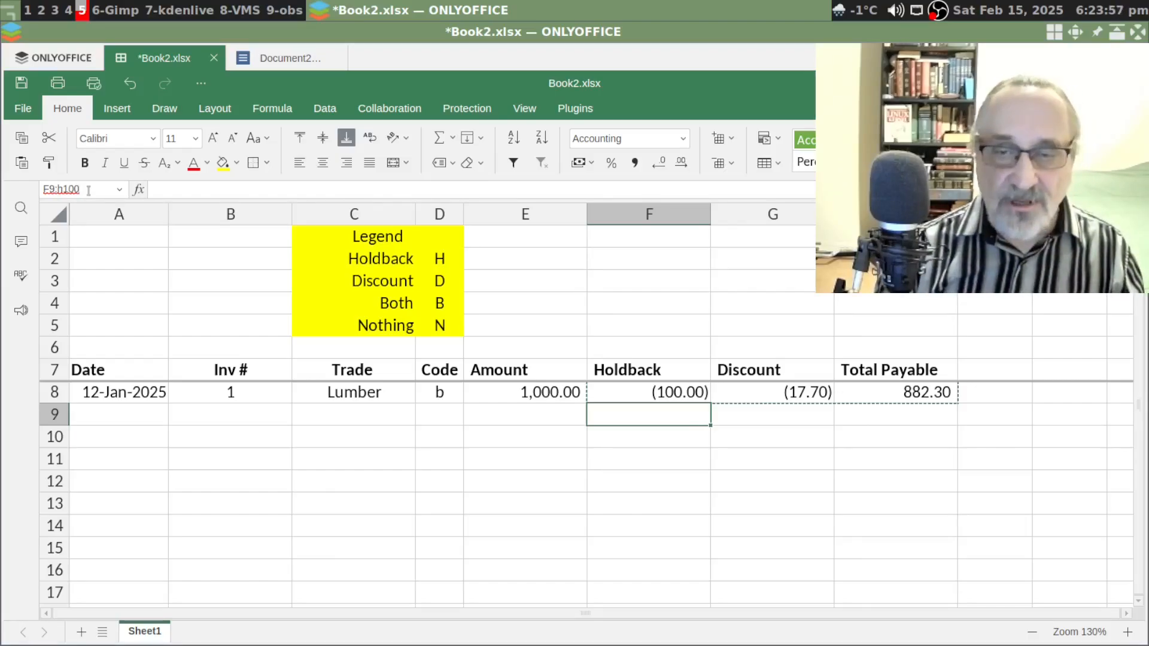
pyautogui.press('Return')
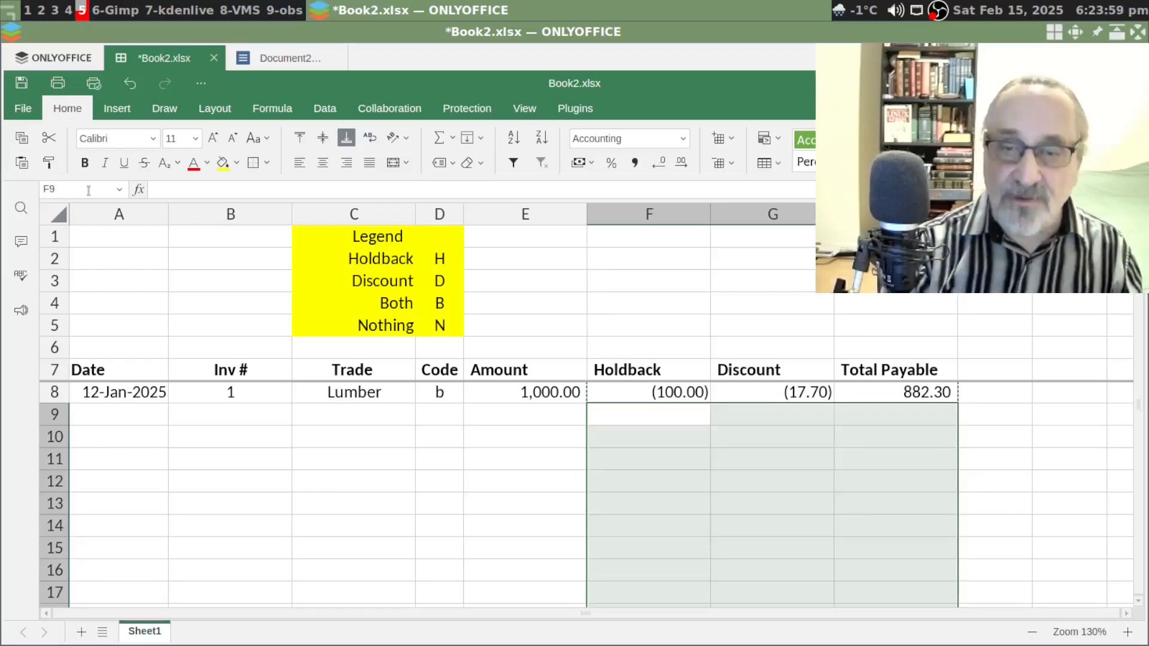
pyautogui.hotkey('ctrl', 'v')
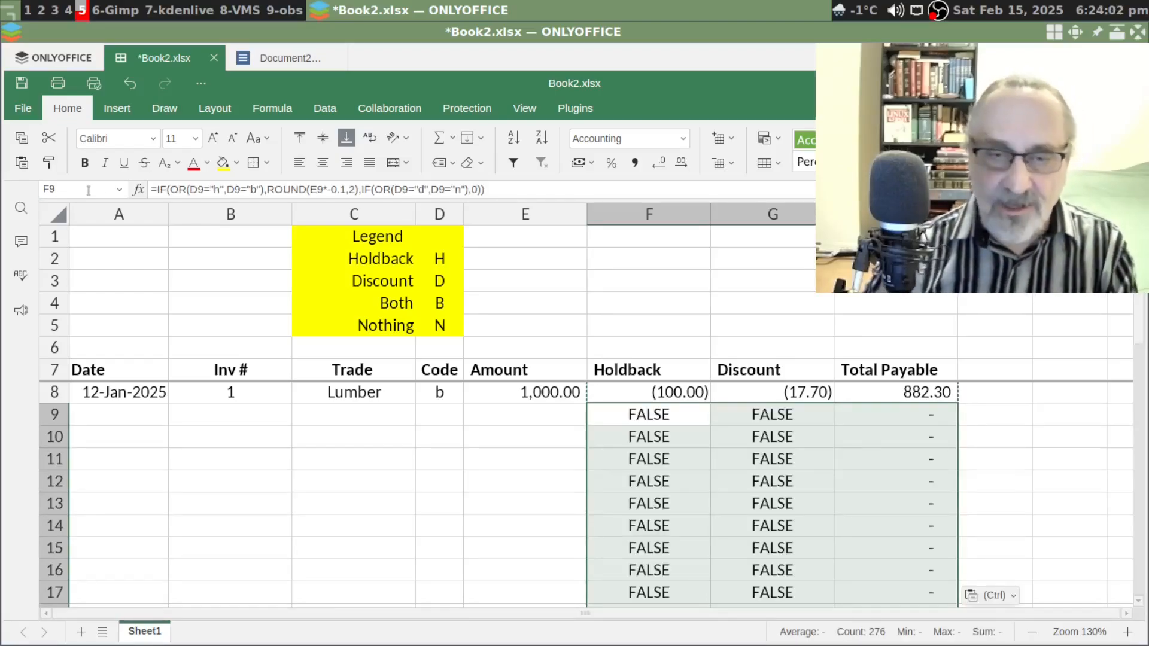
pyautogui.click(520, 422)
pyautogui.click(694, 438)
pyautogui.scroll(-20, 688, 447)
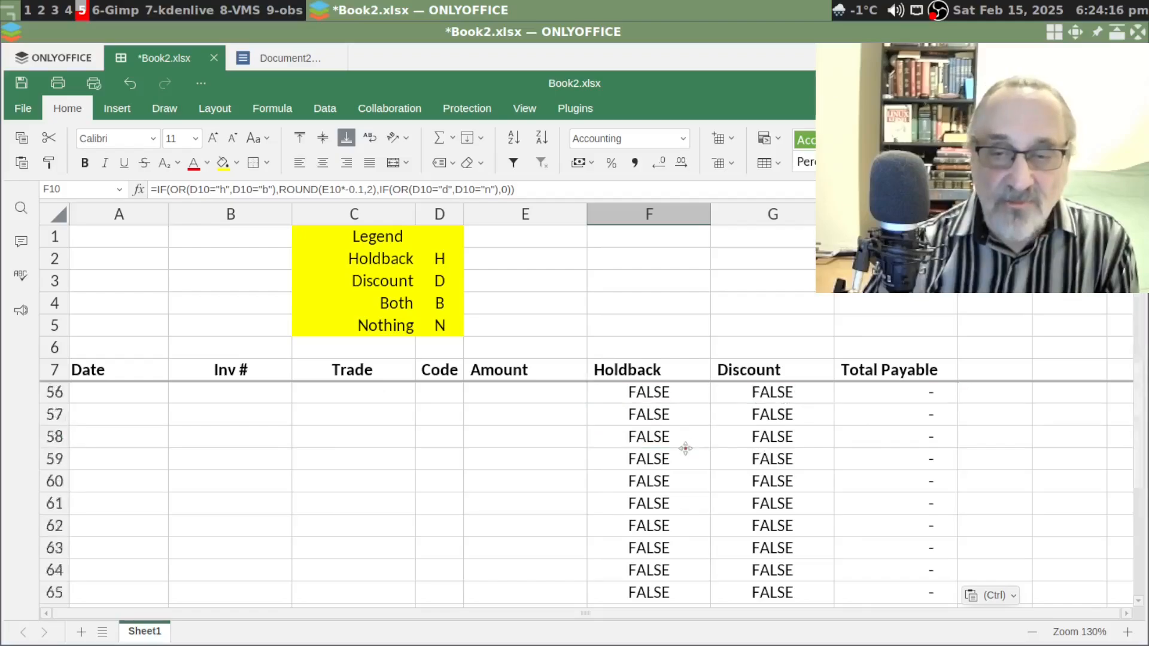
pyautogui.scroll(12, 685, 449)
pyautogui.scroll(12, 685, 448)
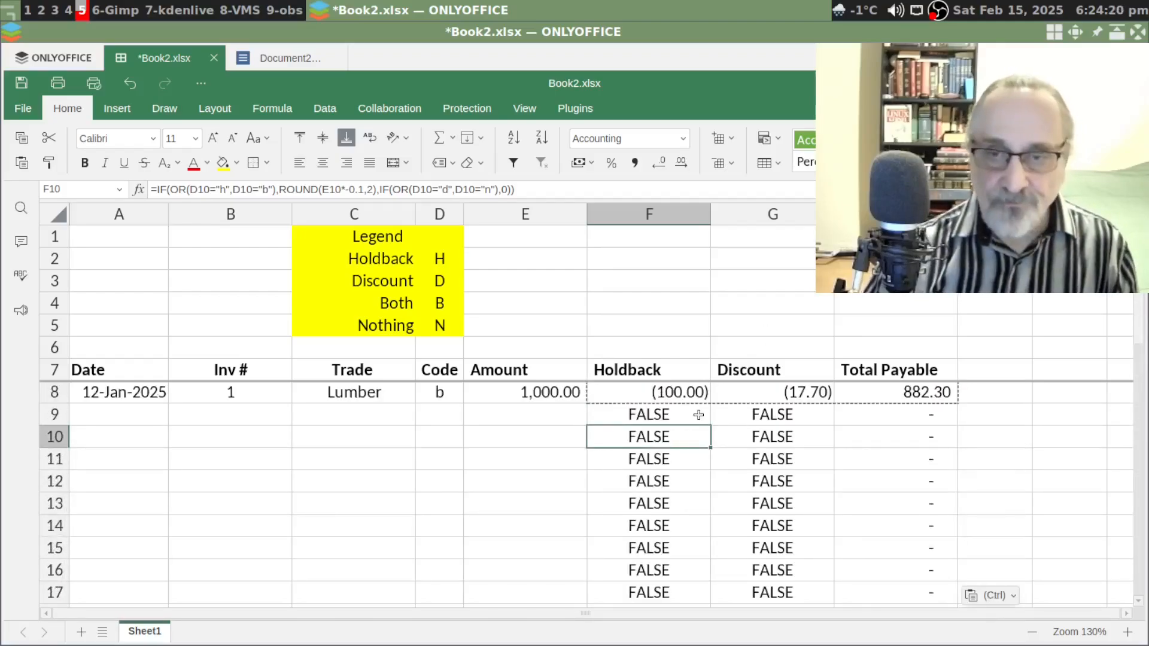
pyautogui.press('Escape')
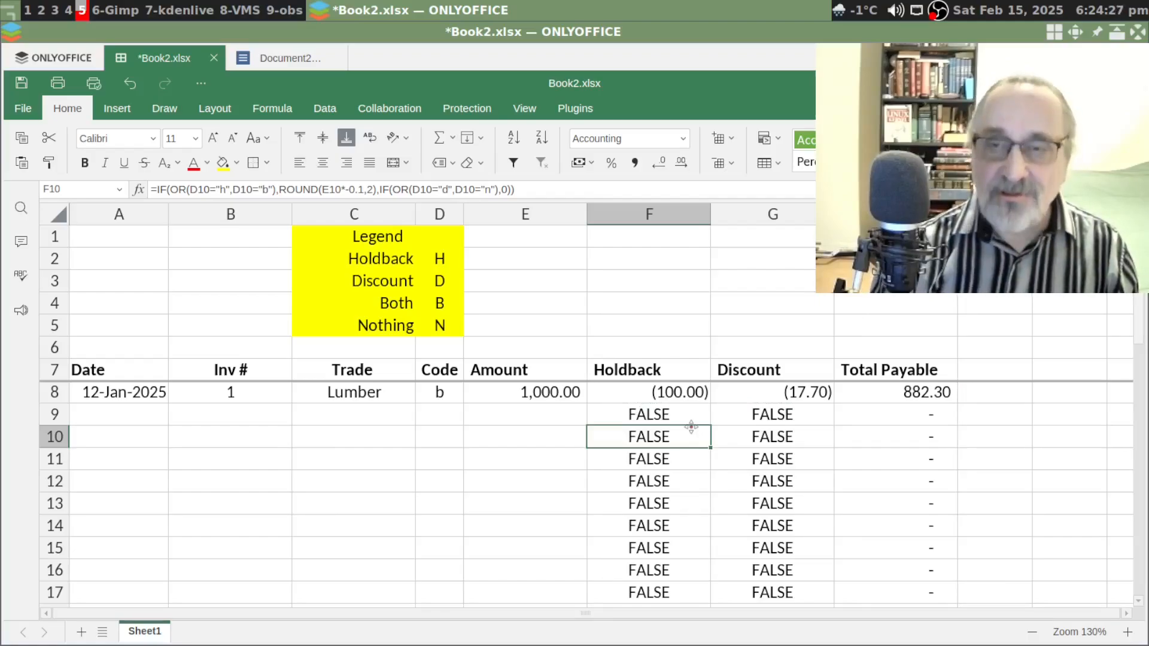
# Enter the label Subtotal in C103, below the last filled formula row
pyautogui.hotkey('ctrl', 'Down')
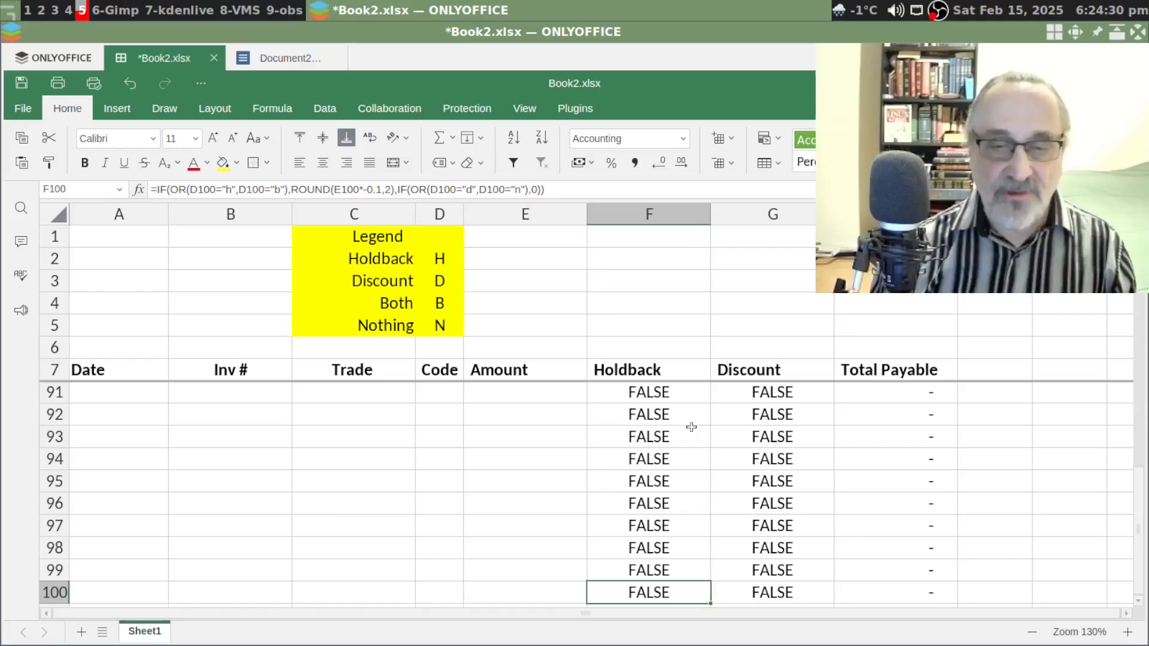
pyautogui.press('Down')
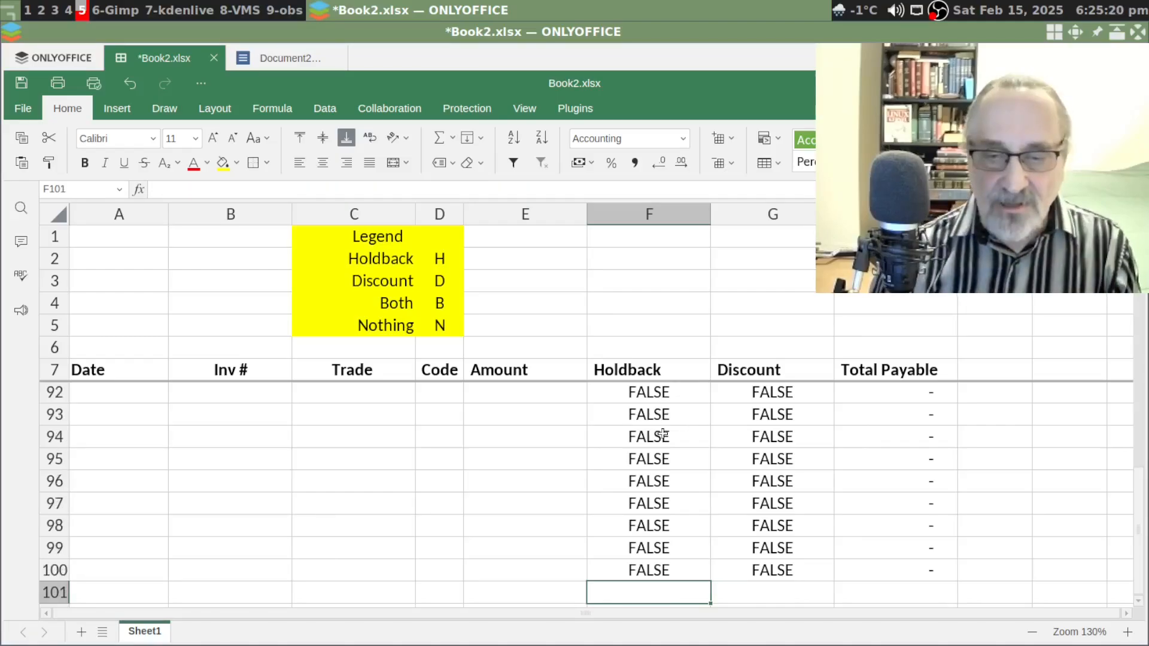
pyautogui.press('Down')
pyautogui.press('Down')
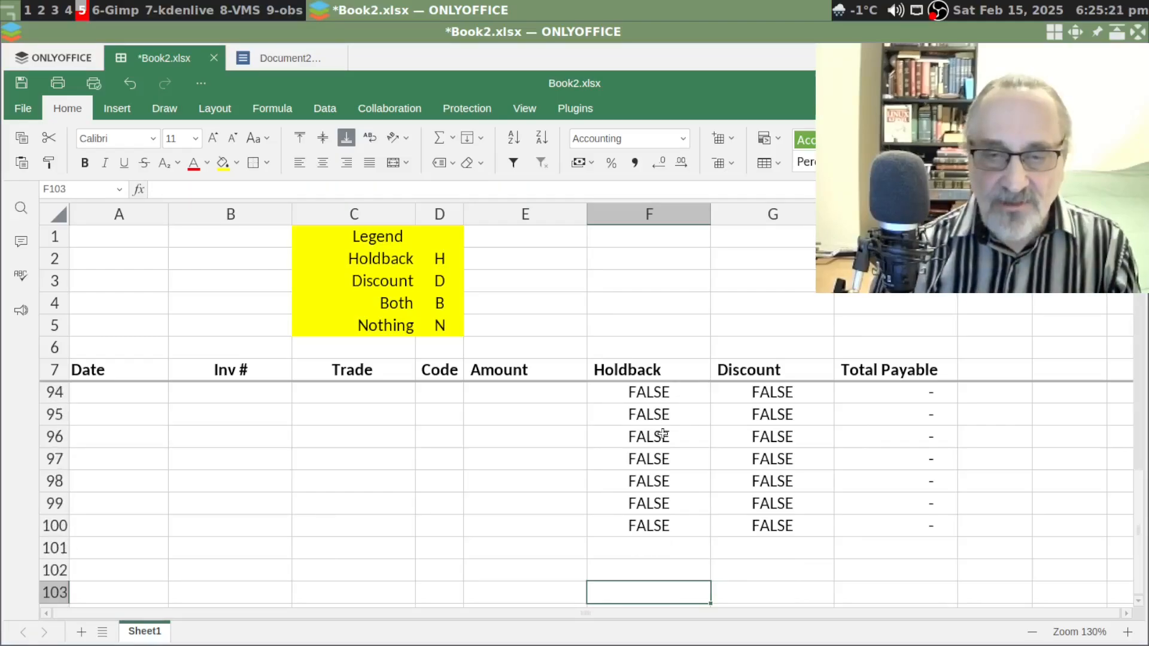
pyautogui.press('Left')
pyautogui.press('Left')
pyautogui.press('Left')
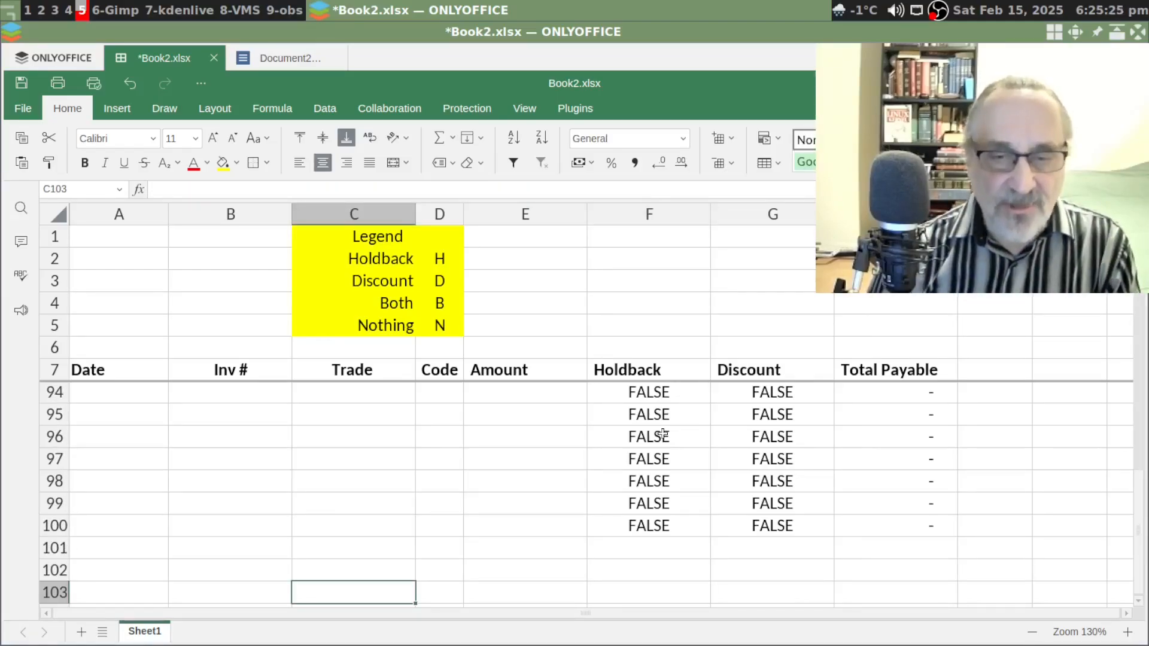
pyautogui.write('Subtotal')
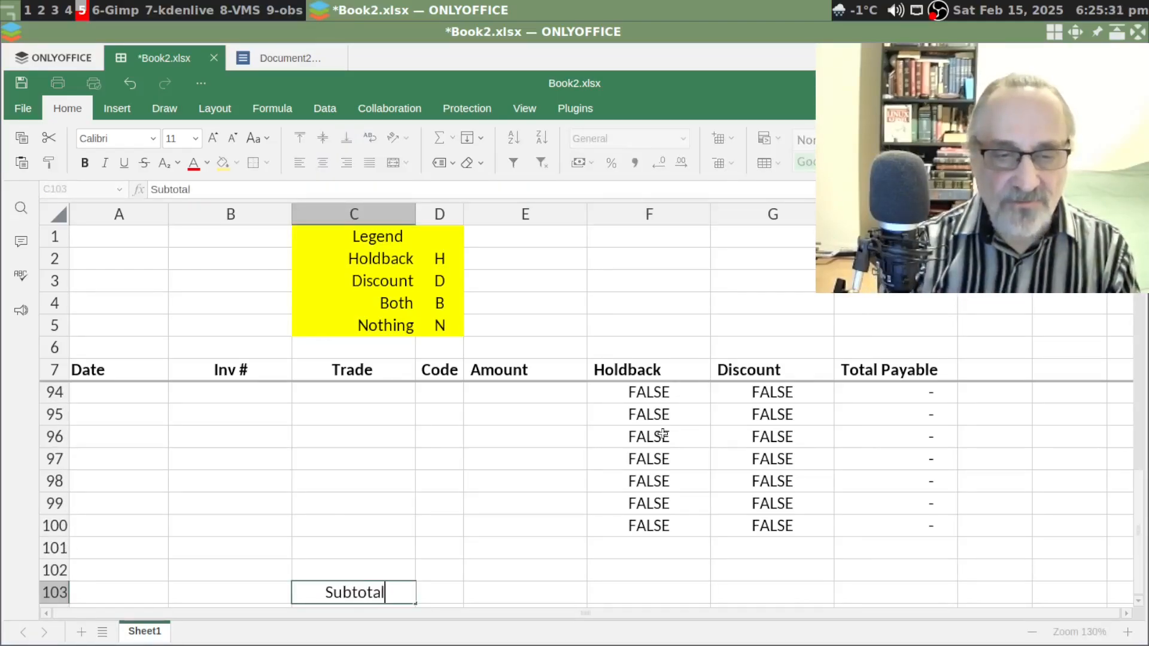
pyautogui.press('Return')
# Enter the labels Holdback, Discount and Total Payable in cells C104 to C106
pyautogui.write('Holback')
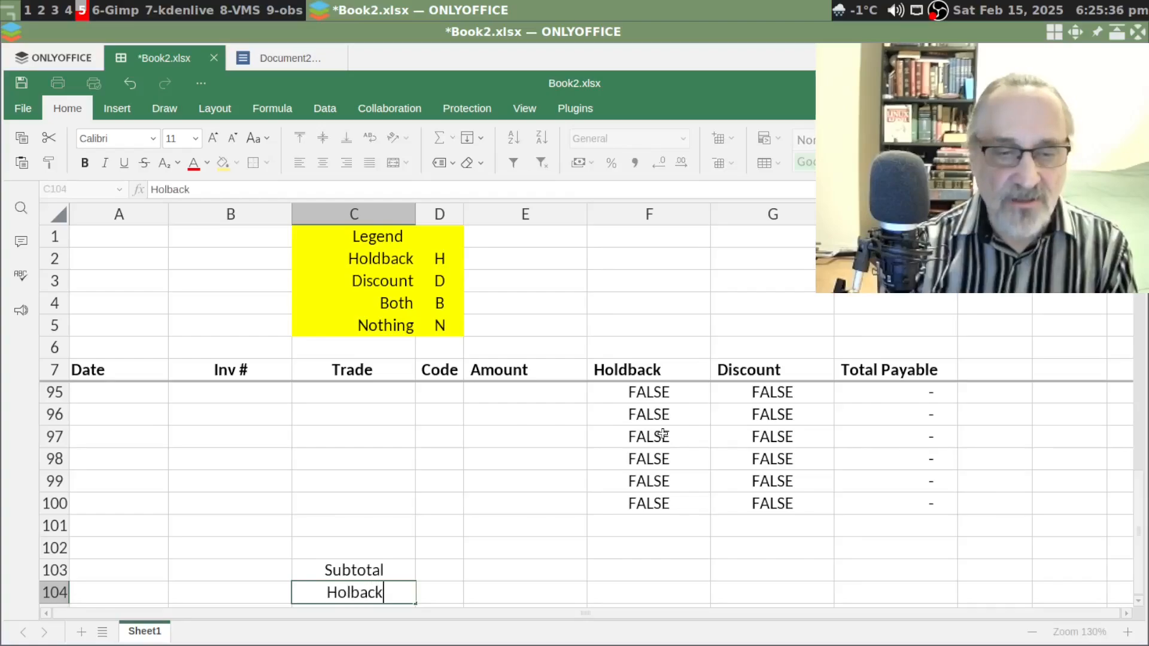
pyautogui.press('Return')
pyautogui.press('Up')
pyautogui.write('Holdback')
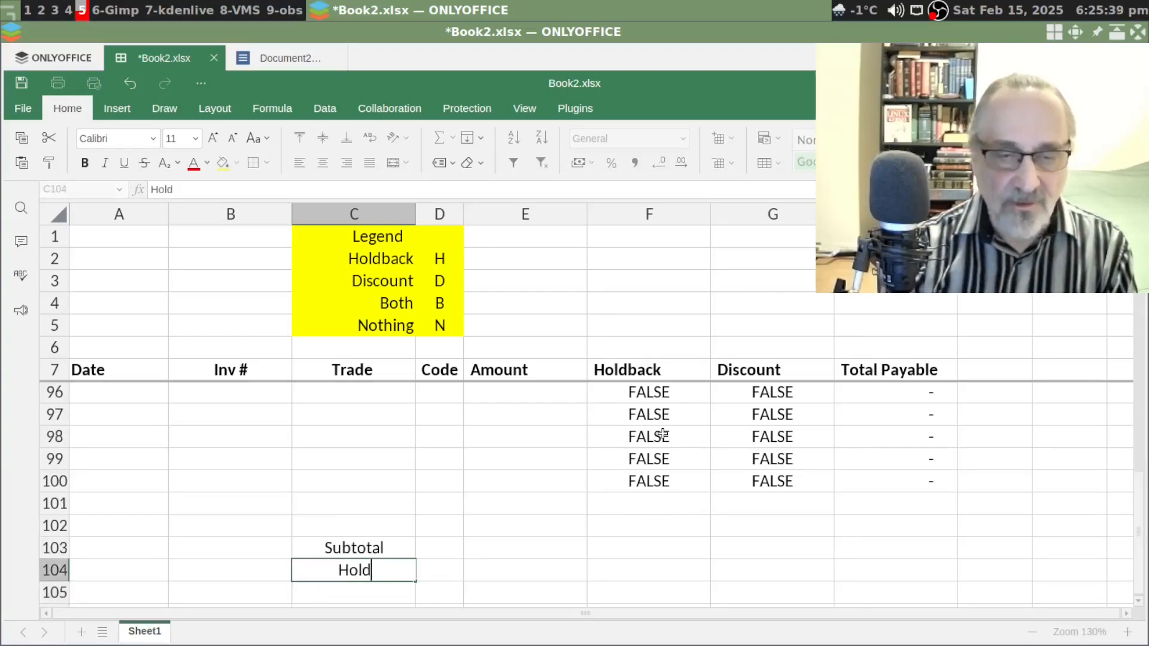
pyautogui.press('Return')
pyautogui.write('Discount')
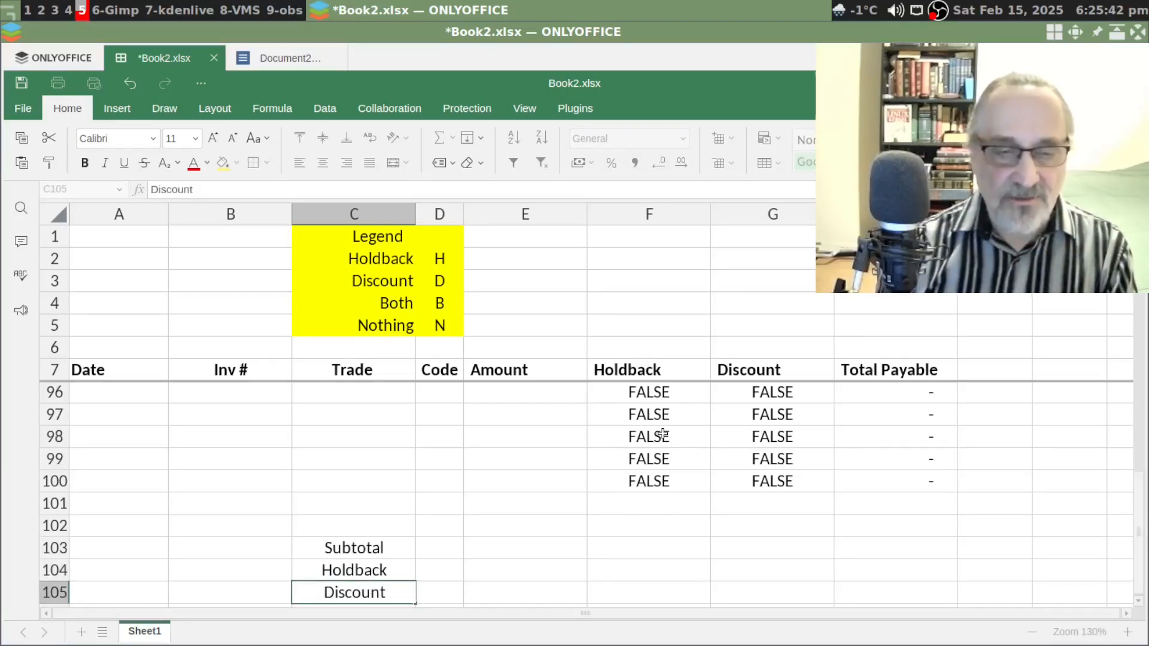
pyautogui.press('Return')
pyautogui.write('Total Payable')
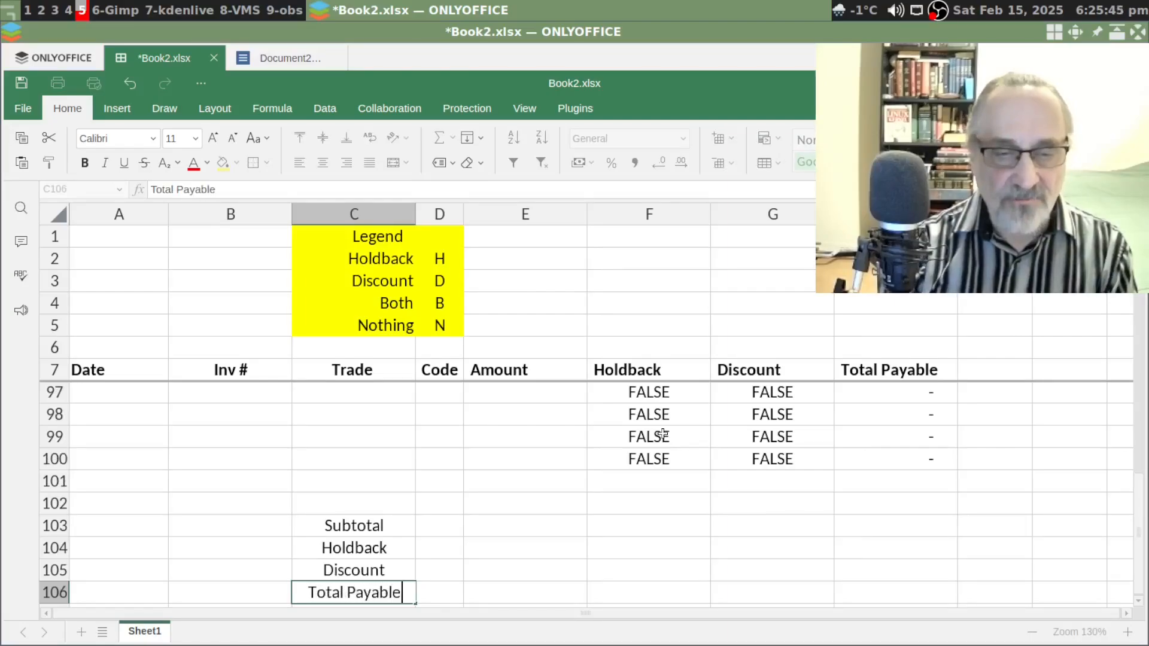
pyautogui.press('Tab')
# Right-align the four totals labels in C103:C106
pyautogui.press('Up')
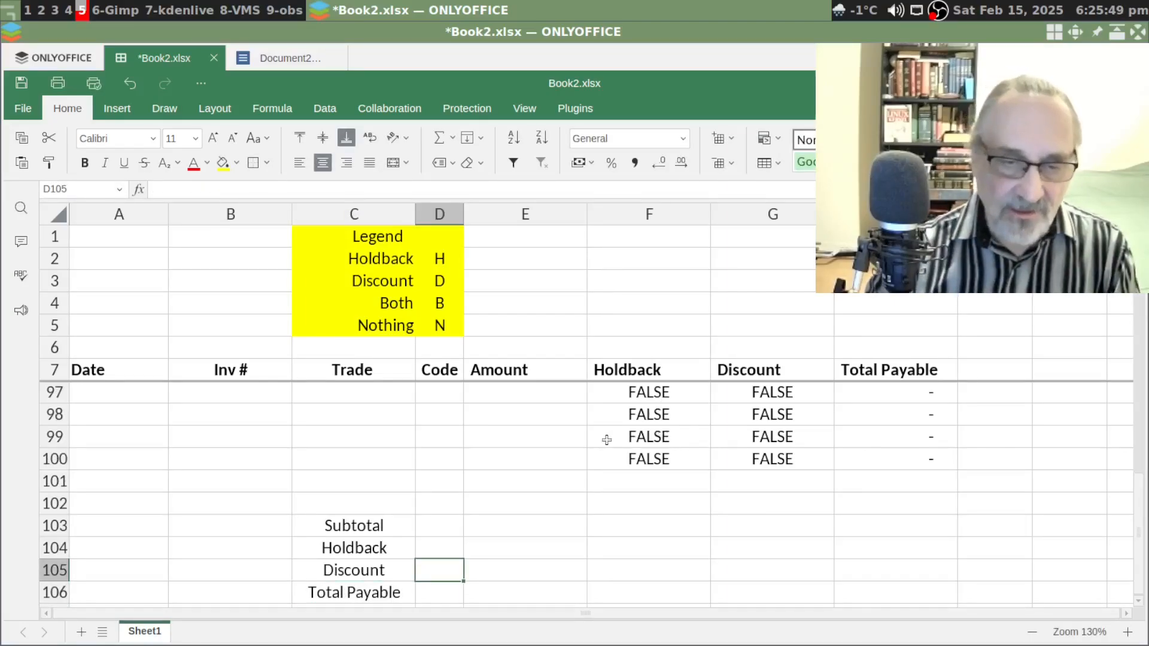
pyautogui.moveTo(385, 525); pyautogui.dragTo(388, 592)
pyautogui.click(346, 163)
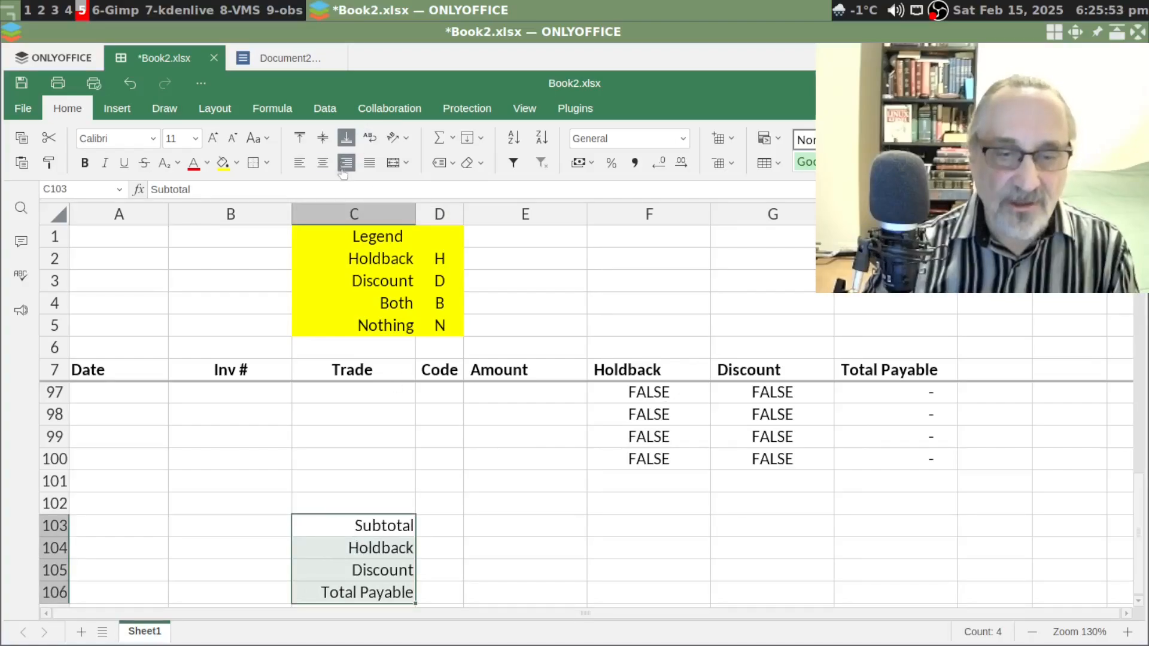
# Enter the formula =subtotal(9,e8:e100) in E103 for the Amount subtotal
pyautogui.click(501, 526)
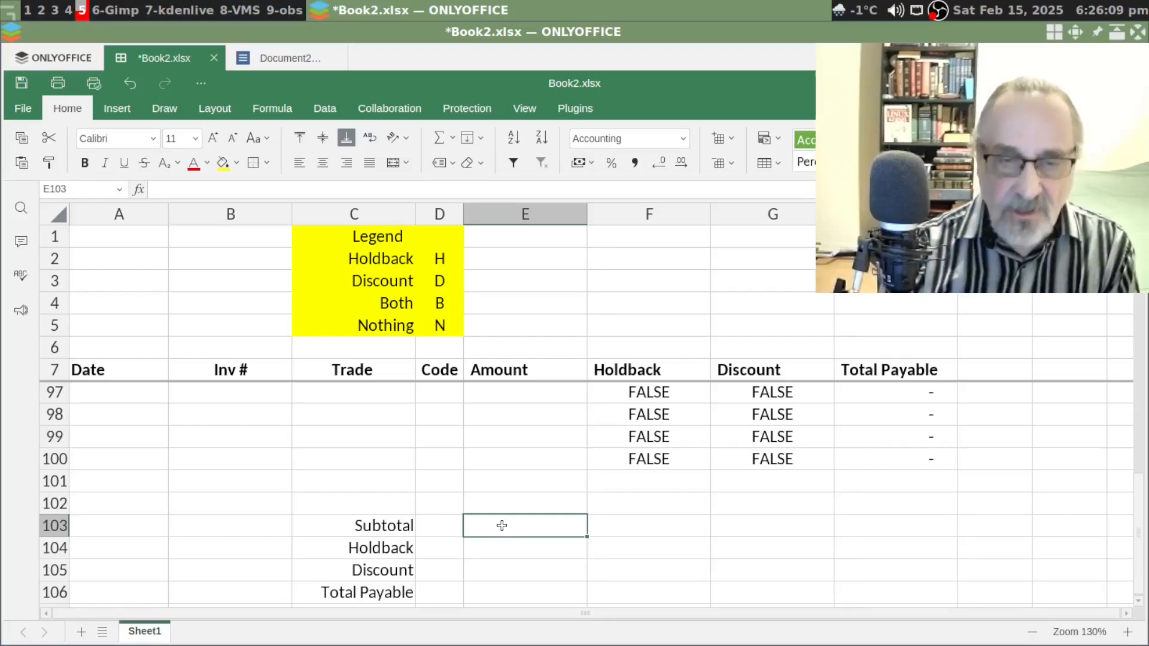
pyautogui.write('=subto')
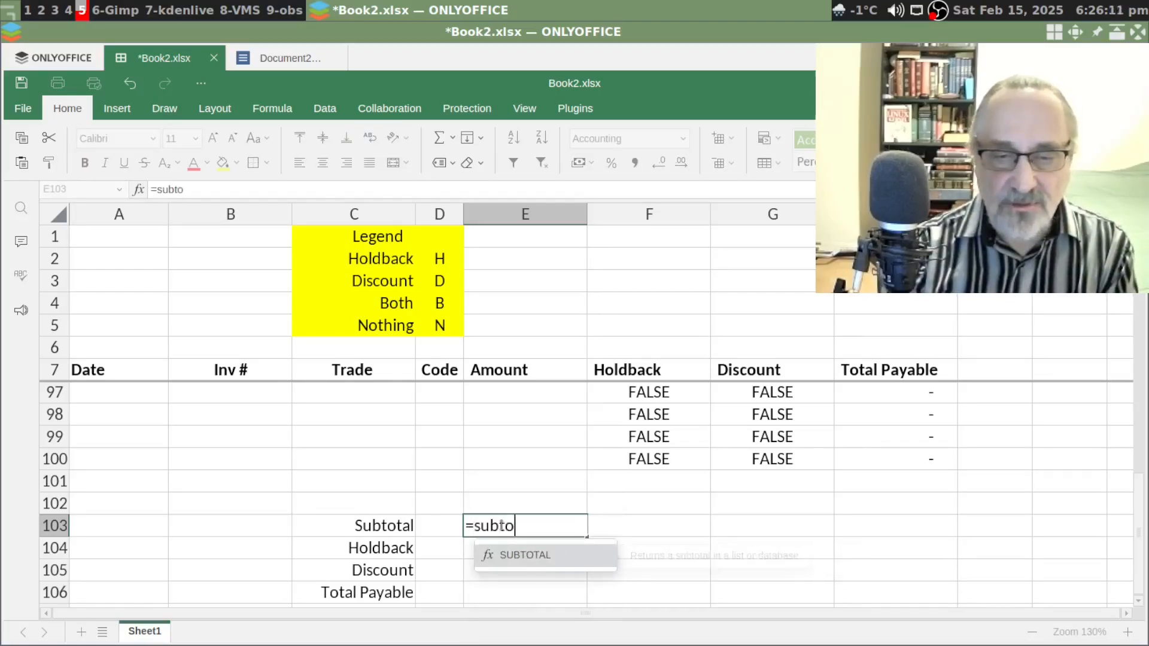
pyautogui.write('tal(9')
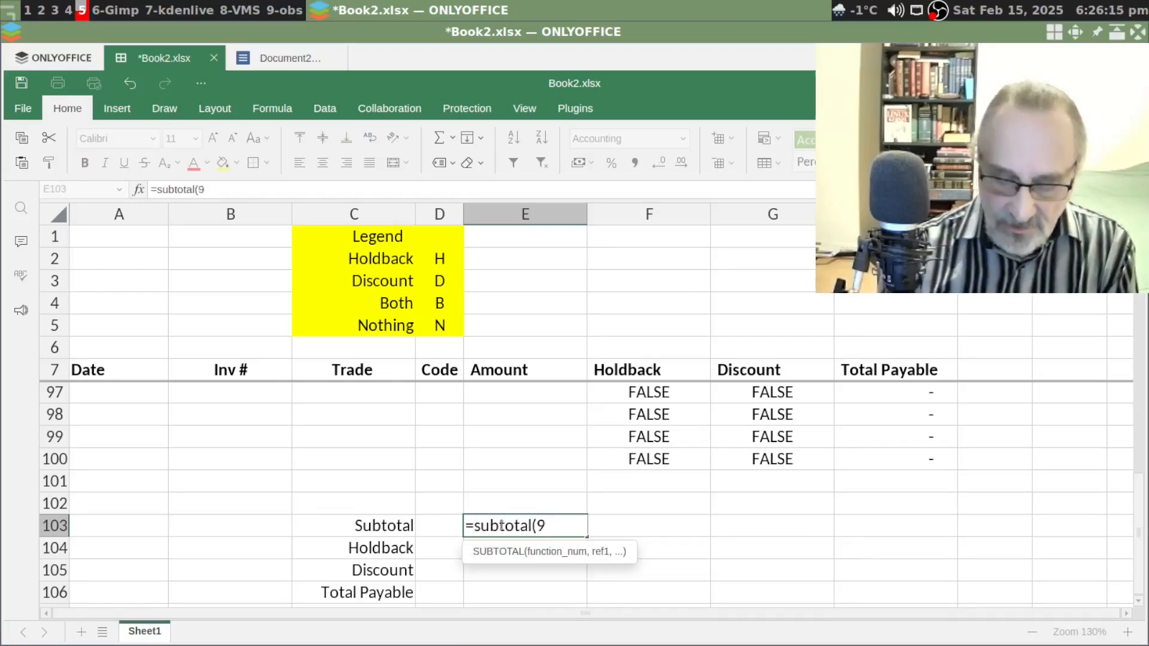
pyautogui.write(',')
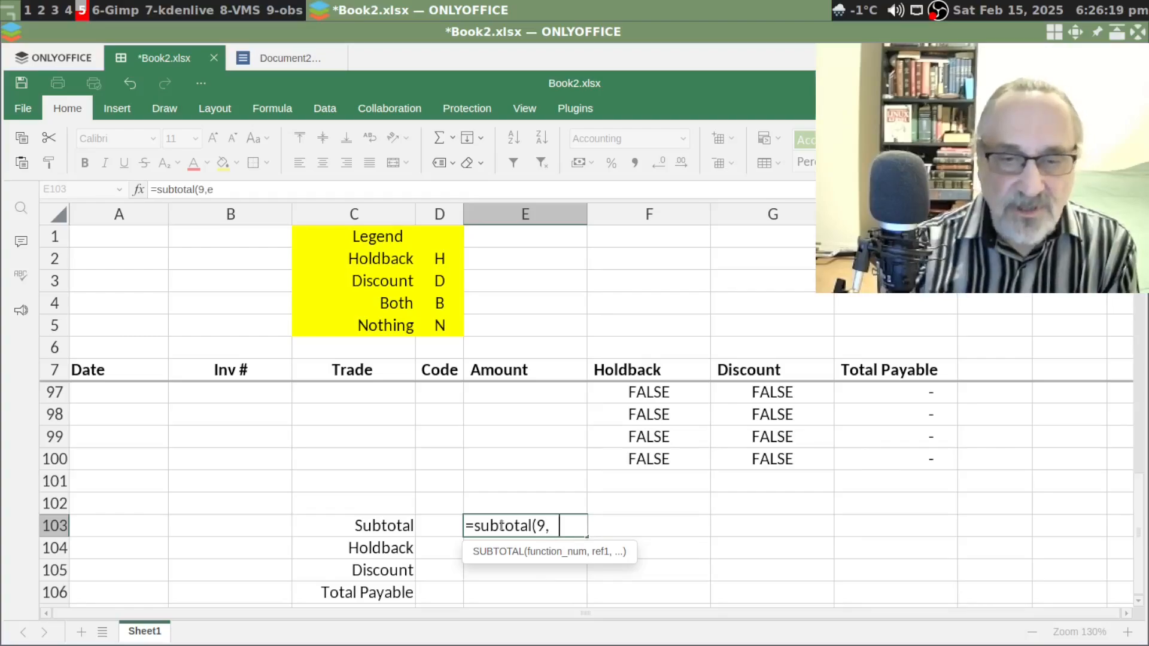
pyautogui.write('e8')
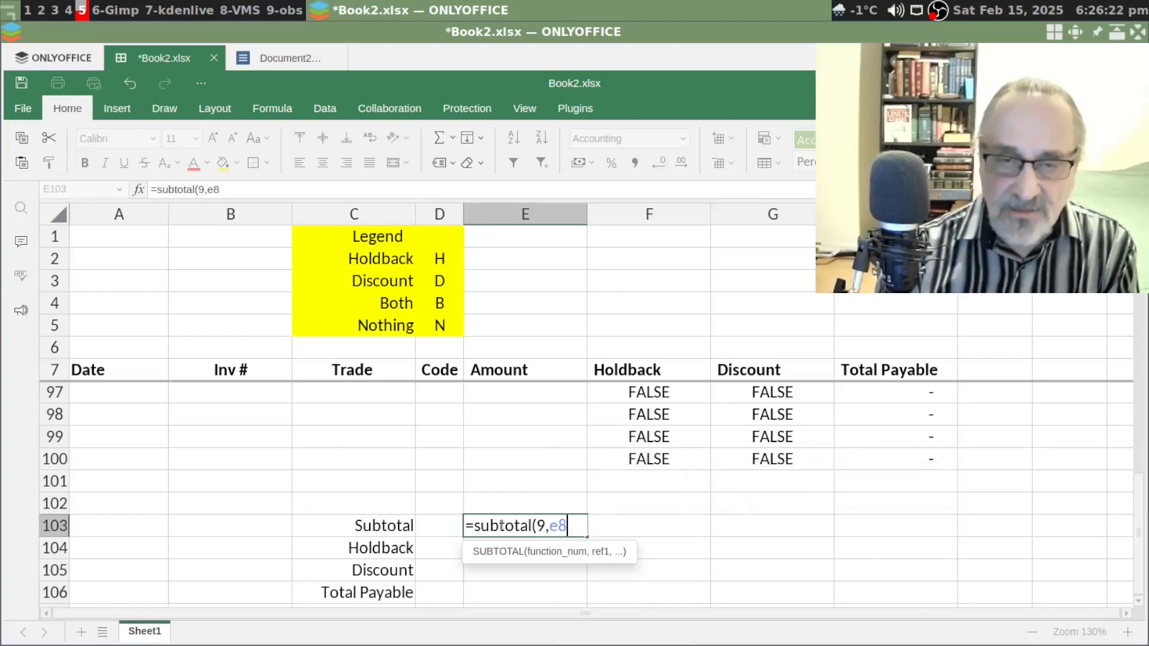
pyautogui.write(':e100)')
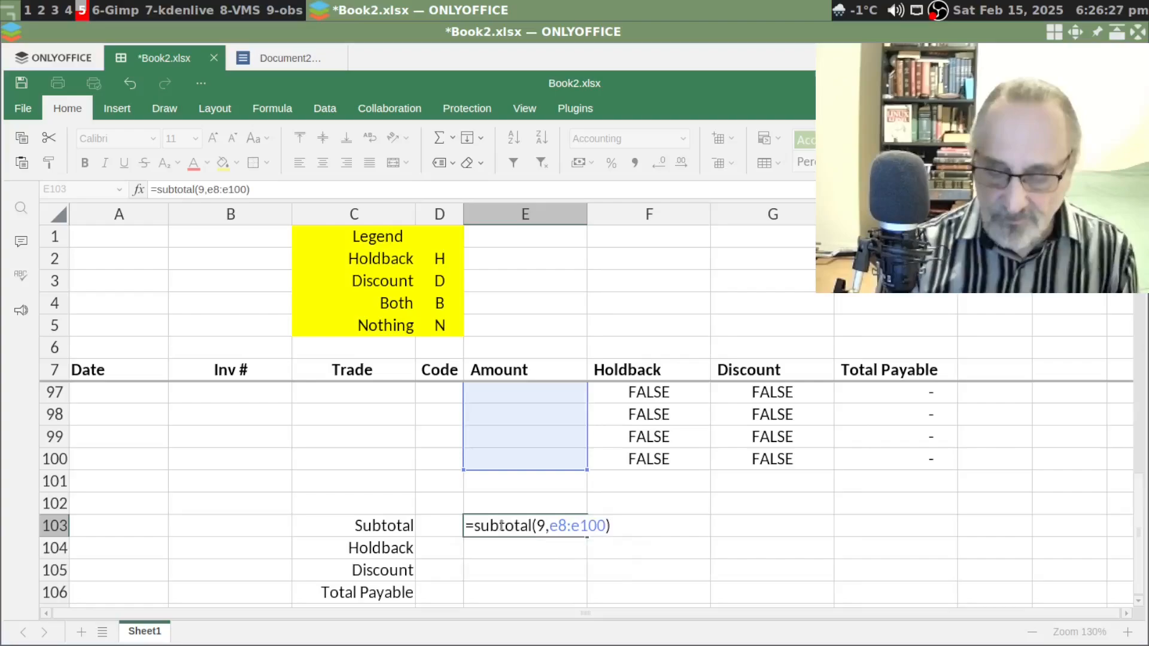
pyautogui.press('Return')
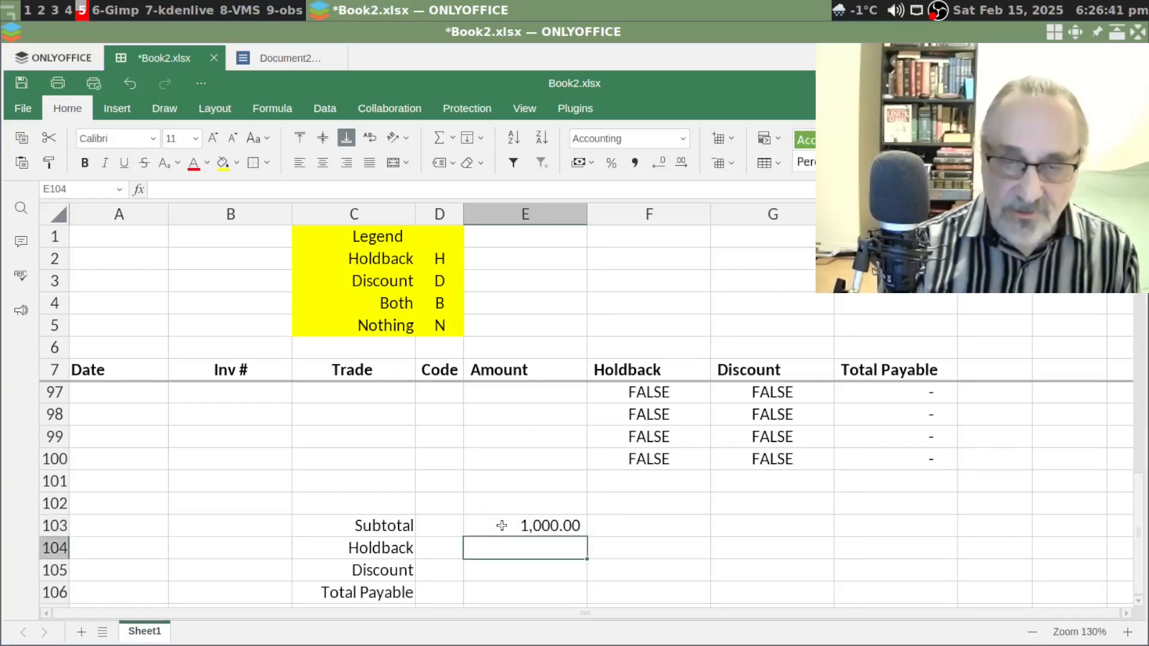
# Enter the formula =subtotal(9,f8:f100) in E104 for the Holdback total
pyautogui.write('=subt')
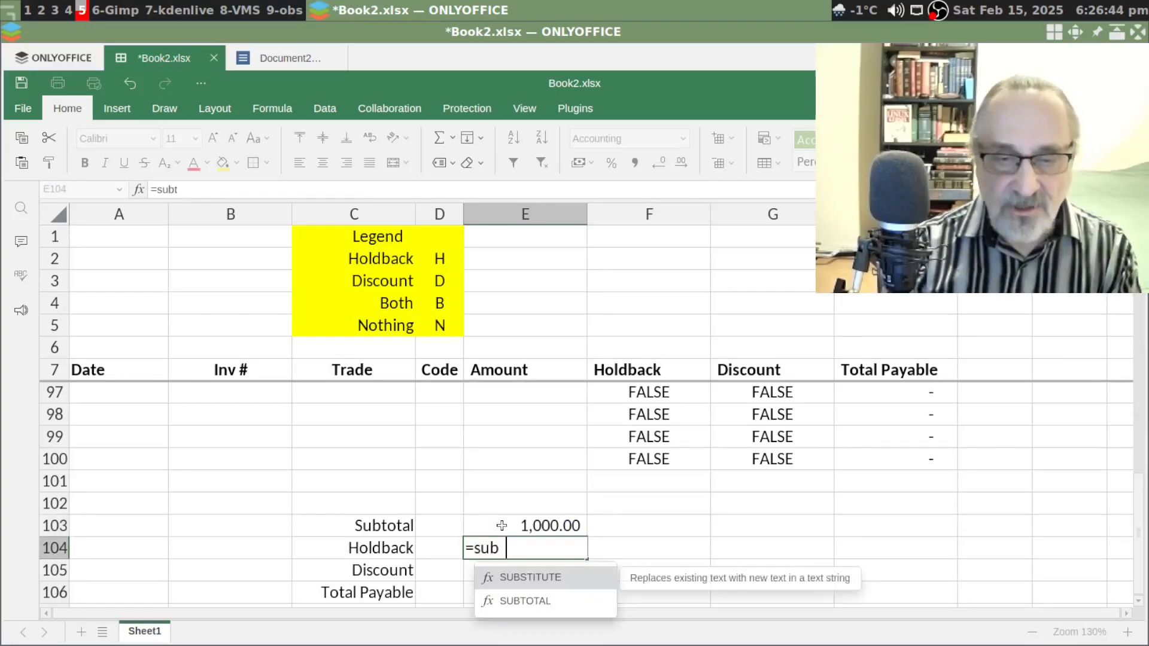
pyautogui.write('otal(9,f')
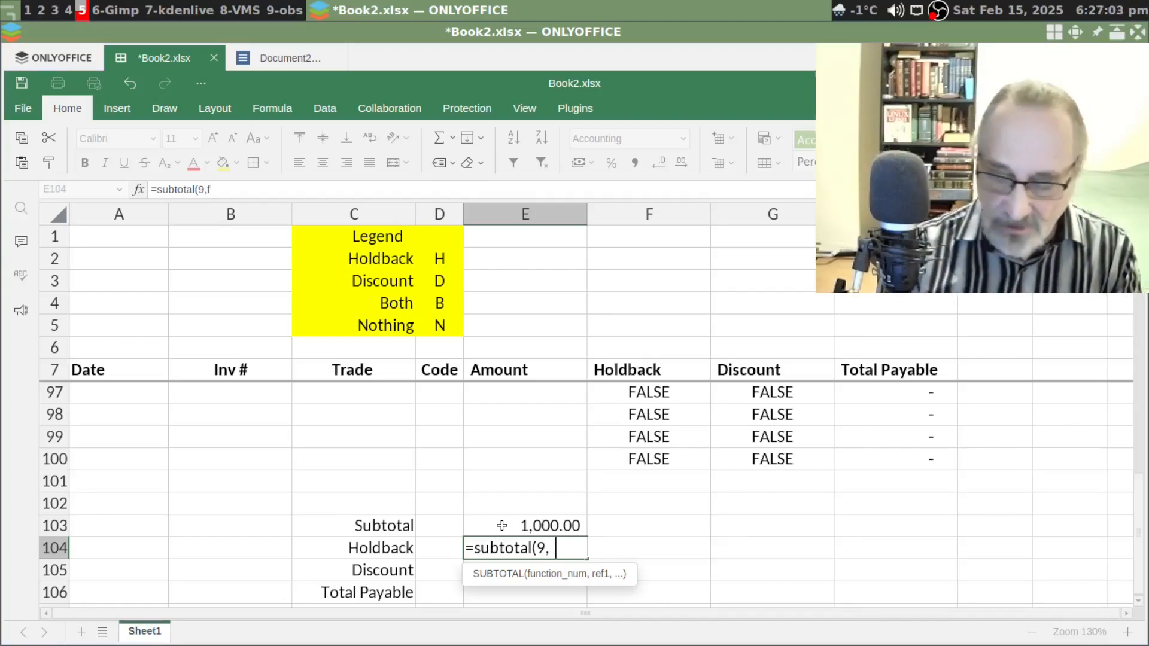
pyautogui.write('8:')
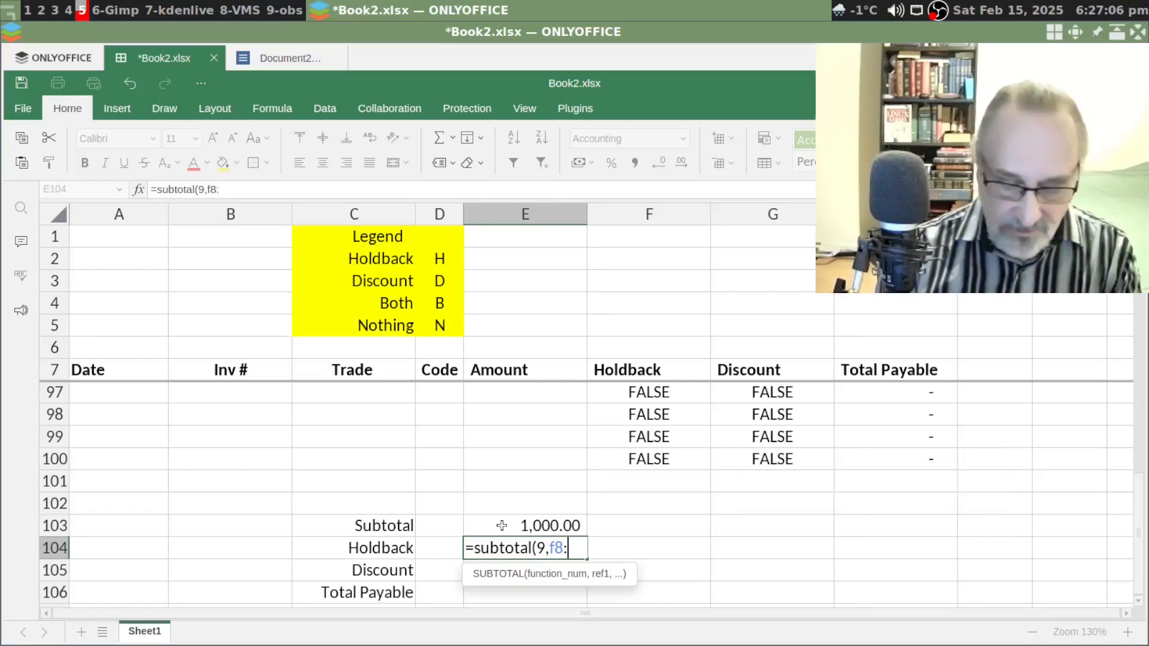
pyautogui.write('f100)')
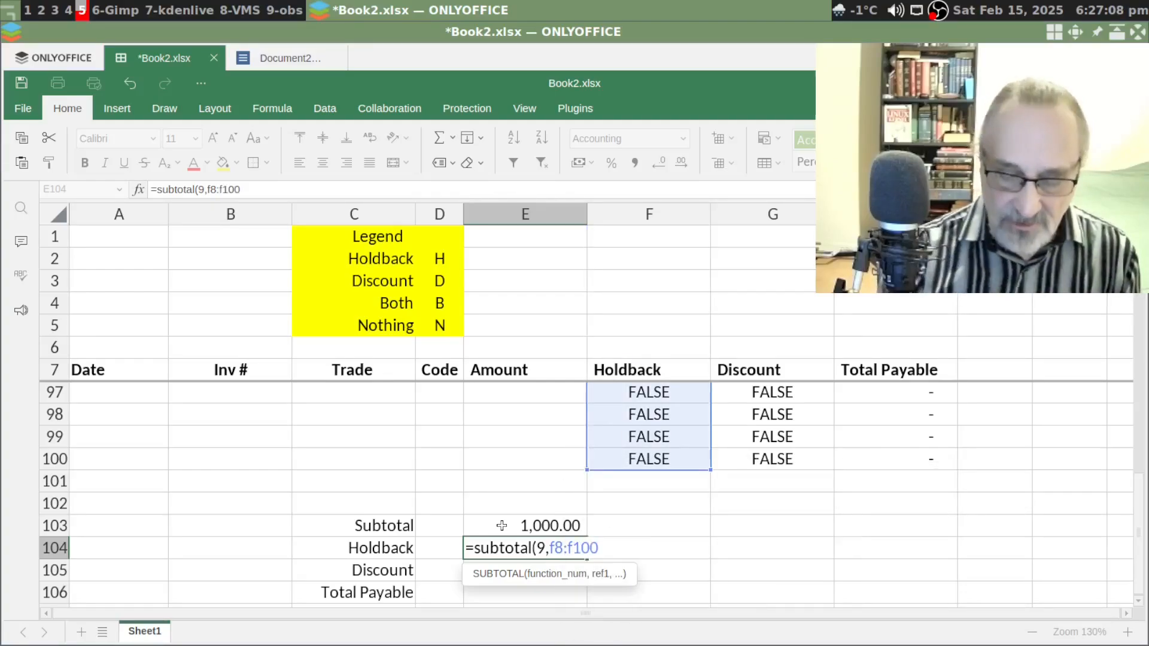
pyautogui.press('Return')
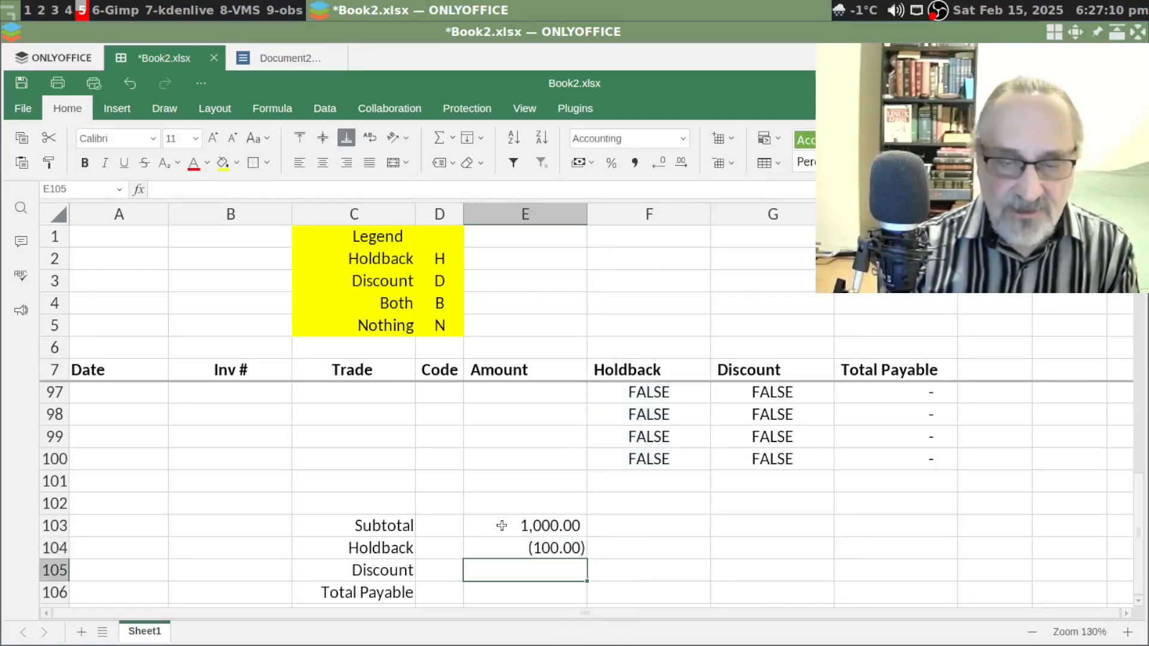
# Enter the formula =subtotal(9,g8:g100) in E105 for the Discount total
pyautogui.write('=subtot')
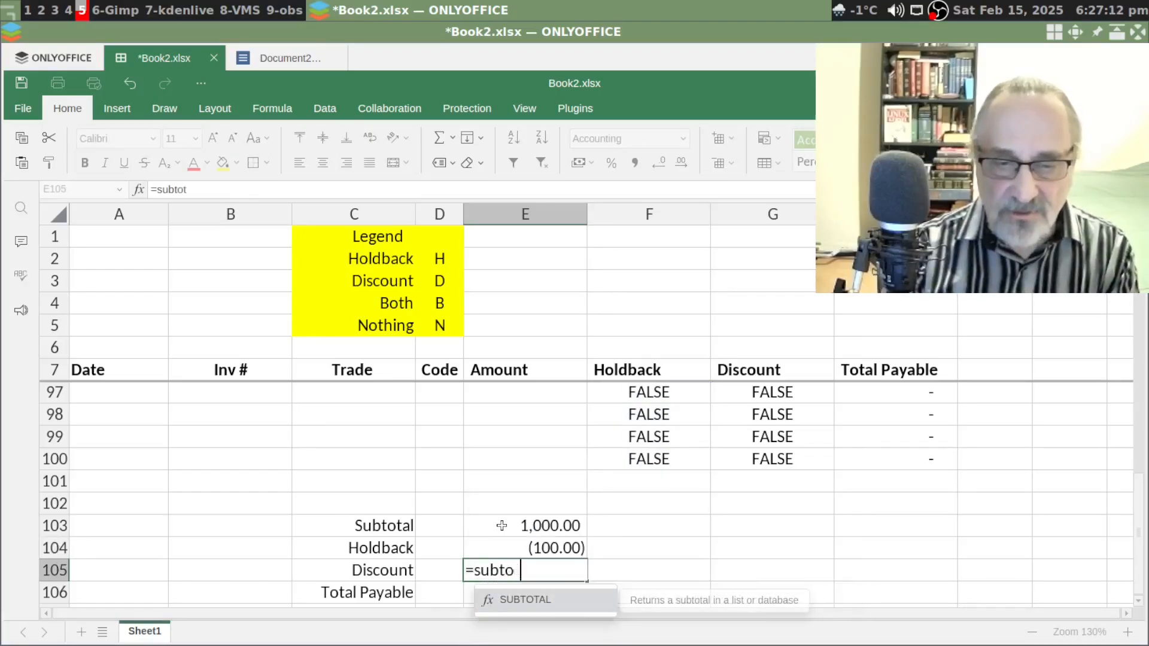
pyautogui.write('al(')
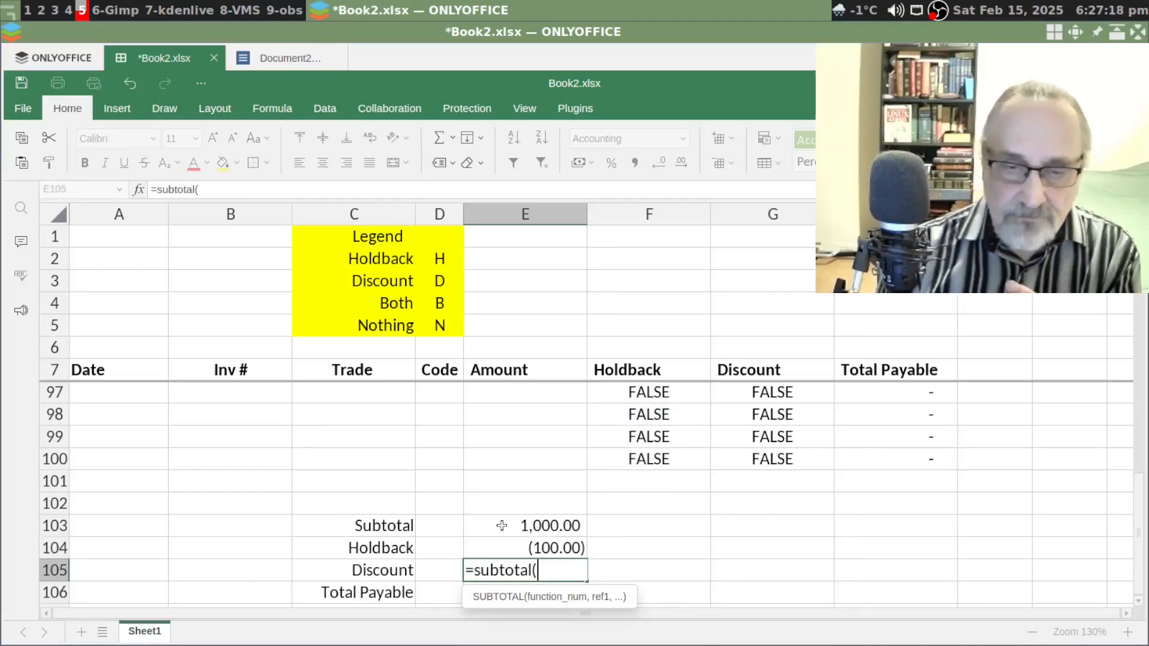
pyautogui.write('9,')
pyautogui.press('BackSpace')
pyautogui.press('BackSpace')
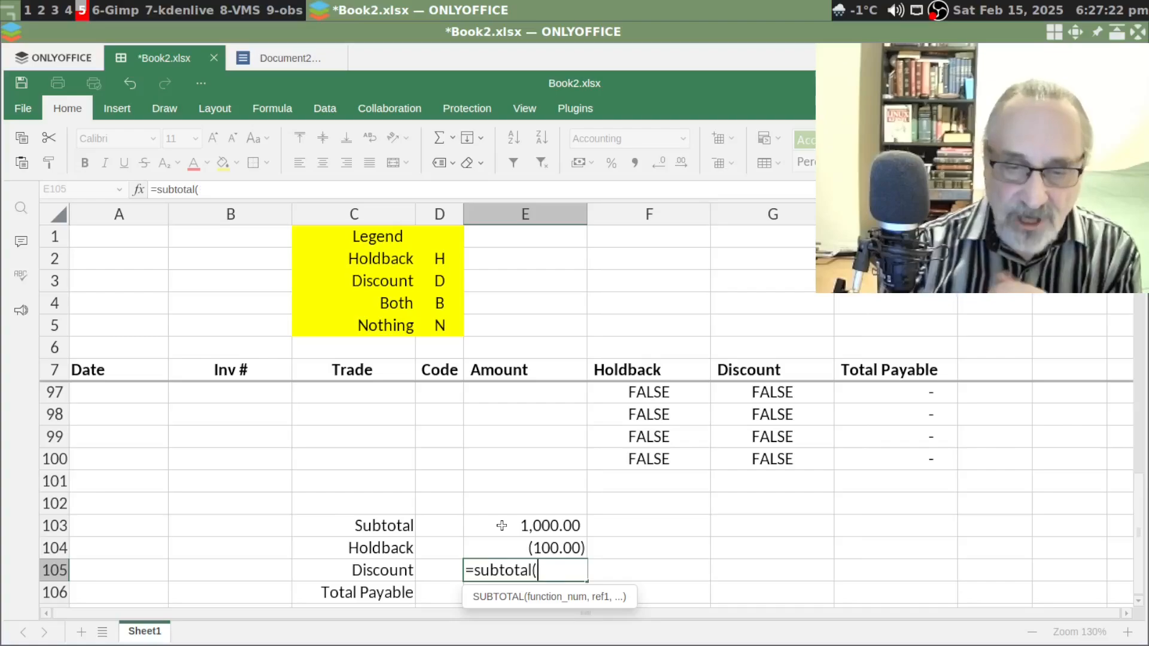
pyautogui.write('9,')
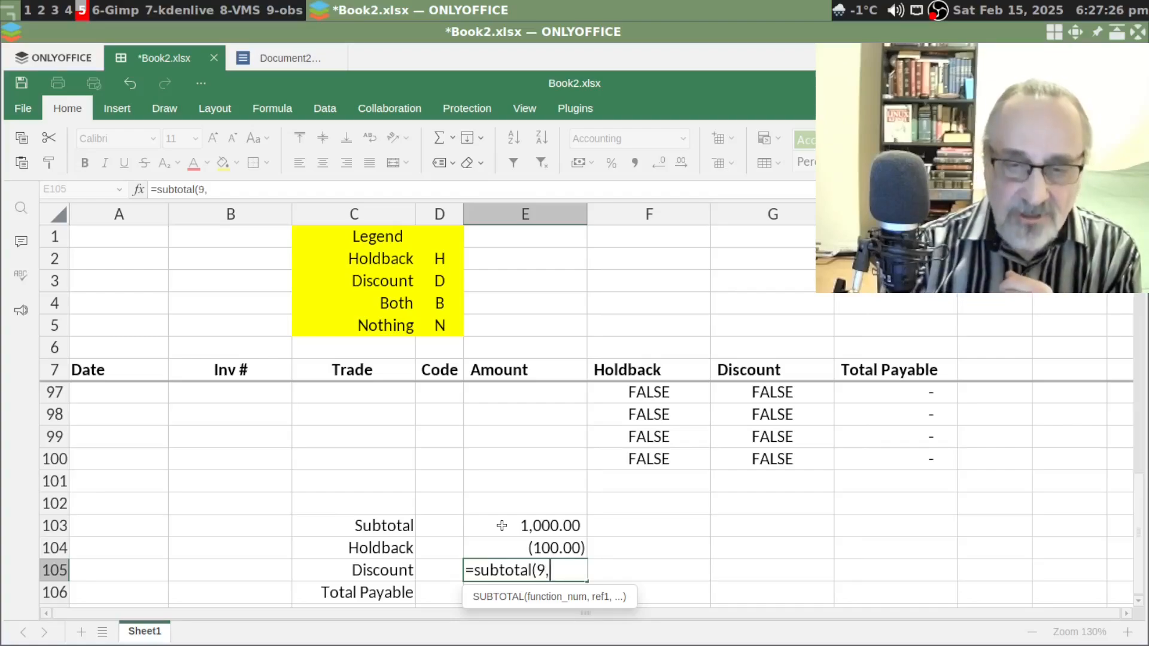
pyautogui.write('g')
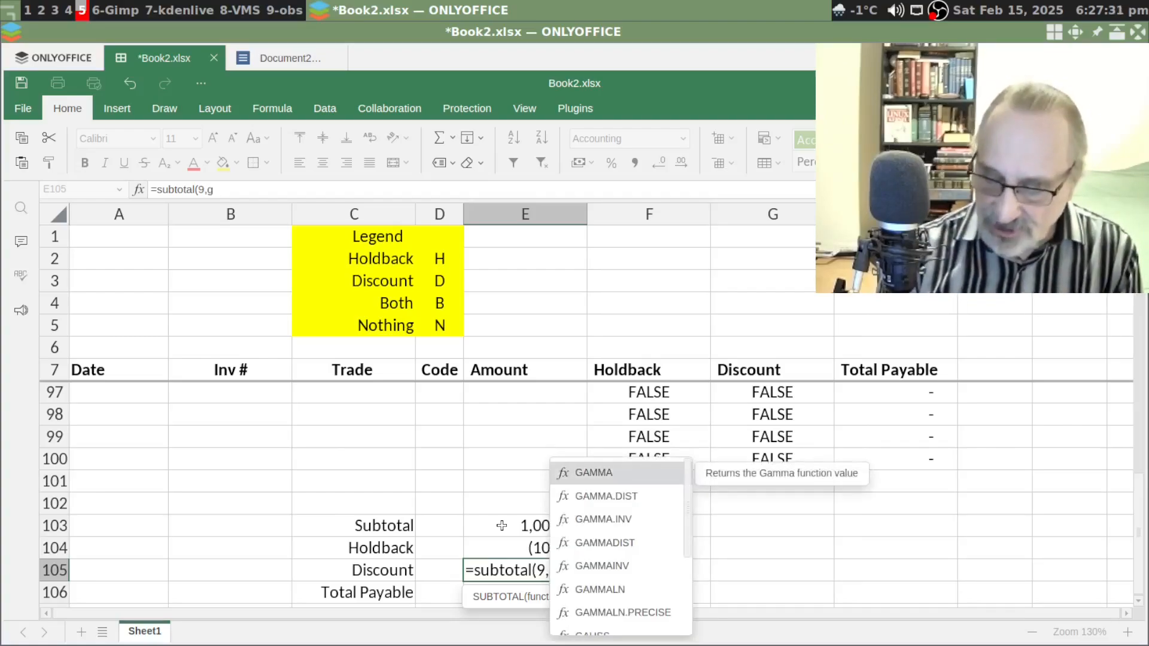
pyautogui.write('8:g')
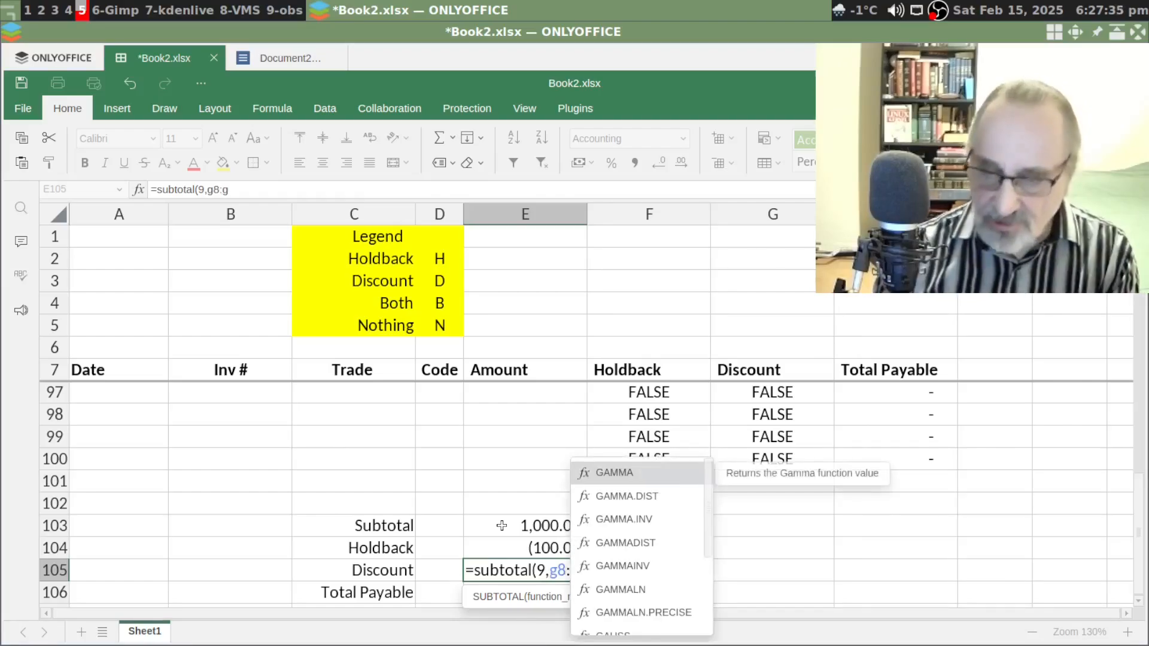
pyautogui.write('100)')
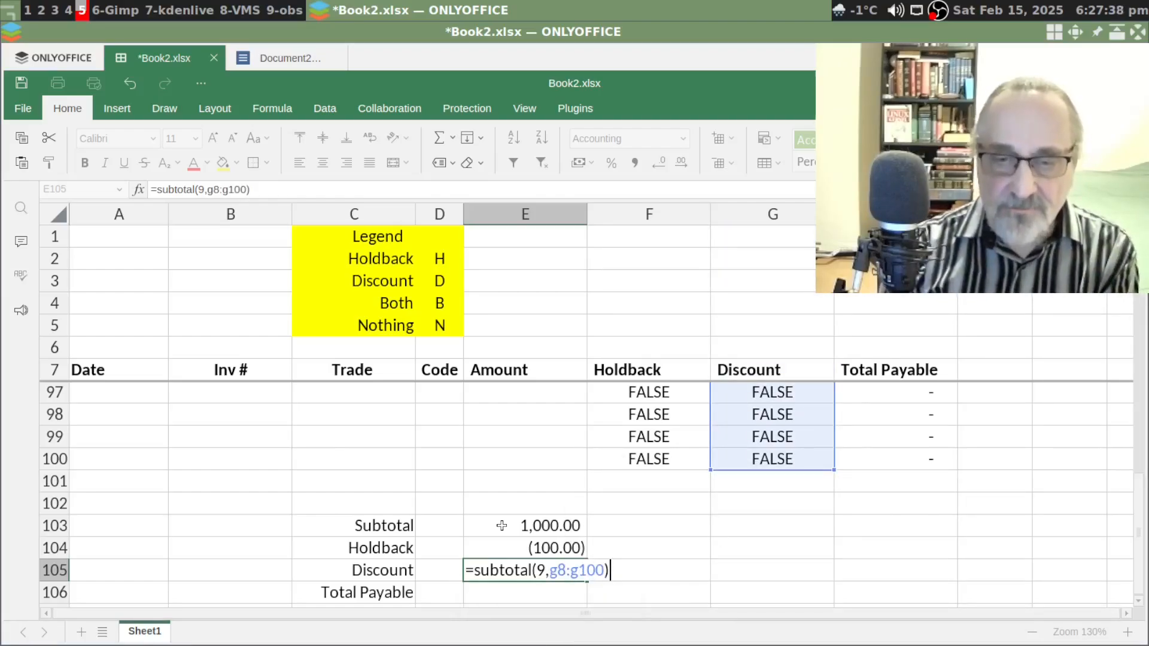
pyautogui.press('Return')
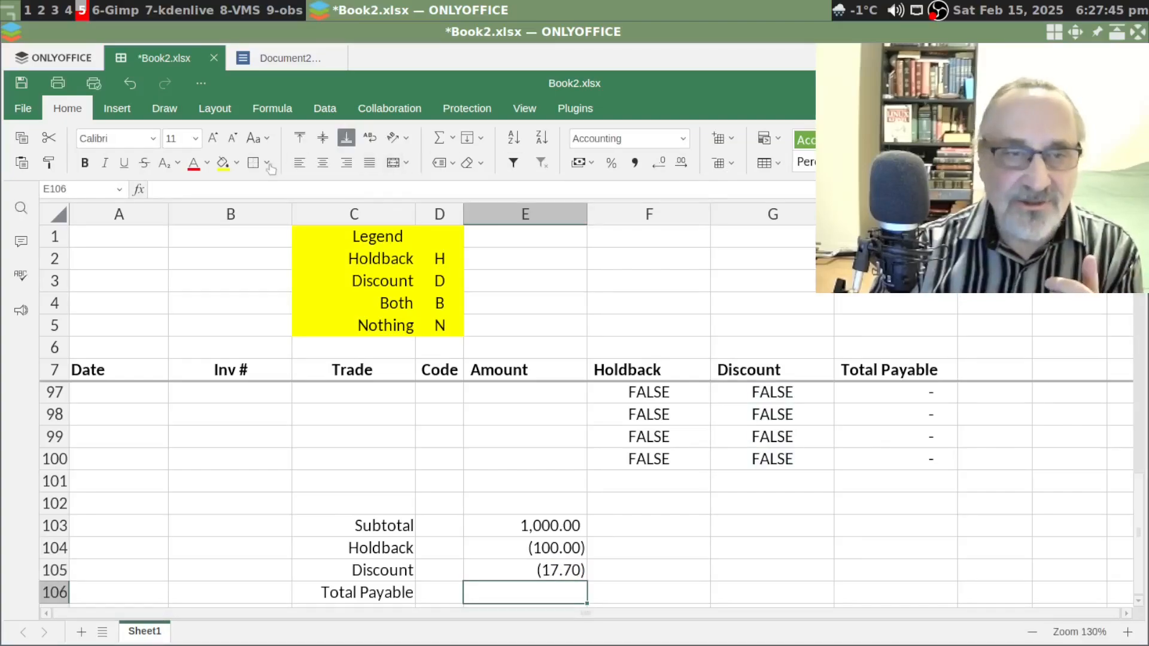
# Sum the Subtotal, Holdback and Discount figures in E106 and make the Total Payable row C106:E106 bold
pyautogui.click(441, 139)
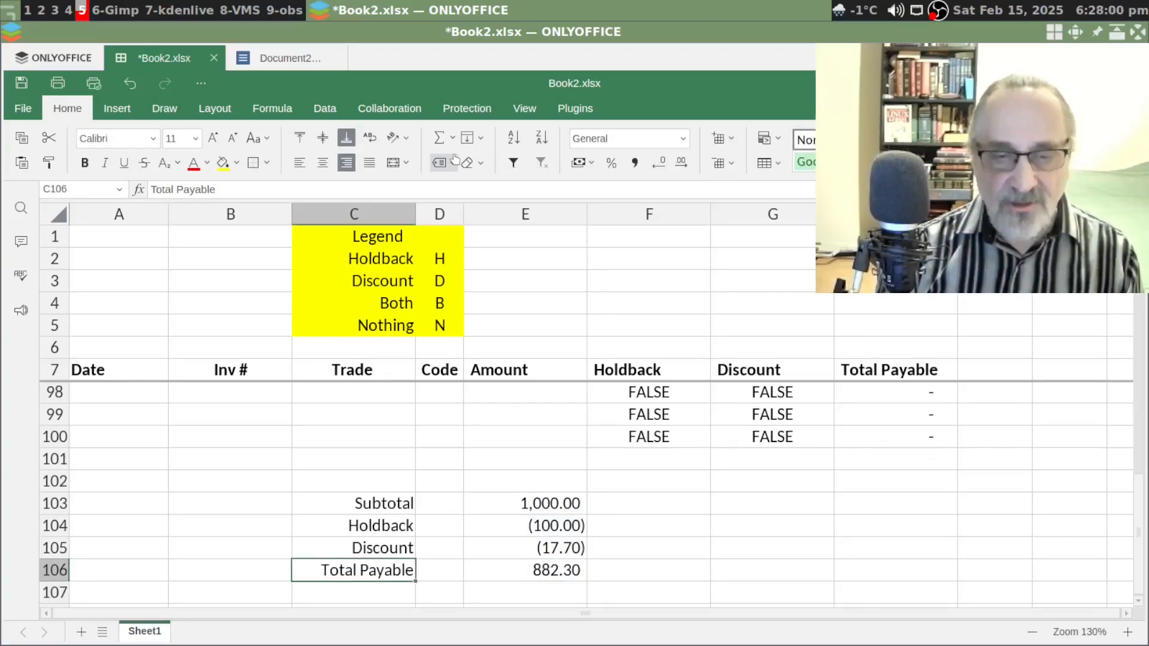
pyautogui.hotkey('shift', 'Right')
pyautogui.hotkey('shift', 'Right')
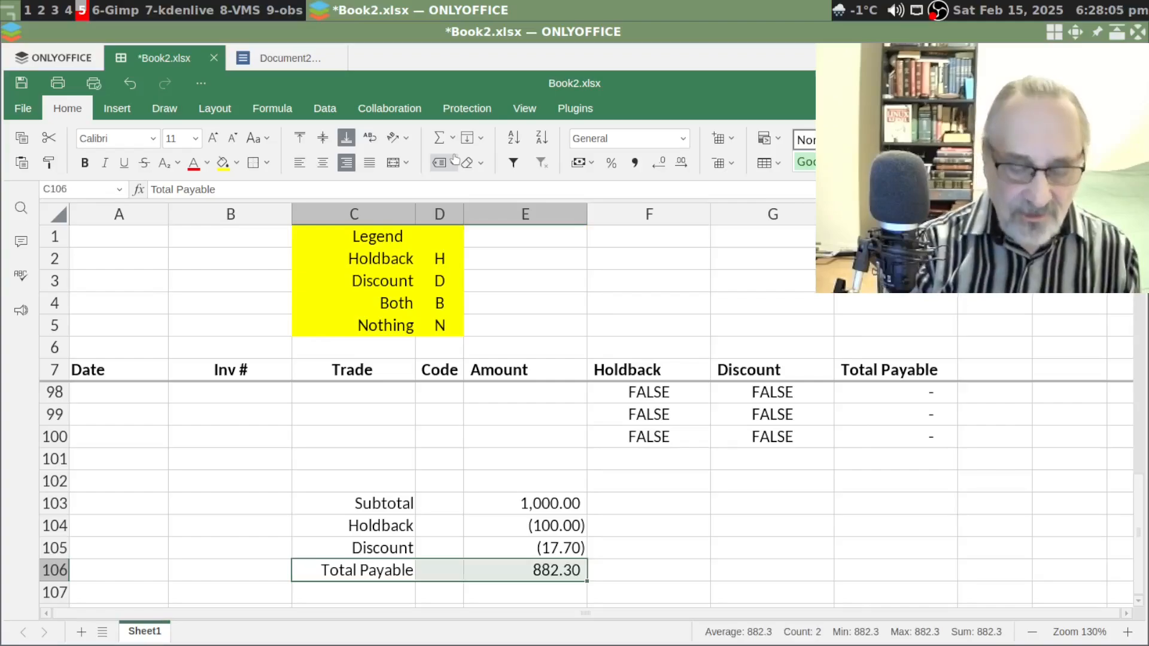
pyautogui.hotkey('ctrl', 'b')
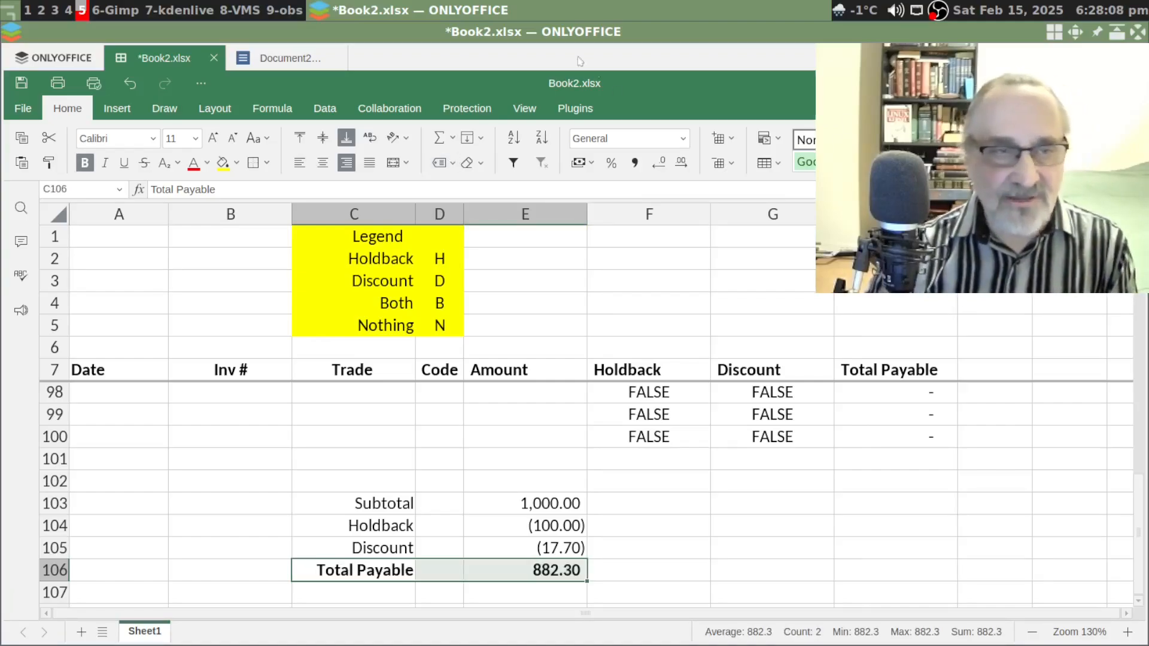
pyautogui.moveTo(397, 526); pyautogui.dragTo(479, 525)
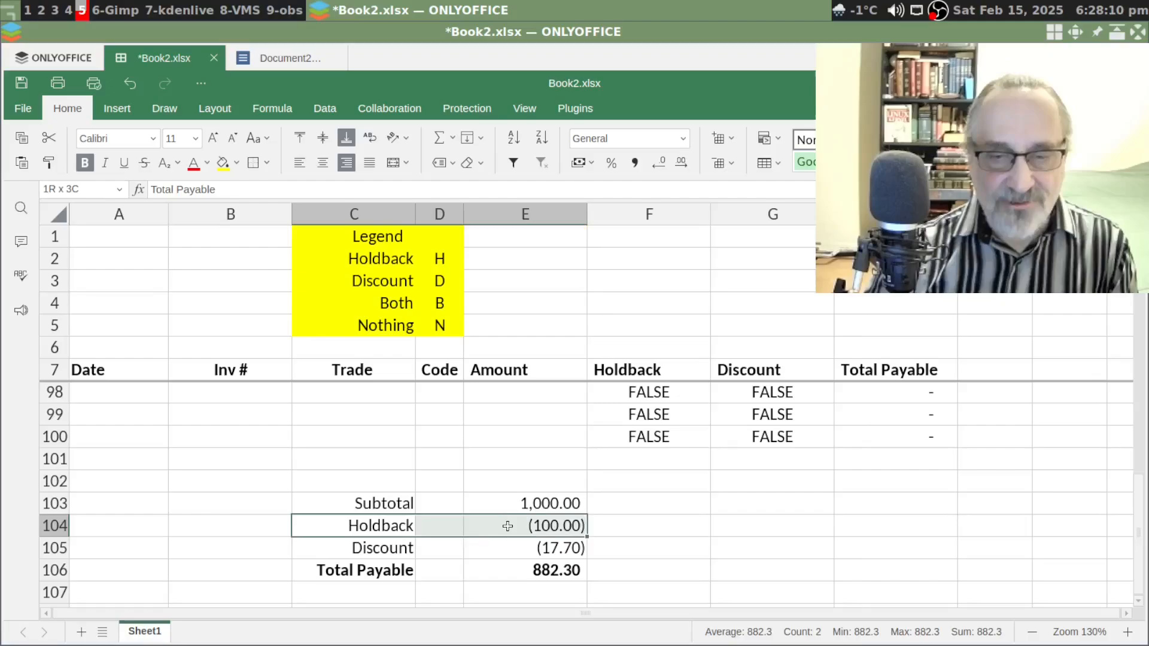
pyautogui.click(85, 163)
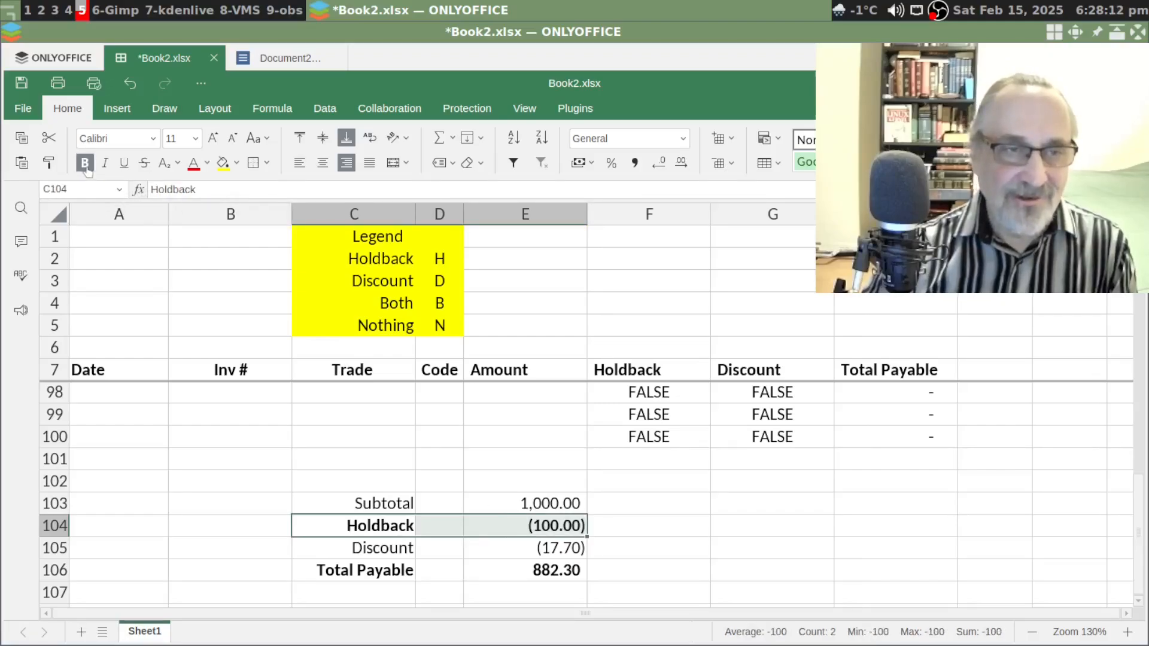
pyautogui.click(85, 164)
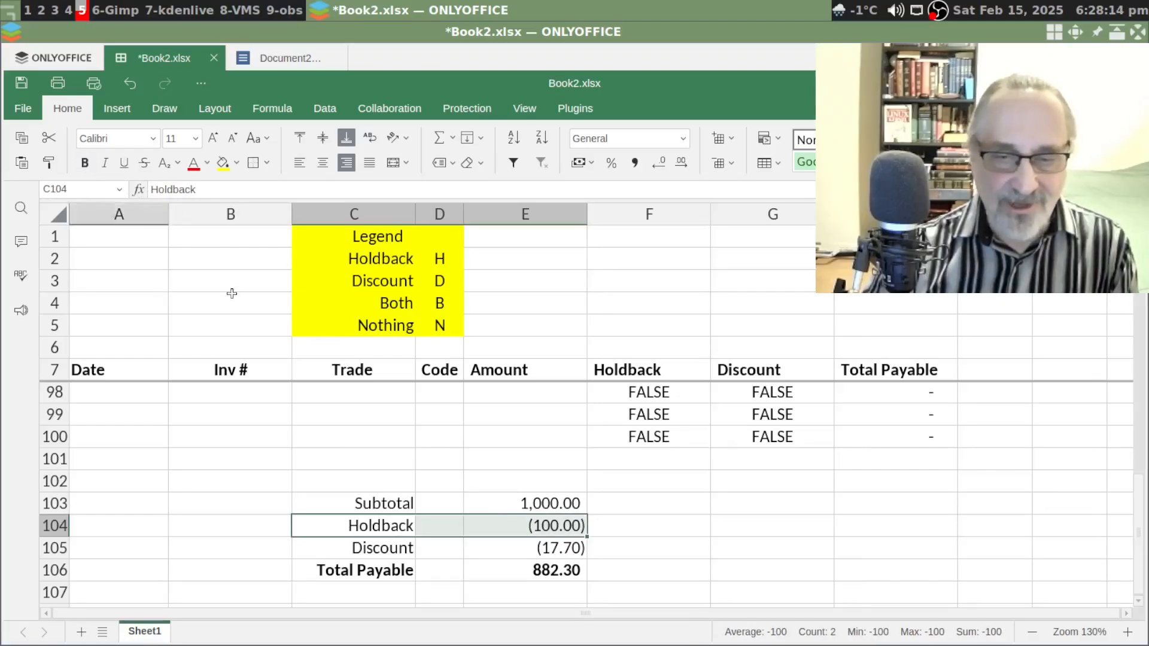
# Enter the label Verify in G106, level with the Total Payable row
pyautogui.click(772, 570)
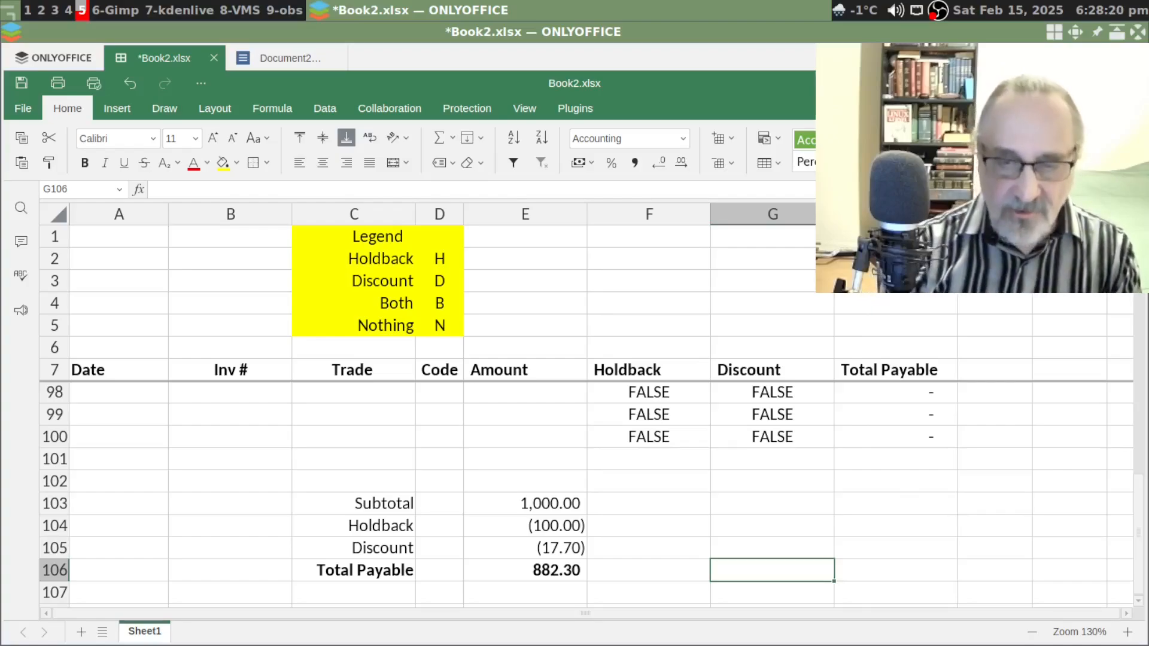
pyautogui.write('Verify')
pyautogui.press('Tab')
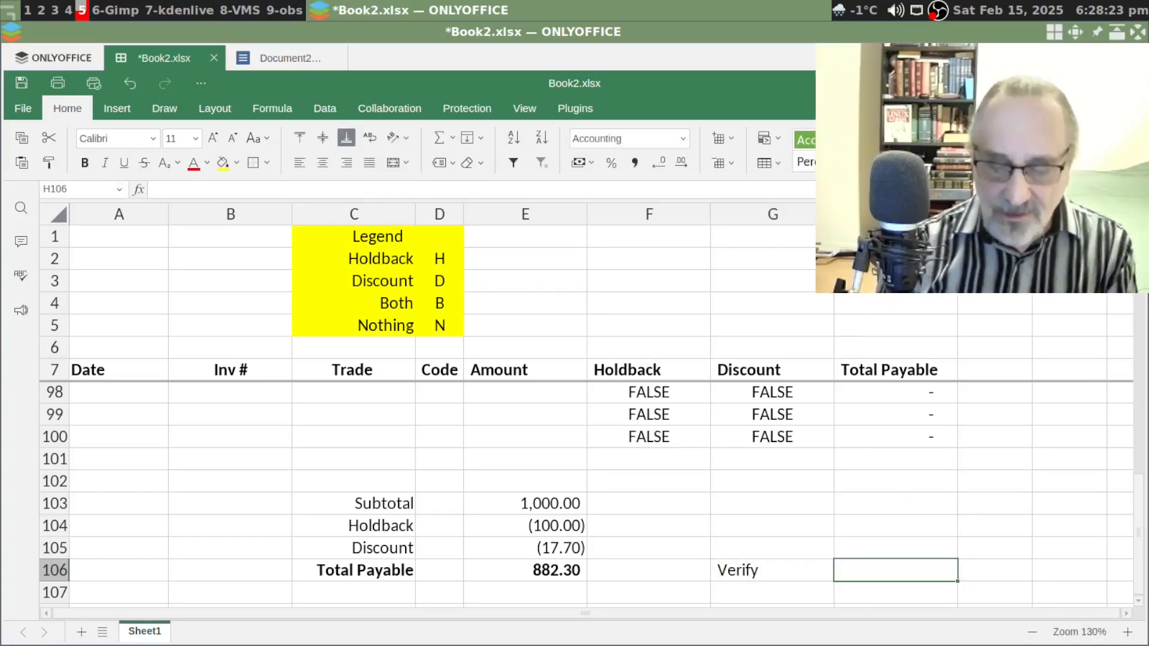
# Enter the formula =subtotal(9,h8:H100) in H106 to cross-check the total payable
pyautogui.write('=sub')
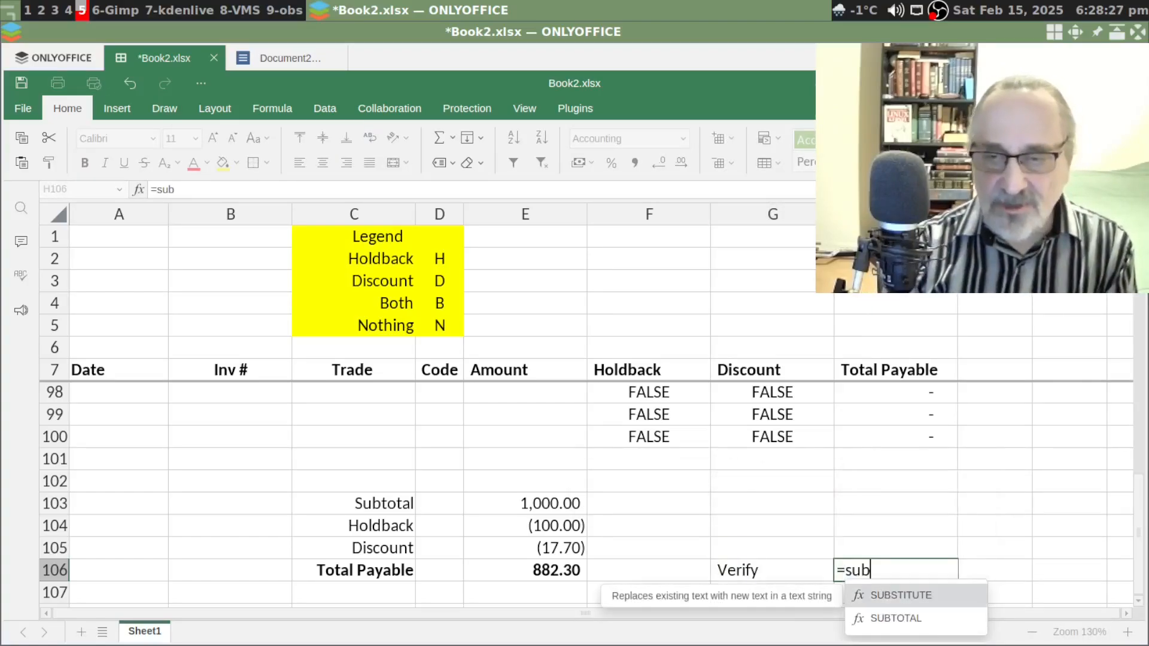
pyautogui.write('total')
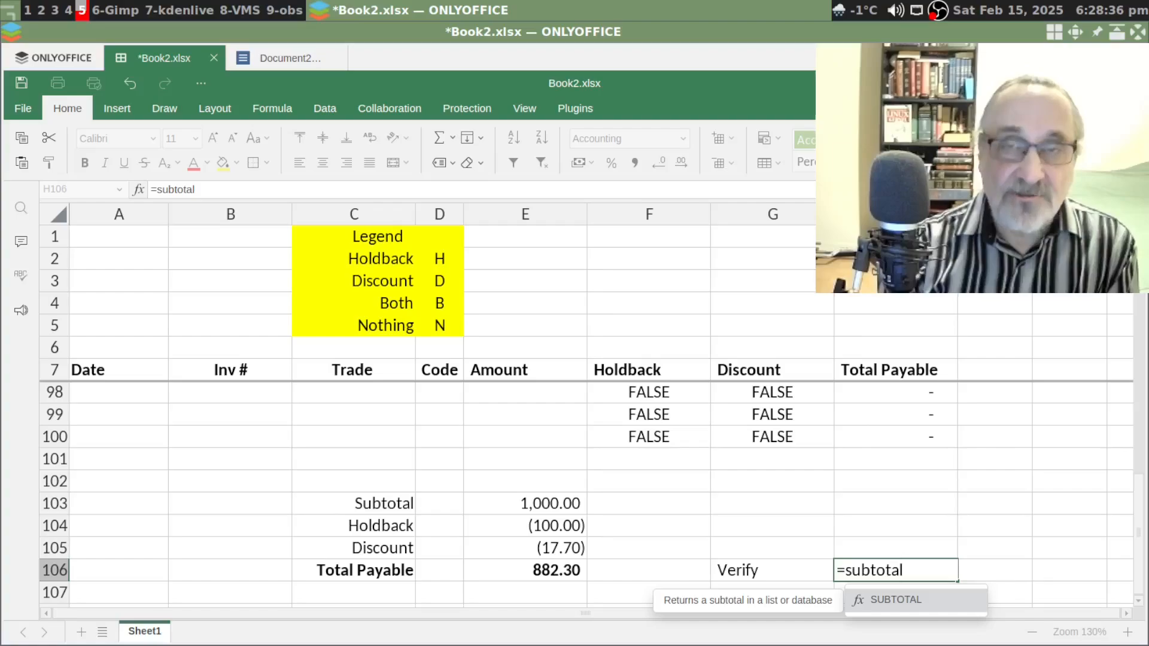
pyautogui.write('(')
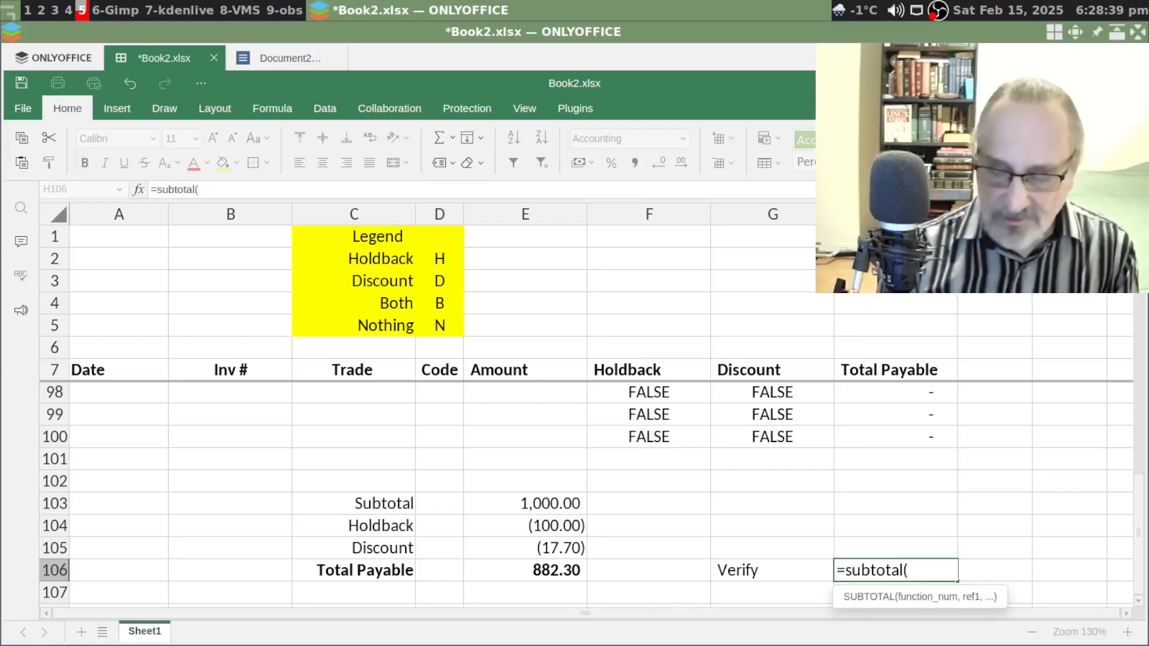
pyautogui.write('9,')
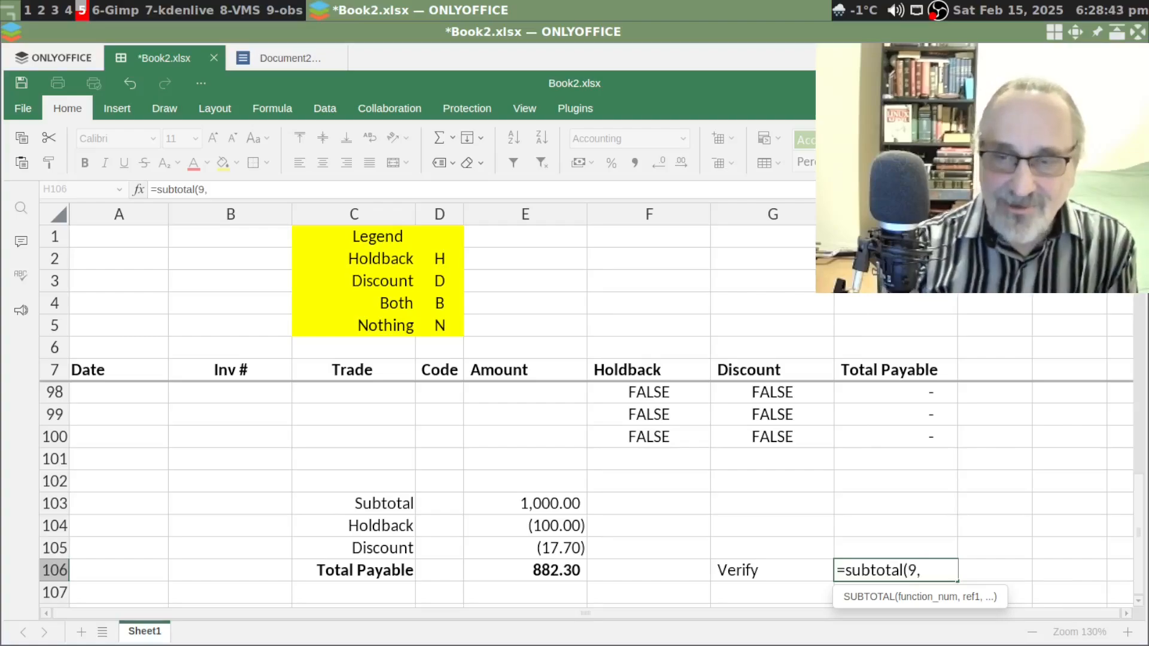
pyautogui.write('h8:')
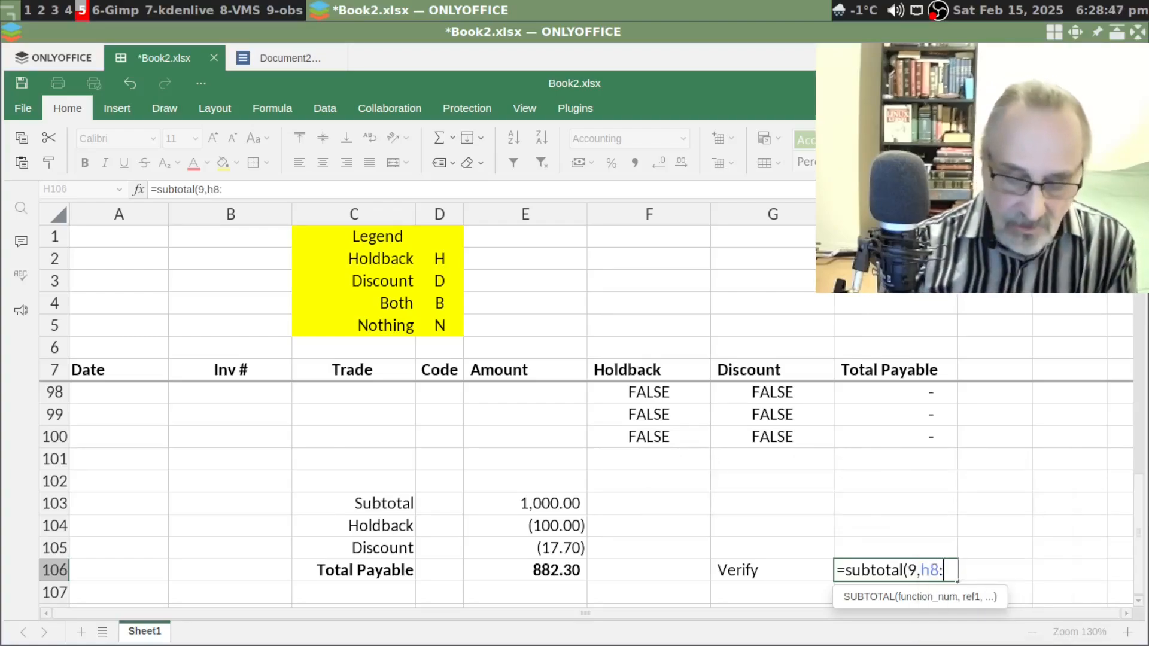
pyautogui.write('H100)')
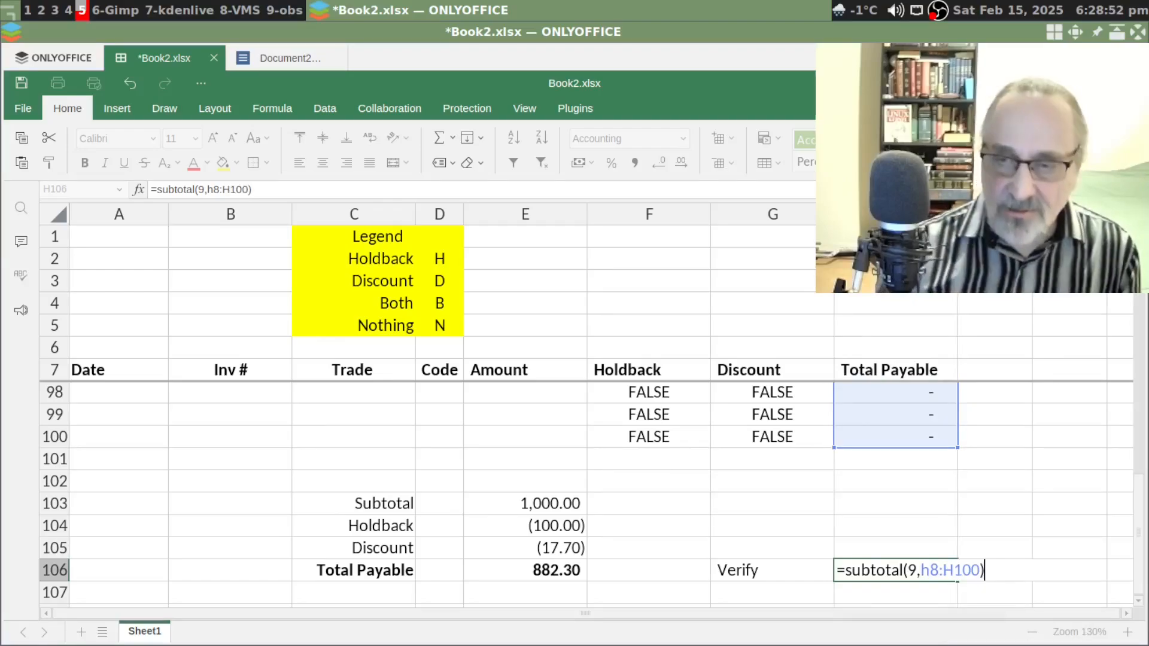
pyautogui.press('Left')
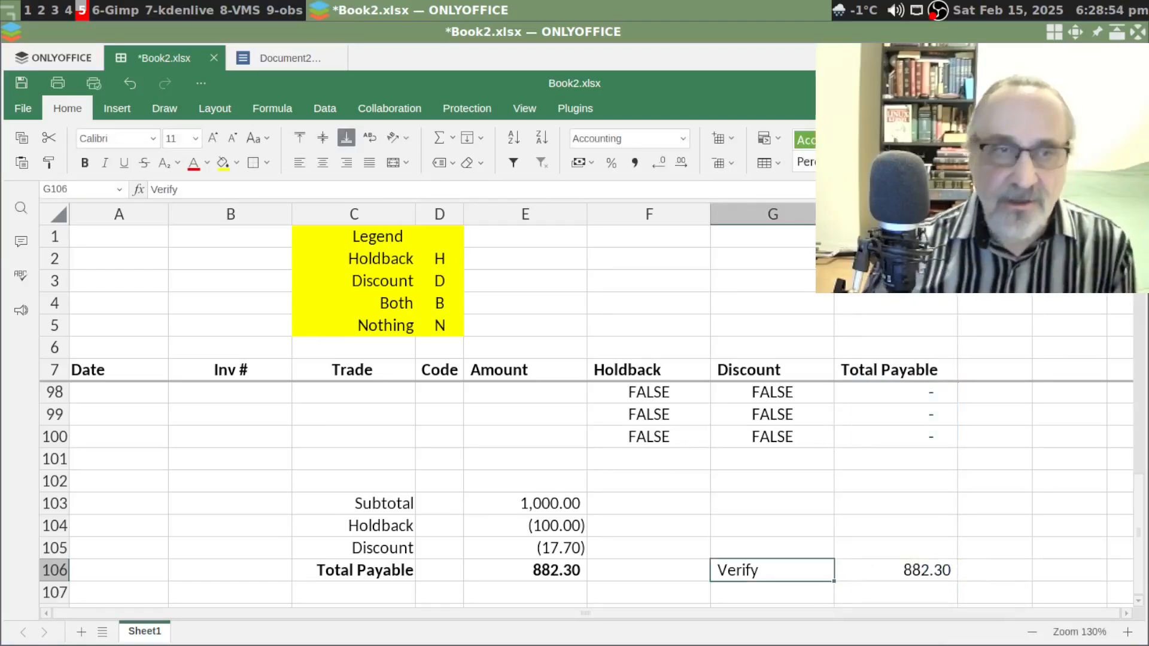
# Right-align the Verify label in G106 and make G106:H106 bold
pyautogui.click(347, 164)
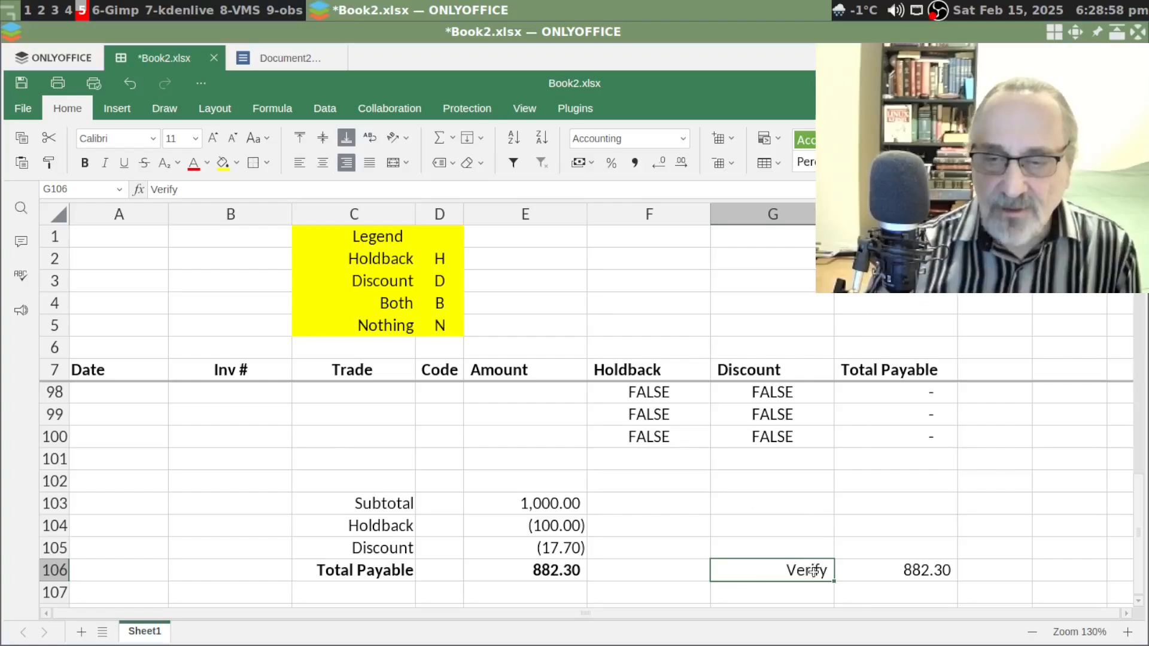
pyautogui.moveTo(814, 571); pyautogui.dragTo(877, 575)
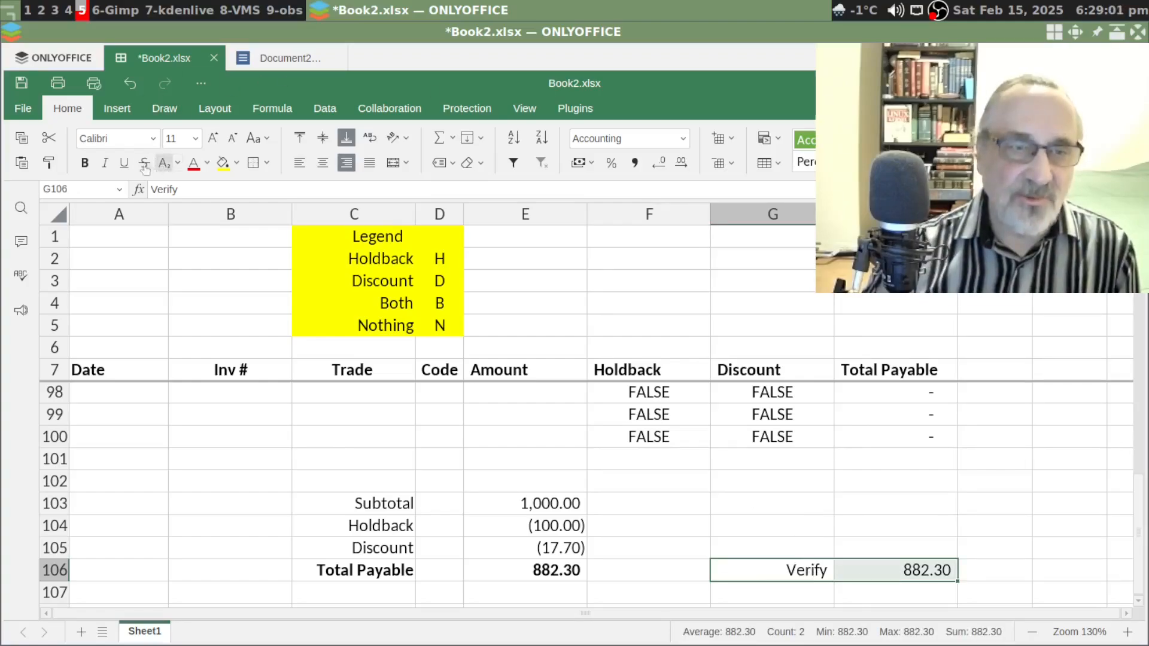
pyautogui.click(84, 162)
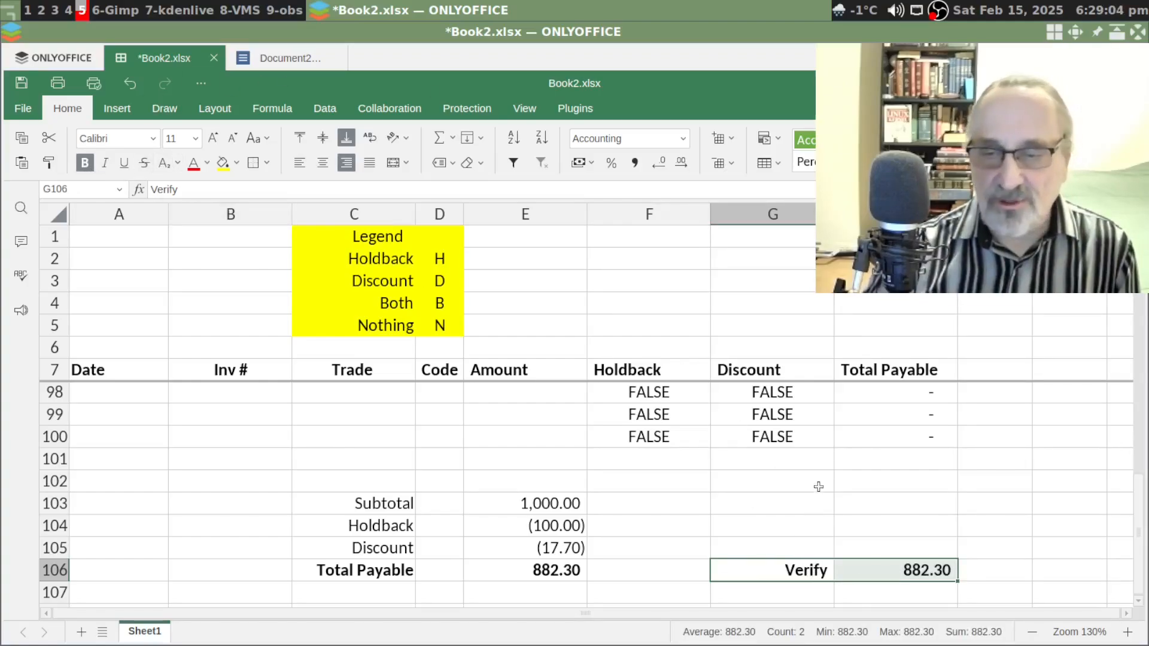
pyautogui.click(838, 497)
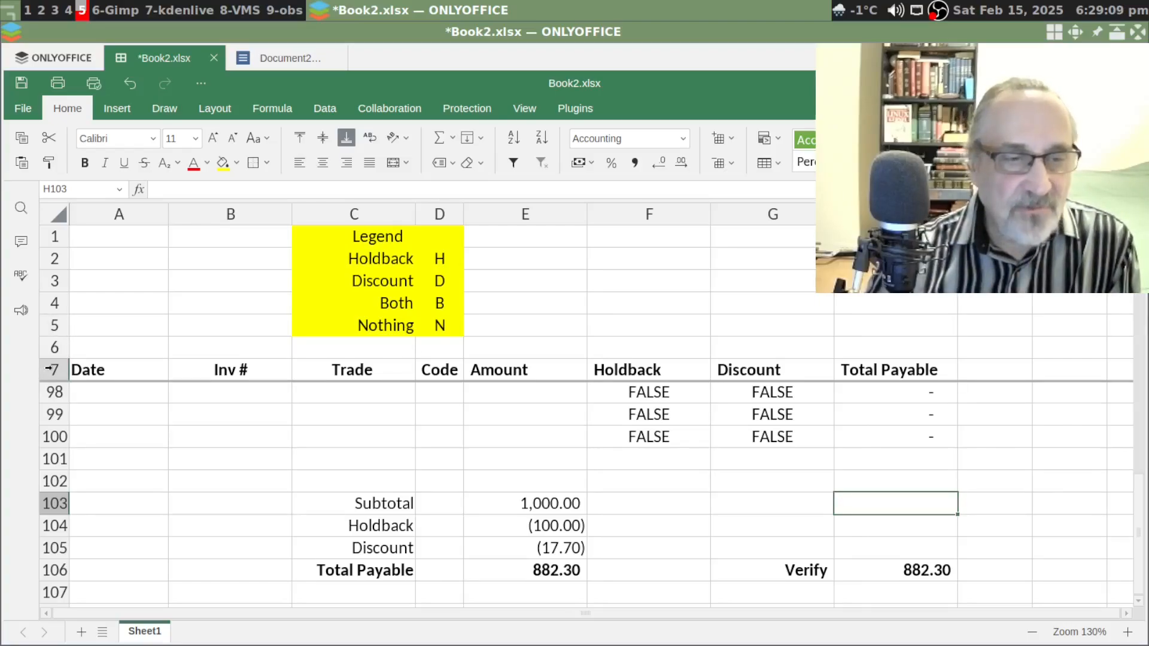
# Add filters to the header row A7:H7, from Date through Total Payable
pyautogui.moveTo(90, 369); pyautogui.dragTo(946, 370)
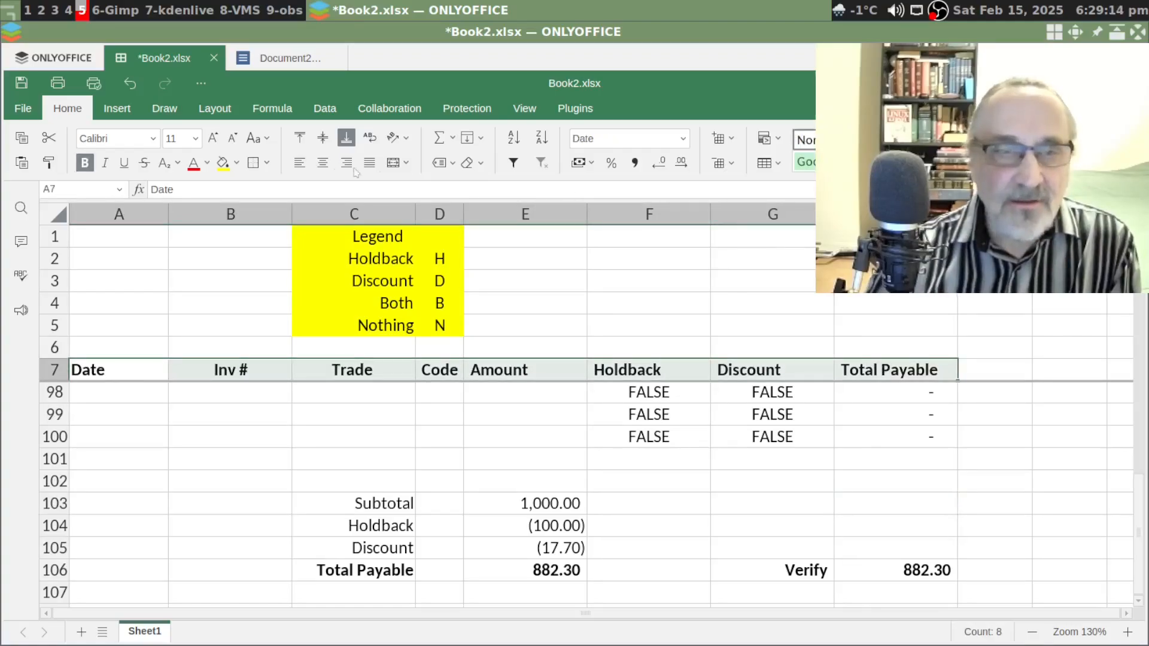
pyautogui.click(328, 111)
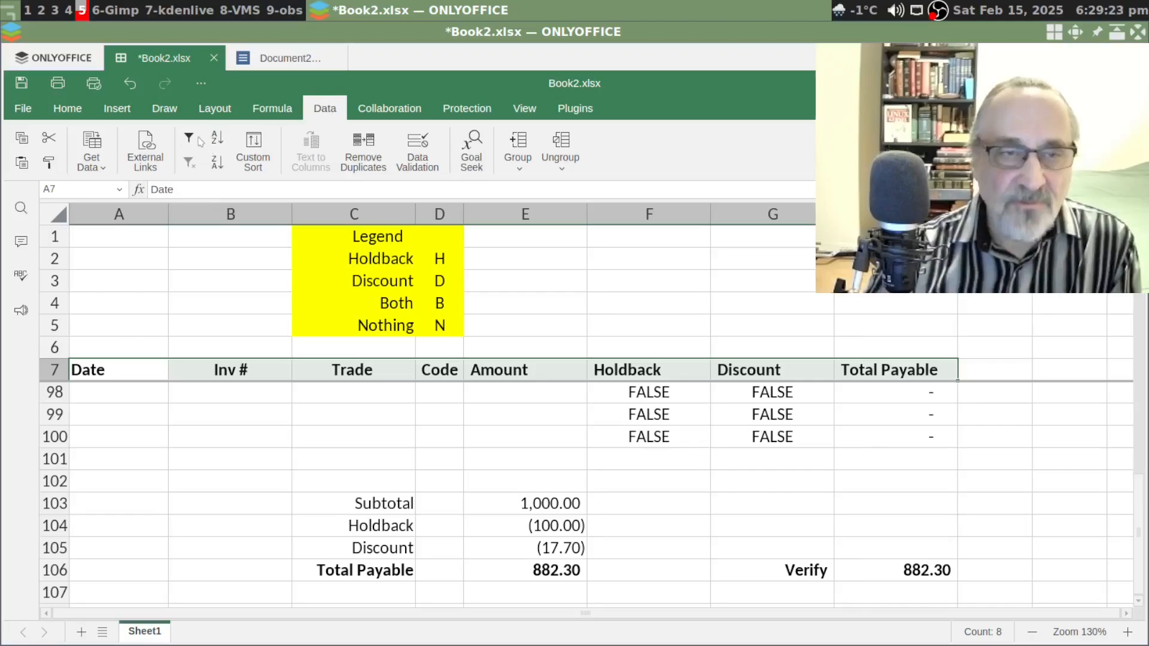
pyautogui.click(190, 140)
# Enter Lumber as the trade in C9 and C10, below the first invoice
pyautogui.click(520, 434)
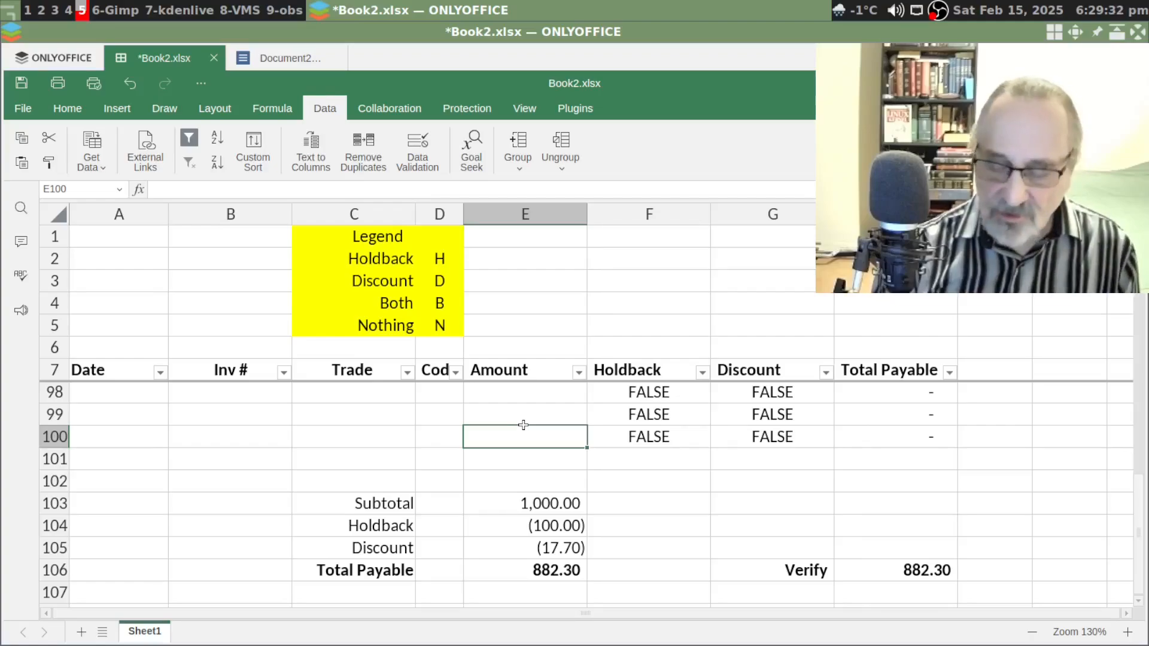
pyautogui.hotkey('ctrl', 'Up')
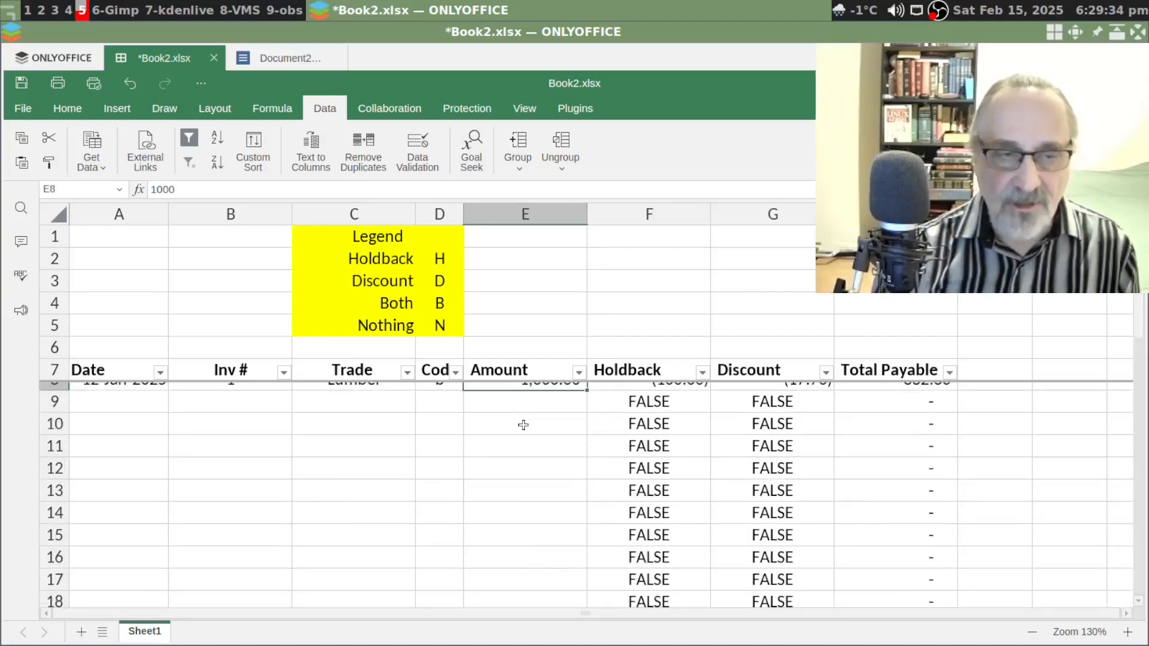
pyautogui.scroll(1, 523, 425)
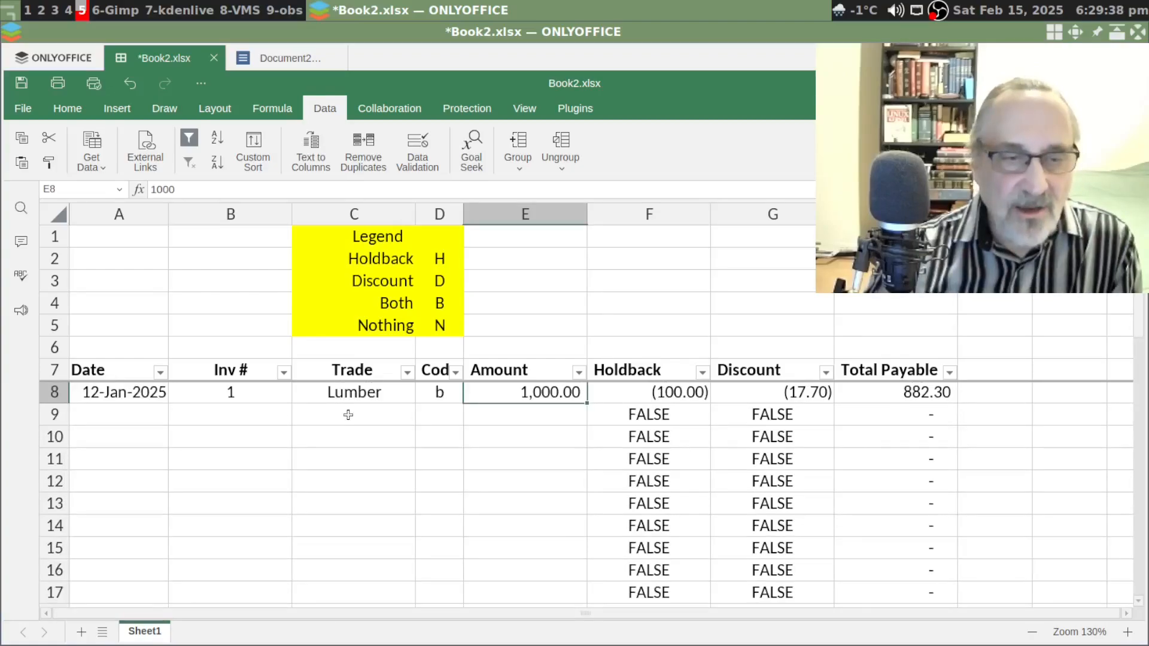
pyautogui.click(348, 412)
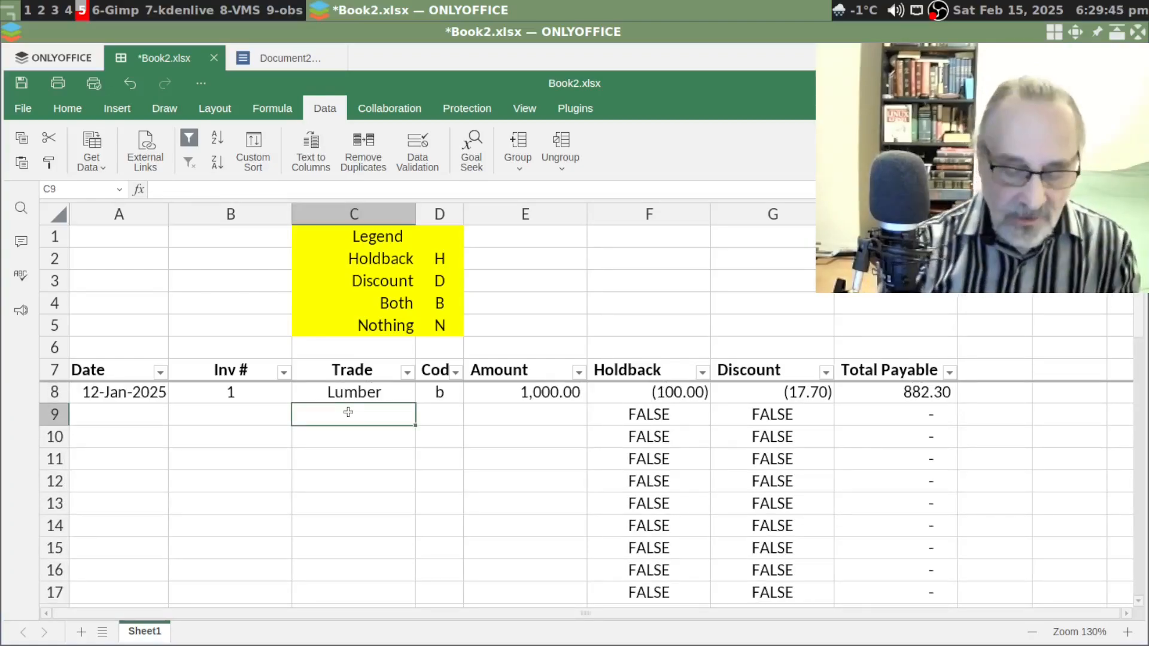
pyautogui.write('l')
pyautogui.press('Return')
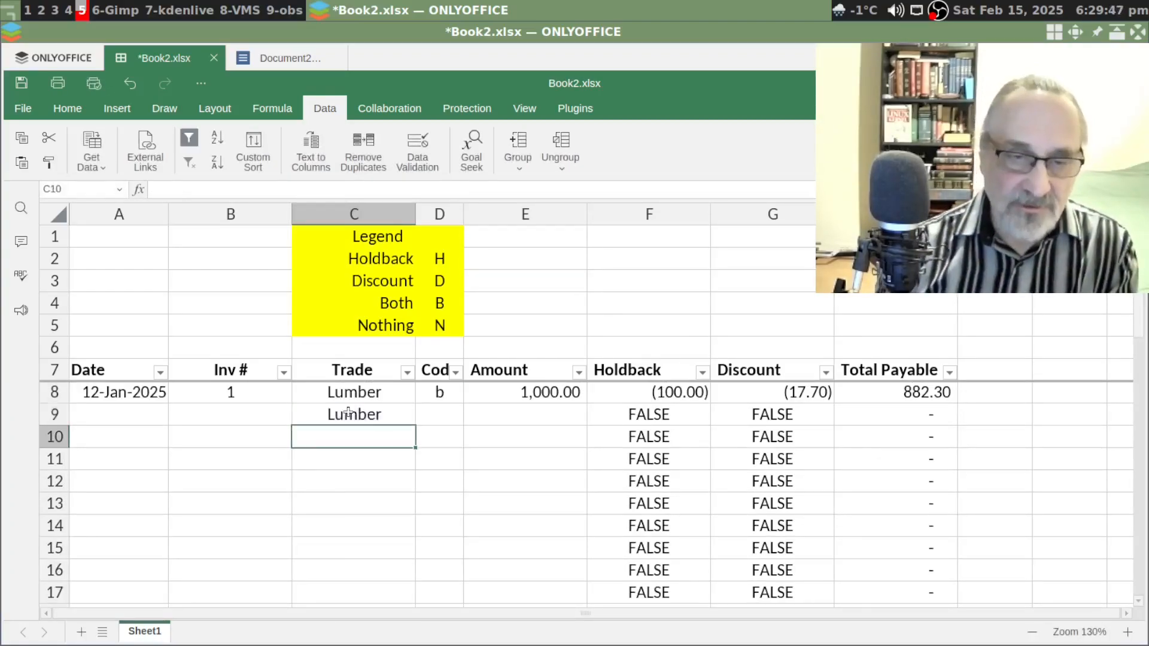
pyautogui.write('lumber')
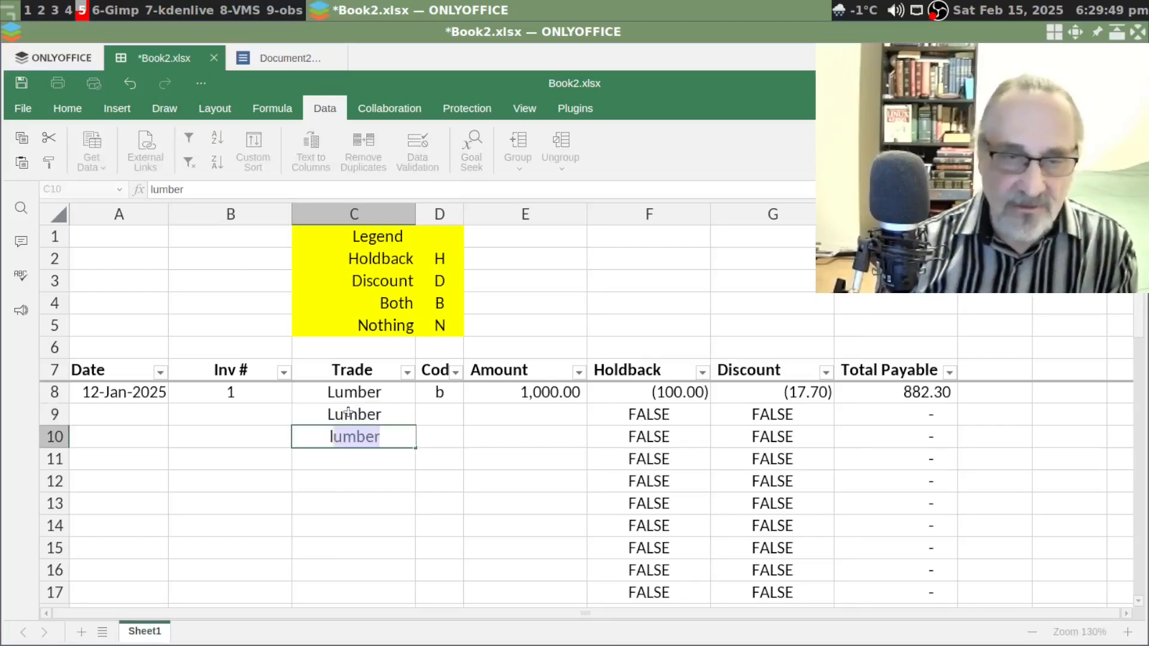
pyautogui.press('Return')
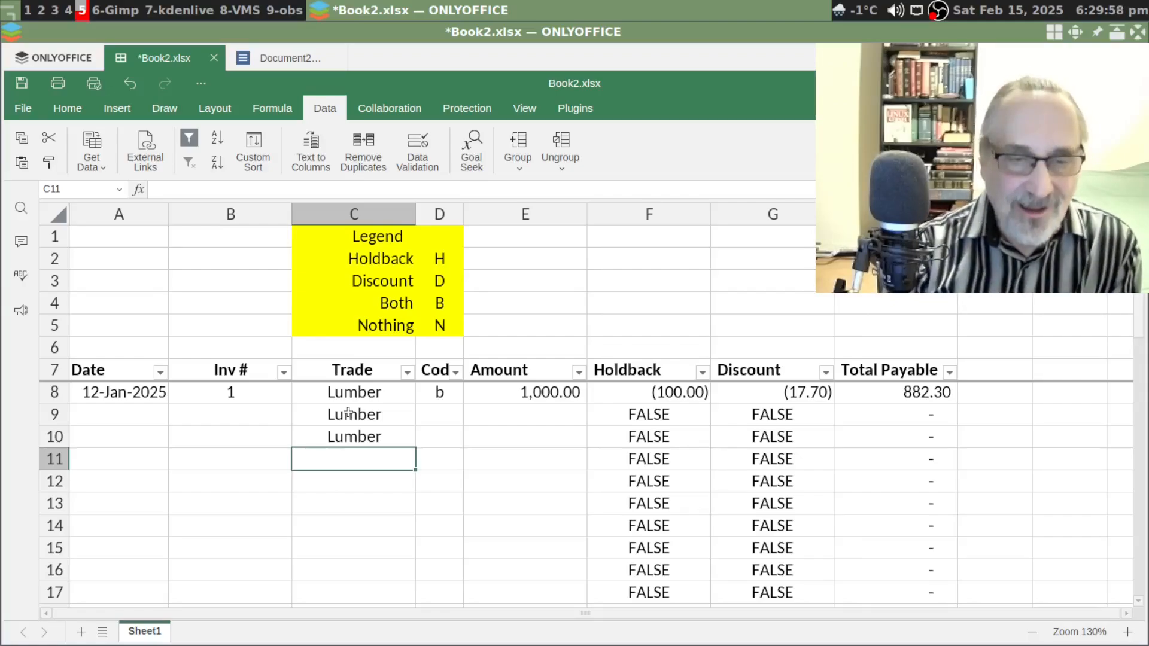
# Enter Hardware Supply as the trade in C11, C12 and C13
pyautogui.write('Hardw')
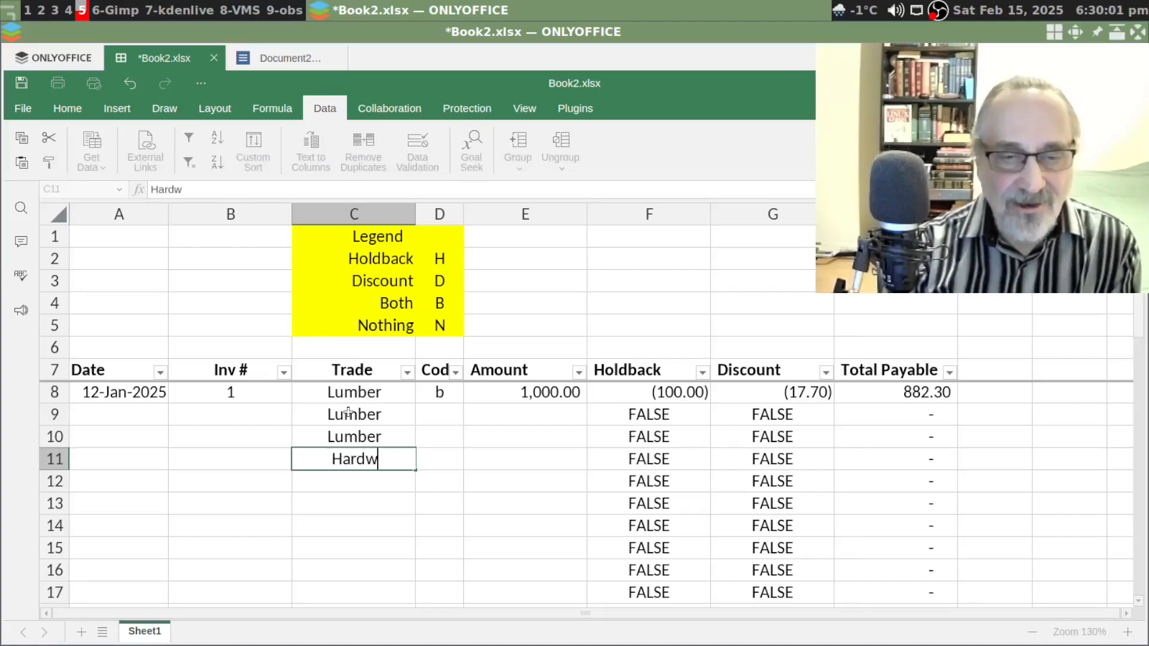
pyautogui.write('are Supply')
pyautogui.press('Return')
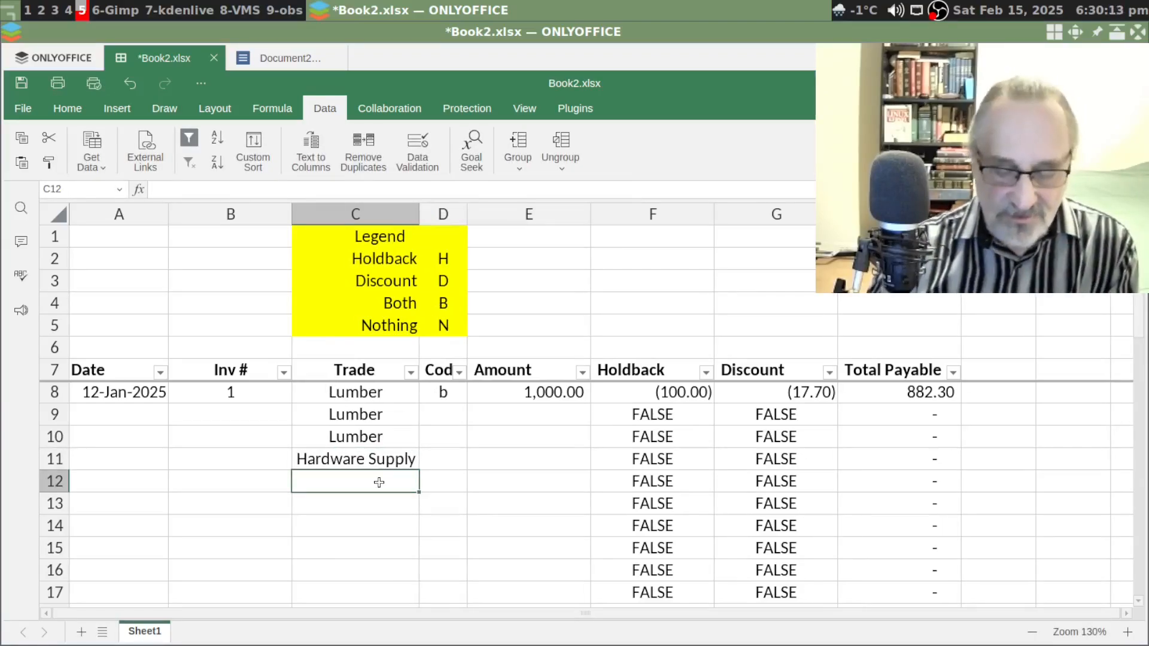
pyautogui.write('h')
pyautogui.press('Return')
pyautogui.write('h')
pyautogui.press('Return')
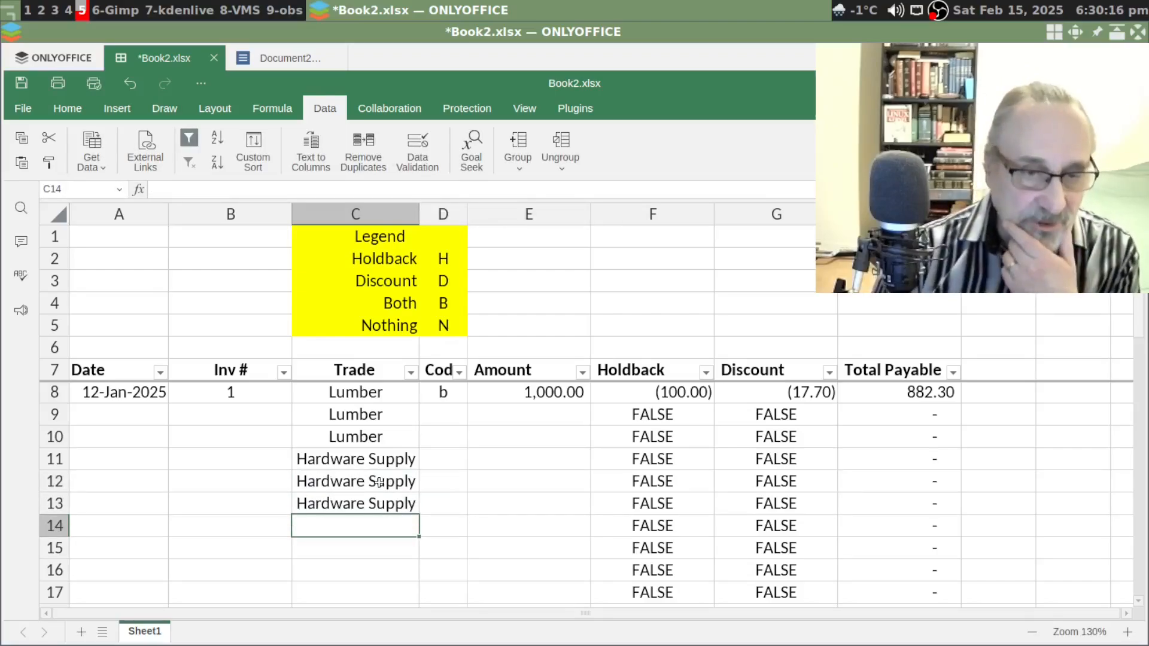
# Enter Brick Layer as the trade in C14, C15 and C16
pyautogui.write('Brick Layer')
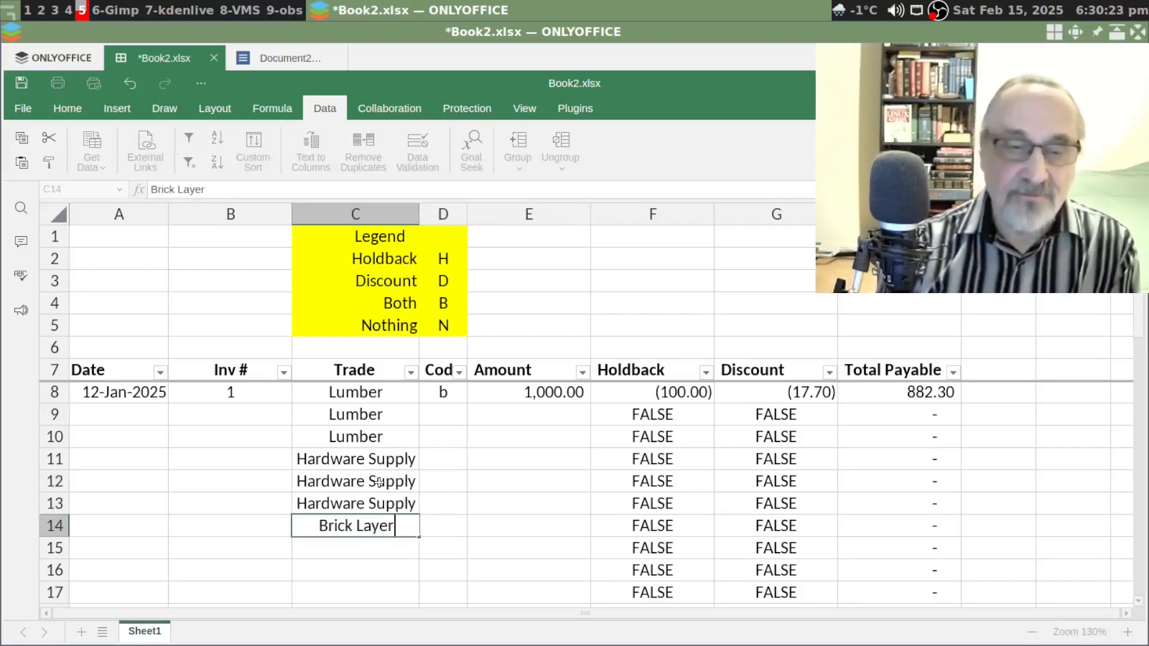
pyautogui.press('Return')
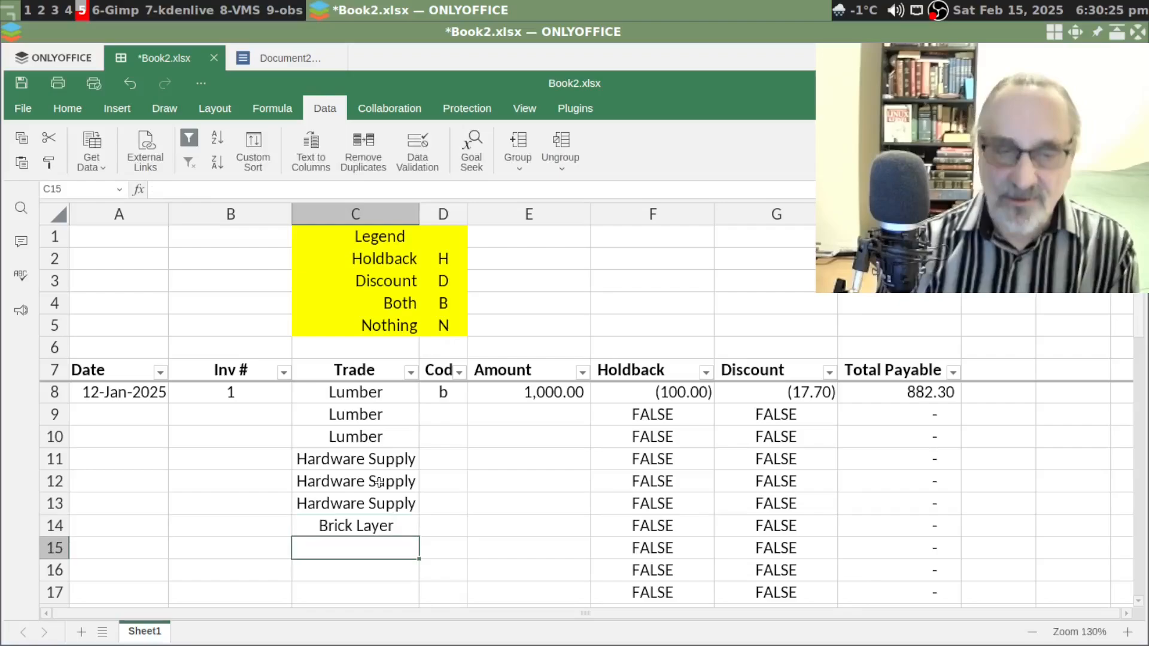
pyautogui.write('b')
pyautogui.press('Return')
pyautogui.write('b')
pyautogui.press('Return')
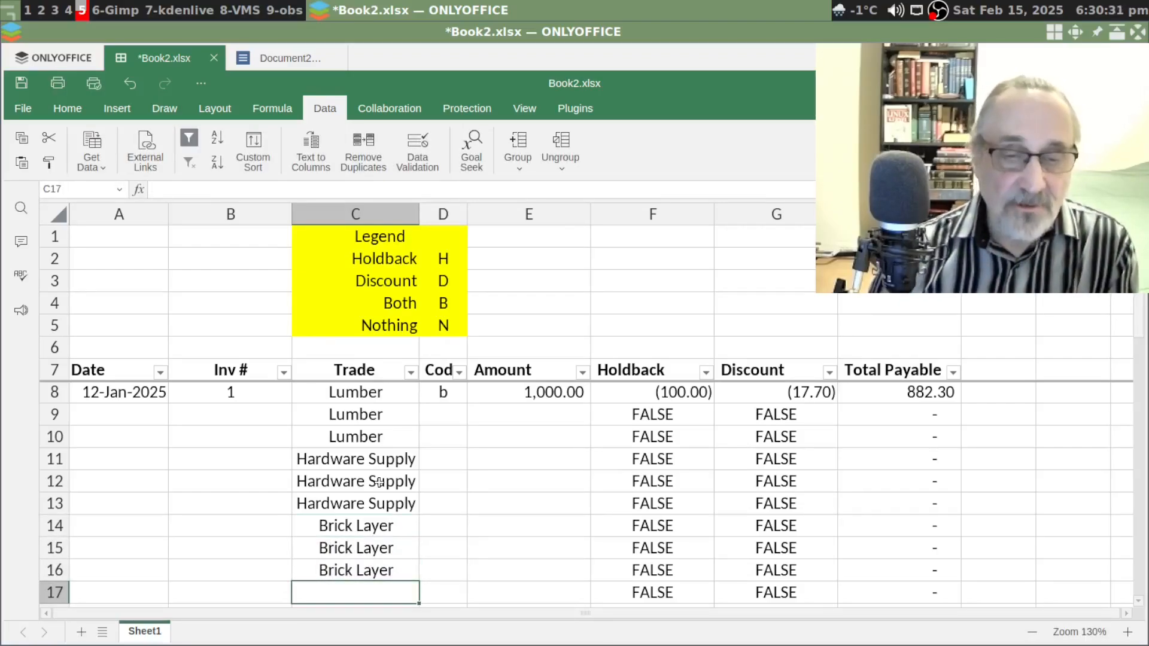
# Enter Framer as the trade in C17, C18 and C19
pyautogui.write('Framer')
pyautogui.press('Return')
pyautogui.write('f')
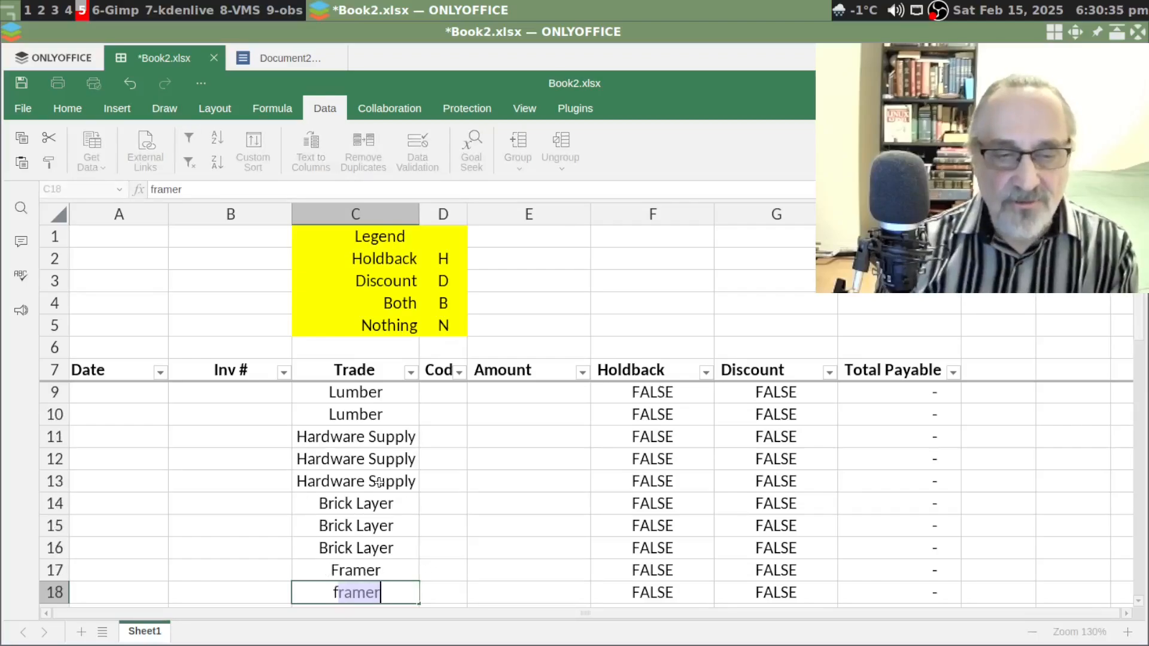
pyautogui.press('Return')
pyautogui.write('f')
pyautogui.press('Return')
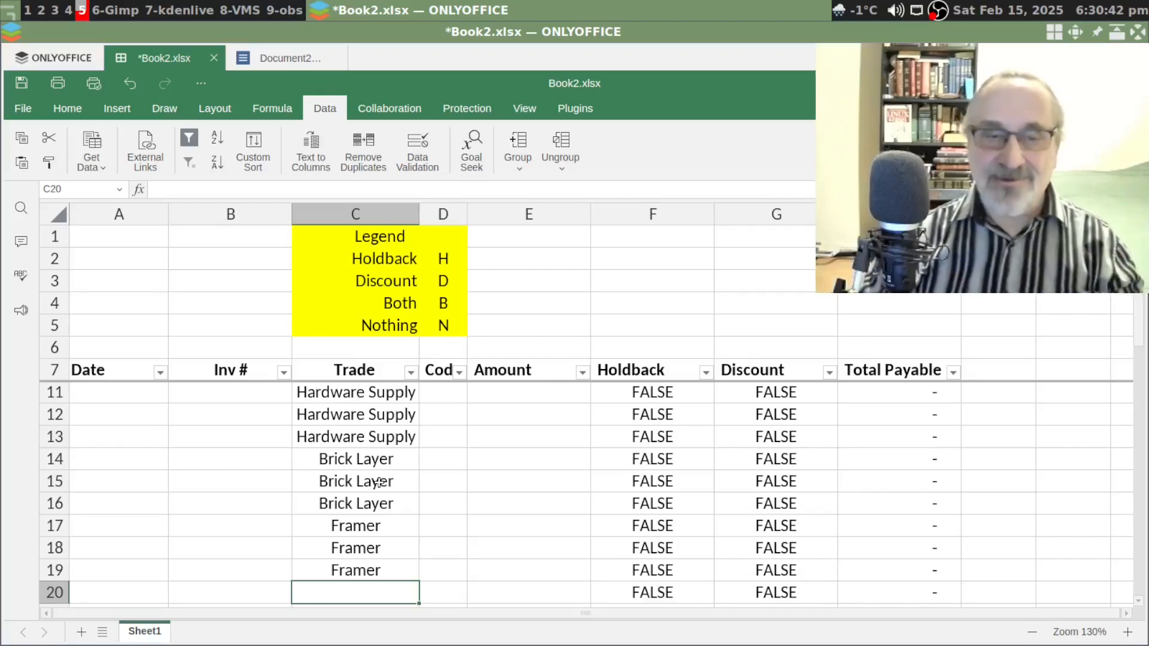
pyautogui.press('Up')
pyautogui.press('Up')
pyautogui.press('Up')
pyautogui.press('Up')
pyautogui.press('Up')
pyautogui.press('Up')
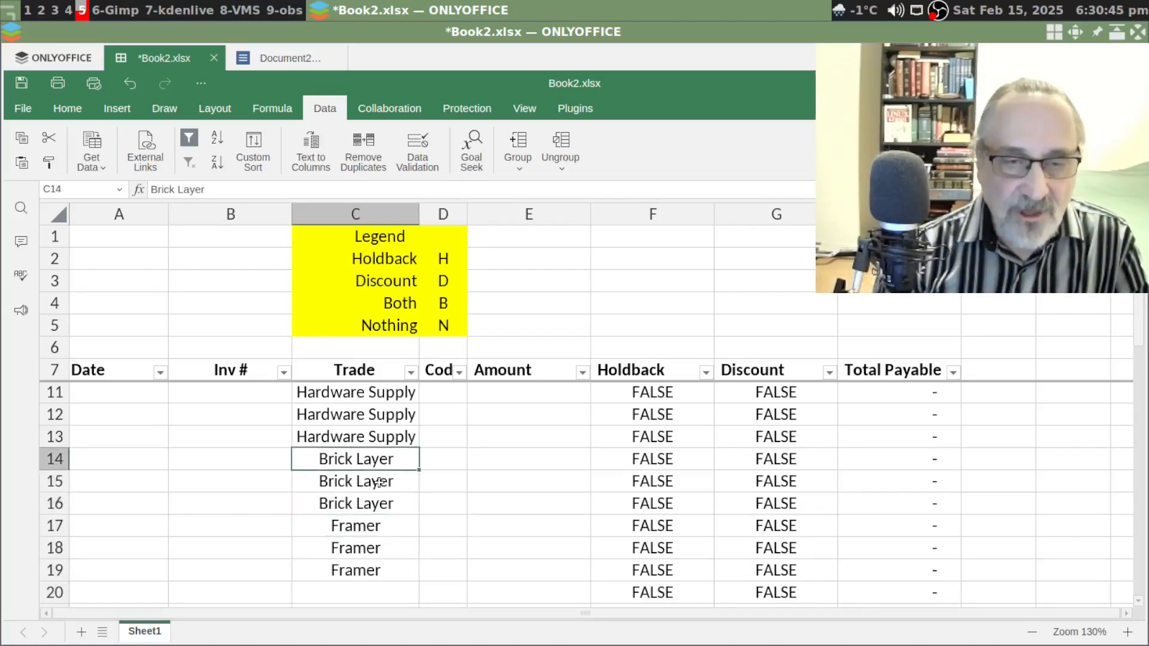
pyautogui.press('Up')
pyautogui.press('Up')
pyautogui.press('Up')
pyautogui.press('Up')
pyautogui.press('Up')
pyautogui.press('Up')
pyautogui.press('Up')
pyautogui.press('Up')
pyautogui.press('Up')
pyautogui.press('Up')
pyautogui.press('Up')
pyautogui.press('Up')
pyautogui.press('Up')
pyautogui.press('Down')
pyautogui.press('Down')
pyautogui.press('Down')
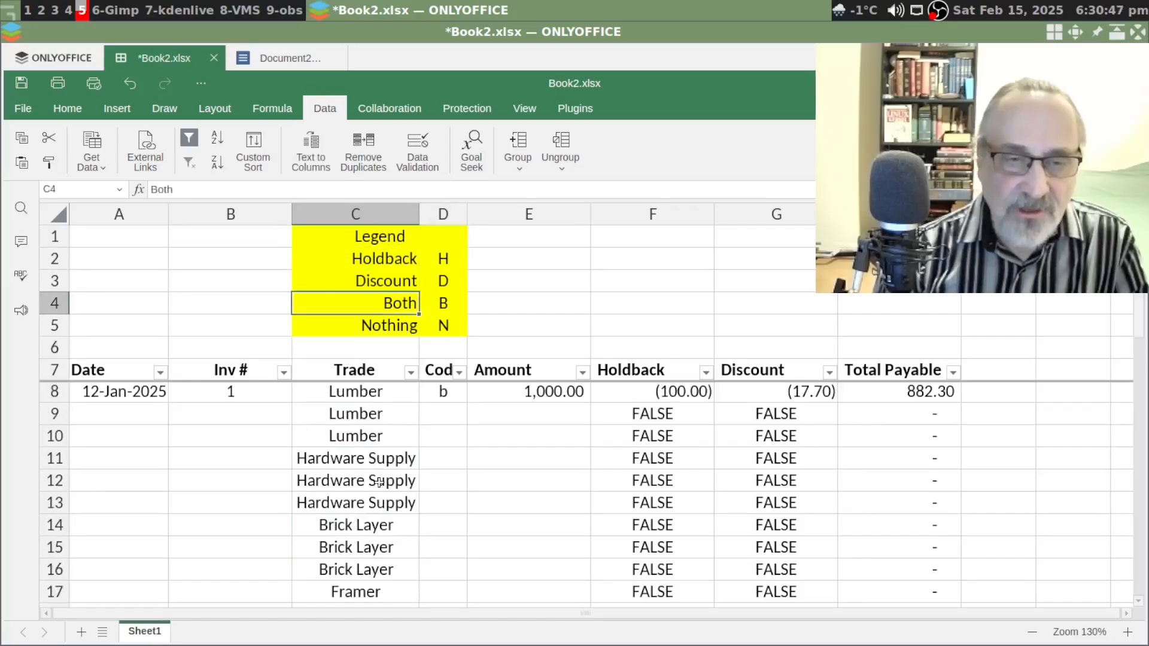
pyautogui.press('Down')
pyautogui.press('Down')
pyautogui.press('Down')
pyautogui.press('Down')
pyautogui.press('Down')
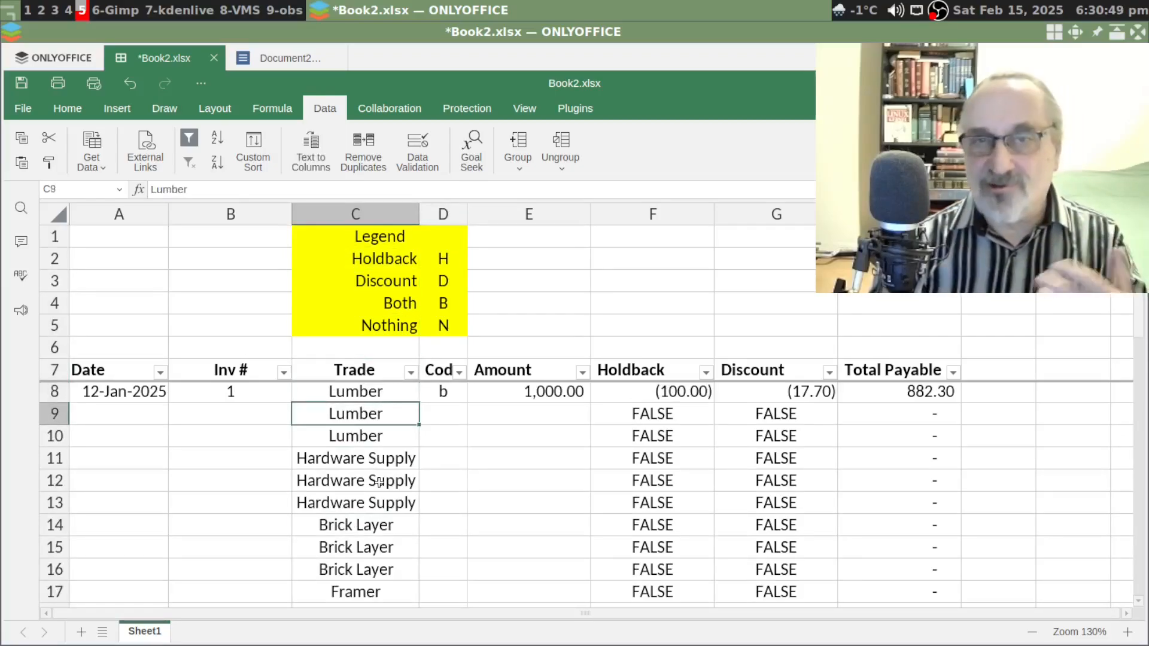
pyautogui.press('Down')
pyautogui.press('Down')
pyautogui.press('Down')
pyautogui.press('Down')
pyautogui.press('Up')
pyautogui.press('Up')
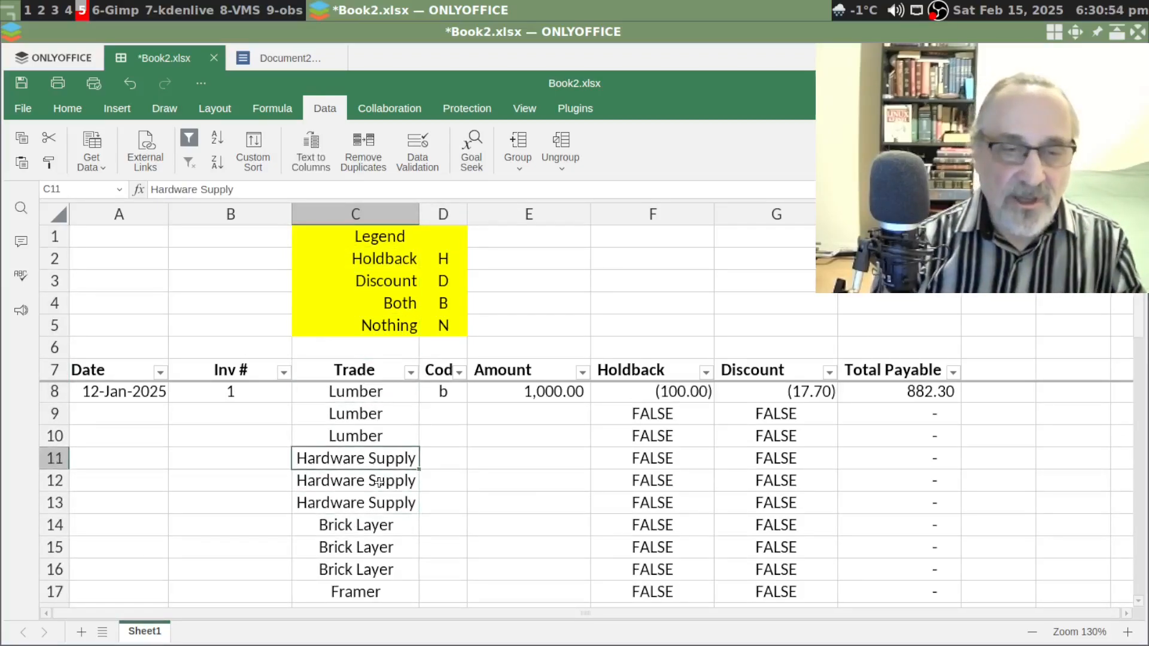
pyautogui.press('Up')
pyautogui.press('Up')
pyautogui.press('Up')
pyautogui.press('Down')
pyautogui.press('Down')
pyautogui.press('Left')
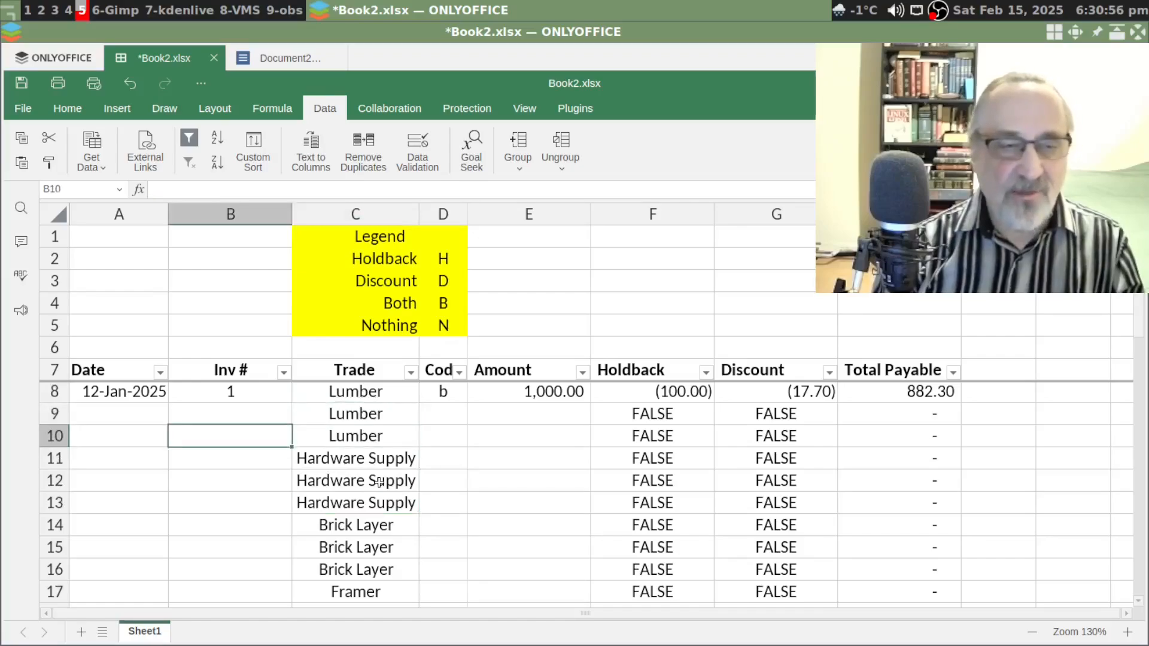
pyautogui.press('Up')
pyautogui.press('Left')
pyautogui.press('Right')
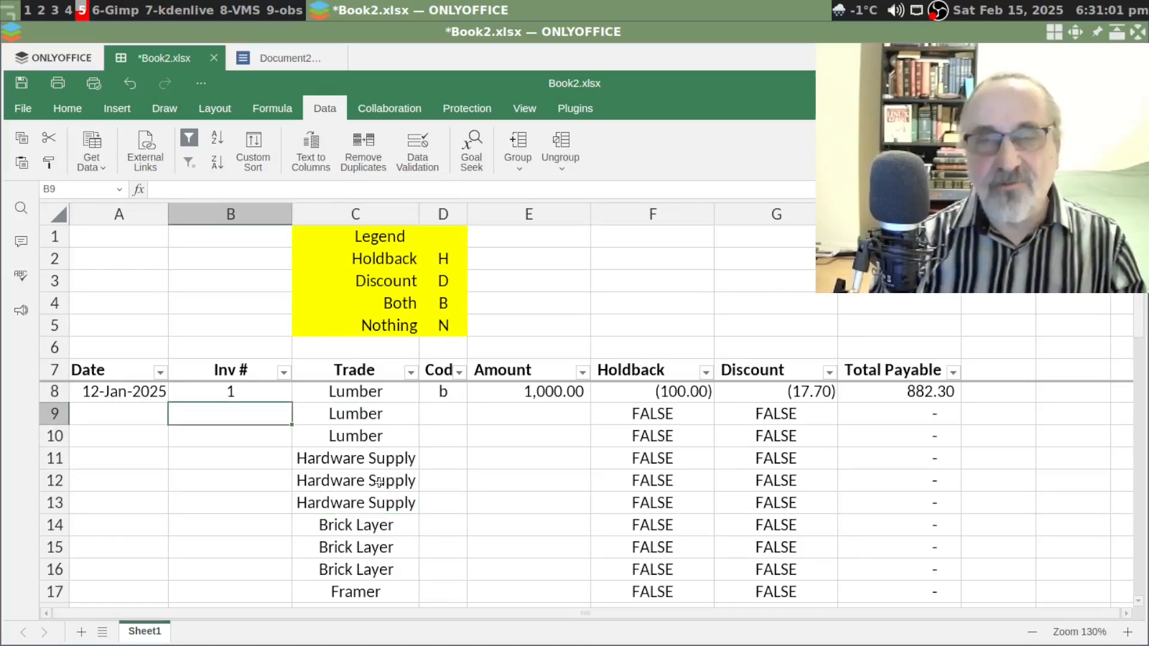
# Enter code D for the three Lumber invoices in D8, D9 and D10
pyautogui.press('Right')
pyautogui.press('Right')
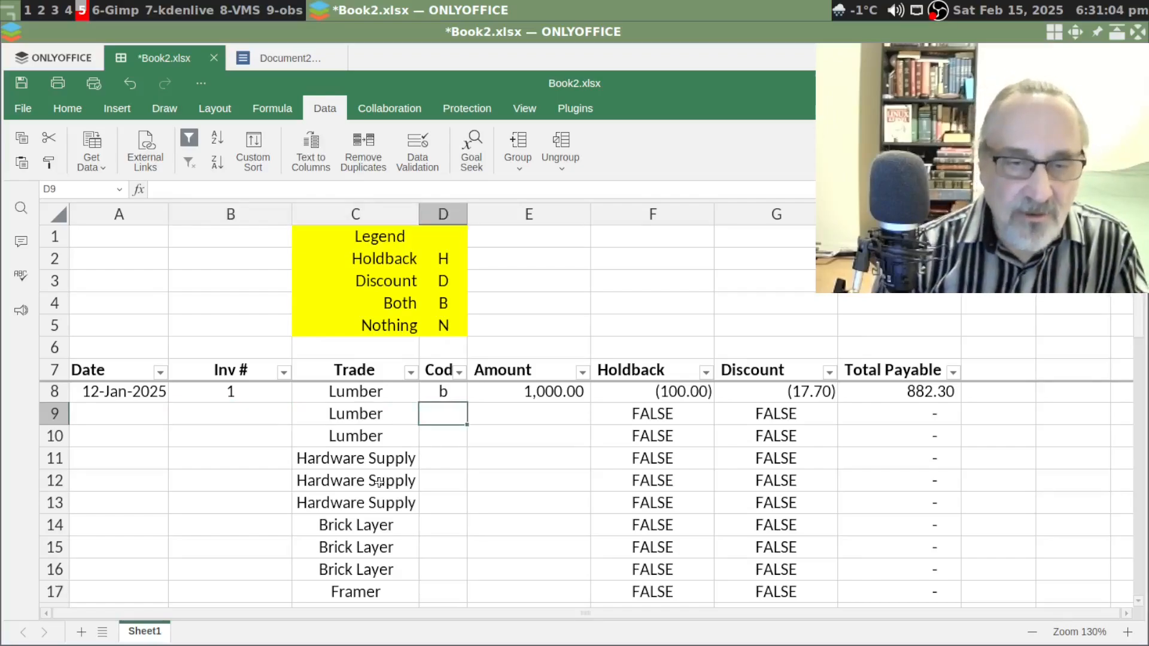
pyautogui.press('Up')
pyautogui.write('d')
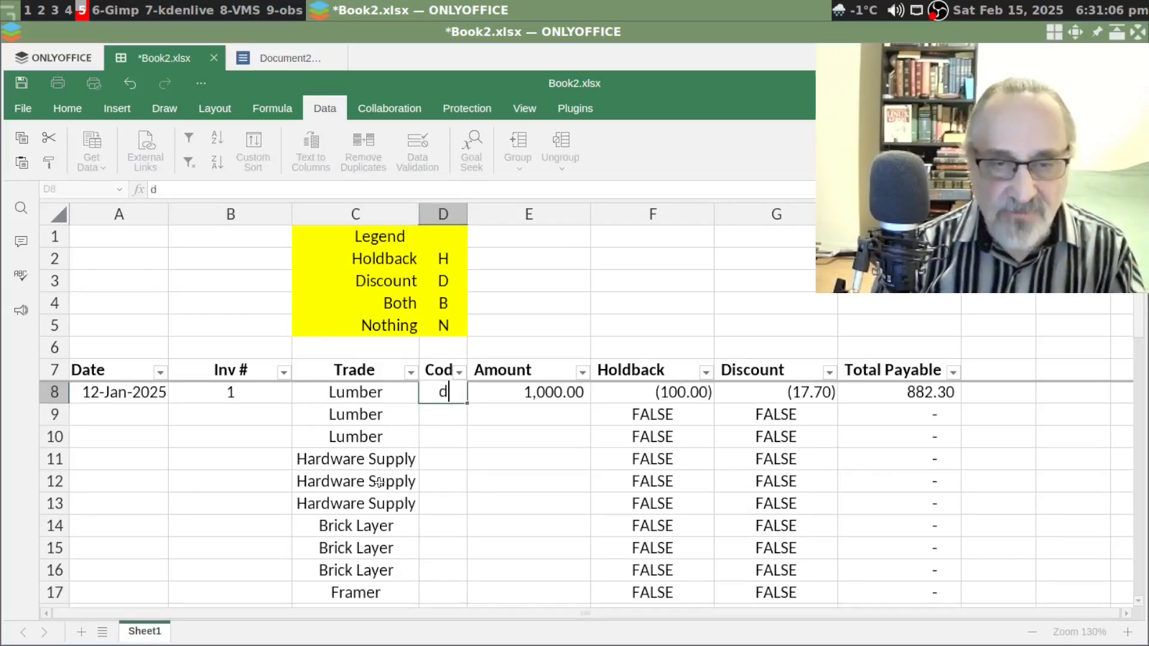
pyautogui.press('Return')
pyautogui.press('Up')
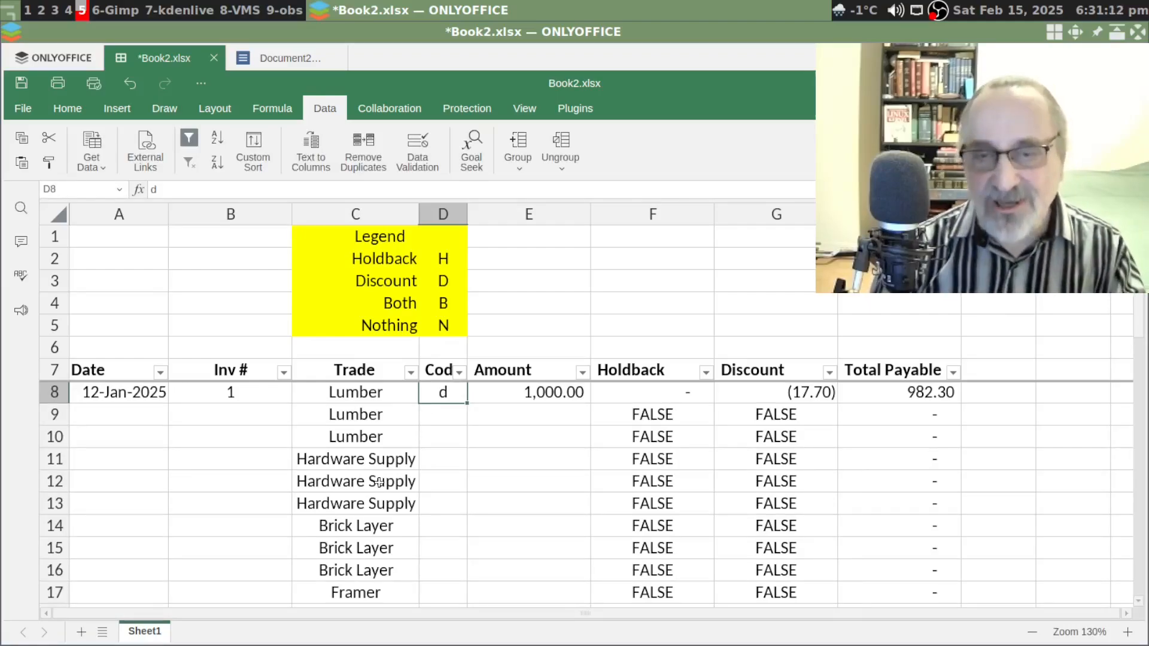
pyautogui.press('Return')
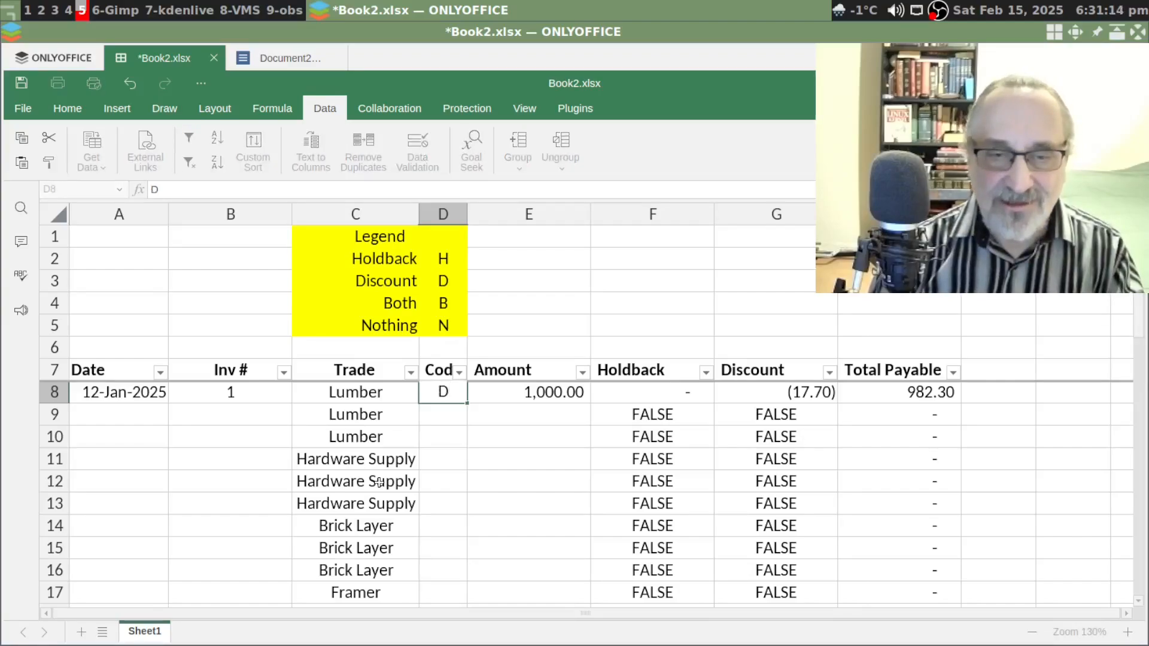
pyautogui.press('Down')
pyautogui.write('D')
pyautogui.press('Return')
pyautogui.write('D')
pyautogui.press('Return')
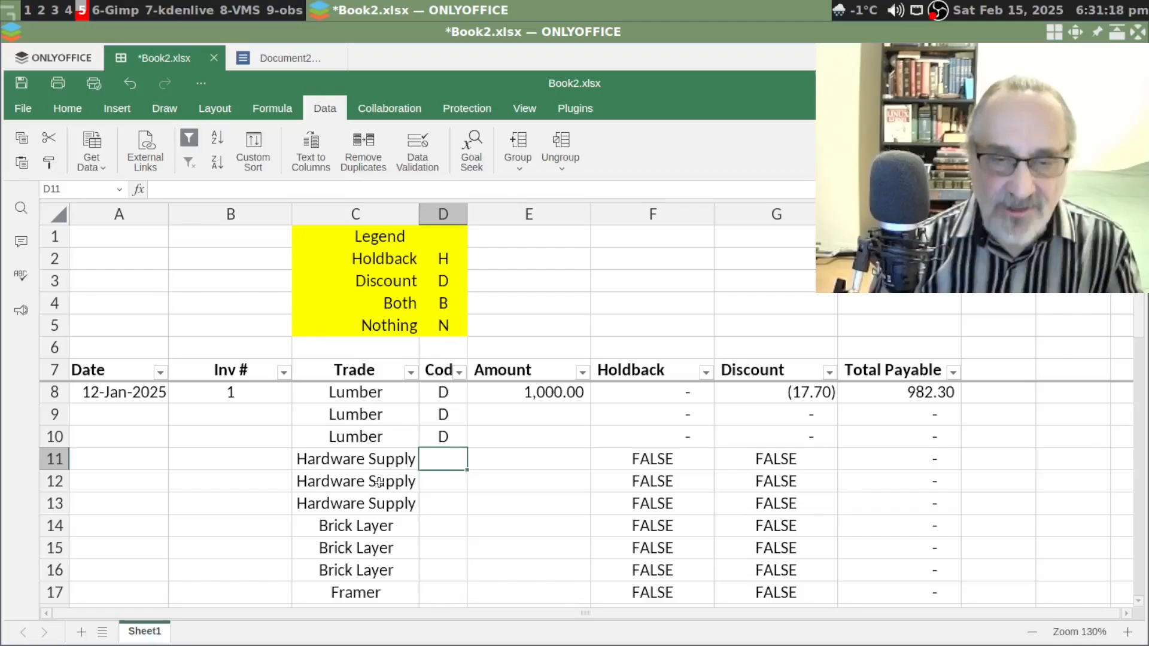
# Enter code N for the three Hardware Supply invoices in D11, D12 and D13
pyautogui.write('N')
pyautogui.press('Return')
pyautogui.write('N')
pyautogui.press('Return')
pyautogui.write('N')
pyautogui.press('Return')
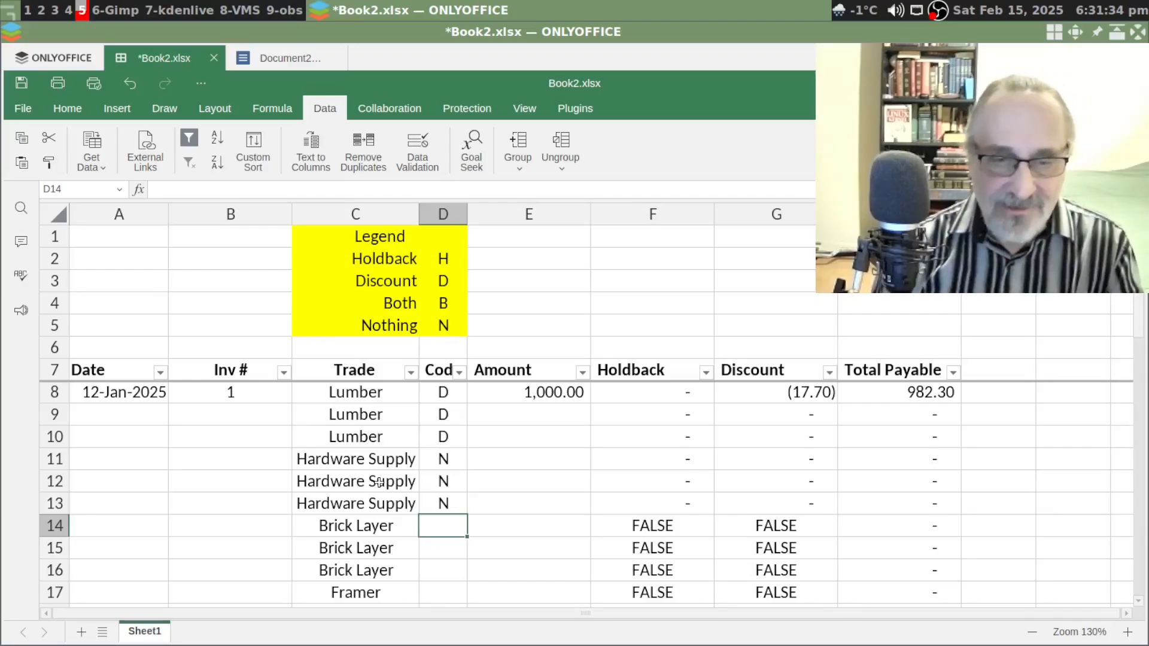
# Enter code B for the three Brick Layer invoices in D14, D15 and D16
pyautogui.write('B')
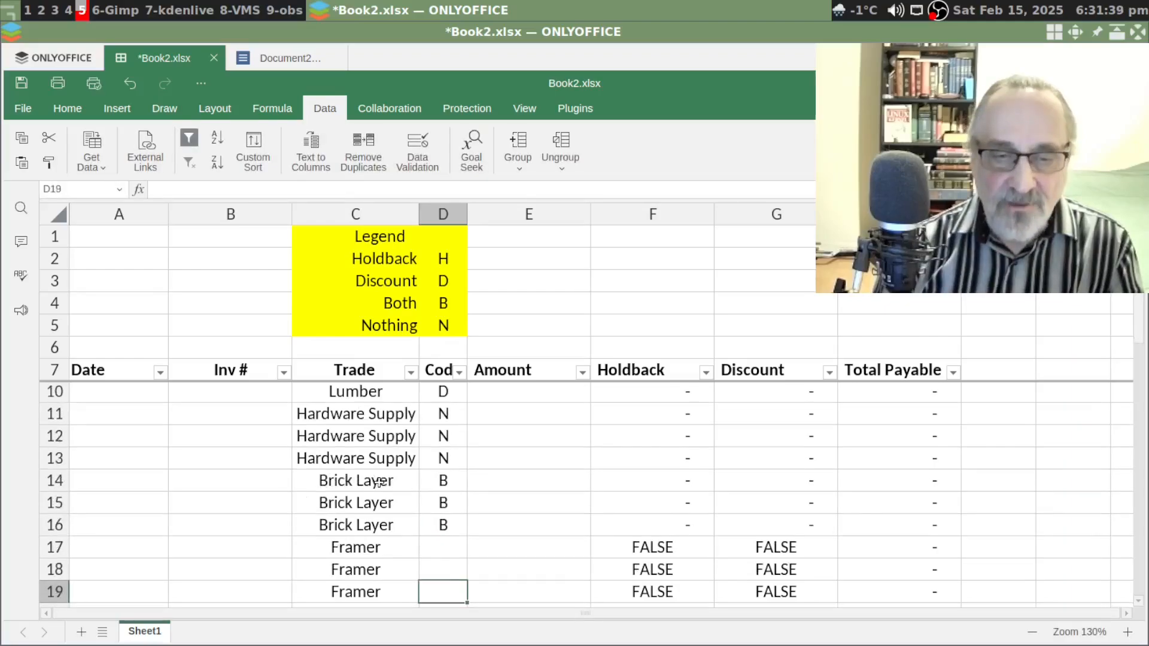
pyautogui.press('Down')
pyautogui.press('Down')
# Check the code for Holdback in the yellow legend
pyautogui.press('Up')
pyautogui.press('Up')
pyautogui.press('Up')
pyautogui.press('Up')
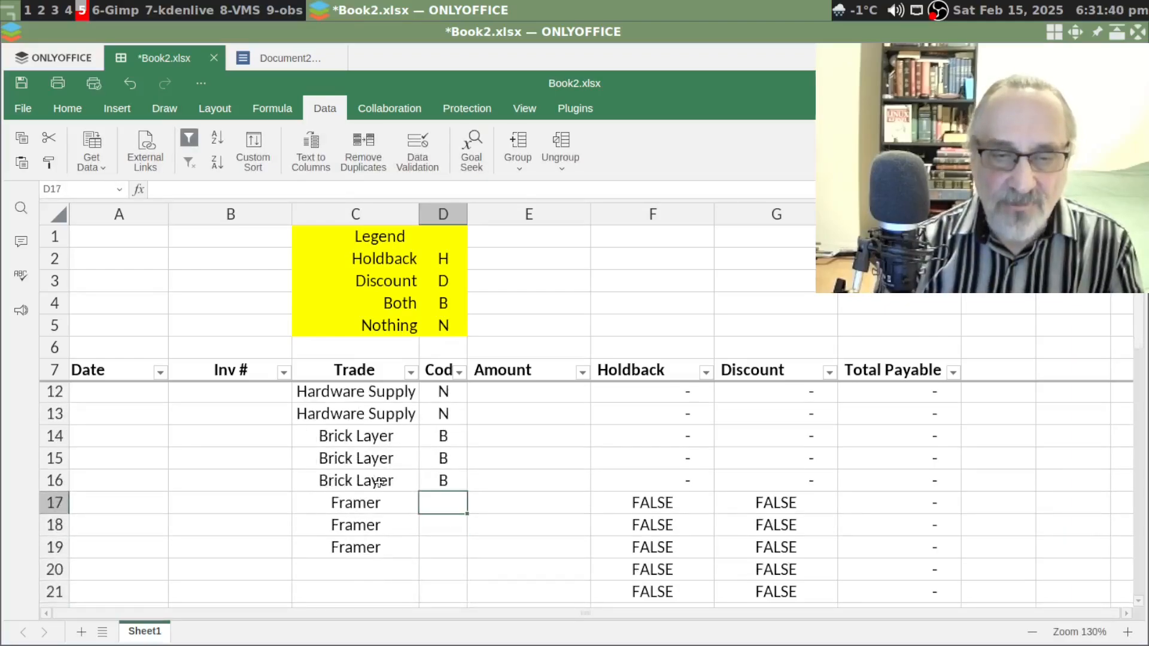
pyautogui.press('Up')
pyautogui.press('Up')
pyautogui.press('Up')
pyautogui.press('Up')
pyautogui.press('Up')
pyautogui.press('Up')
pyautogui.press('Up')
pyautogui.press('Up')
pyautogui.press('Up')
pyautogui.press('Up')
pyautogui.press('Up')
pyautogui.press('Up')
pyautogui.press('Up')
pyautogui.press('Up')
pyautogui.press('Up')
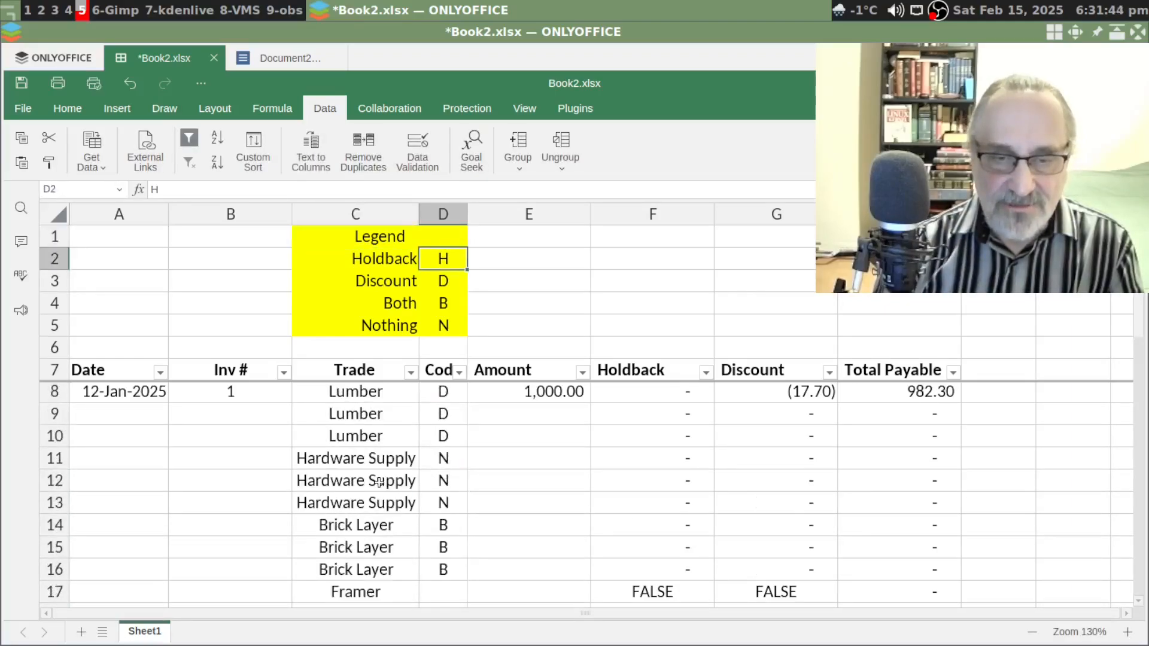
# Enter code H for the three Framer invoices in D17, D18 and D19
pyautogui.press('Down')
pyautogui.press('Down')
pyautogui.press('Down')
pyautogui.press('Down')
pyautogui.press('Down')
pyautogui.press('Down')
pyautogui.press('Down')
pyautogui.press('Down')
pyautogui.press('Down')
pyautogui.press('Down')
pyautogui.press('Down')
pyautogui.press('Down')
pyautogui.press('Down')
pyautogui.press('Down')
pyautogui.press('Down')
pyautogui.press('Down')
pyautogui.press('Down')
pyautogui.press('Down')
pyautogui.press('Down')
pyautogui.press('Down')
pyautogui.press('Up')
pyautogui.press('Up')
pyautogui.press('Up')
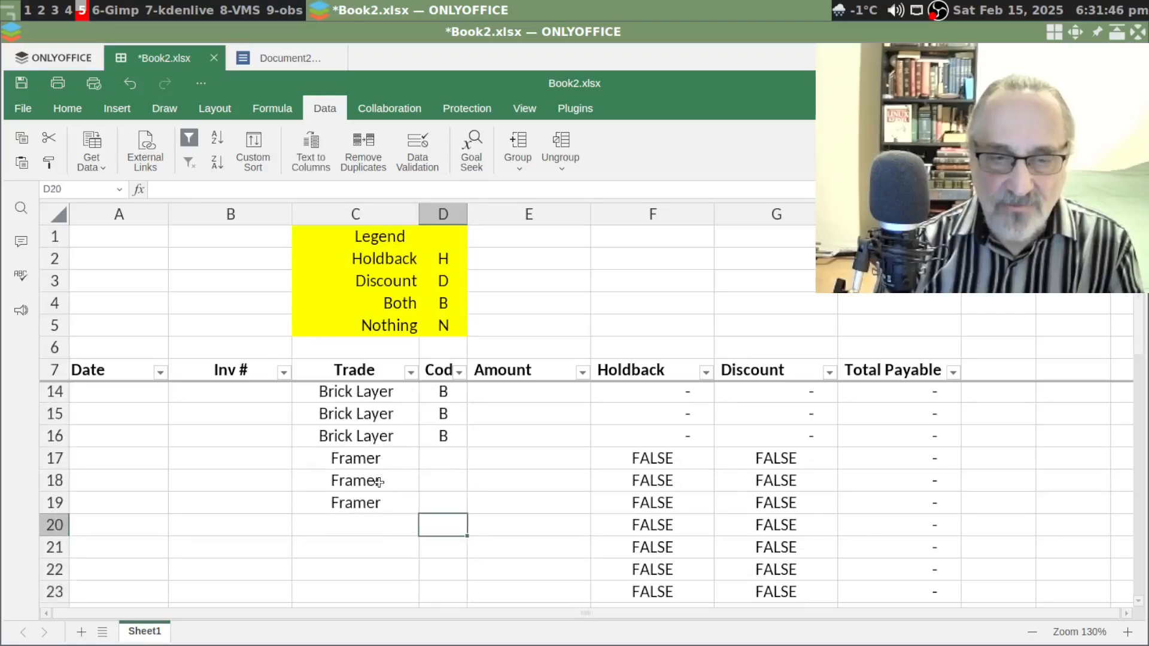
pyautogui.press('Up')
pyautogui.press('Up')
pyautogui.press('Up')
pyautogui.write('H')
pyautogui.press('Return')
pyautogui.write('H')
pyautogui.press('Return')
pyautogui.write('H')
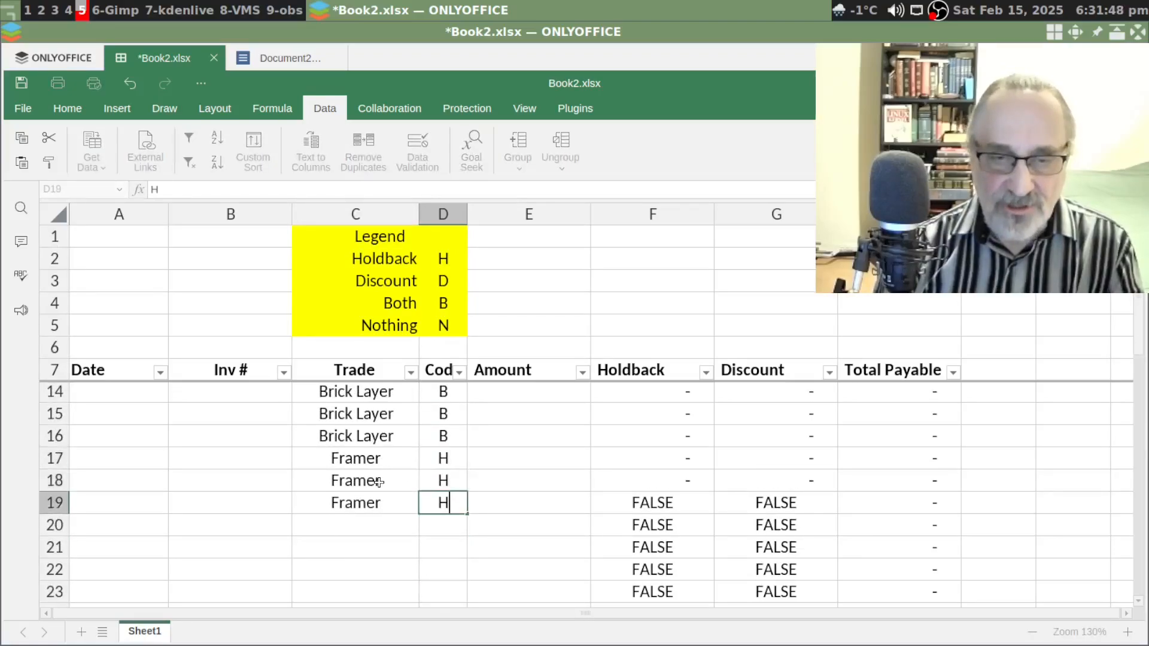
pyautogui.press('Return')
# Set the Lumber amounts in E8 to E10 to 80,000 and the Hardware Supply amounts in E11 to E13 to 500
pyautogui.scroll(2, 532, 462)
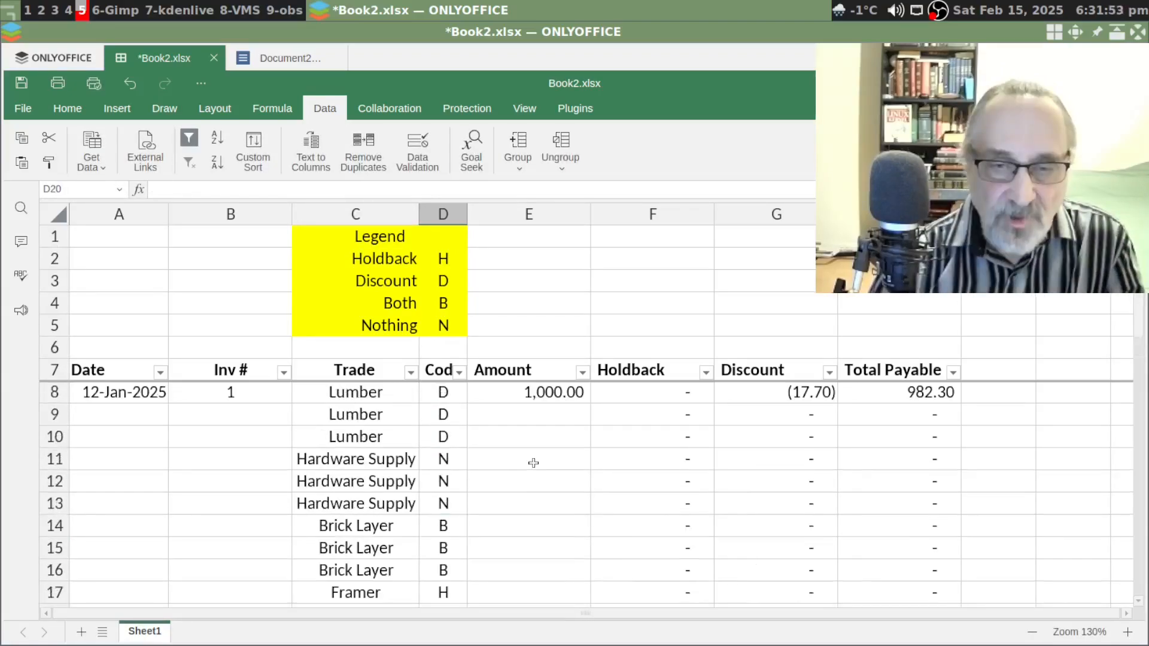
pyautogui.click(533, 414)
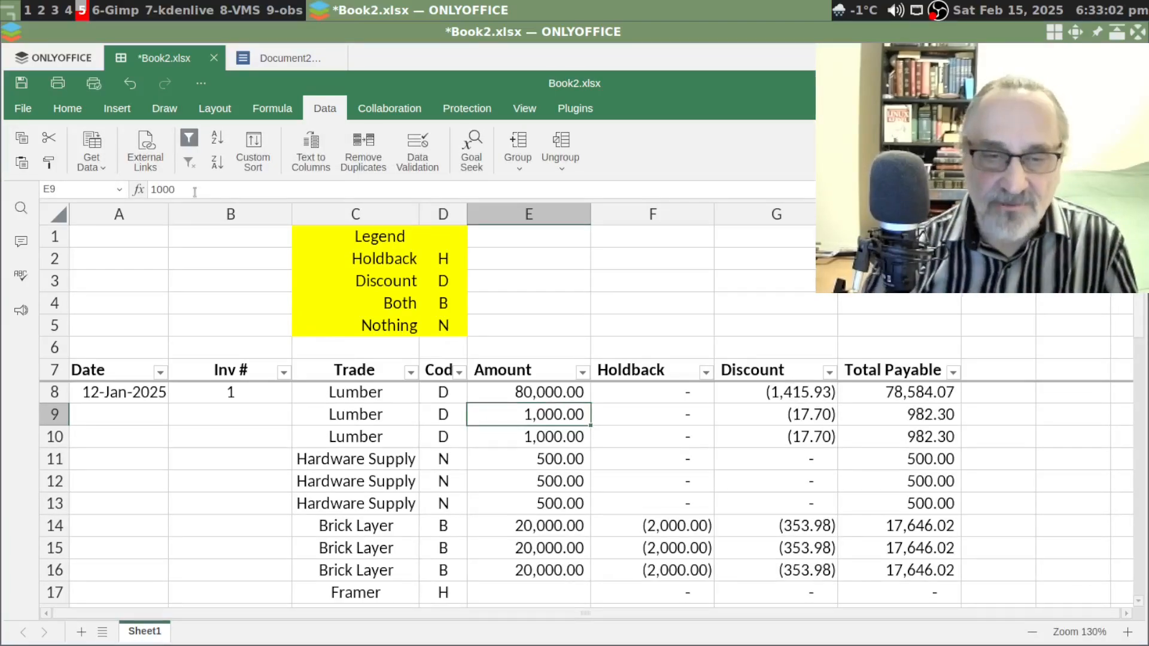
pyautogui.click(582, 397)
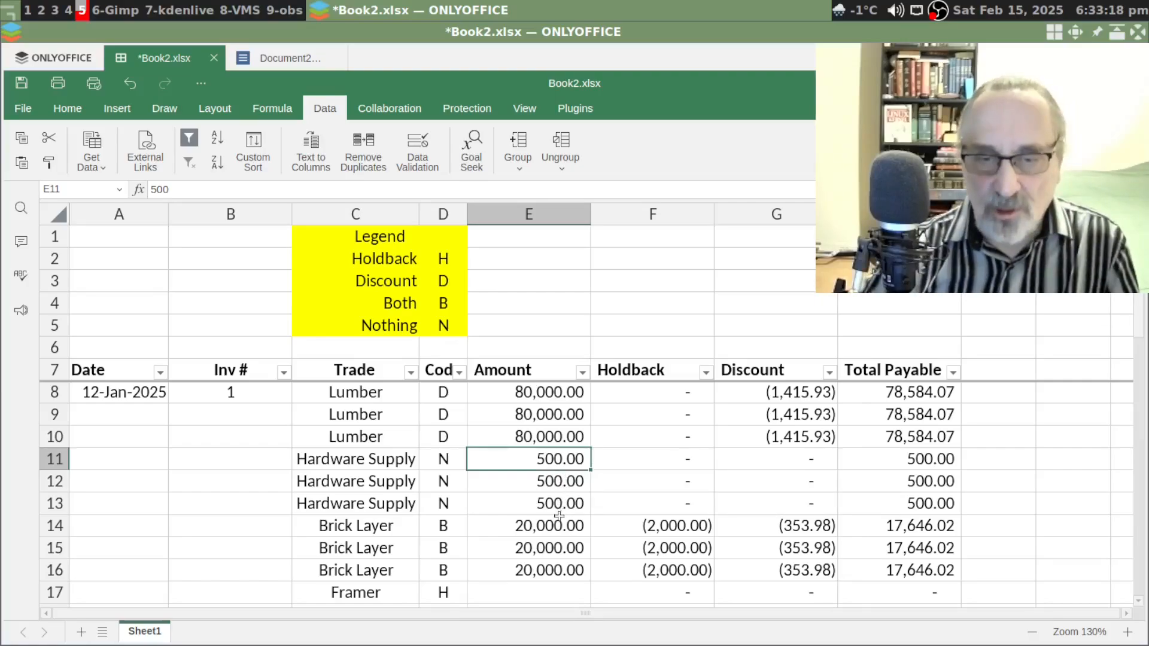
# Set the Brick Layer amounts in E14, E15 and E16 to 100000
pyautogui.click(566, 533)
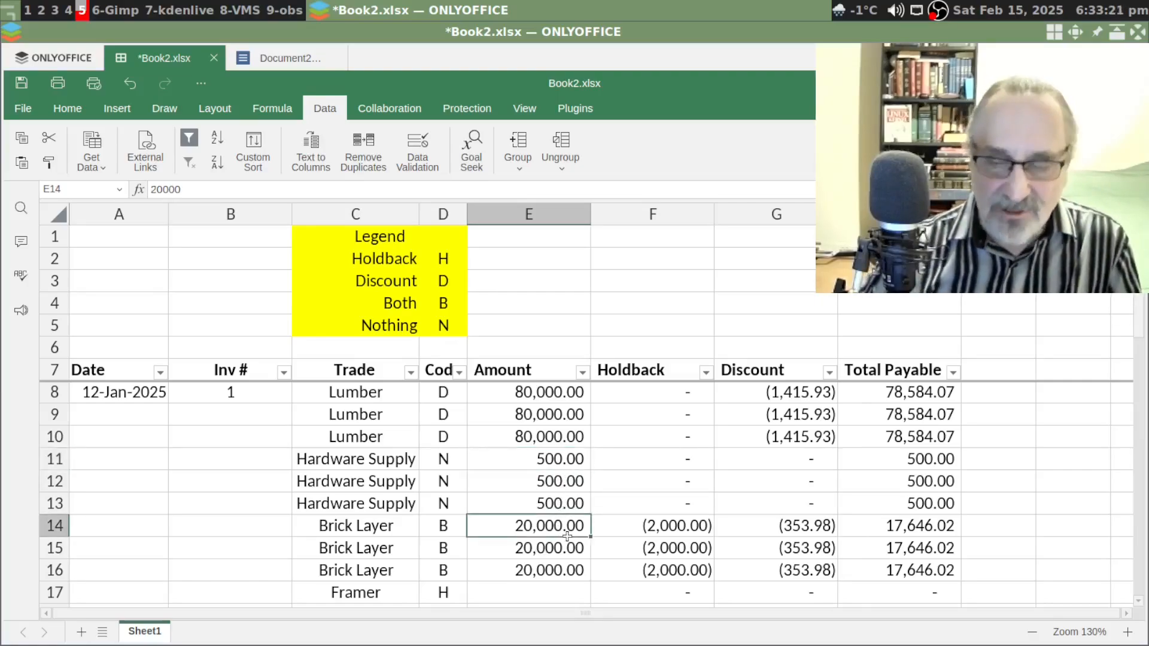
pyautogui.write('100000')
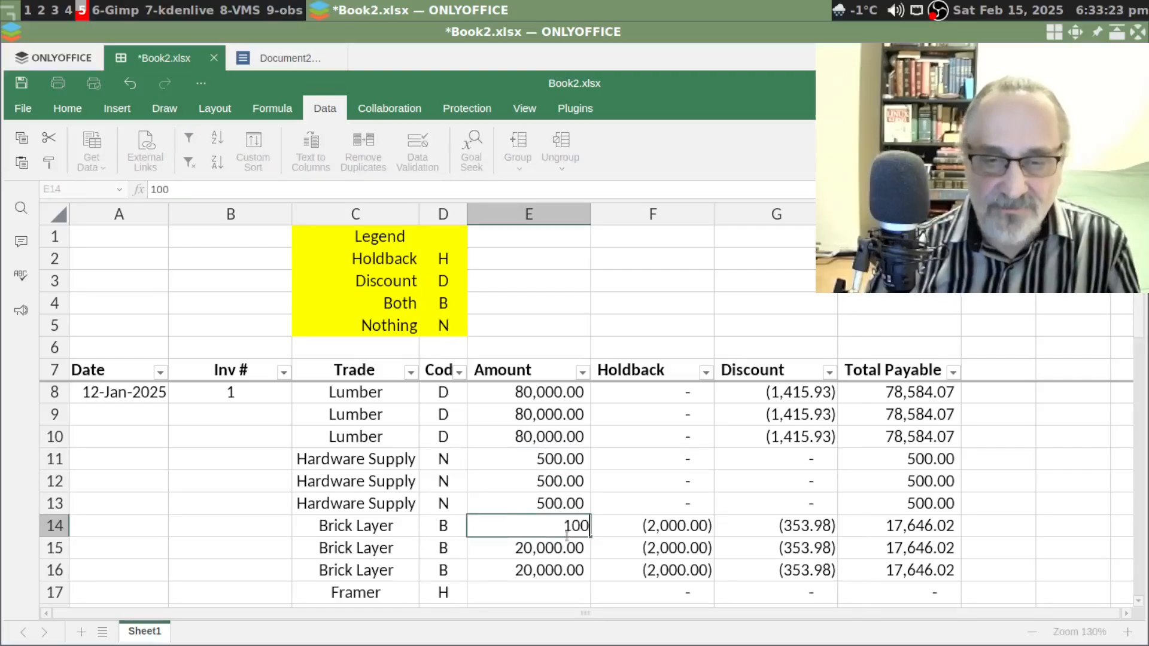
pyautogui.press('Return')
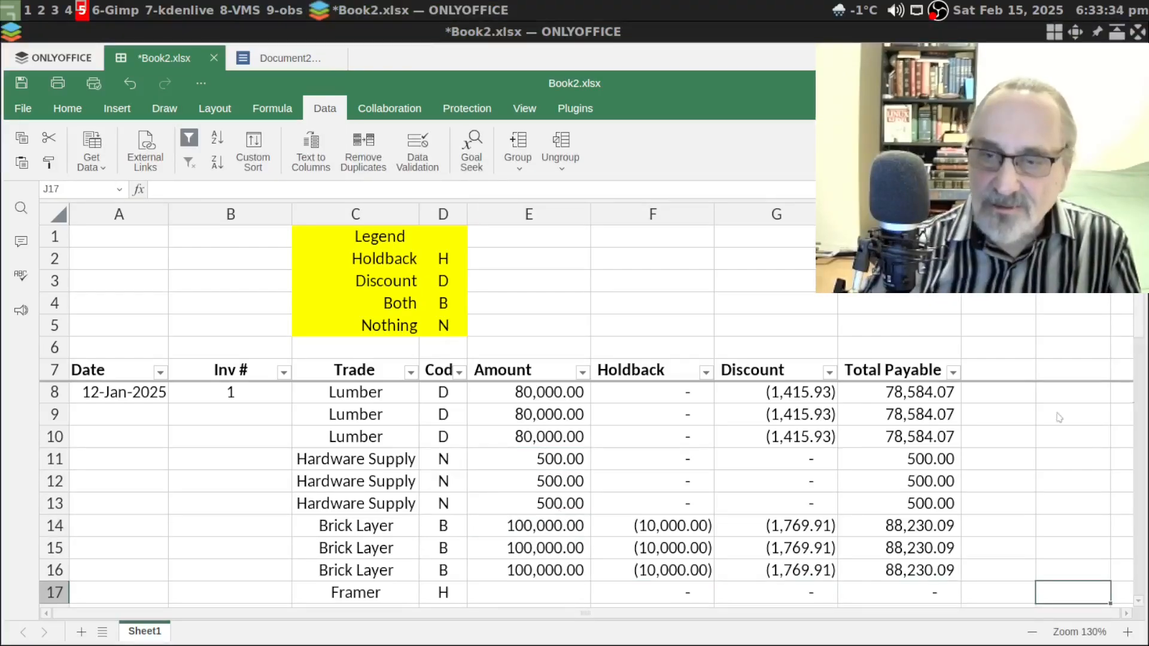
# Enter 90000 as the amount for the three Framer invoices in E17, E18 and E19
pyautogui.click(543, 586)
pyautogui.press('Down')
pyautogui.press('Down')
pyautogui.press('Down')
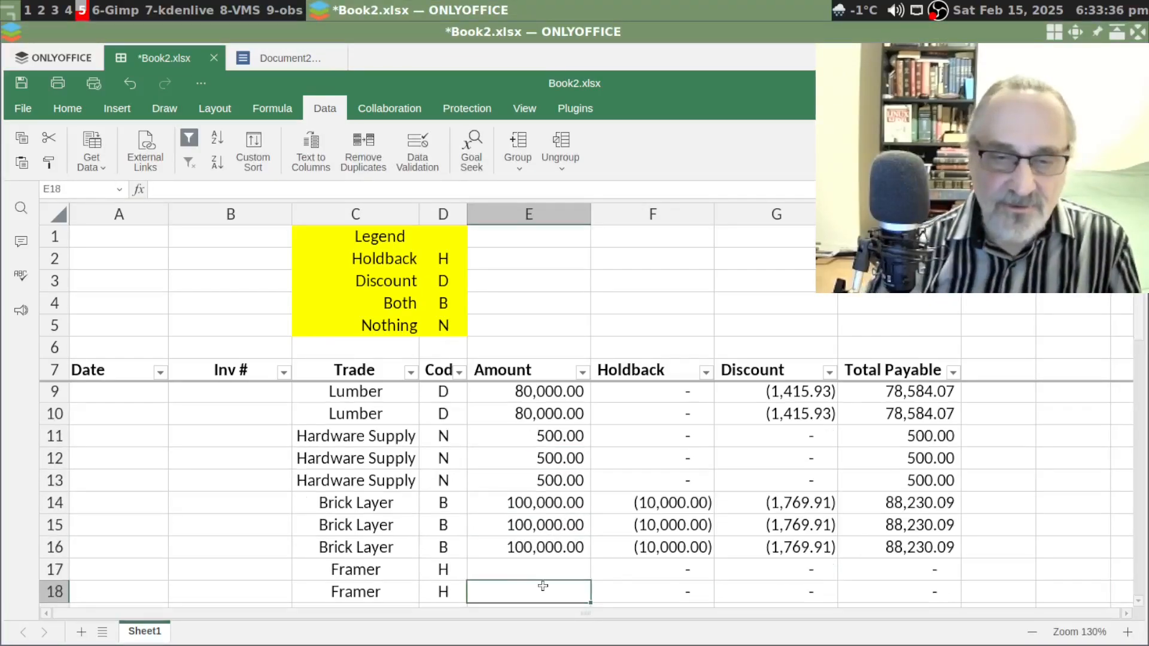
pyautogui.press('Up')
pyautogui.press('Up')
pyautogui.press('Up')
pyautogui.press('Up')
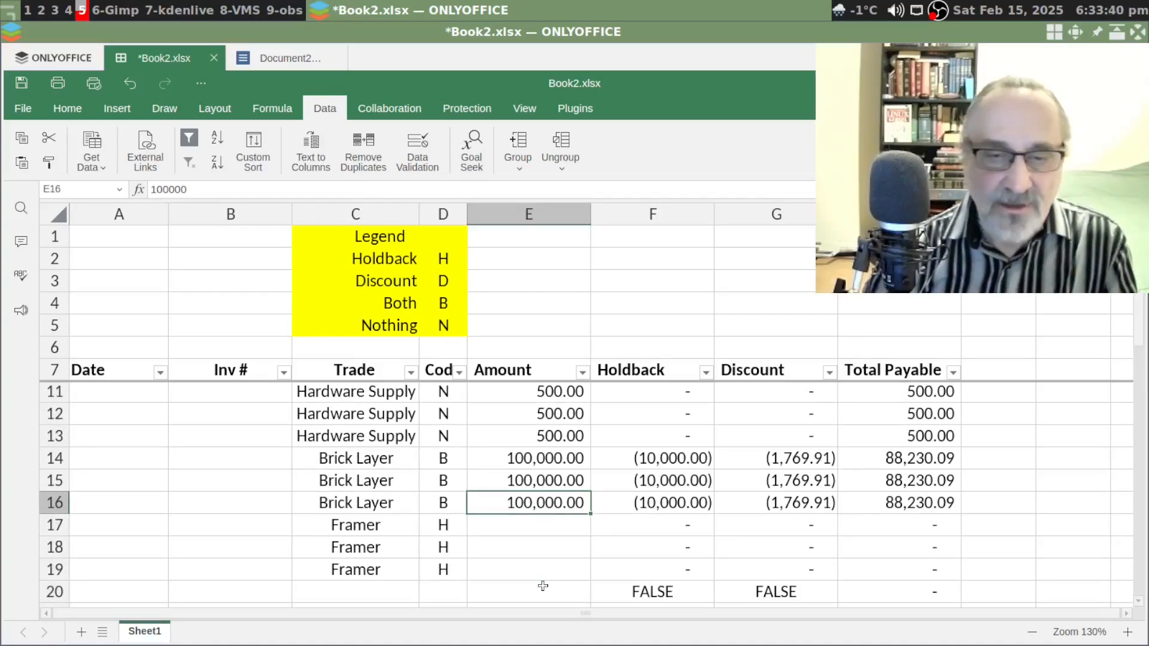
pyautogui.press('Down')
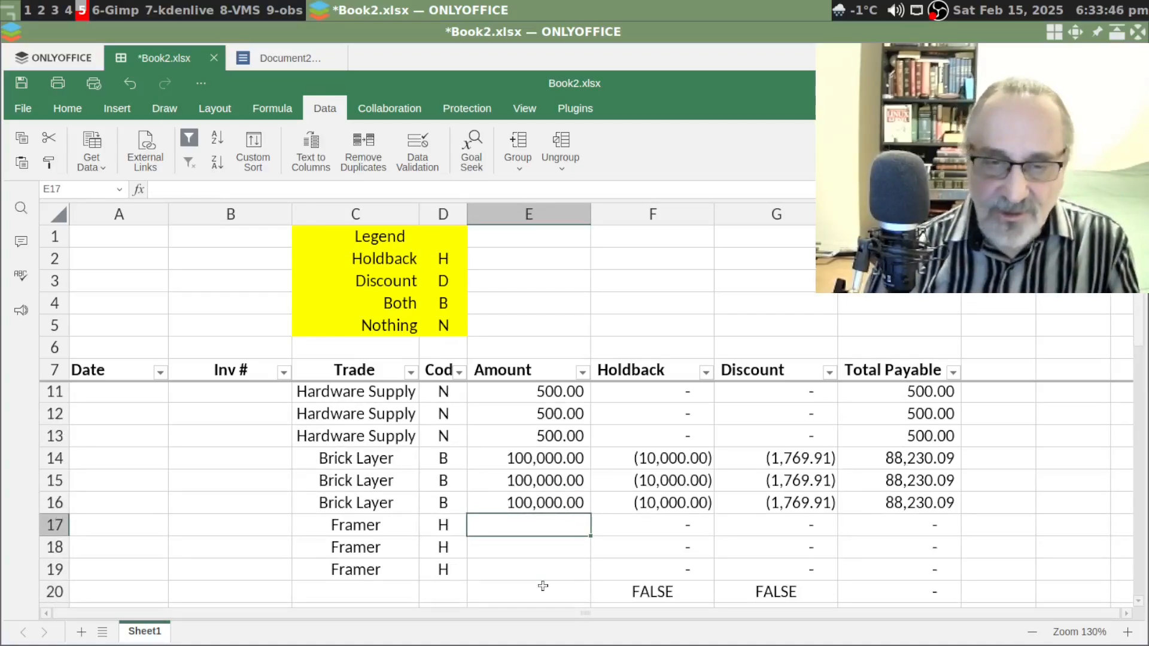
pyautogui.write('90000')
pyautogui.press('Return')
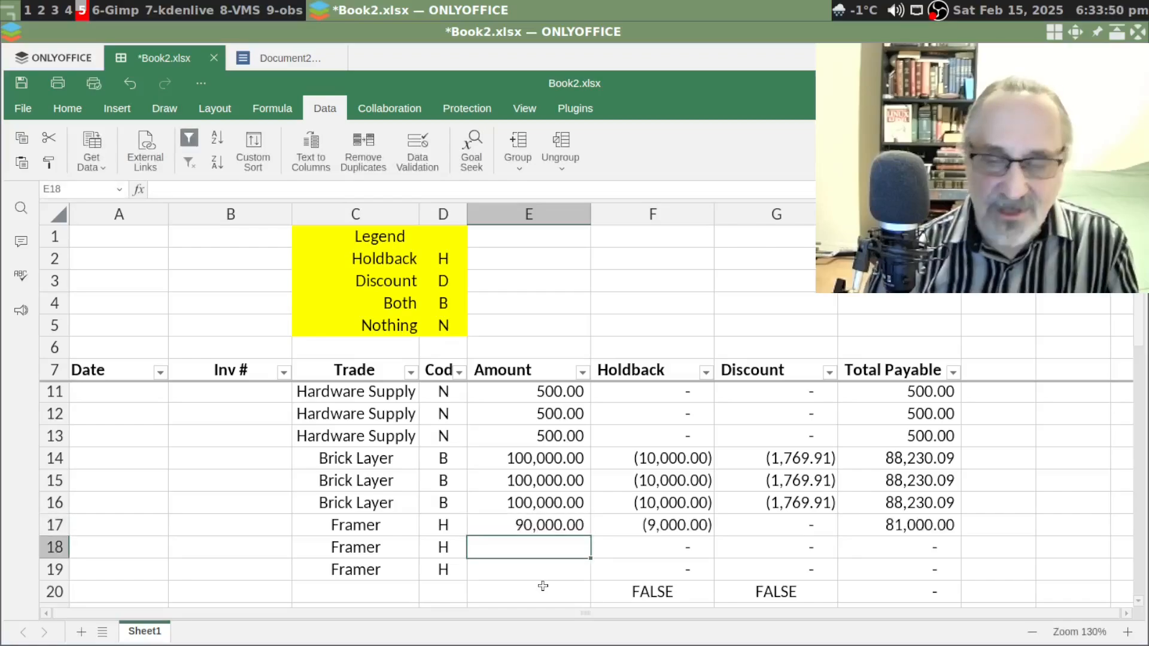
pyautogui.write('90000')
pyautogui.press('Return')
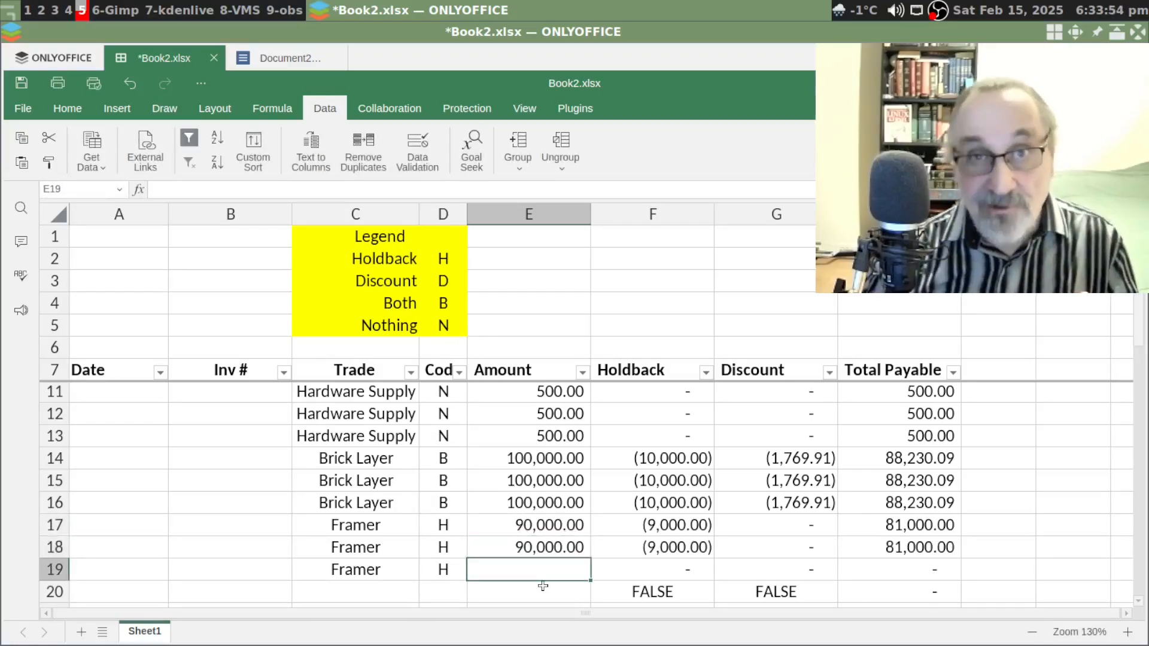
pyautogui.write('90000')
pyautogui.press('Return')
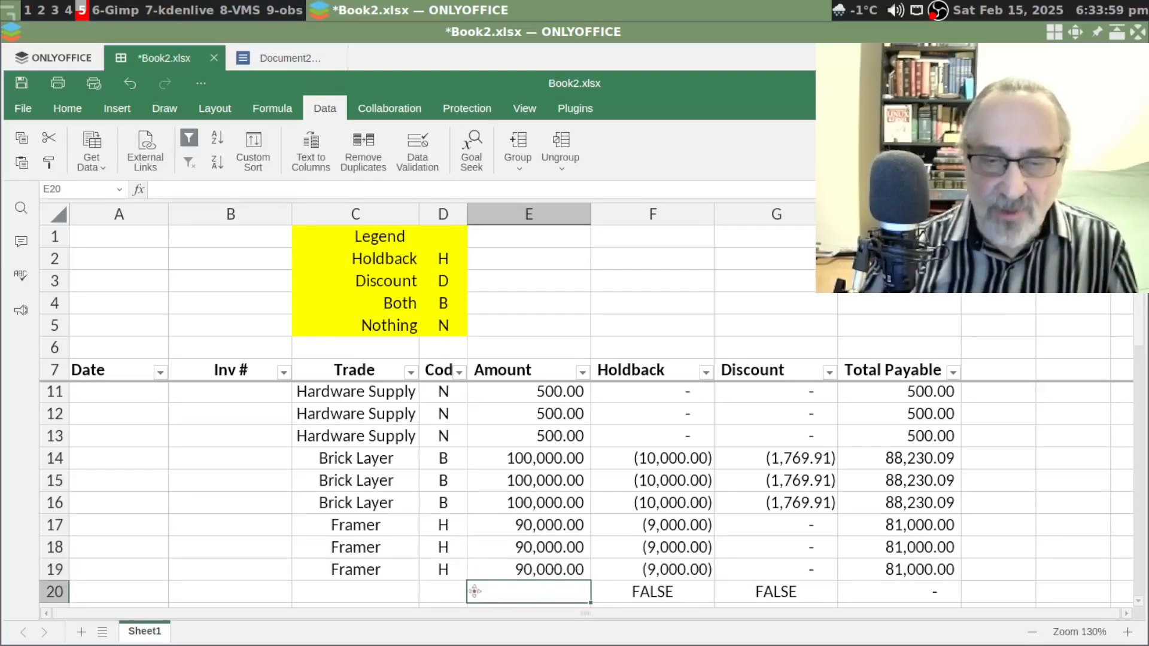
# Enter code N in D20, the first row below the Framer invoices
pyautogui.scroll(-2, 654, 439)
pyautogui.click(443, 461)
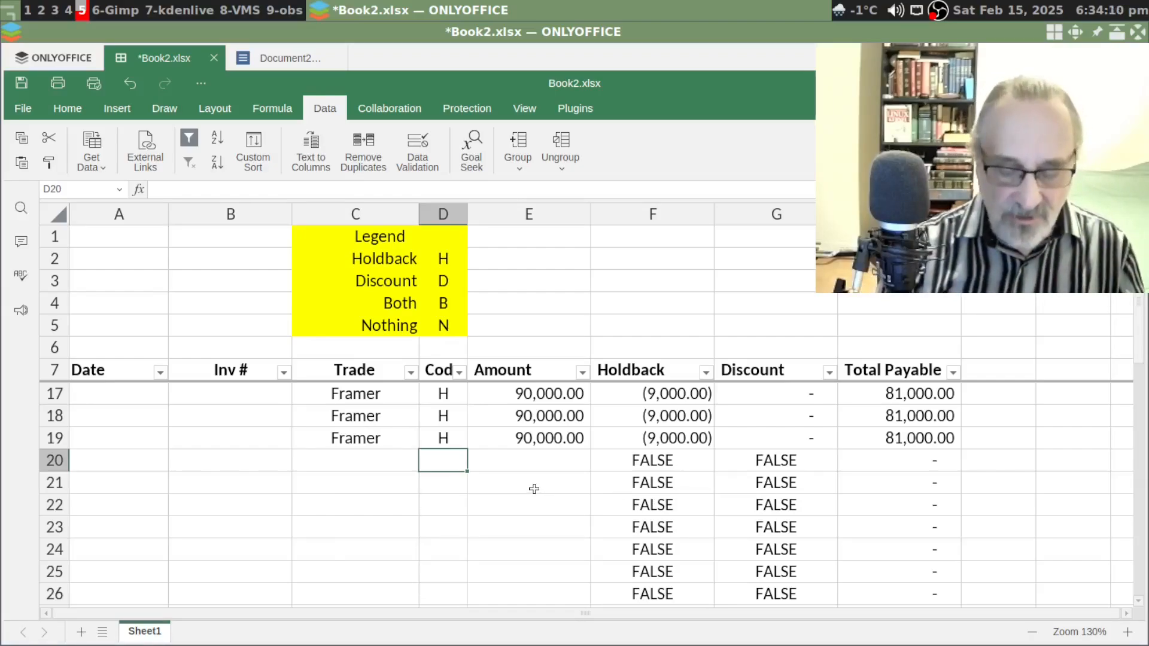
pyautogui.write('N')
pyautogui.press('Return')
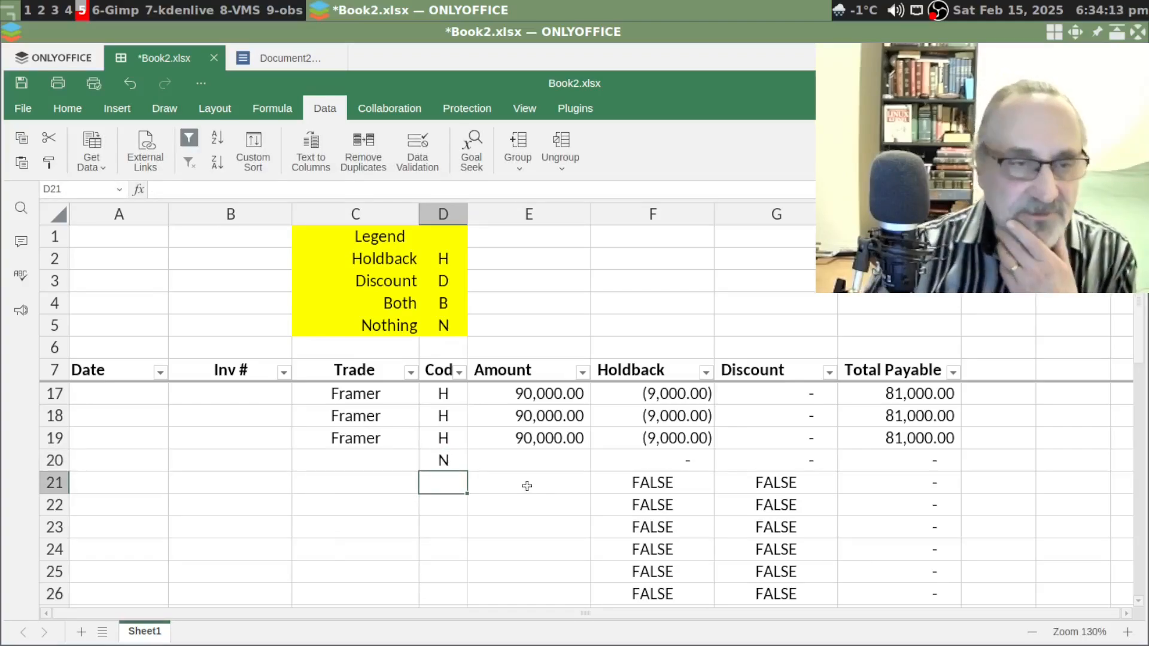
# Copy the N code from D20 into the range D21:D100
pyautogui.press('Up')
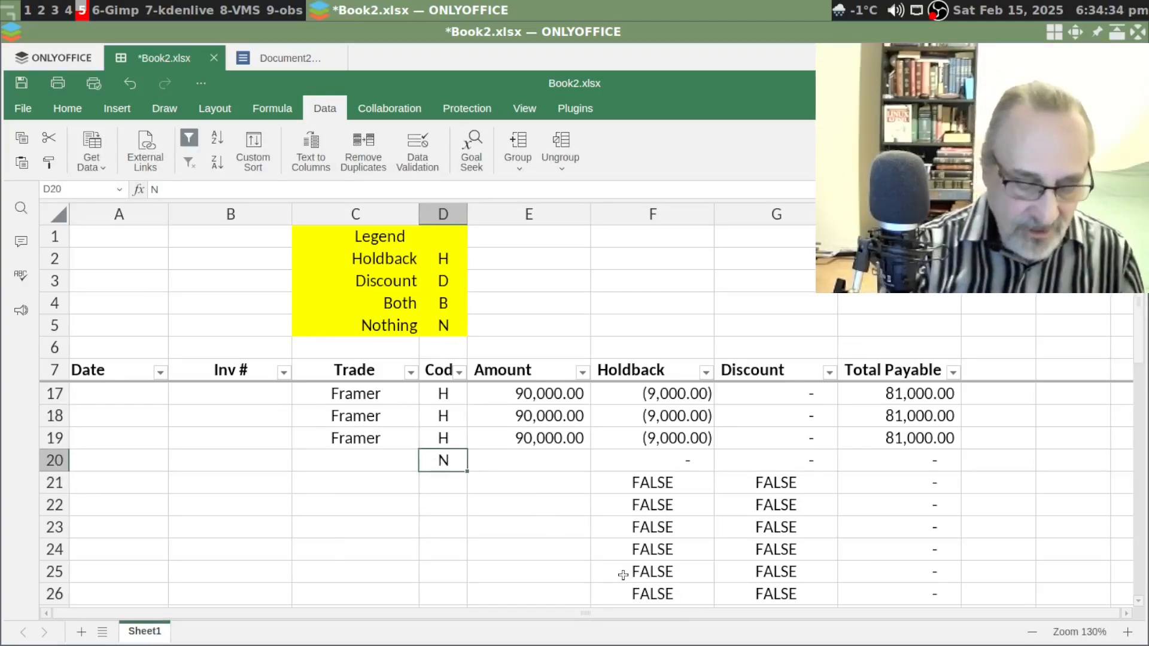
pyautogui.hotkey('ctrl', 'c')
pyautogui.press('Down')
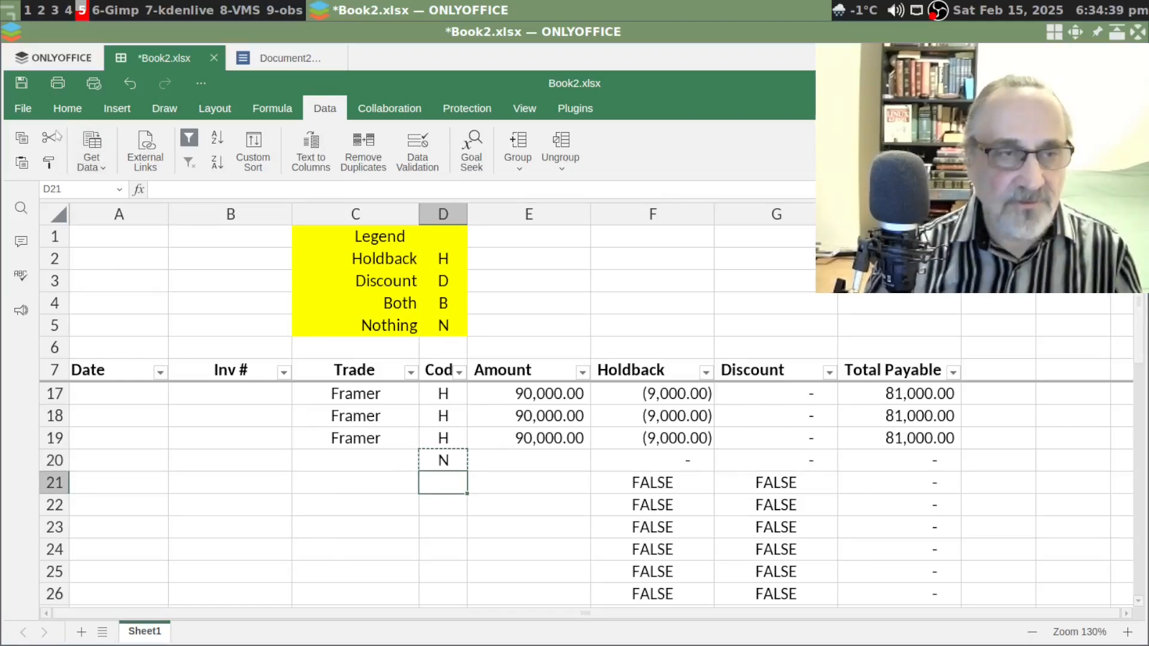
pyautogui.click(82, 191)
pyautogui.press('End')
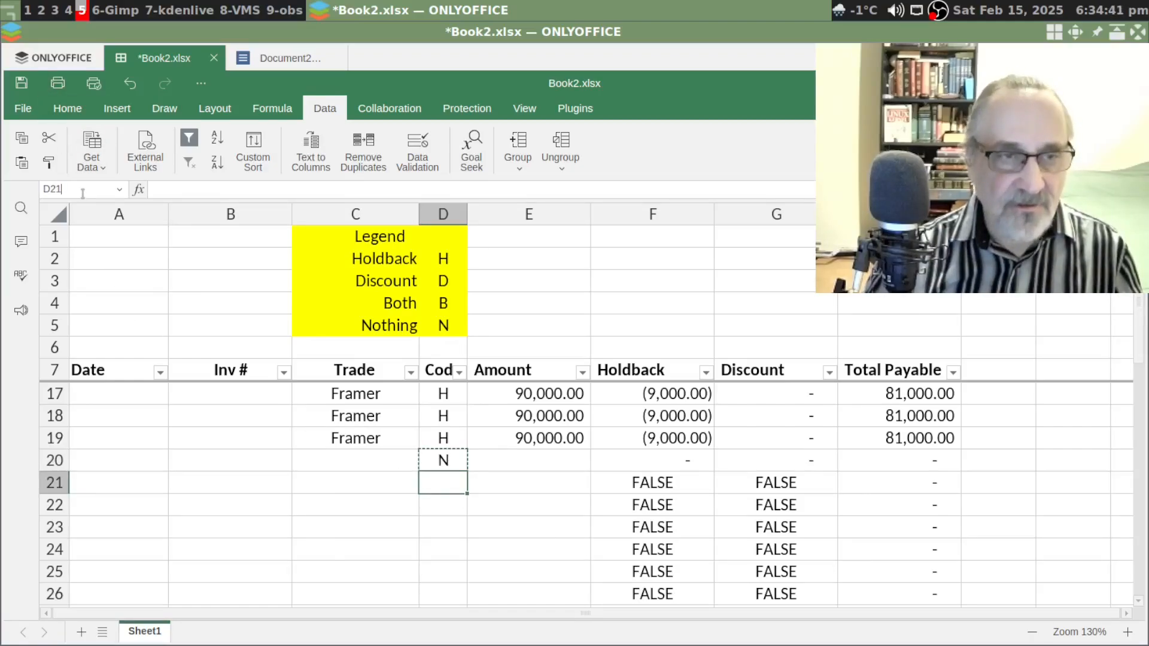
pyautogui.write(':D100')
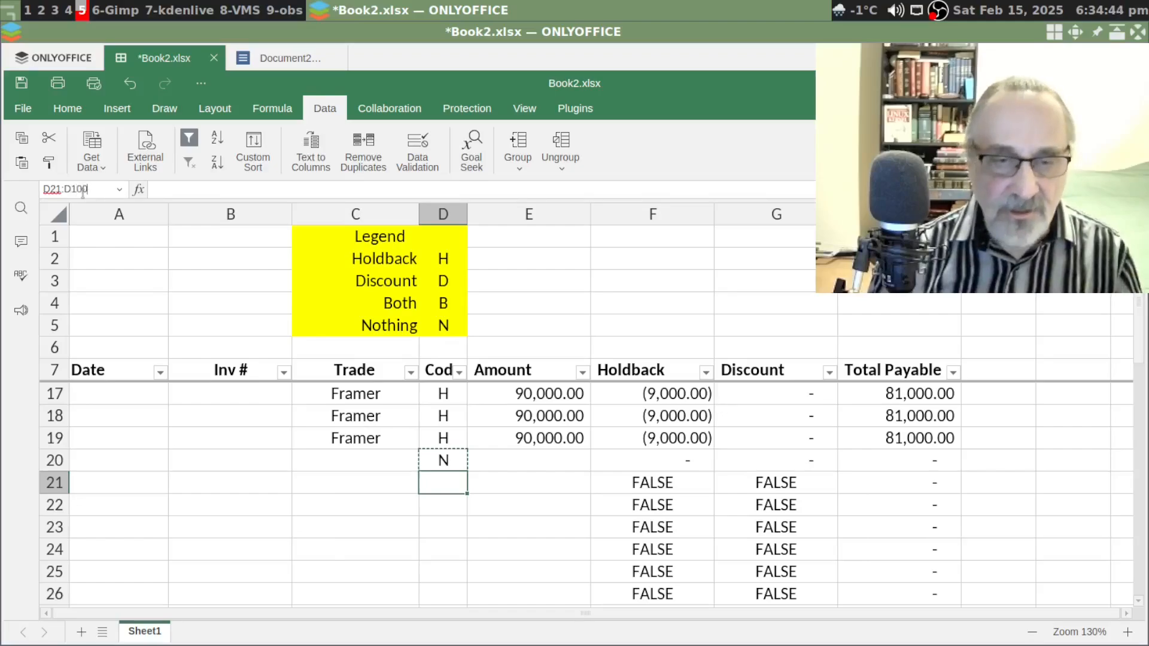
pyautogui.press('Return')
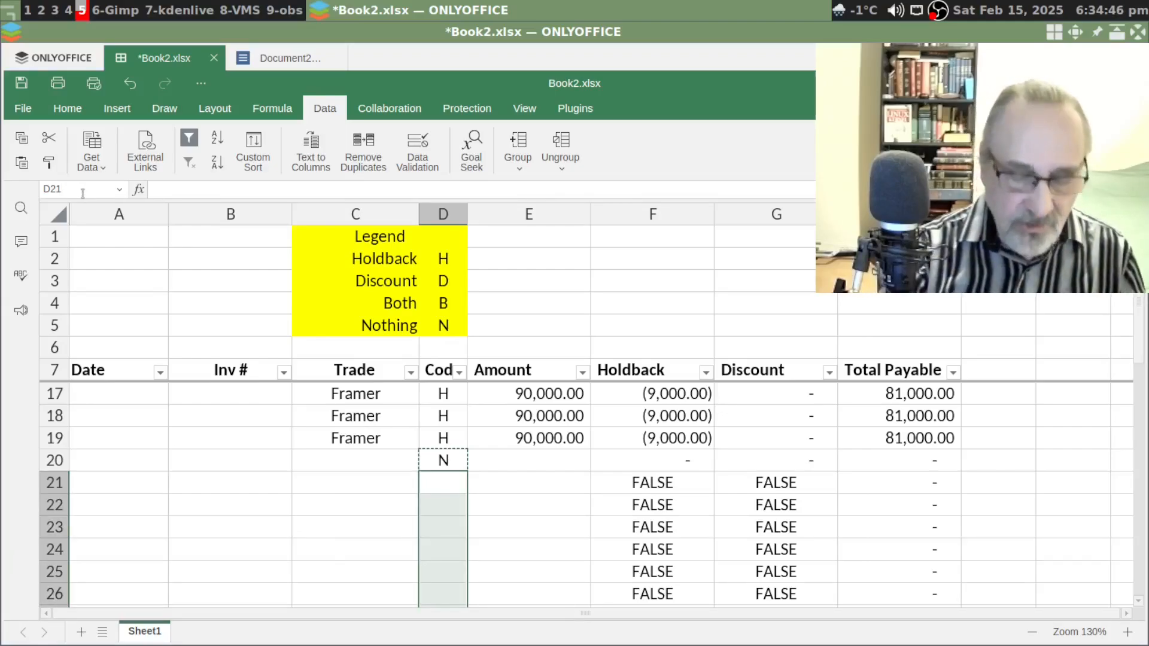
pyautogui.hotkey('ctrl', 'v')
pyautogui.press('Right')
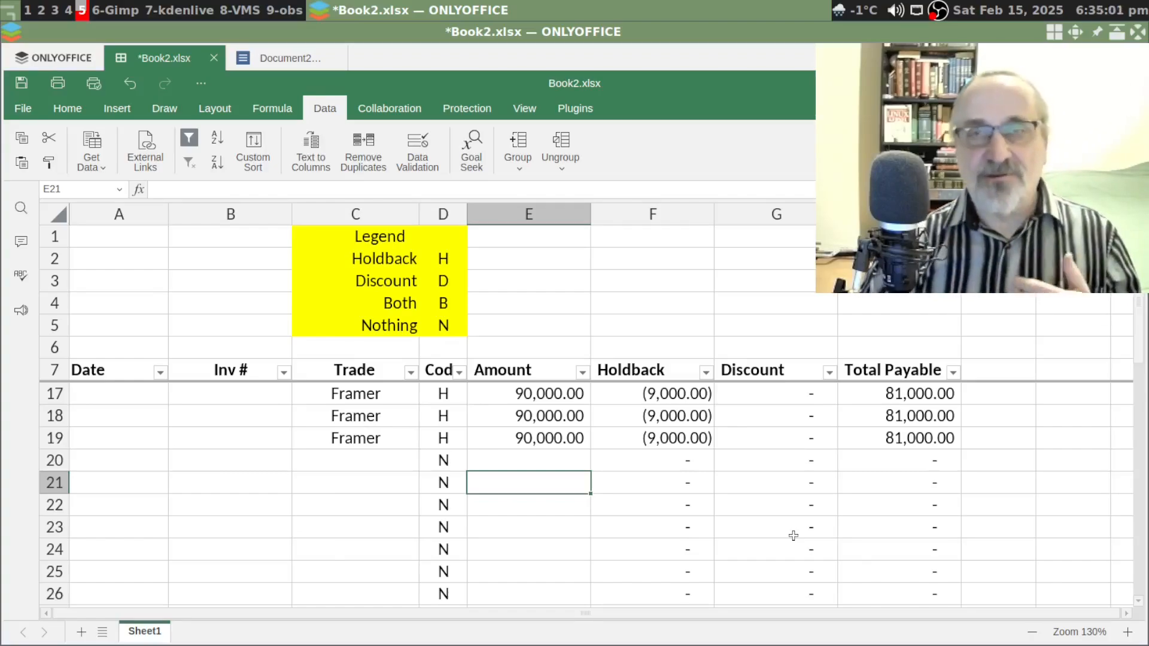
# Examine the totals block below the invoice rows and compare Total Payable in E106 with the Verify amount in H106
pyautogui.scroll(-17, 541, 472)
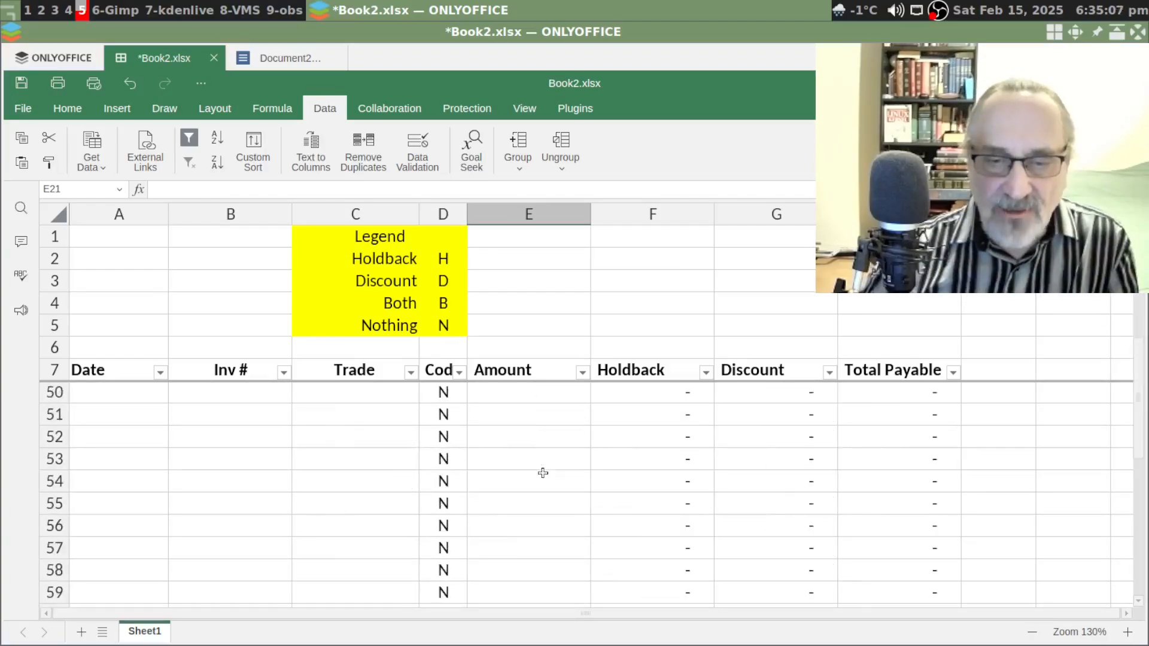
pyautogui.click(526, 433)
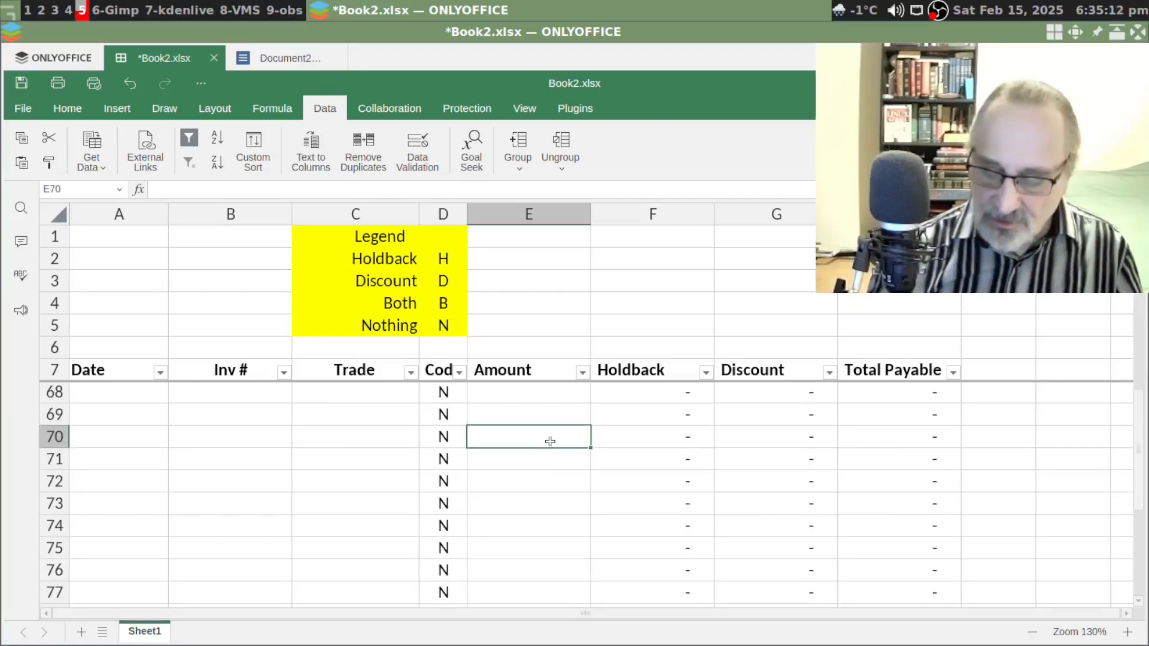
pyautogui.hotkey('ctrl', 'Down')
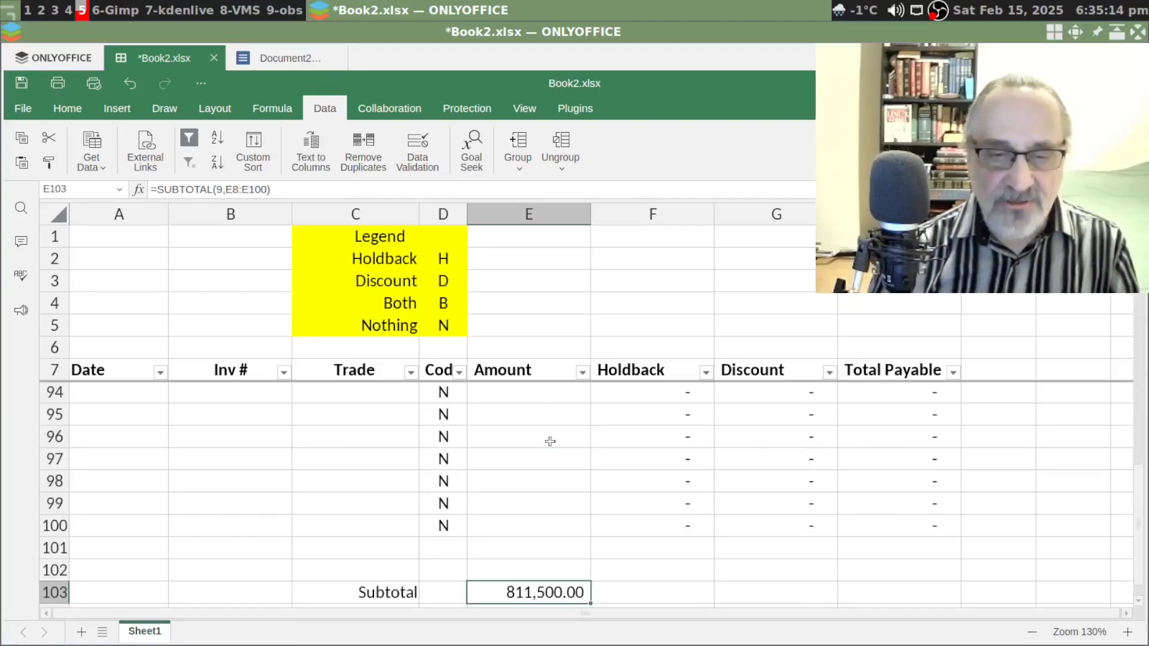
pyautogui.press('Down')
pyautogui.press('Down')
pyautogui.press('Down')
pyautogui.press('Down')
pyautogui.press('Down')
pyautogui.press('Down')
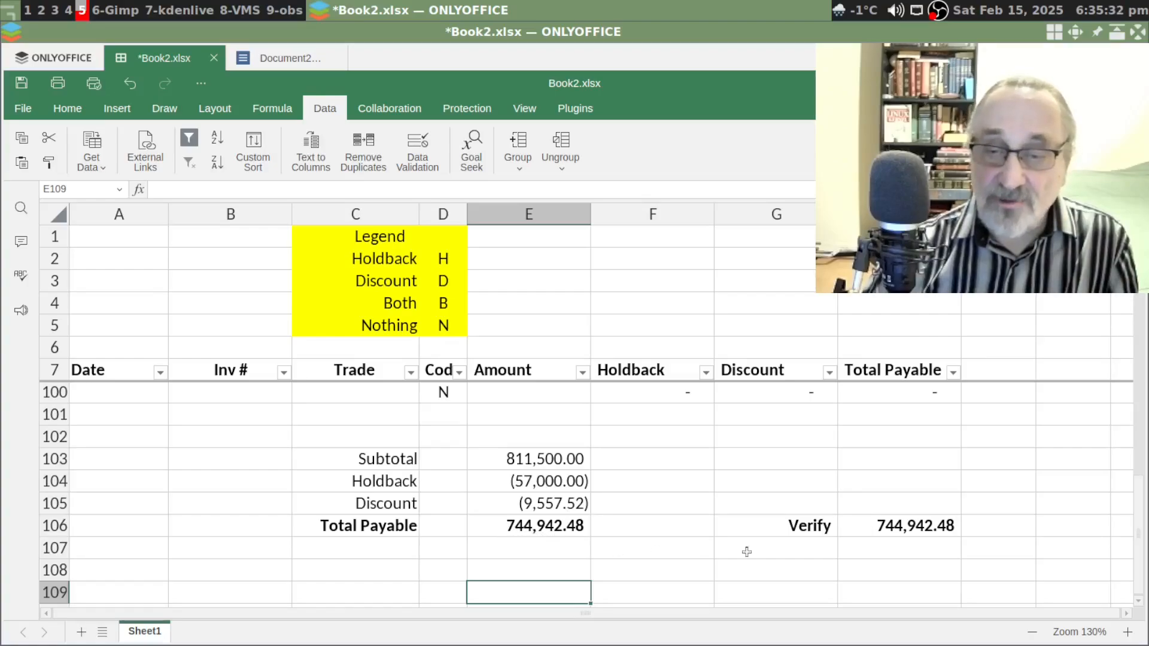
pyautogui.moveTo(819, 534); pyautogui.dragTo(886, 526)
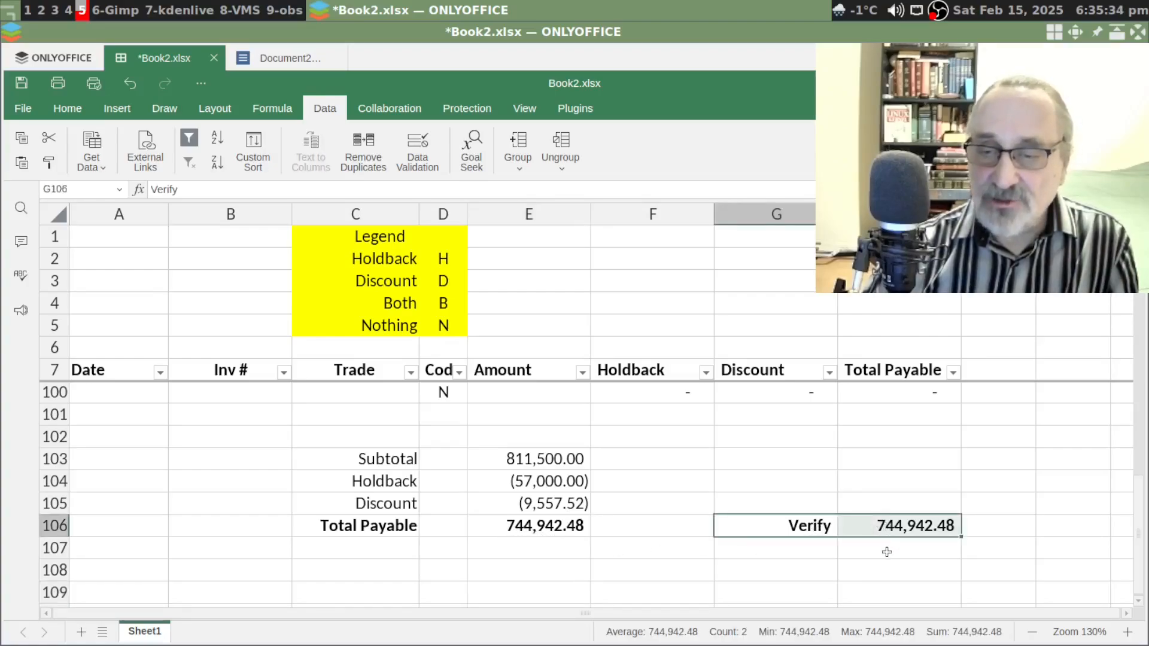
pyautogui.click(885, 554)
# Filter the Trade column to show only Lumber and check Total Payable against the Verify cell
pyautogui.scroll(20, 688, 483)
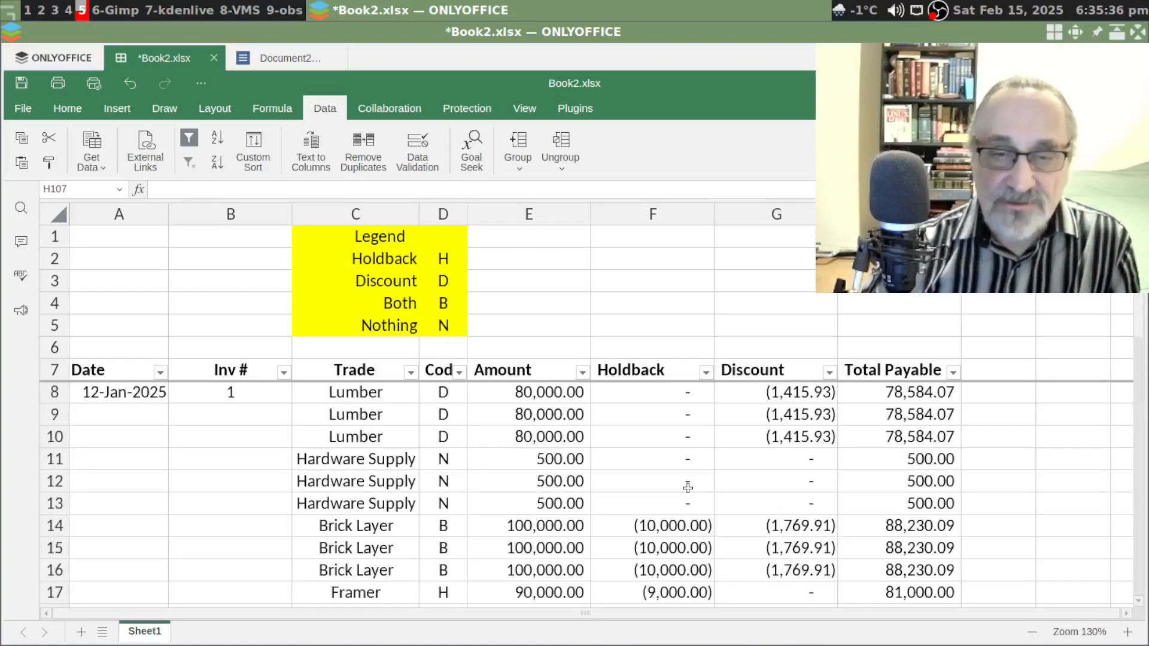
pyautogui.click(411, 372)
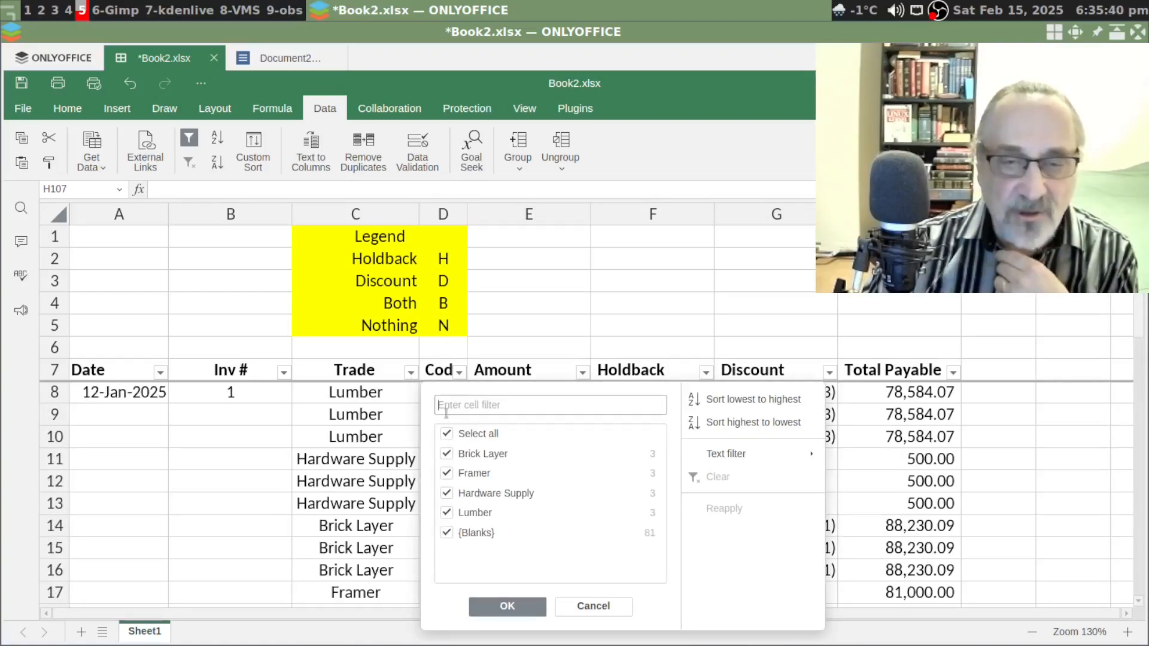
pyautogui.click(473, 434)
pyautogui.click(474, 513)
pyautogui.click(518, 608)
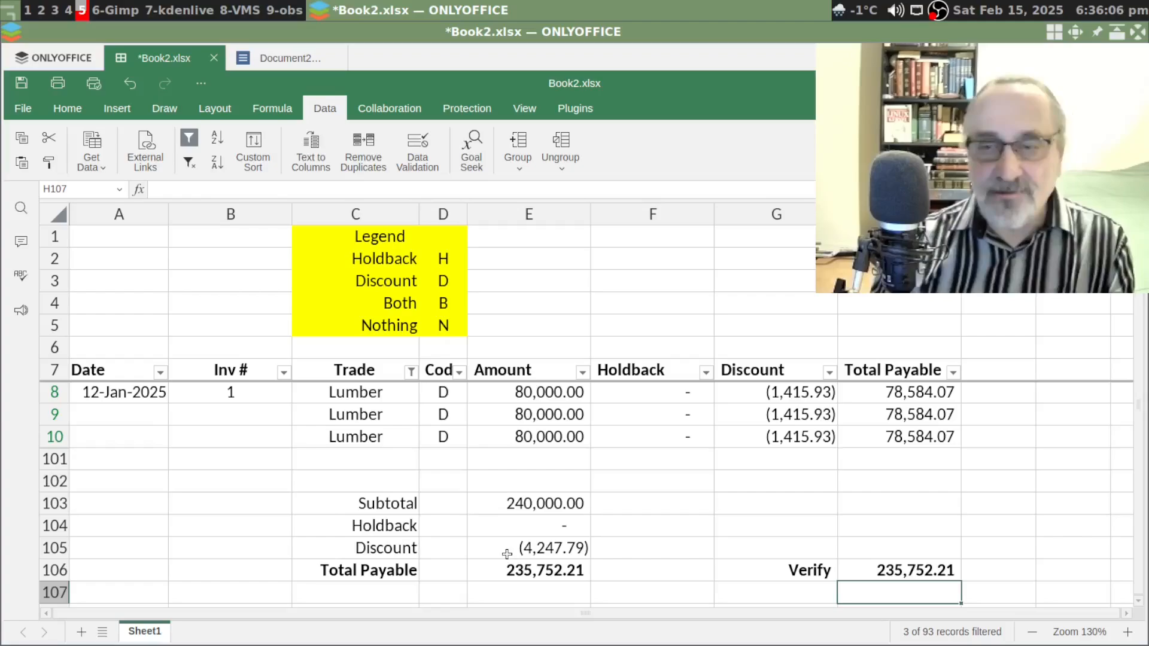
pyautogui.click(934, 569)
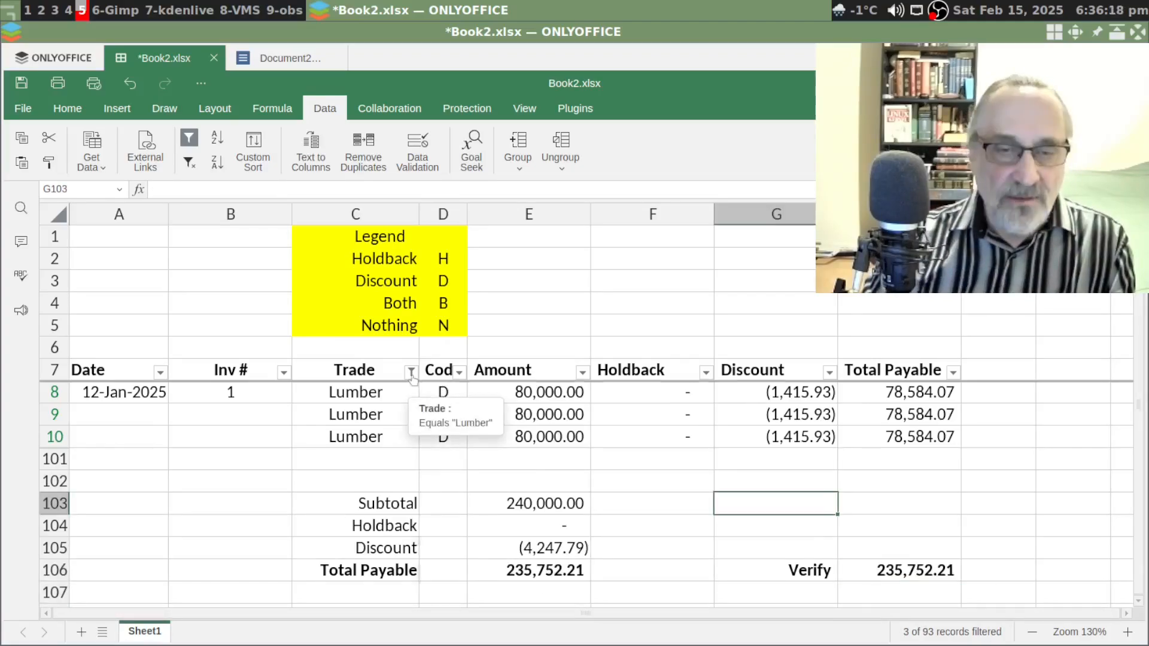
# Filter the Trade column to show only Brick Layer and compare its Total Payable with the Verify cell
pyautogui.click(411, 372)
pyautogui.click(488, 455)
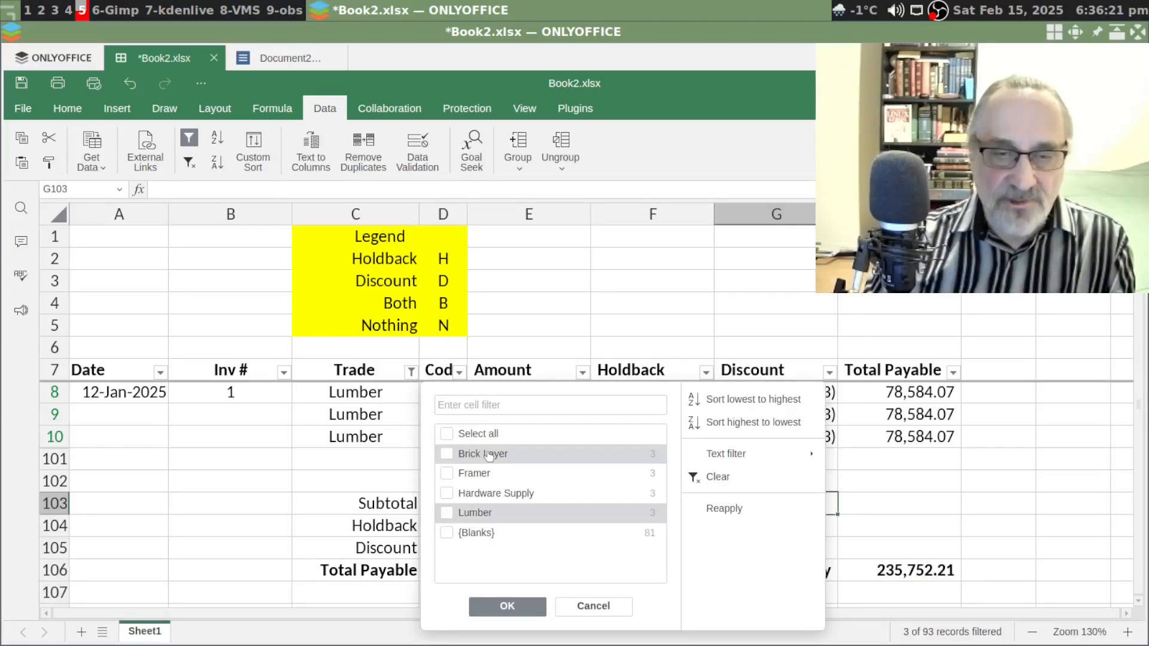
pyautogui.click(488, 455)
pyautogui.click(507, 606)
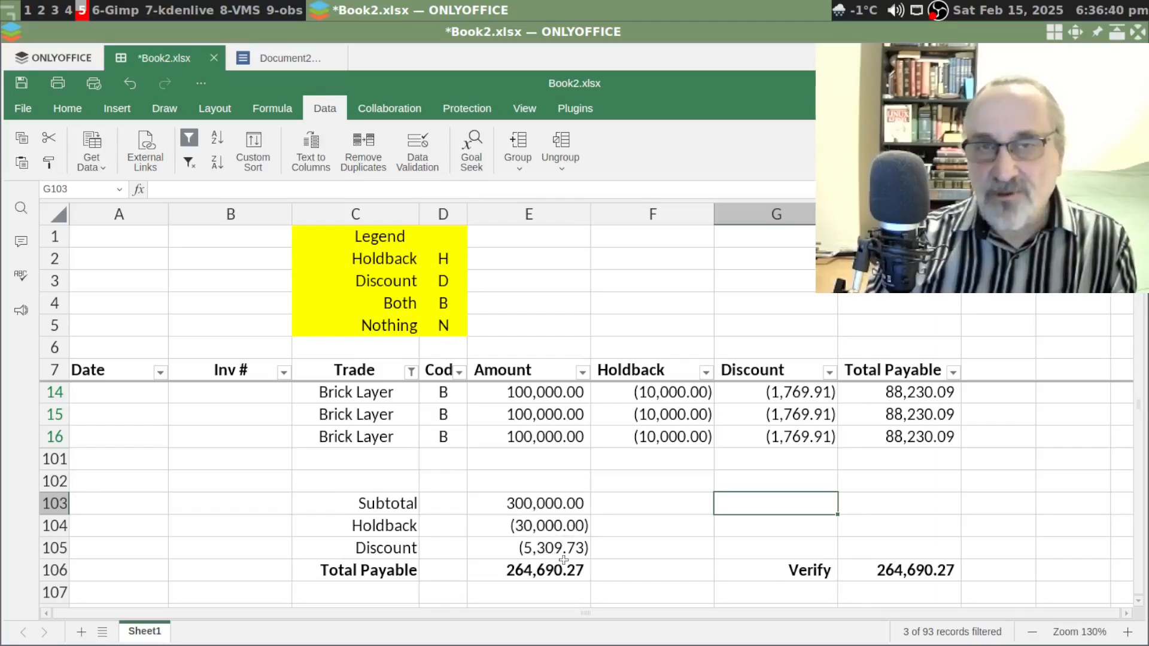
pyautogui.moveTo(554, 576); pyautogui.dragTo(908, 579)
pyautogui.click(706, 533)
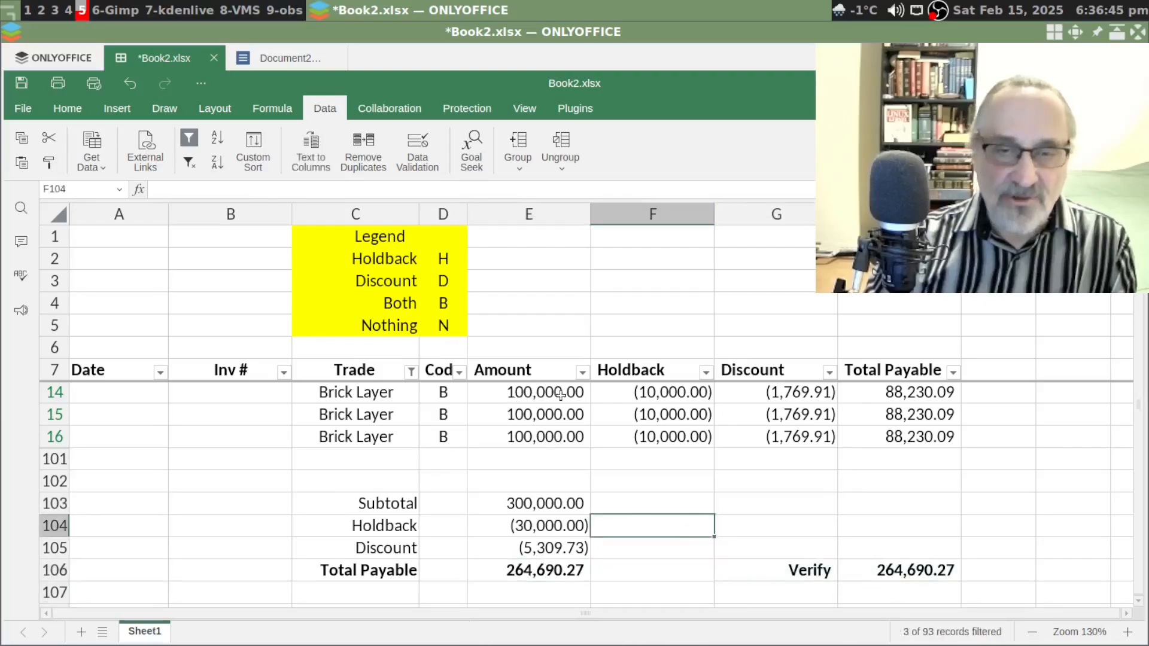
# Switch the Trade filter from Brick Layer to Hardware Supply only
pyautogui.click(411, 372)
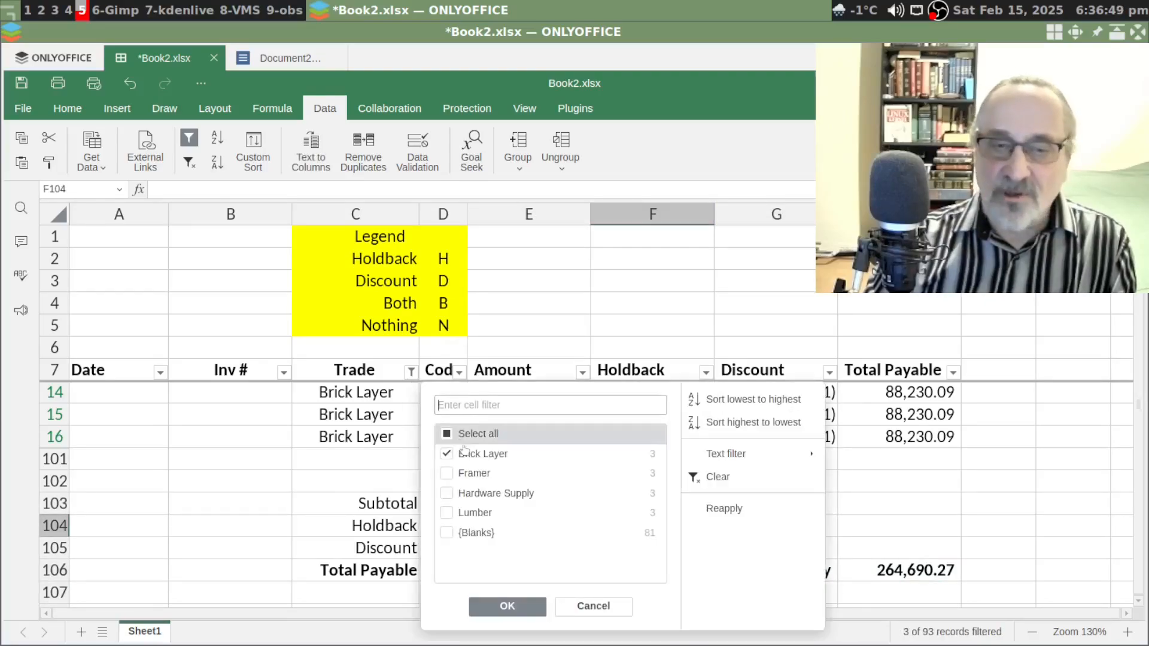
pyautogui.click(486, 493)
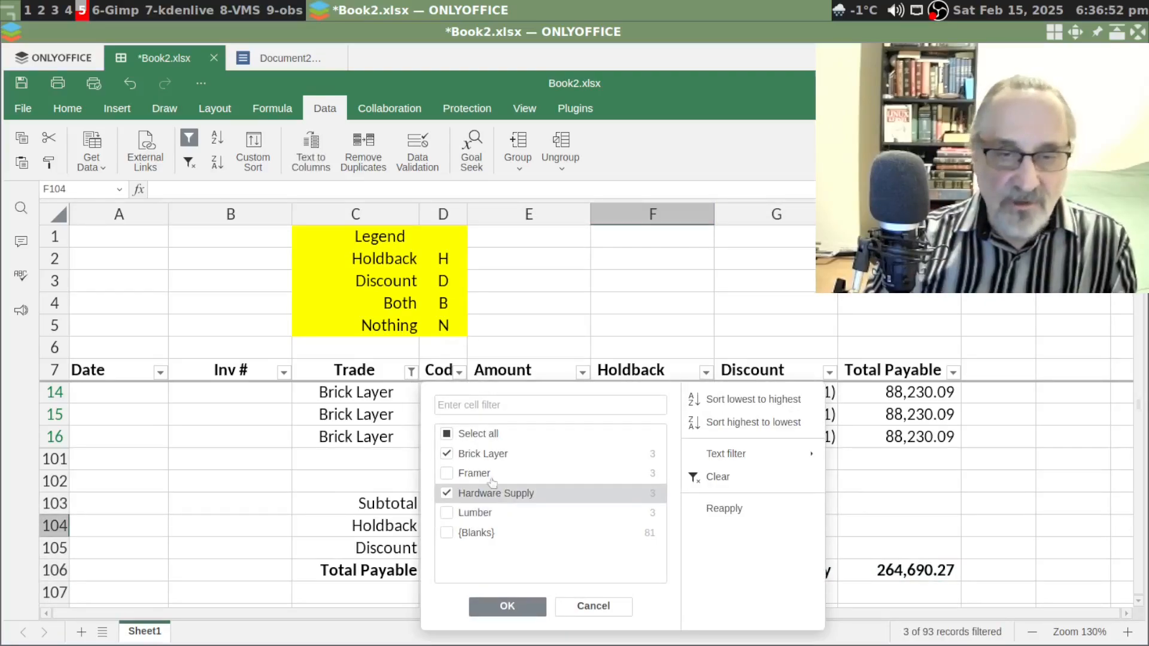
pyautogui.click(491, 454)
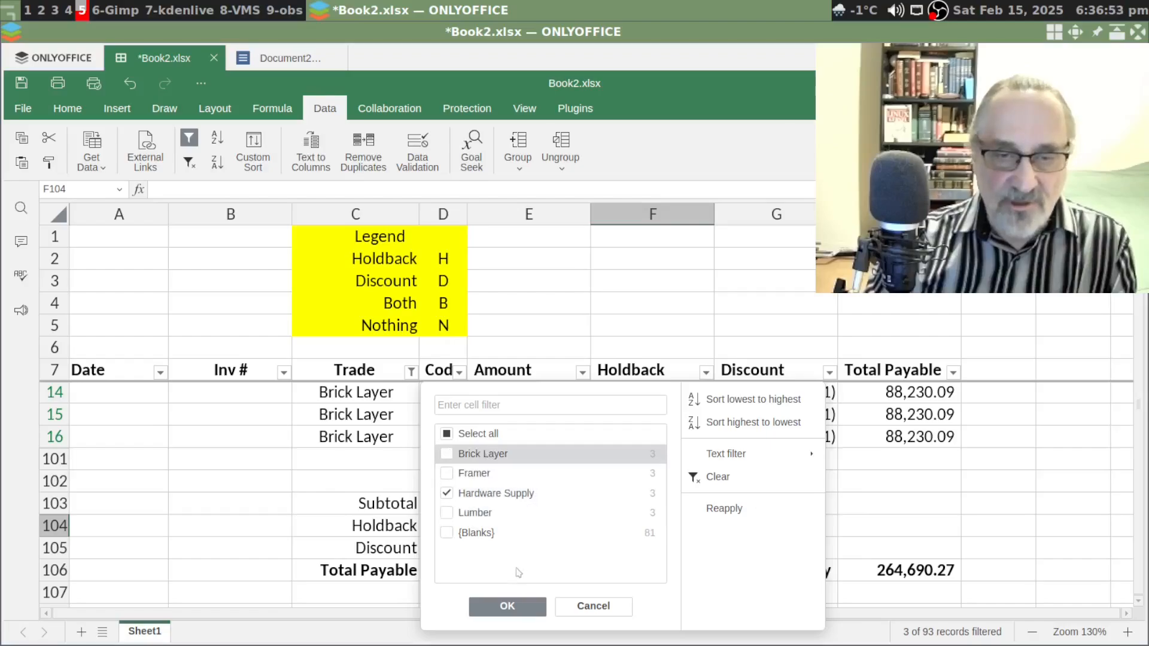
pyautogui.click(507, 606)
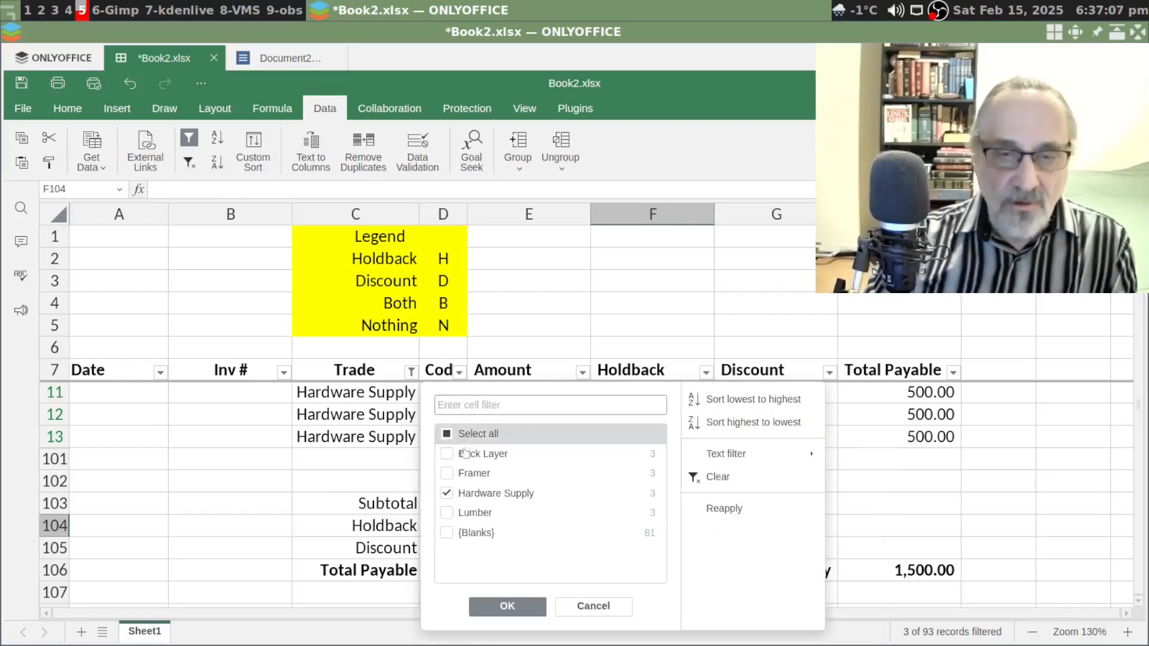
# Change the Trade filter to show only Framer and compare Total Payable with the Verify amount
pyautogui.click(467, 493)
pyautogui.click(466, 474)
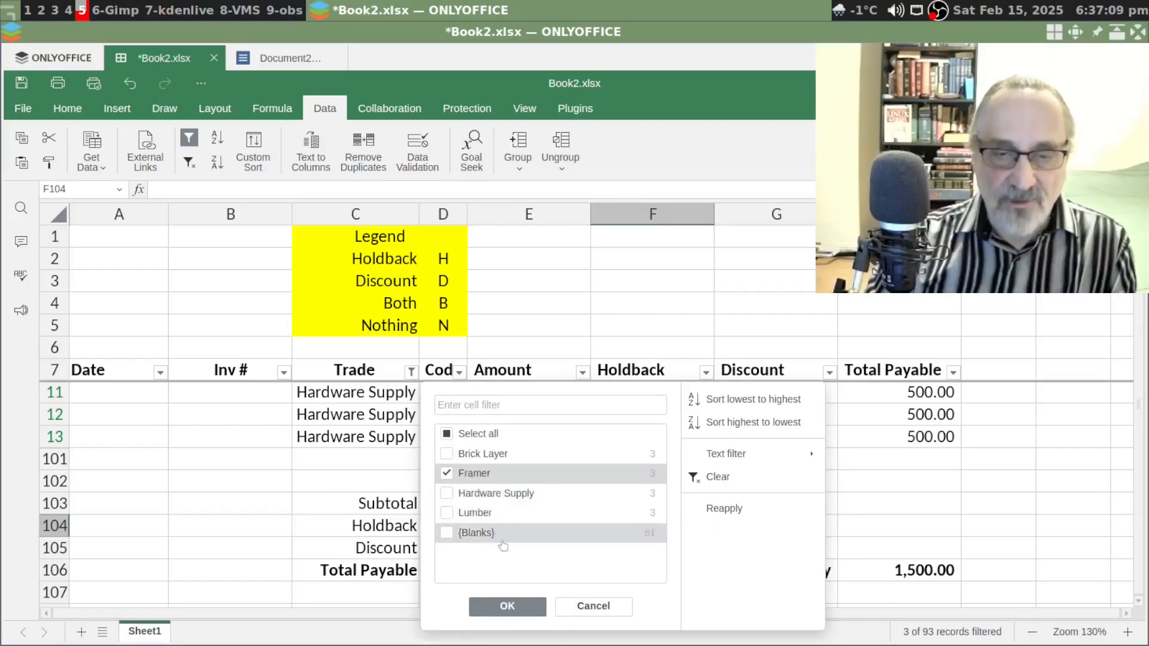
pyautogui.click(512, 607)
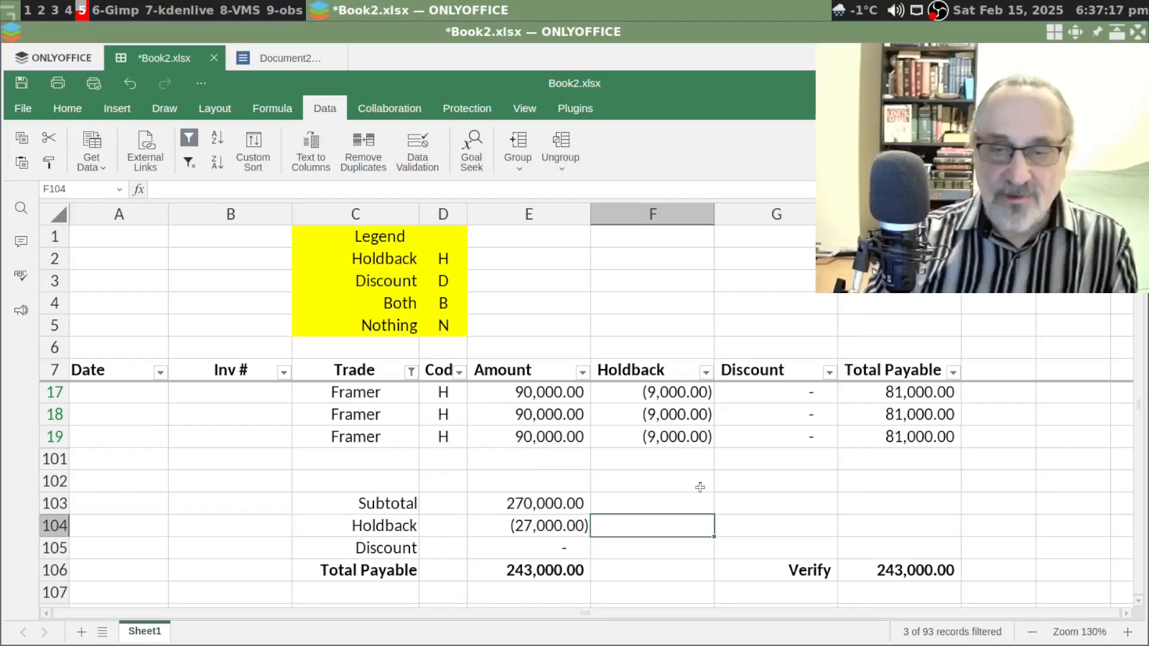
pyautogui.moveTo(537, 571); pyautogui.dragTo(885, 566)
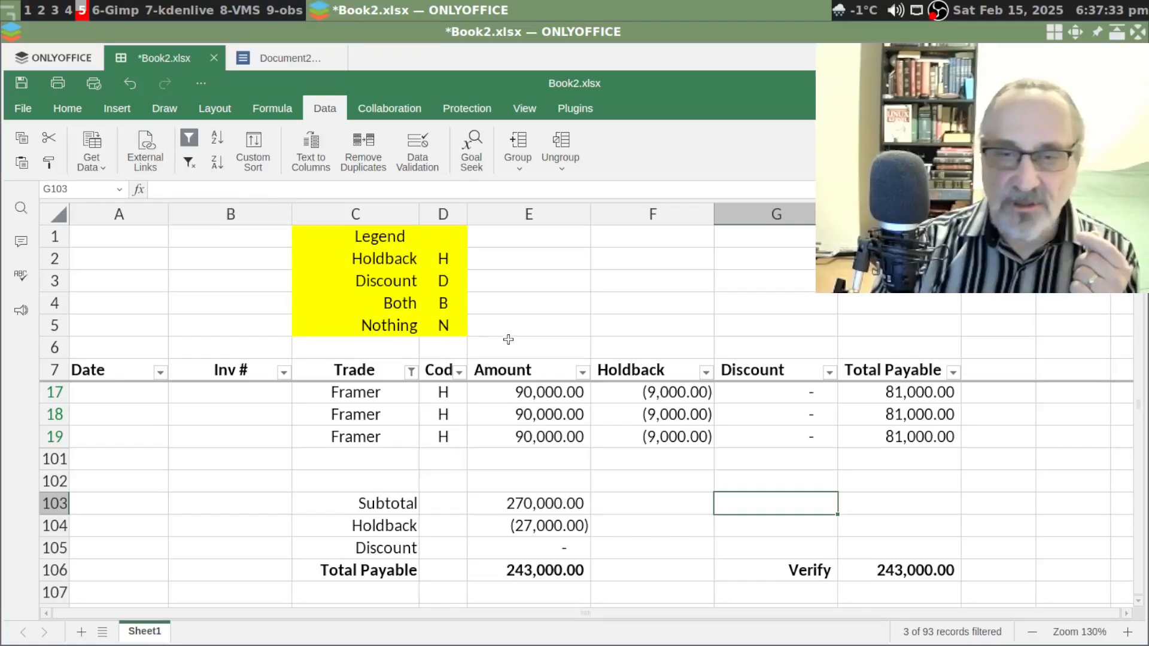
# Copy the full Holdback formula from F17 and paste it into the blank text document Document2.docx
pyautogui.click(644, 400)
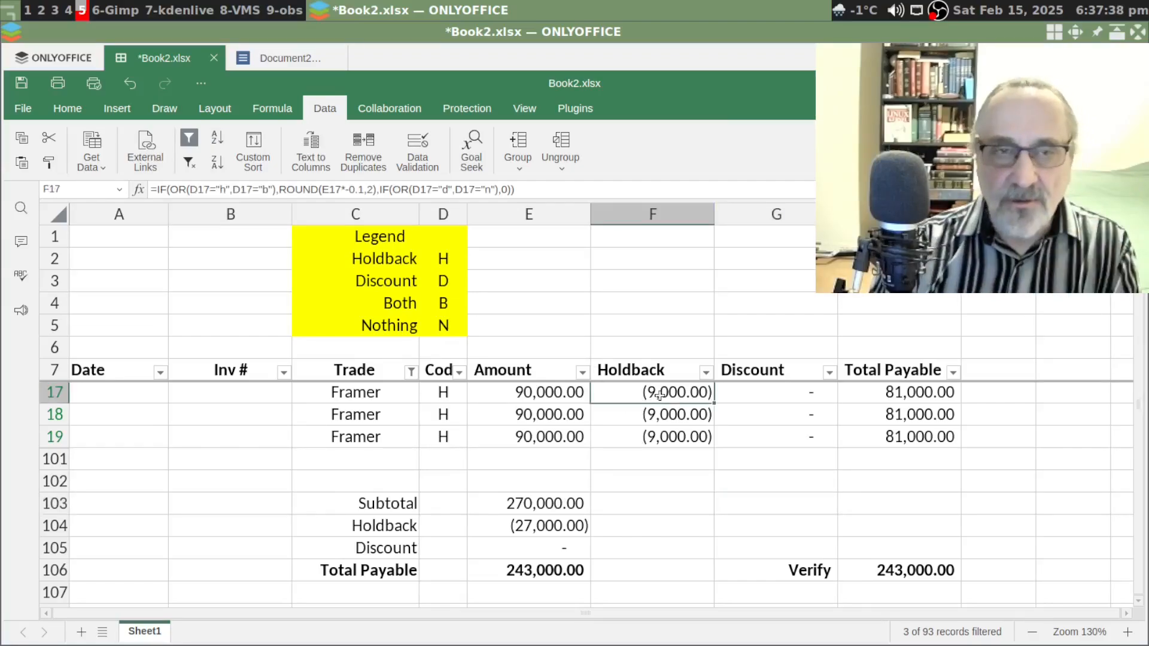
pyautogui.click(534, 189)
pyautogui.hotkey('ctrl', 'a')
pyautogui.hotkey('ctrl', 'c')
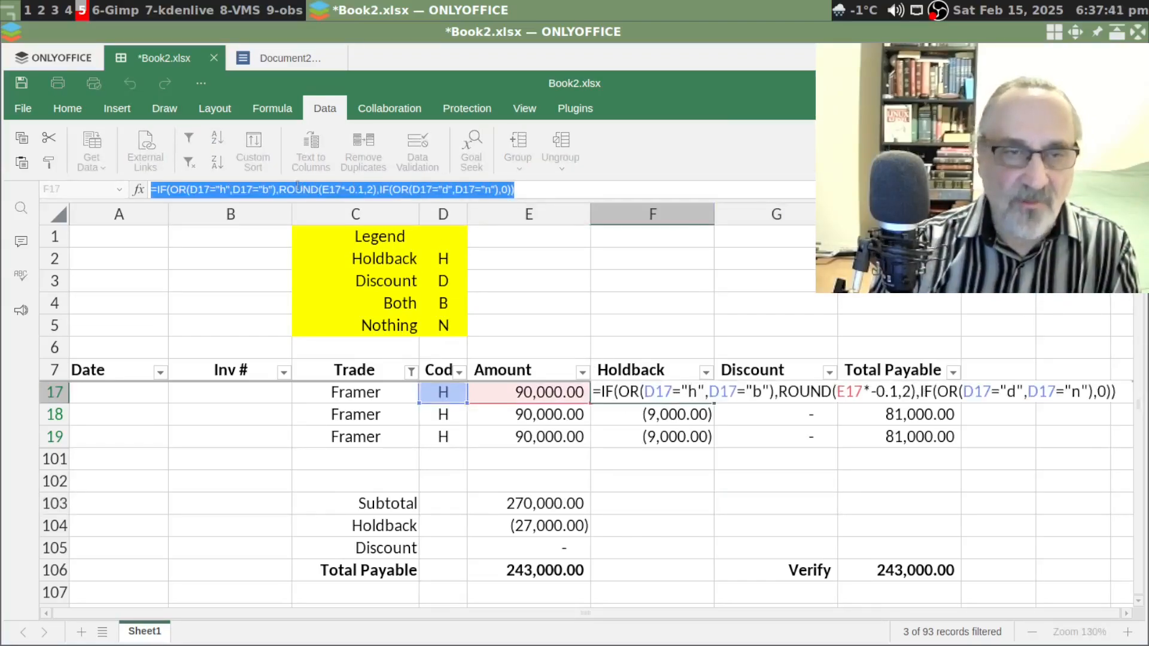
pyautogui.click(271, 58)
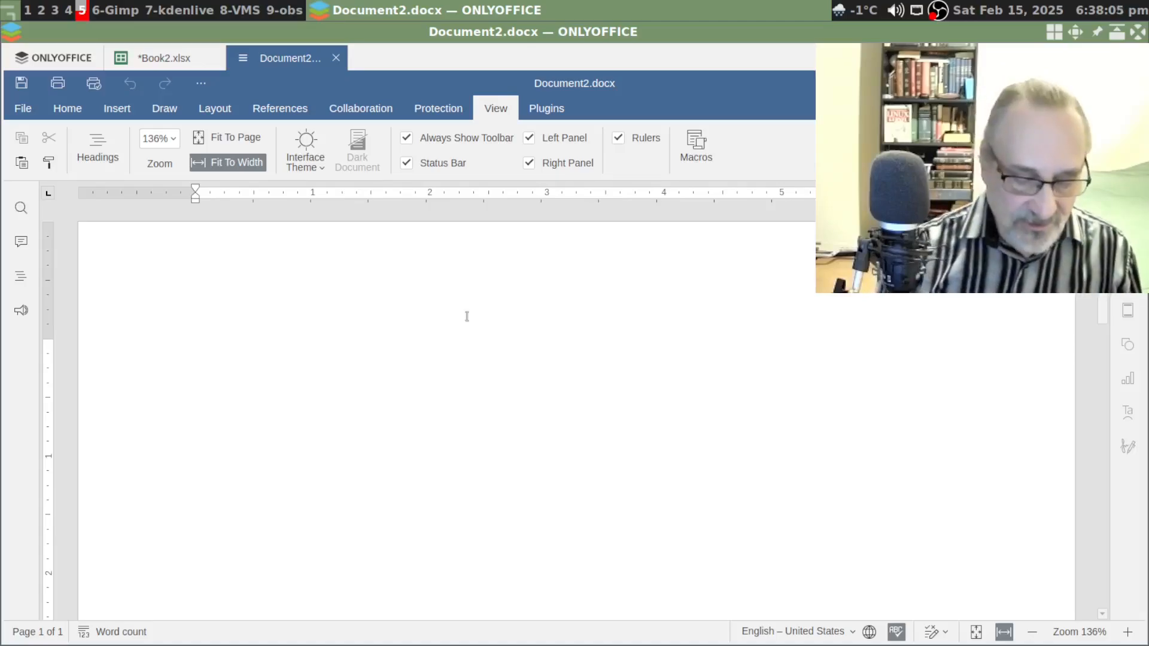
pyautogui.hotkey('ctrl', 'v')
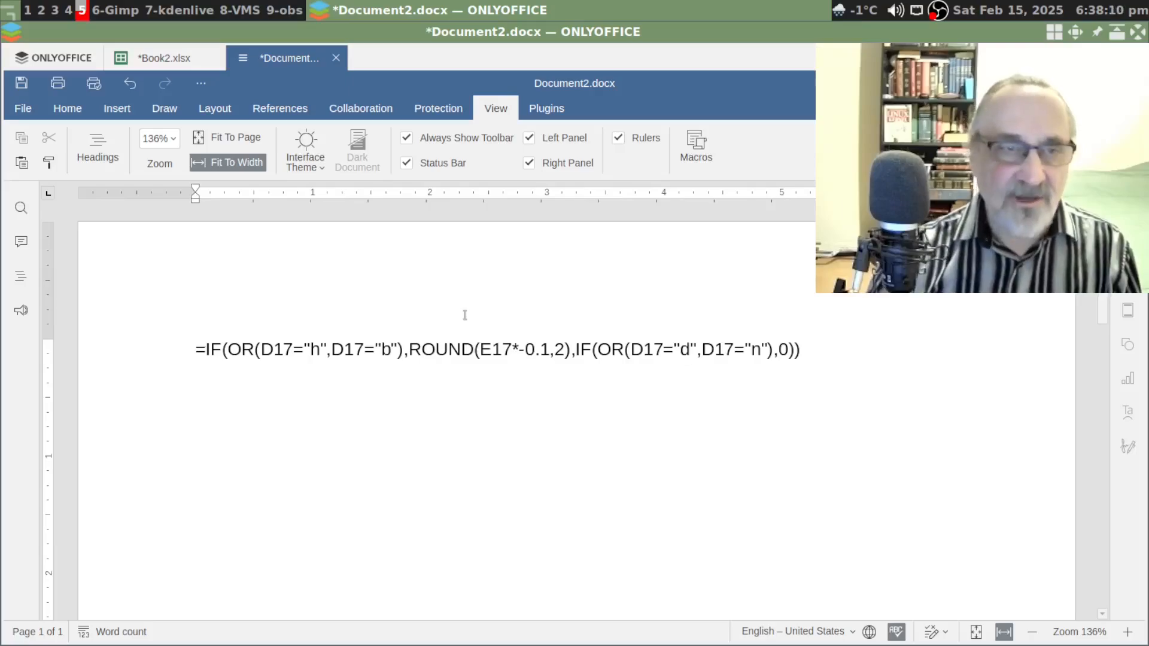
# Copy the full Discount formula from G17 of Book2.xlsx and paste it below the Holdback formula in Document2.docx
pyautogui.click(132, 57)
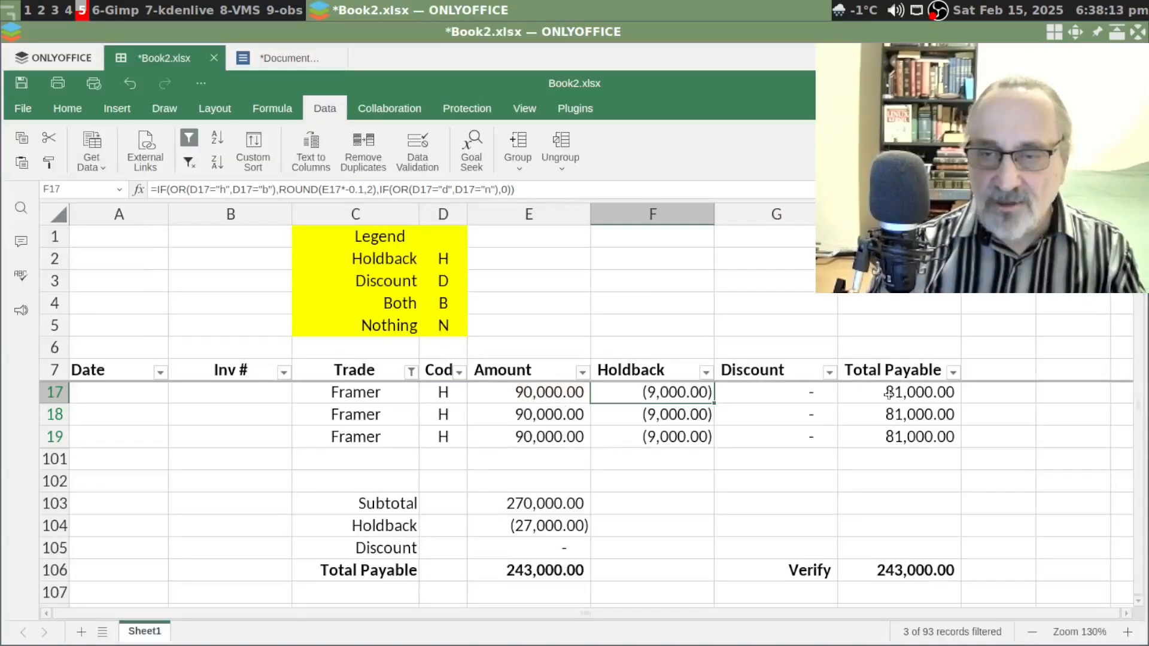
pyautogui.click(809, 392)
pyautogui.moveTo(652, 192); pyautogui.dragTo(151, 190)
pyautogui.rightClick(312, 193)
pyautogui.click(332, 225)
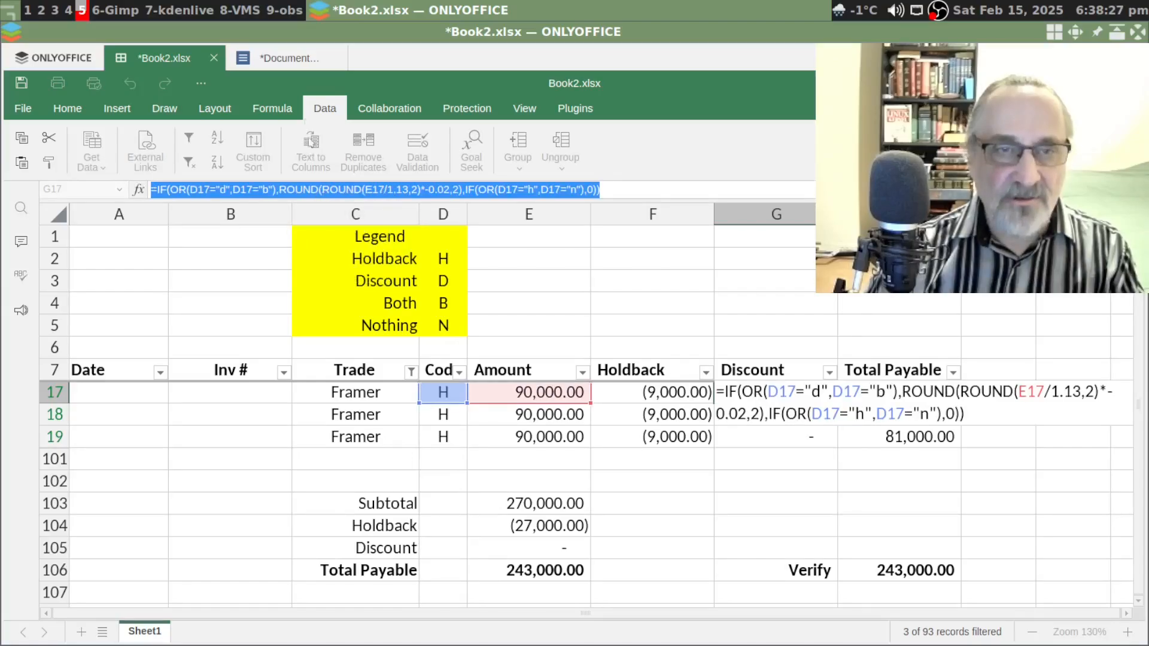
pyautogui.click(291, 60)
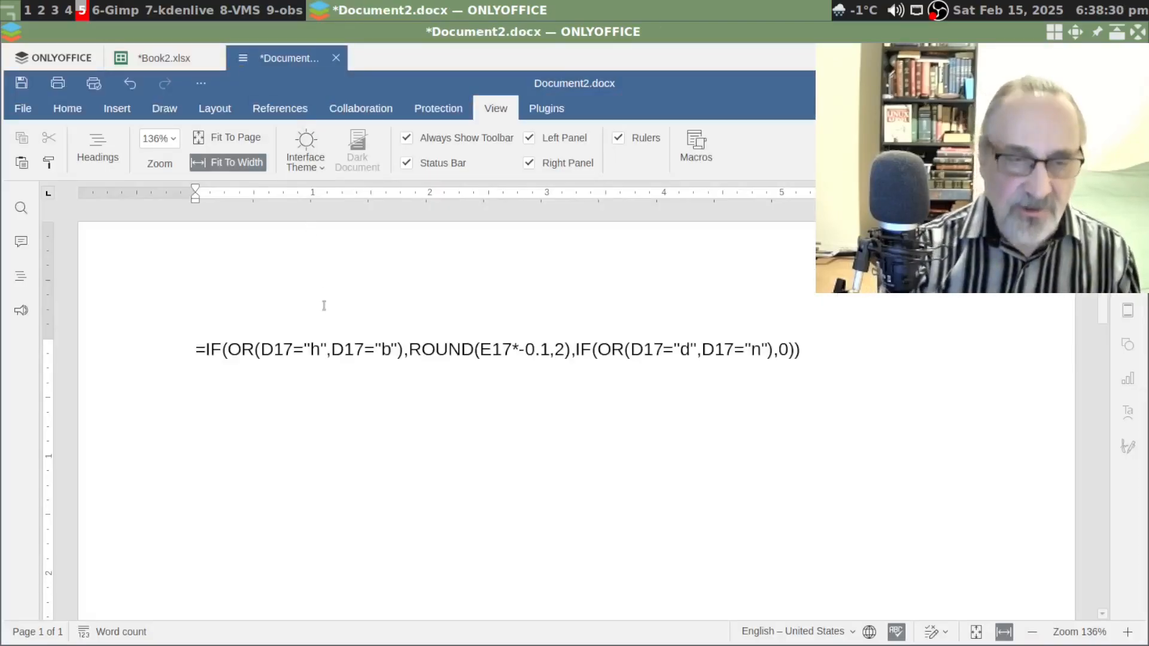
pyautogui.hotkey('ctrl', 'v')
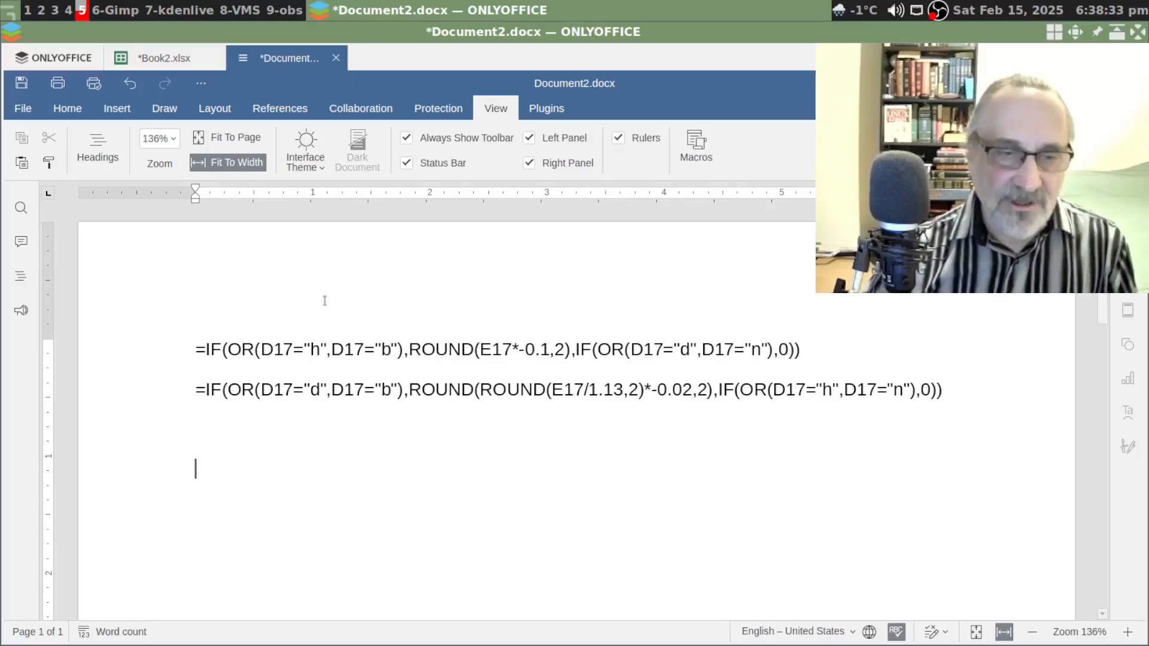
# Copy the Verify formula =SUBTOTAL(9,H8:H100) from H106 of Book2.xlsx and paste it below the Discount formula in Document2.docx
pyautogui.rightClick(263, 441)
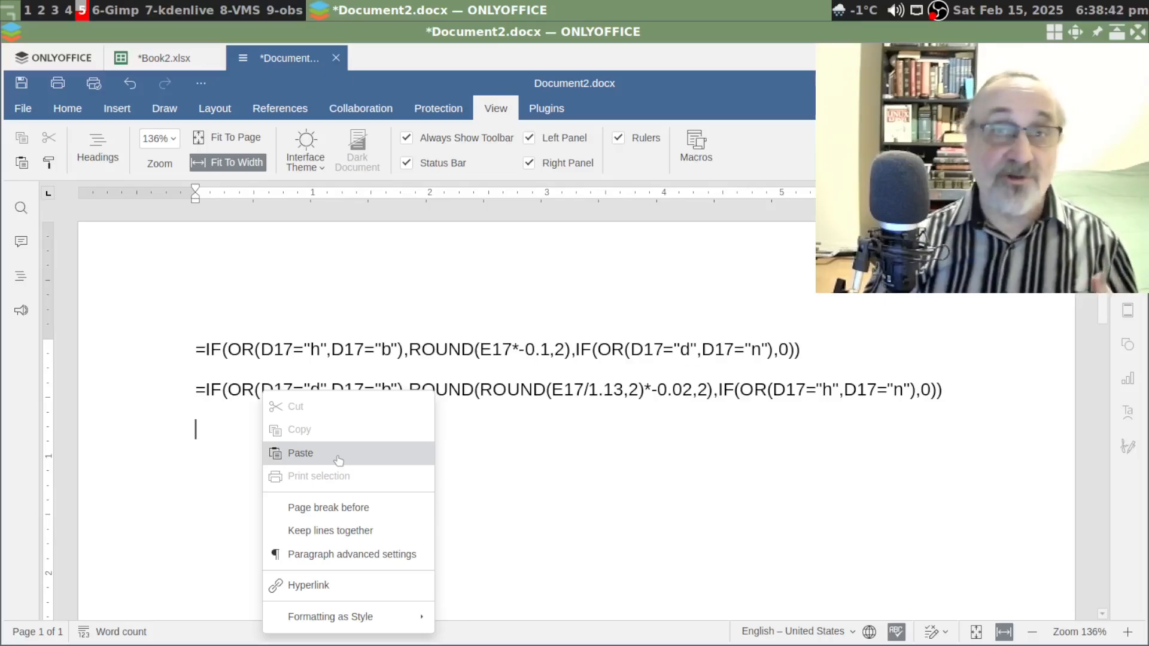
pyautogui.click(516, 447)
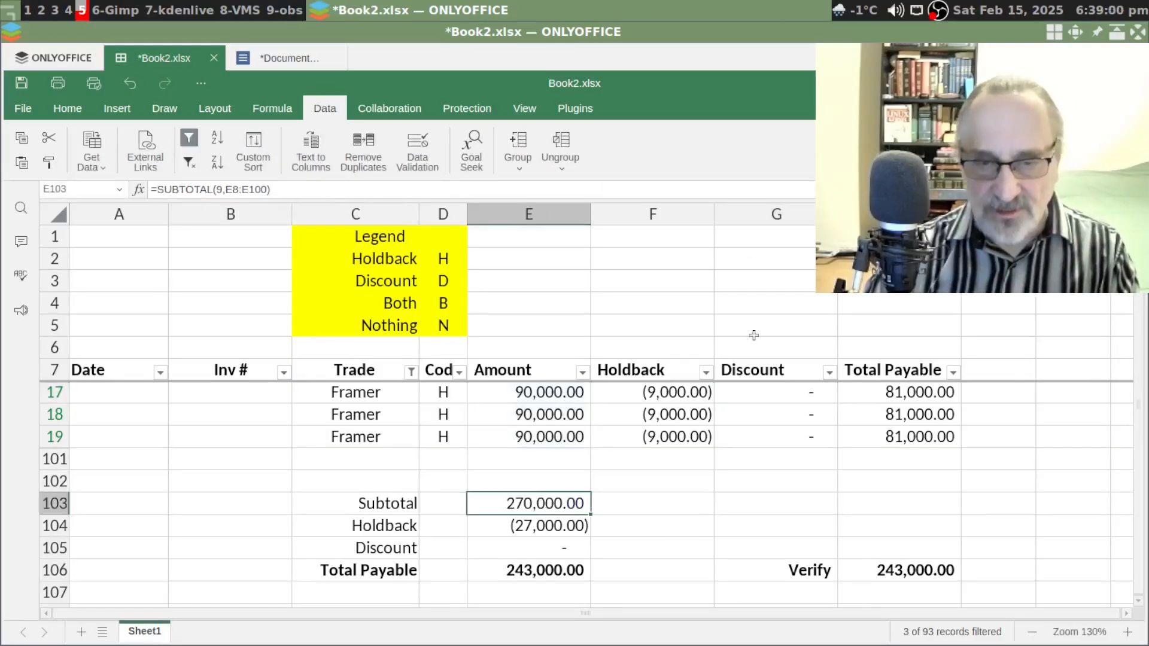
pyautogui.click(913, 570)
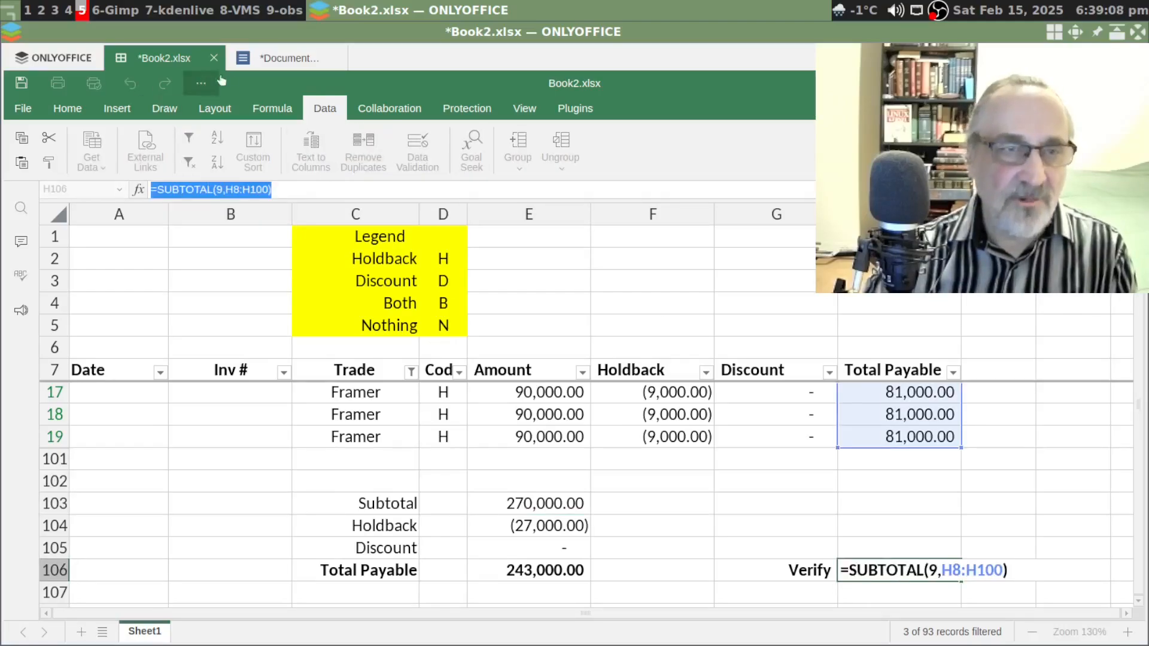
pyautogui.click(282, 58)
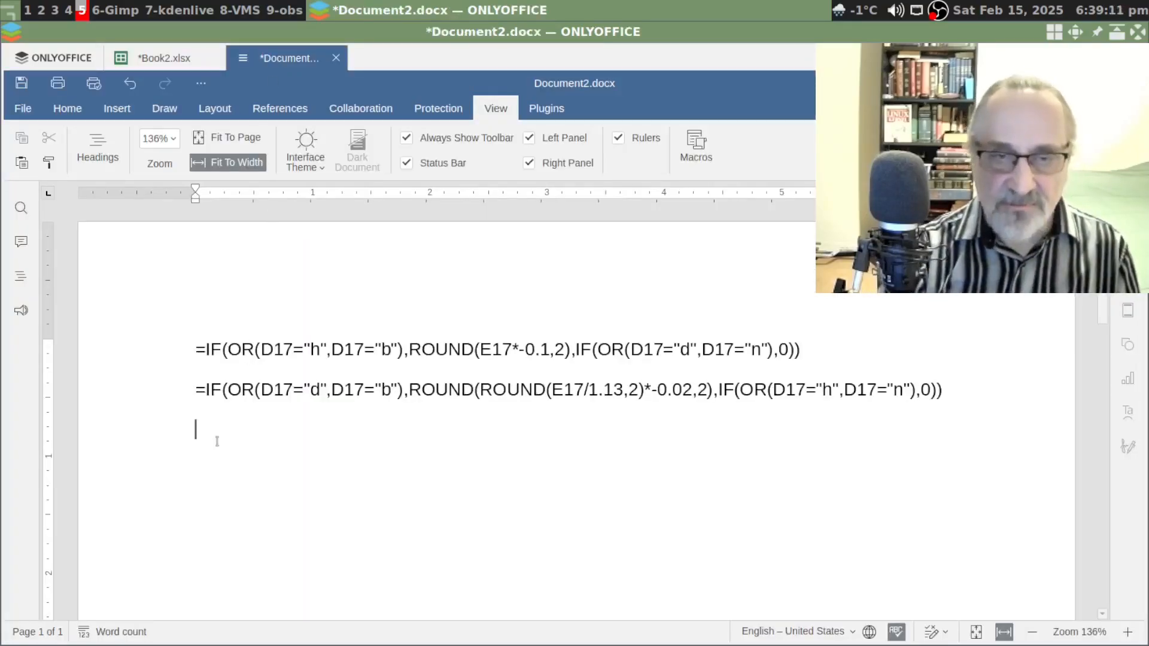
pyautogui.hotkey('ctrl', 'v')
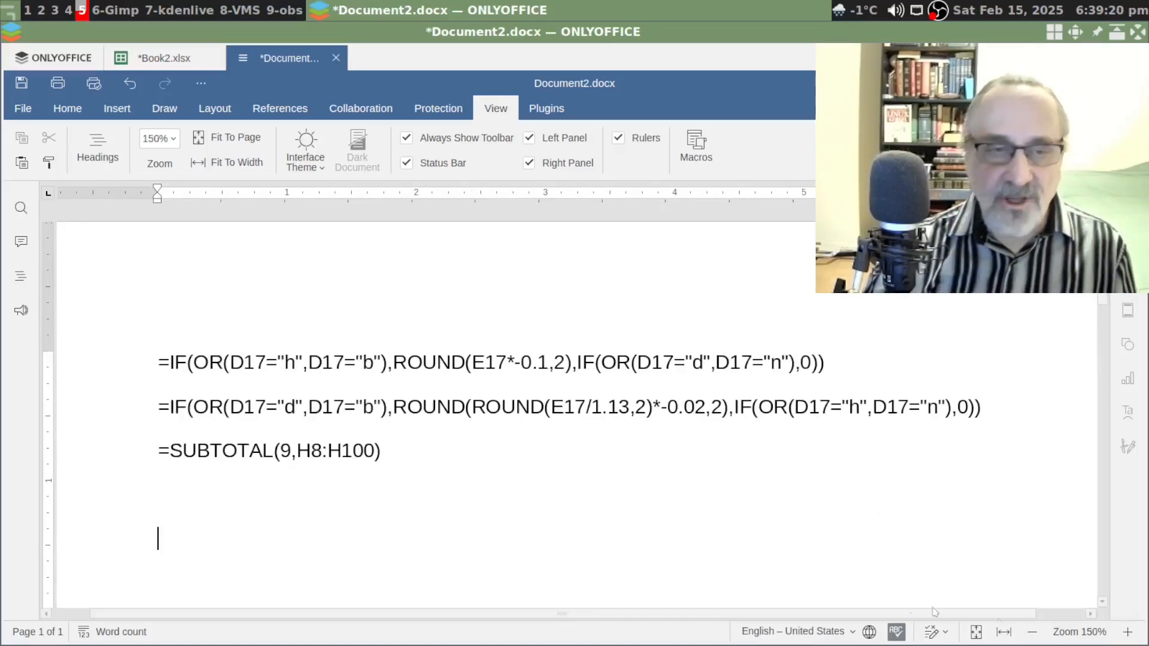
# Highlight the Holdback formula and the Discount formula one after the other to read through their IF/OR and ROUND logic
pyautogui.tripleClick(918, 339)
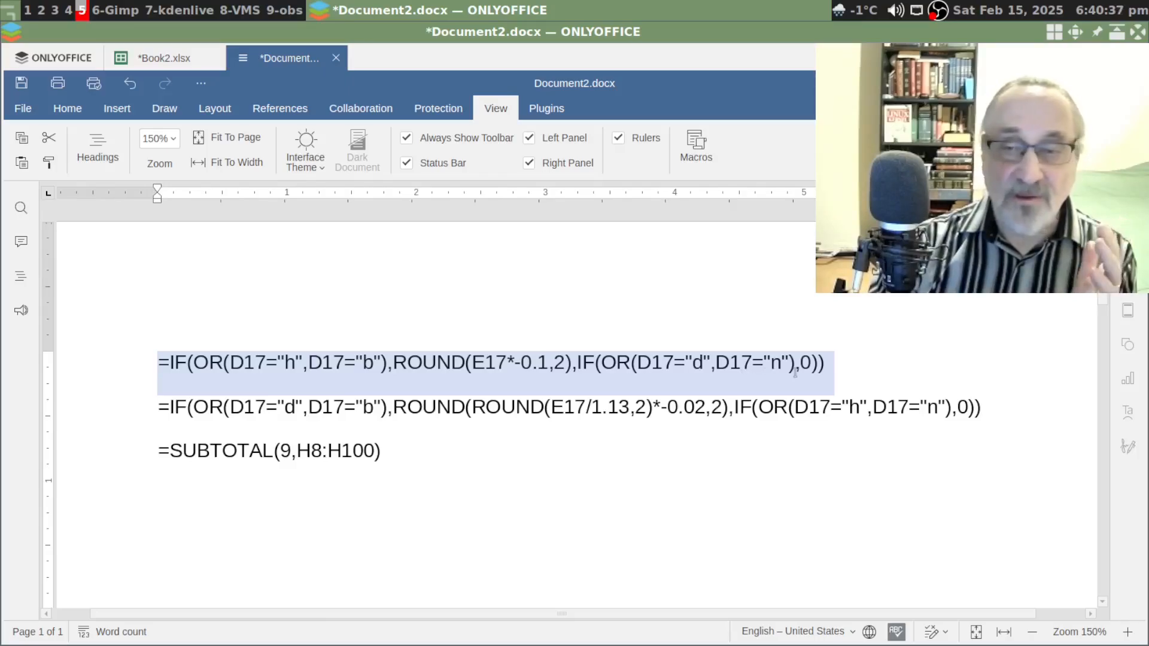
pyautogui.moveTo(157, 407); pyautogui.dragTo(989, 404)
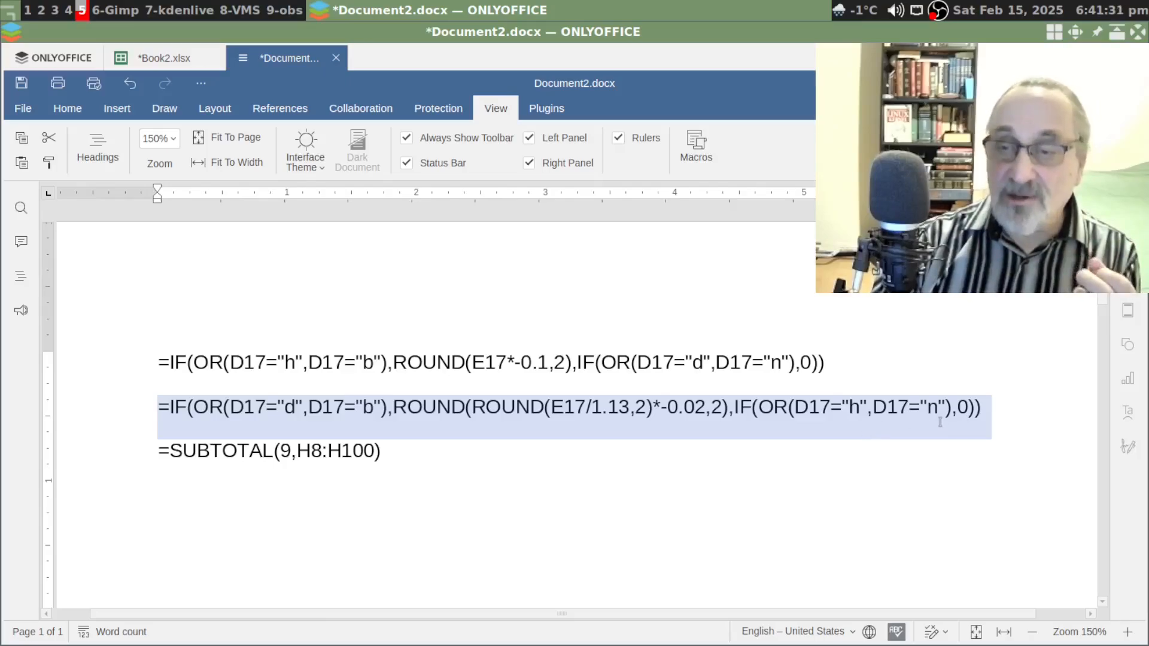
pyautogui.click(538, 450)
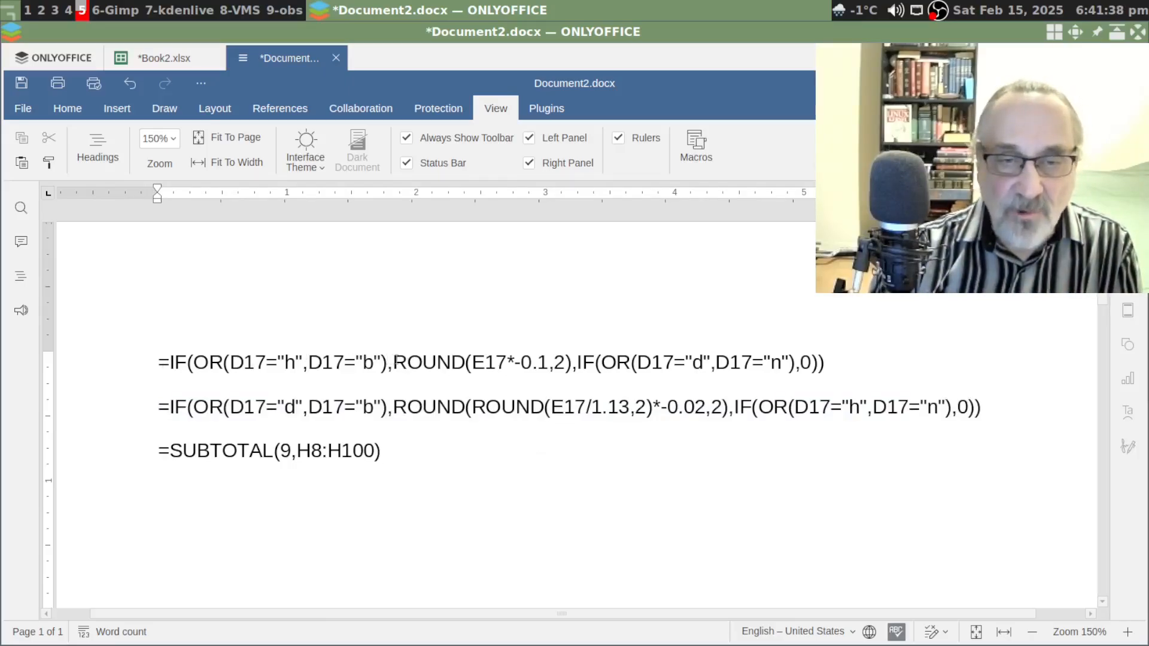
# Highlight the ROUND parts of the Holdback and Discount formulas and then the SUBTOTAL formula to read through their logic
pyautogui.moveTo(394, 362); pyautogui.dragTo(465, 360)
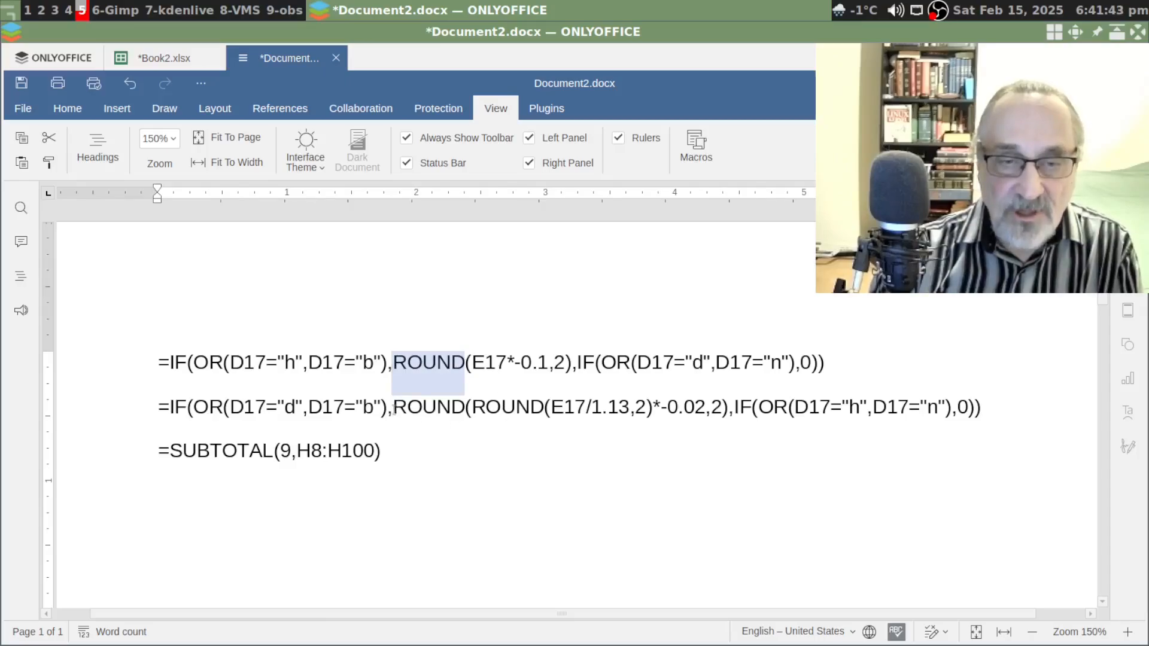
pyautogui.moveTo(394, 408); pyautogui.dragTo(547, 409)
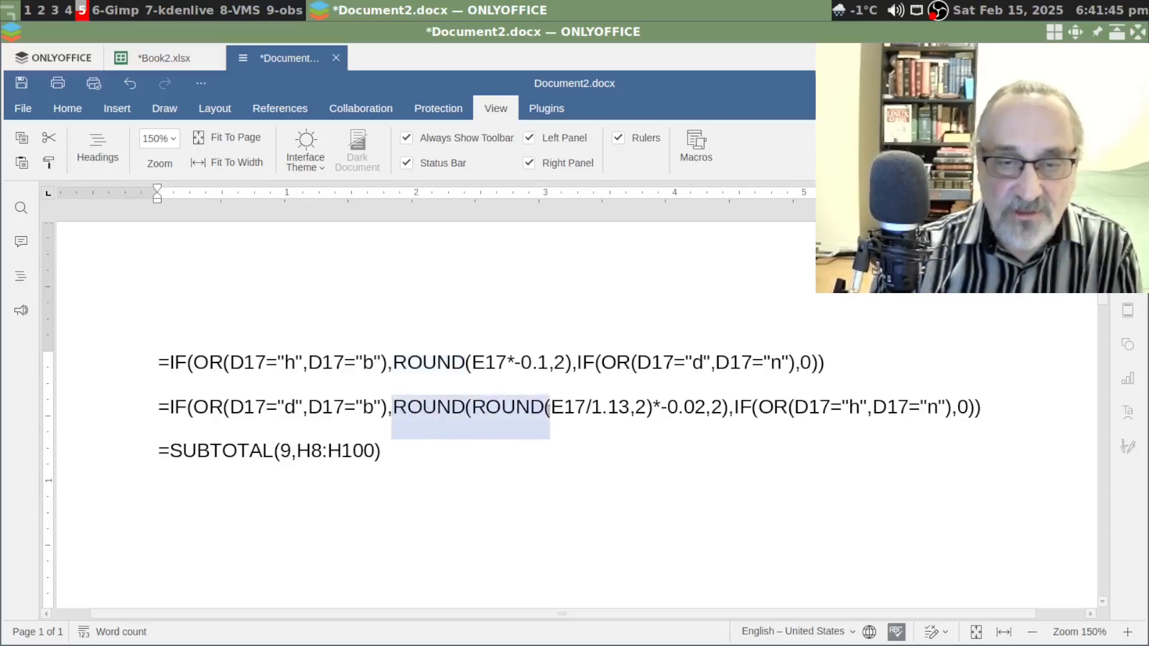
pyautogui.click(562, 485)
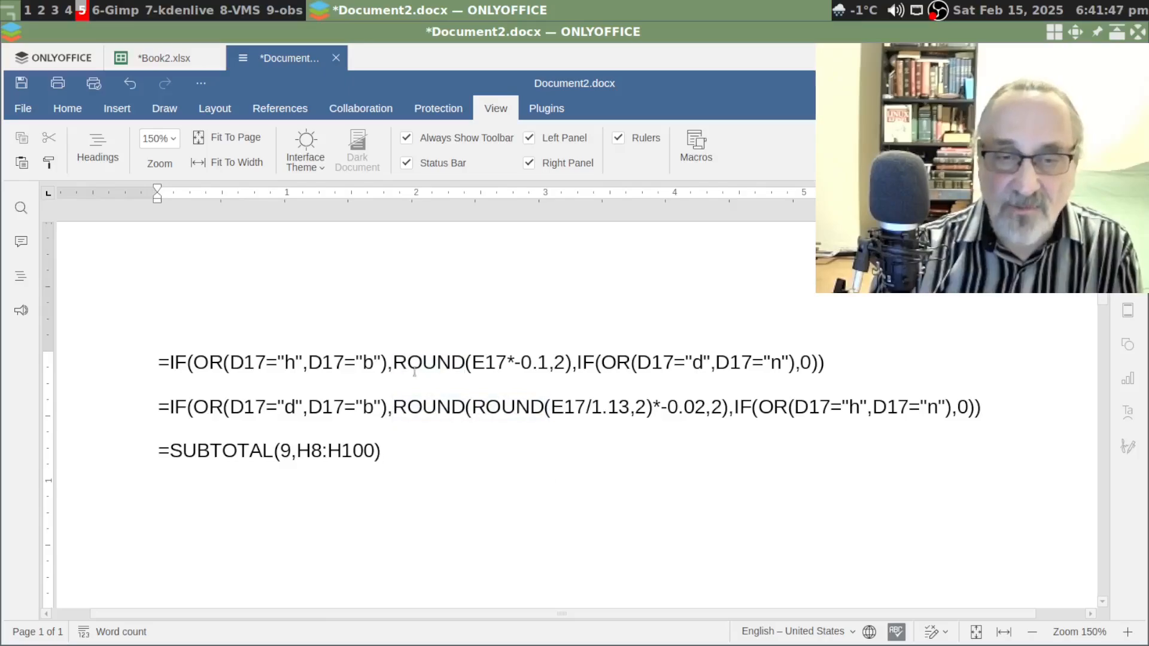
pyautogui.moveTo(393, 363); pyautogui.dragTo(571, 363)
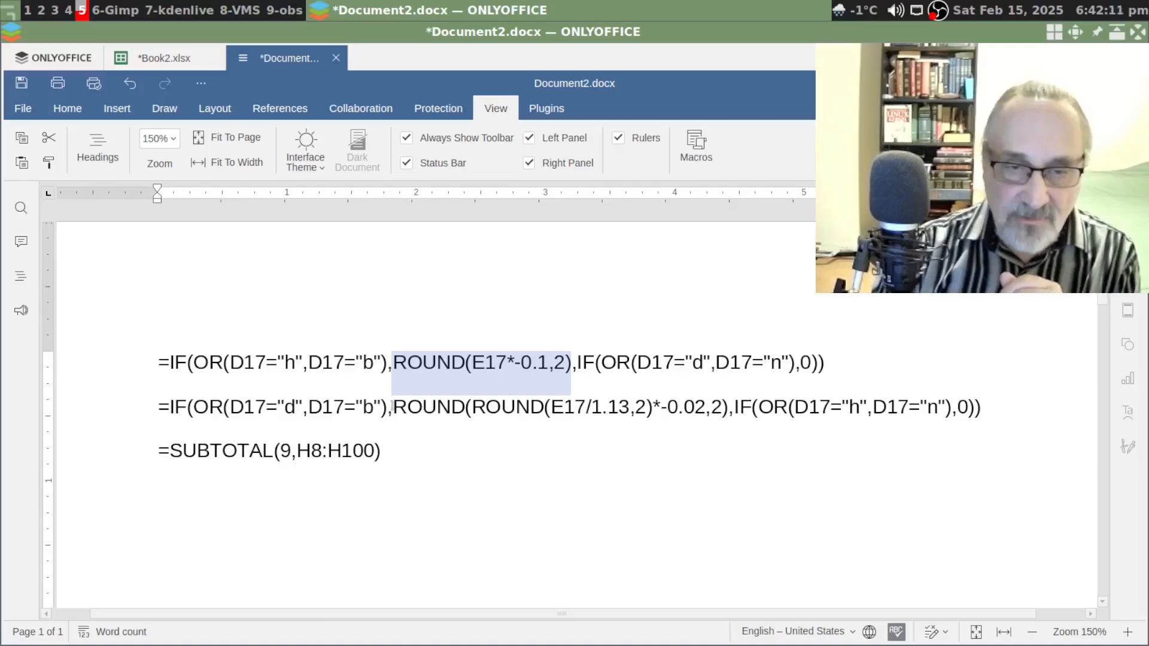
pyautogui.moveTo(392, 407); pyautogui.dragTo(727, 407)
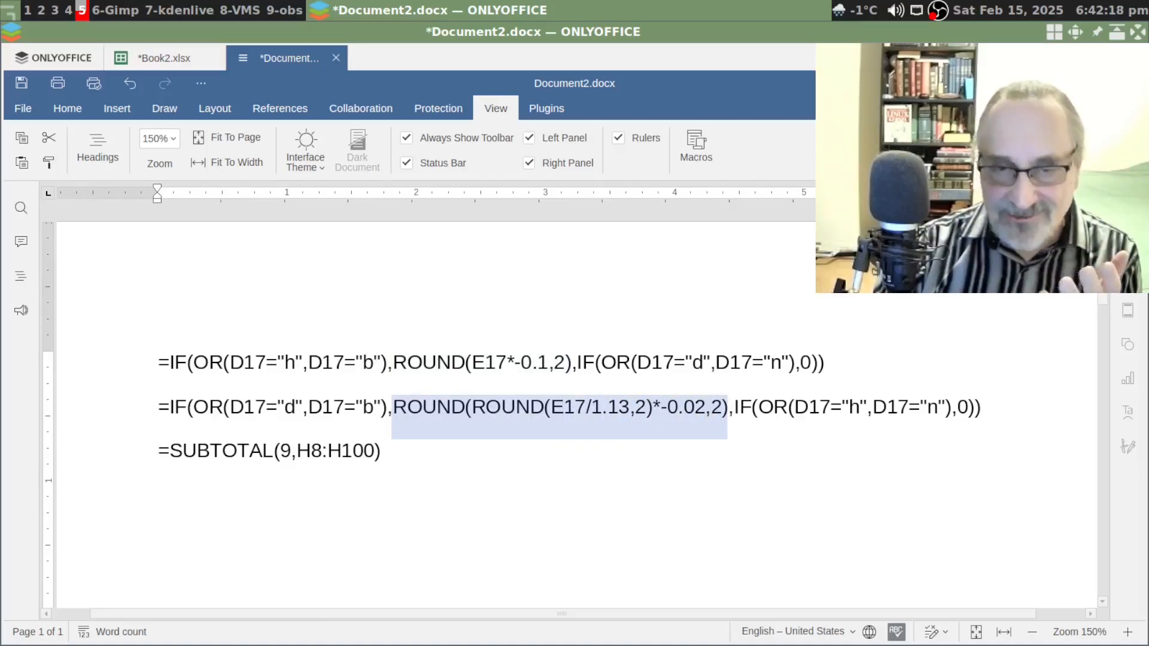
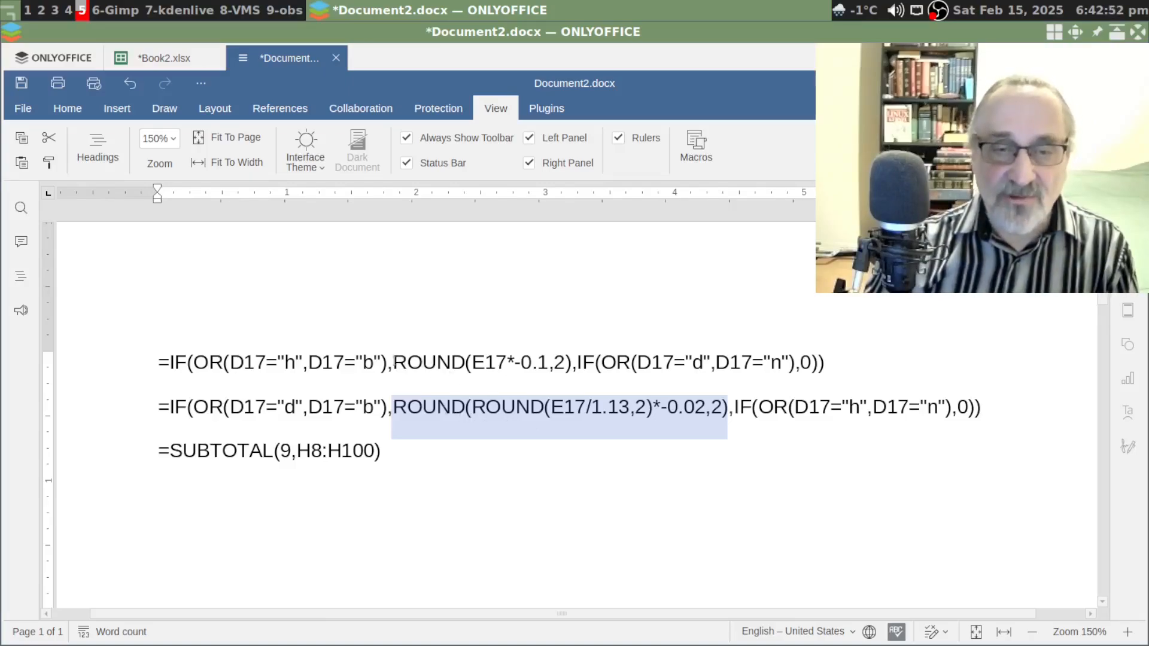
pyautogui.moveTo(394, 361); pyautogui.dragTo(462, 362)
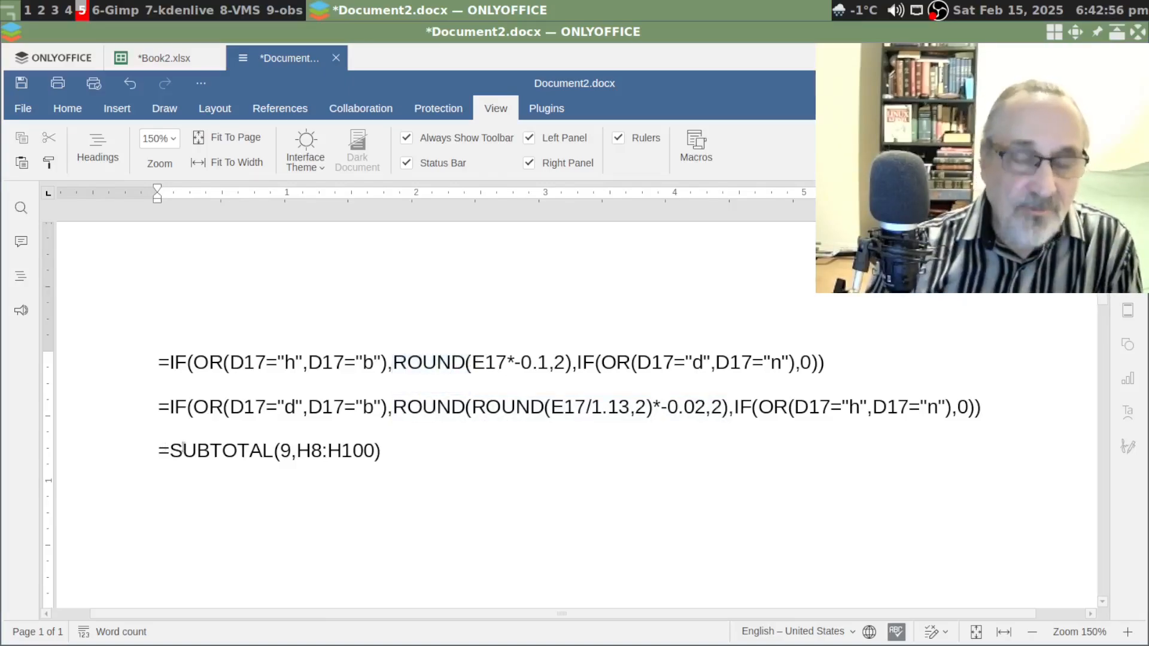
pyautogui.moveTo(158, 450); pyautogui.dragTo(413, 465)
pyautogui.click(411, 458)
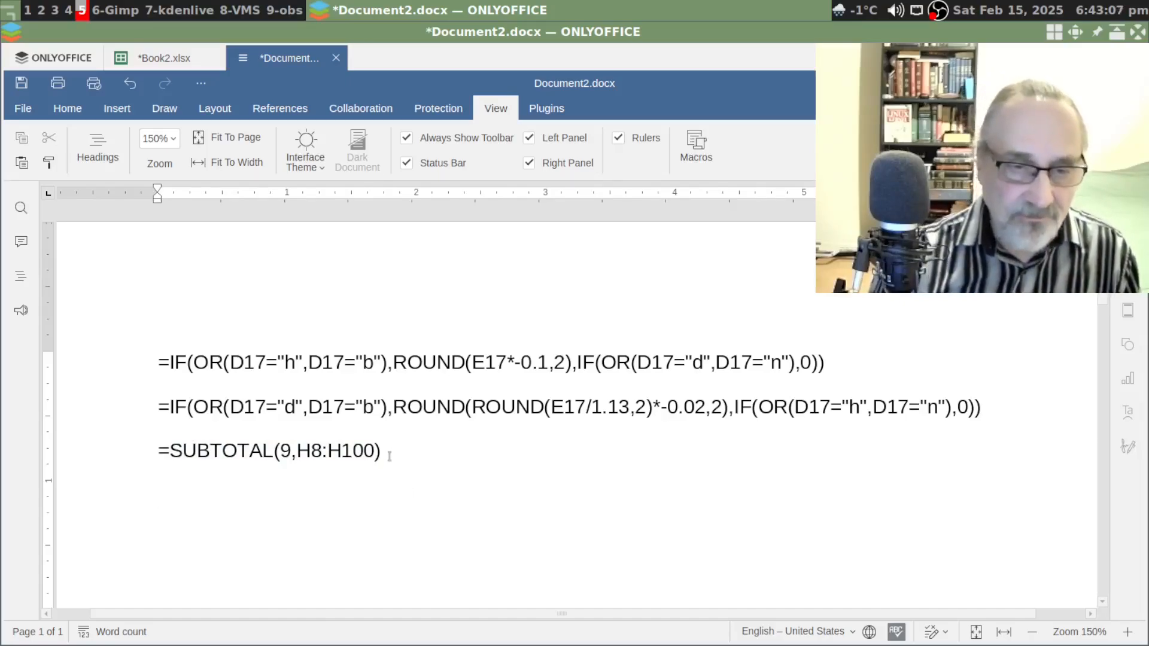
# Add the formula =SUM(H8:H100) on a new line below the SUBTOTAL formula in Document2.docx
pyautogui.moveTo(386, 456)
pyautogui.mouseDown()
pyautogui.moveTo(168, 452)
pyautogui.moveTo(386, 450)
pyautogui.mouseUp()
pyautogui.click(367, 497)
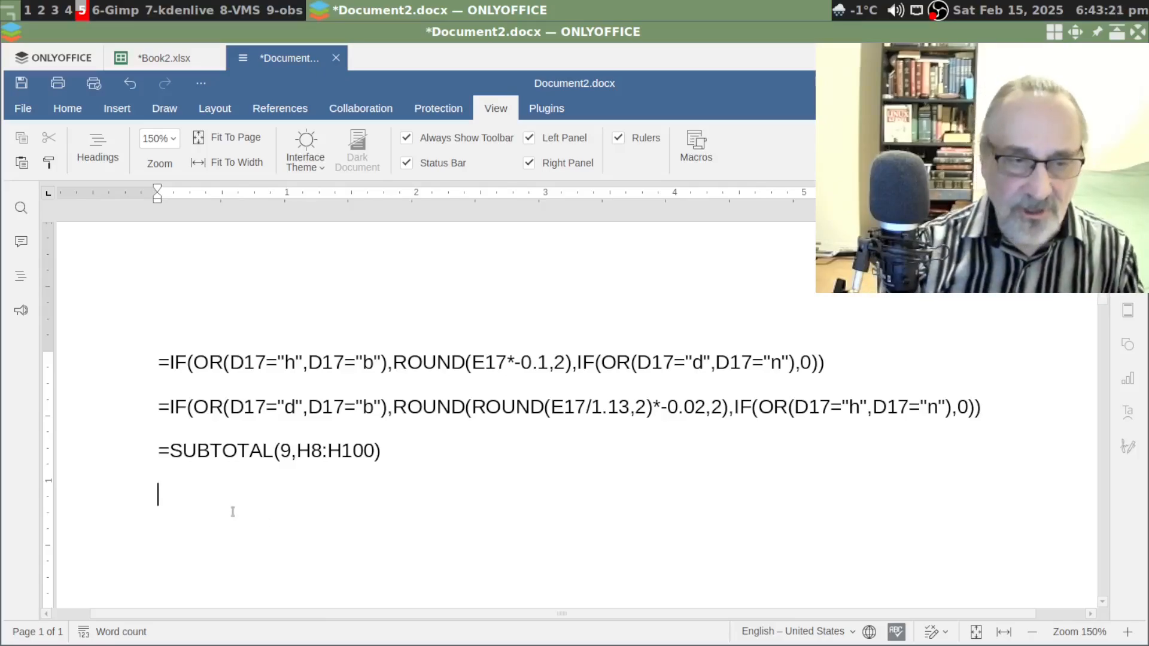
pyautogui.write('=SUM')
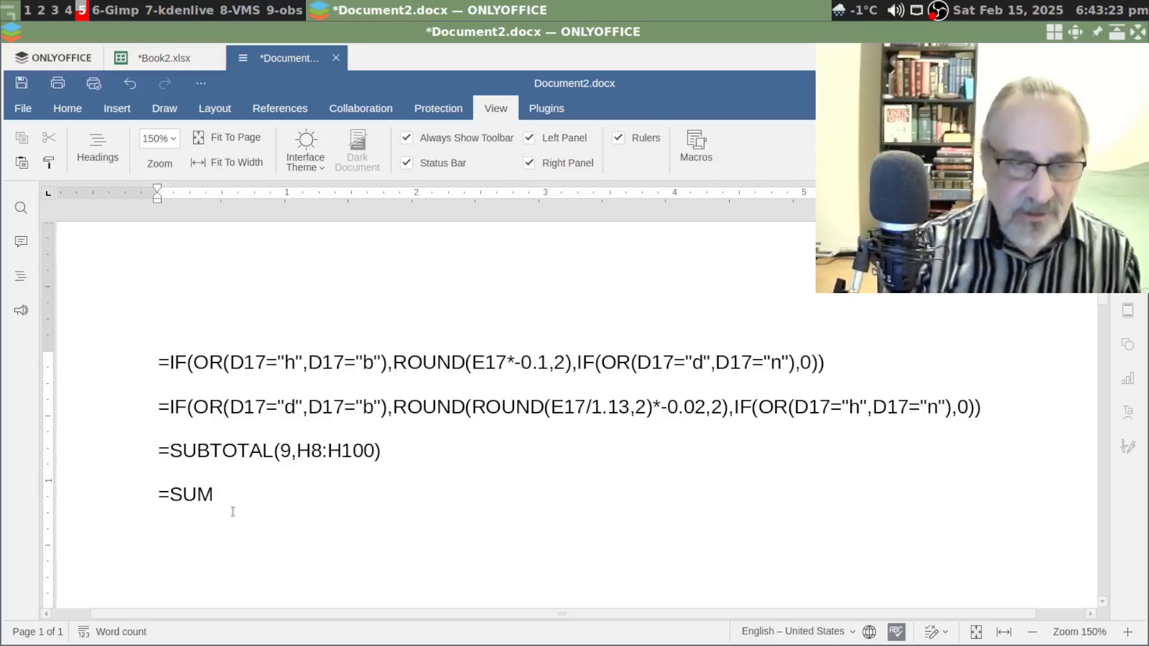
pyautogui.write('(H8')
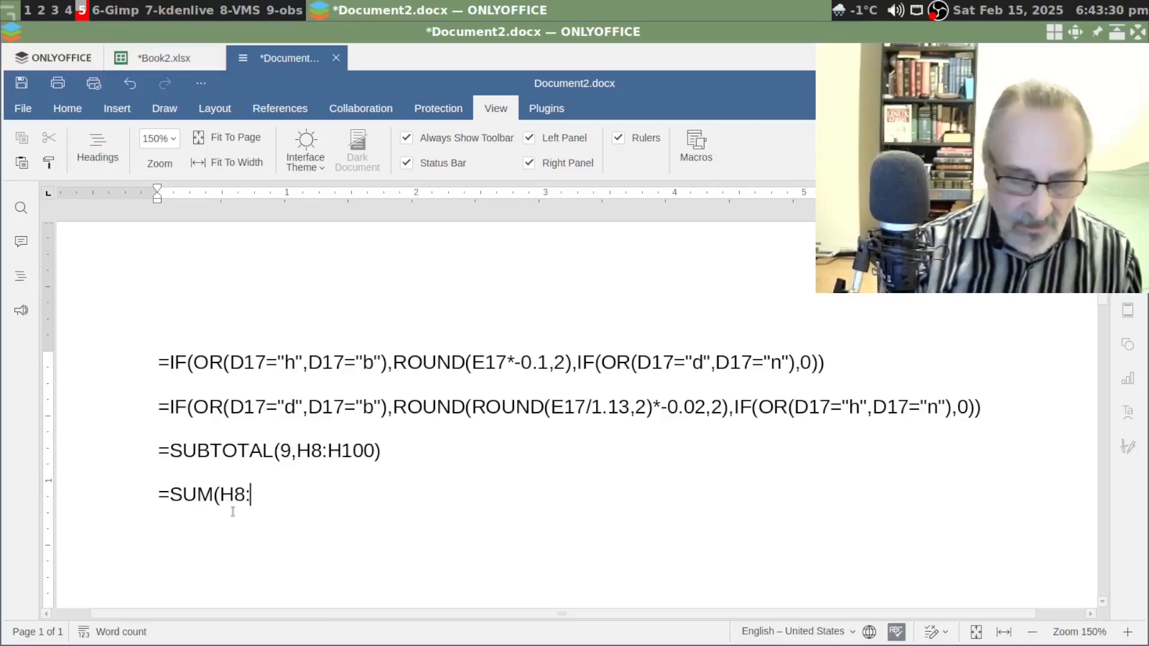
pyautogui.write(':H100)')
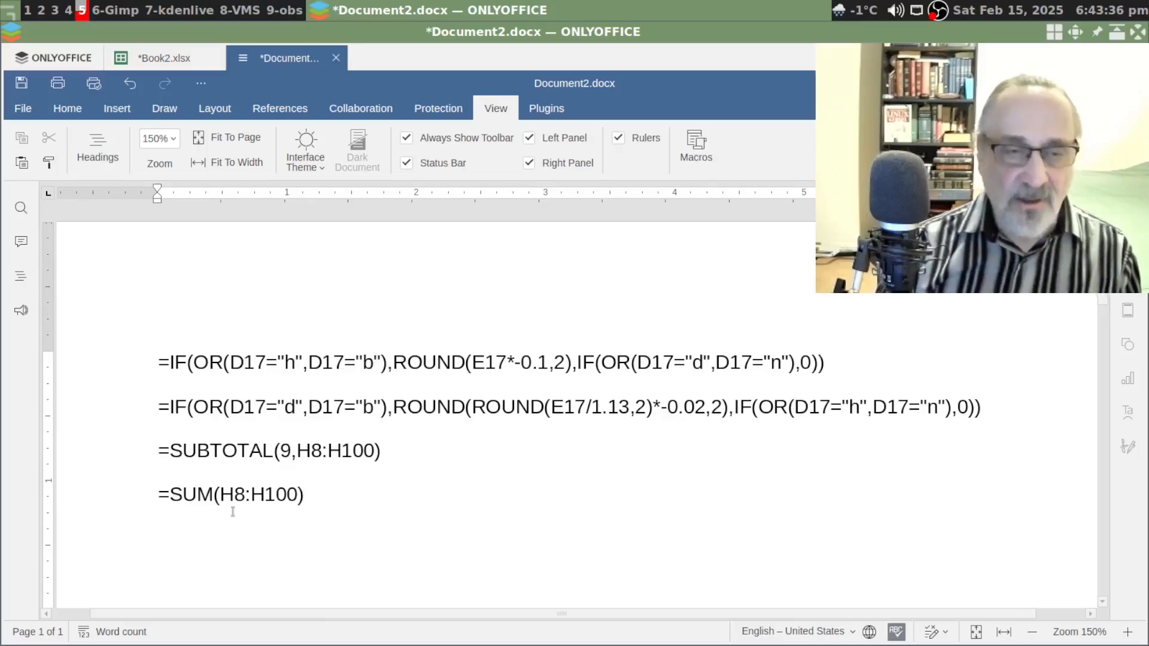
pyautogui.press('Return')
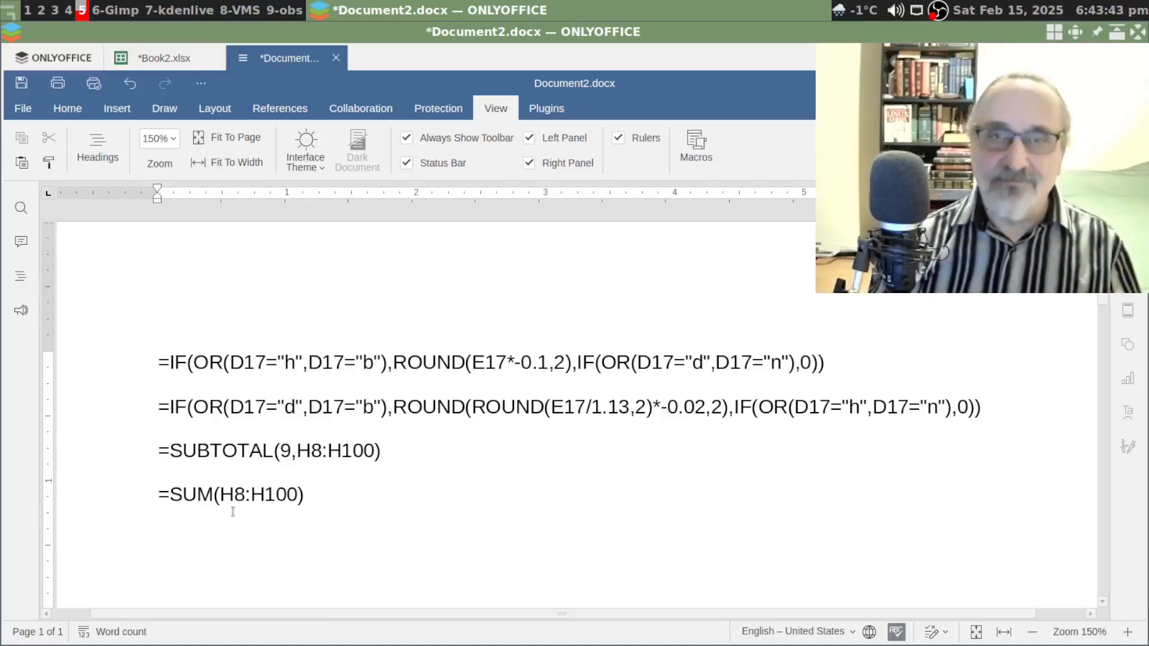
# In Book2.xlsx, replace the Verify formula in H106 with =SUM(H8:H100) to test it on the filtered rows
pyautogui.click(164, 58)
pyautogui.press('Escape')
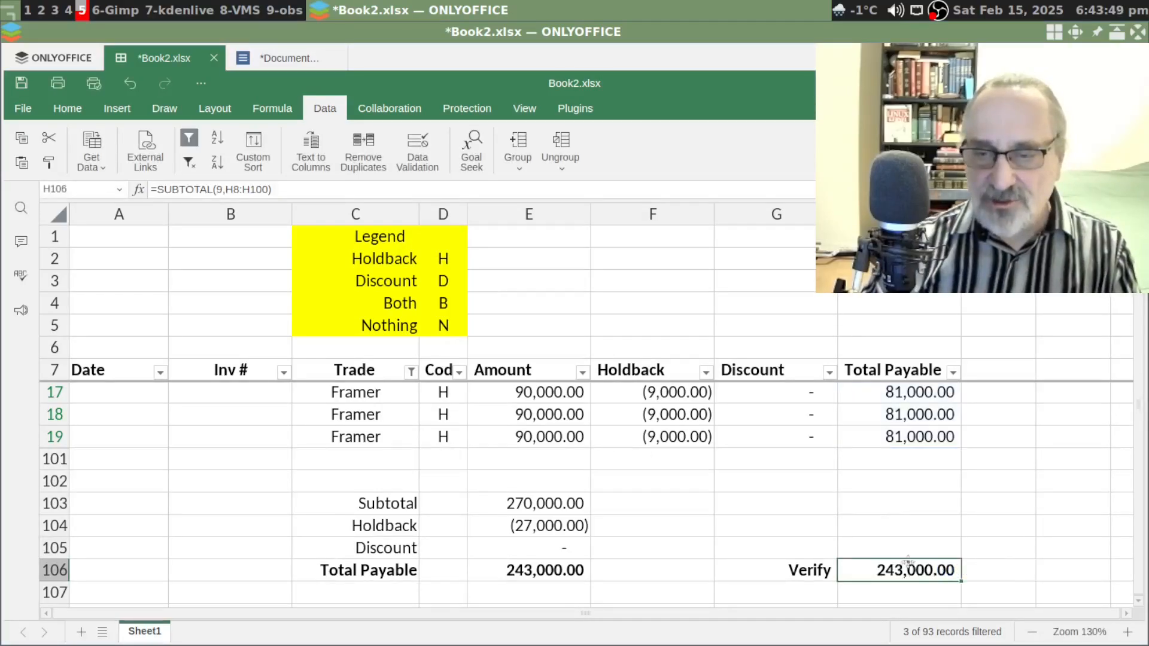
pyautogui.write('=SUM(')
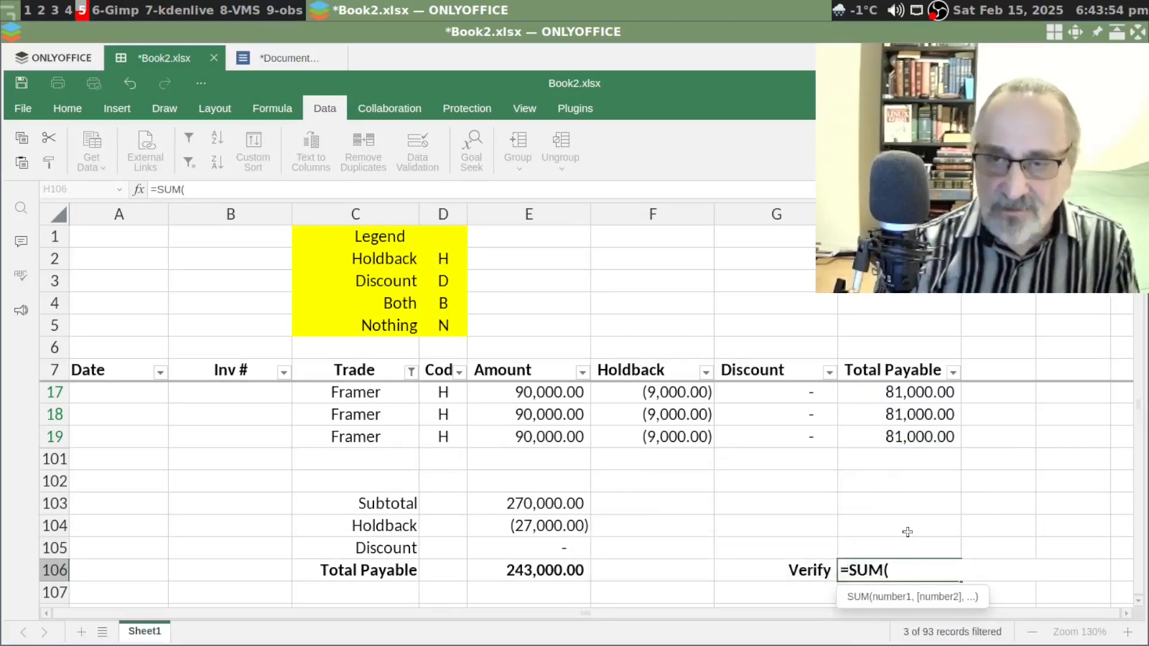
pyautogui.write('H8:')
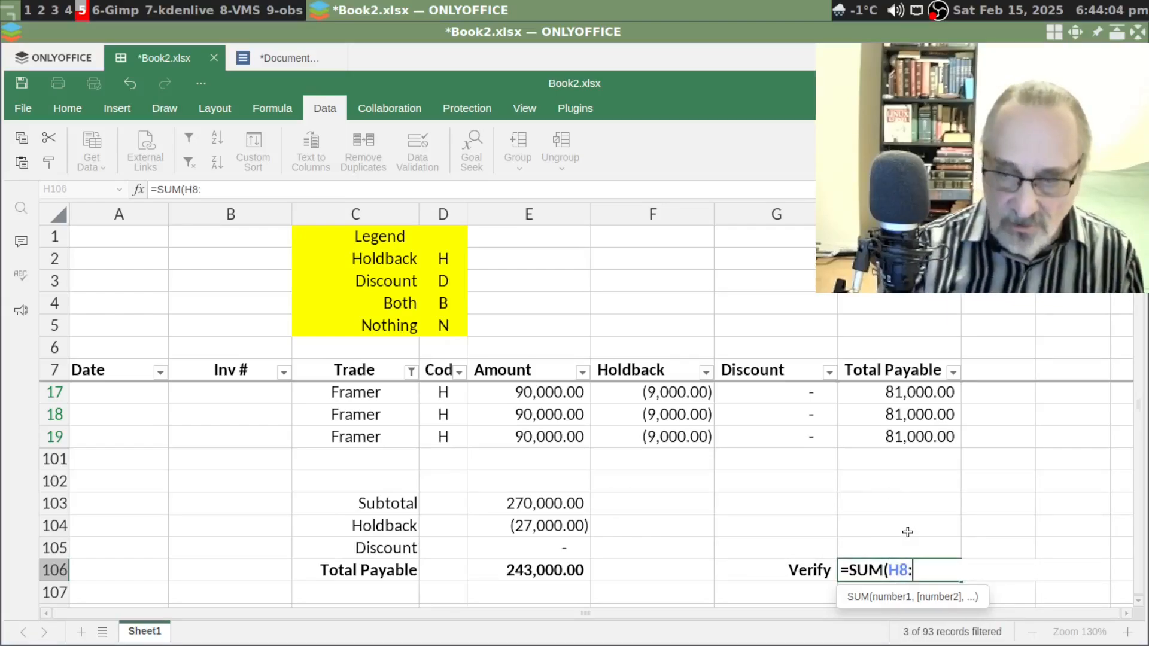
pyautogui.write('H100)')
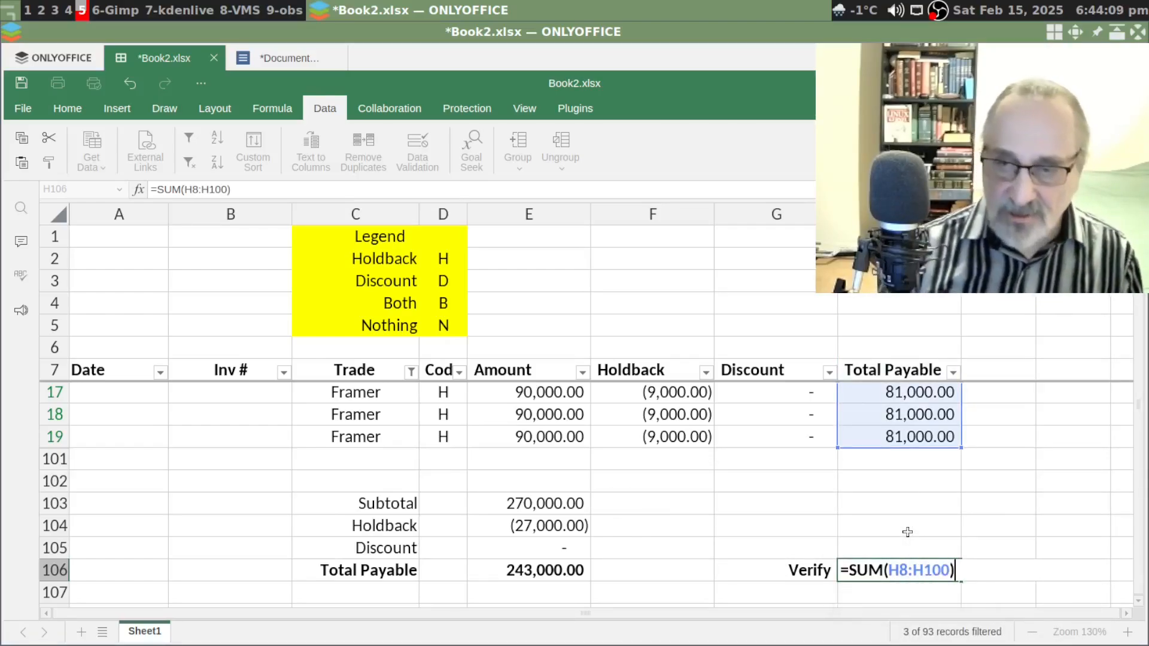
pyautogui.press('Return')
pyautogui.press('Up')
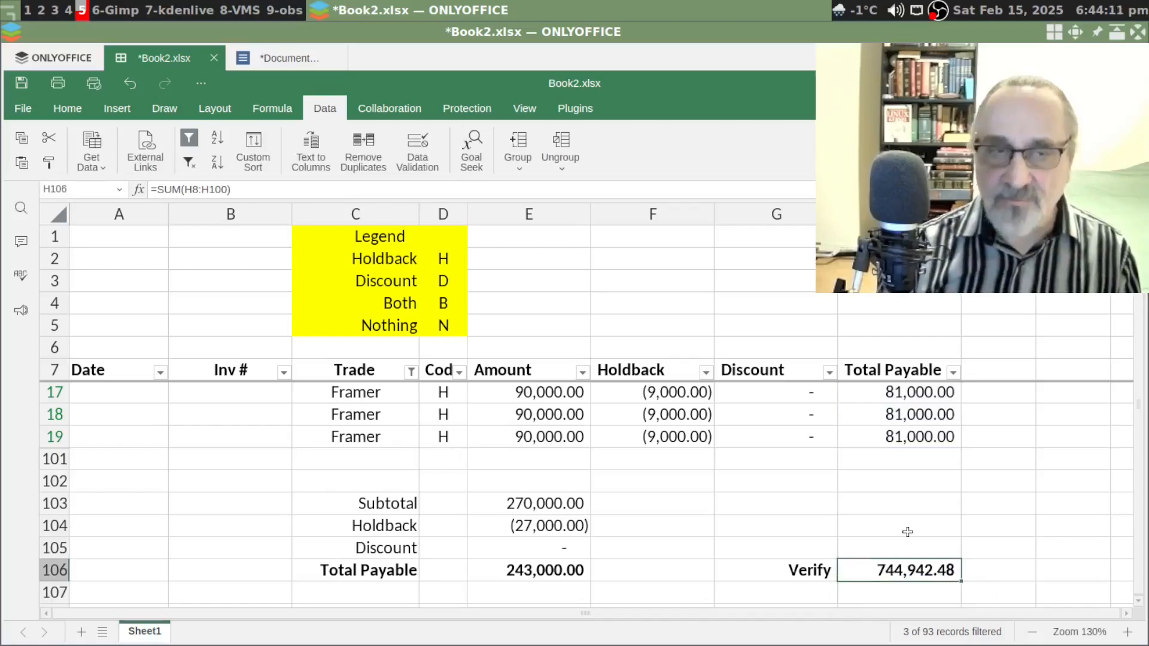
pyautogui.press('Down')
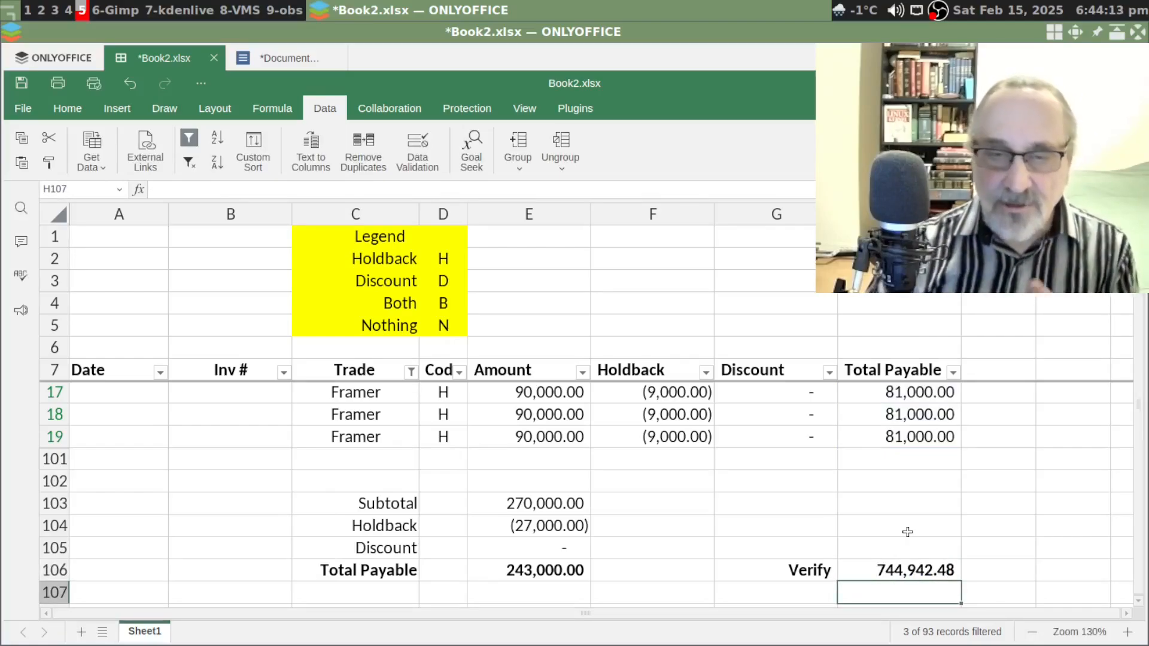
# Compare the Total Payable and Subtotal cells and the filtered Framer amounts with the Verify total in H106
pyautogui.click(524, 575)
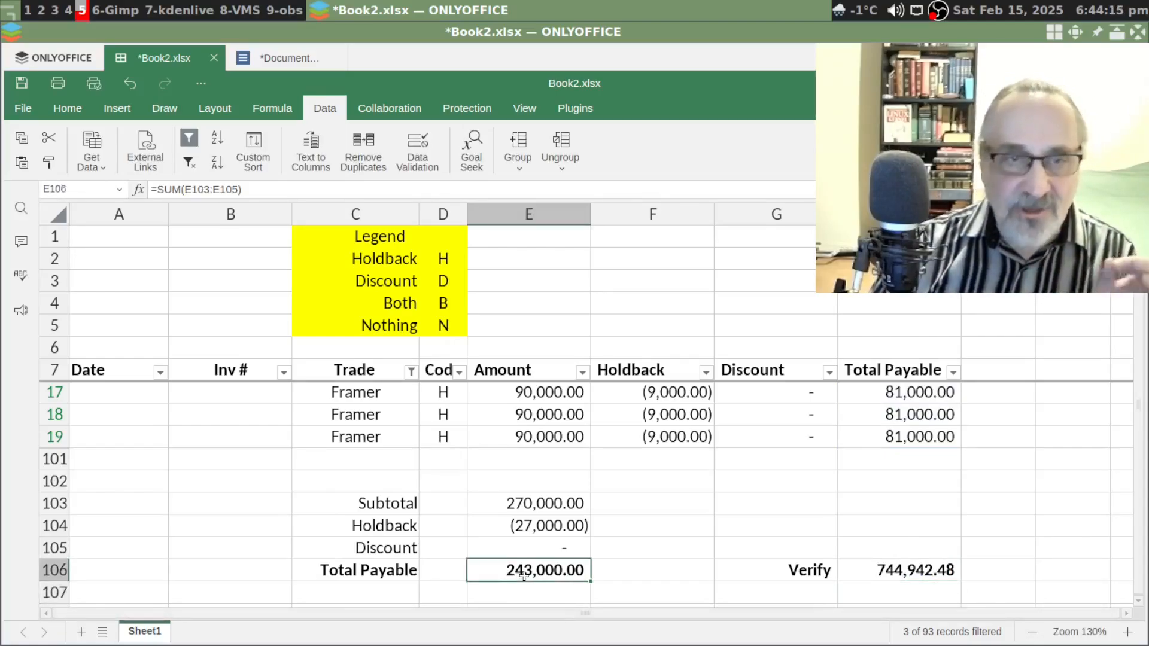
pyautogui.click(552, 503)
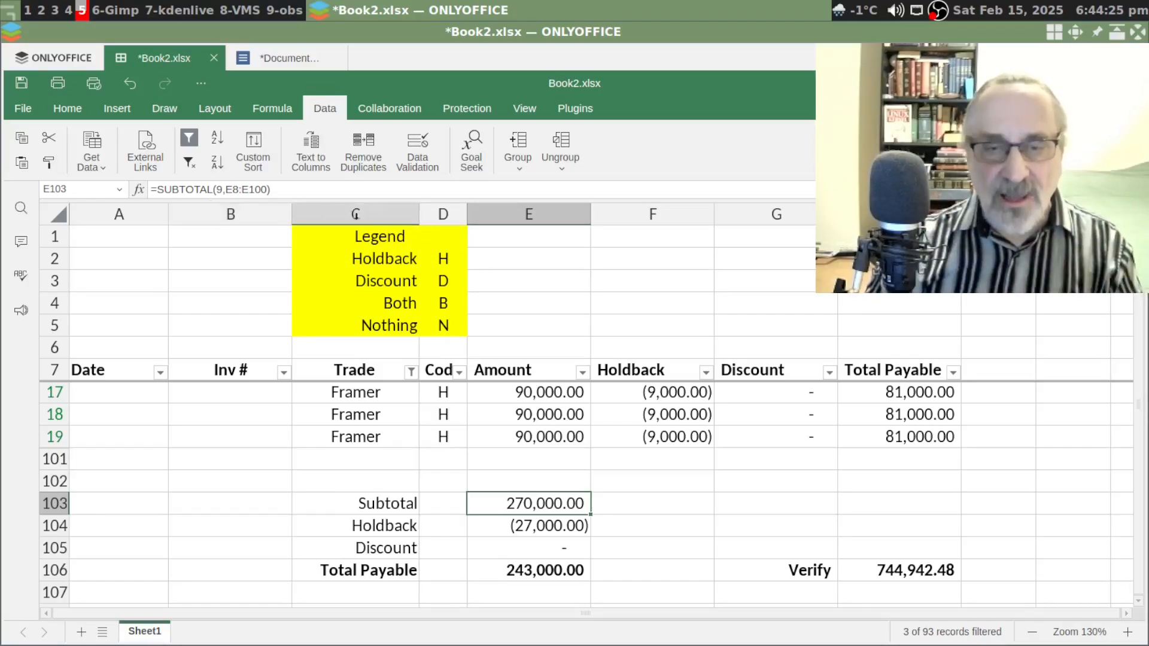
pyautogui.moveTo(549, 392); pyautogui.dragTo(549, 437)
pyautogui.click(652, 481)
pyautogui.click(937, 569)
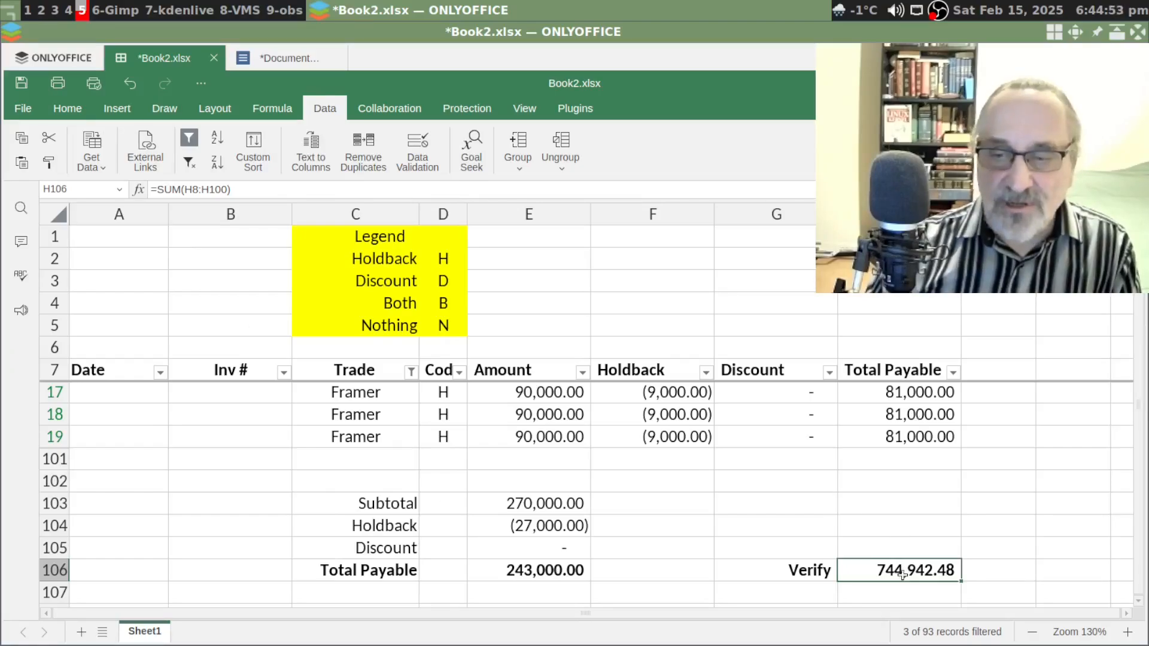
# In Document2.docx, highlight the SUM formula and then the SUBTOTAL formula to compare them
pyautogui.click(281, 58)
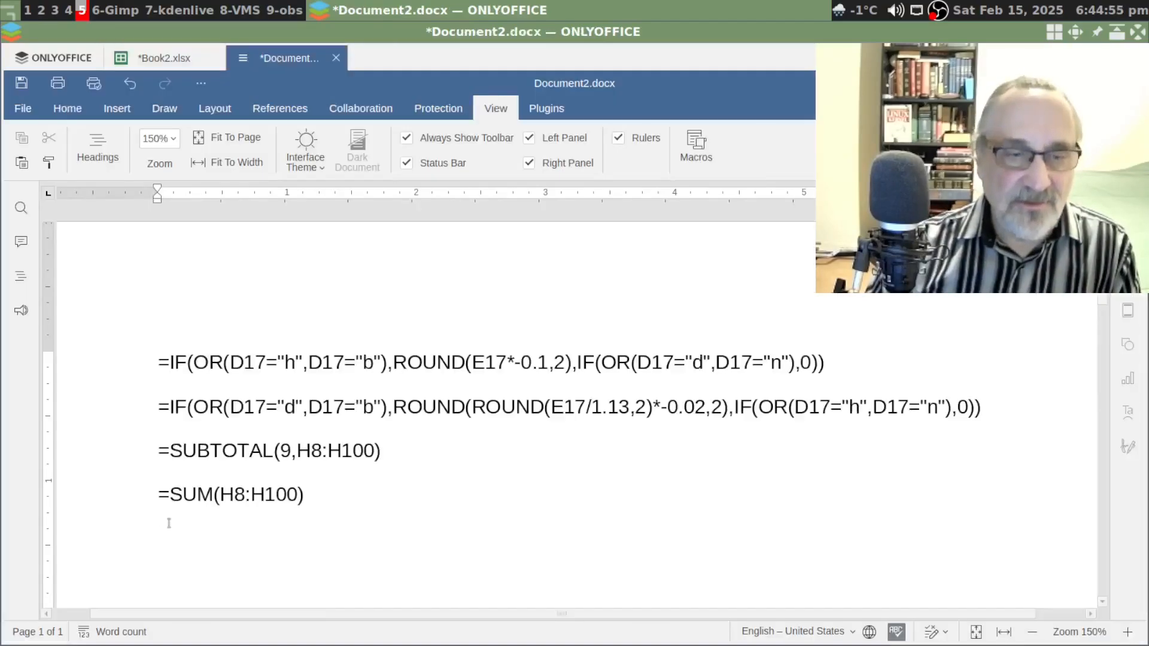
pyautogui.moveTo(321, 504); pyautogui.dragTo(159, 498)
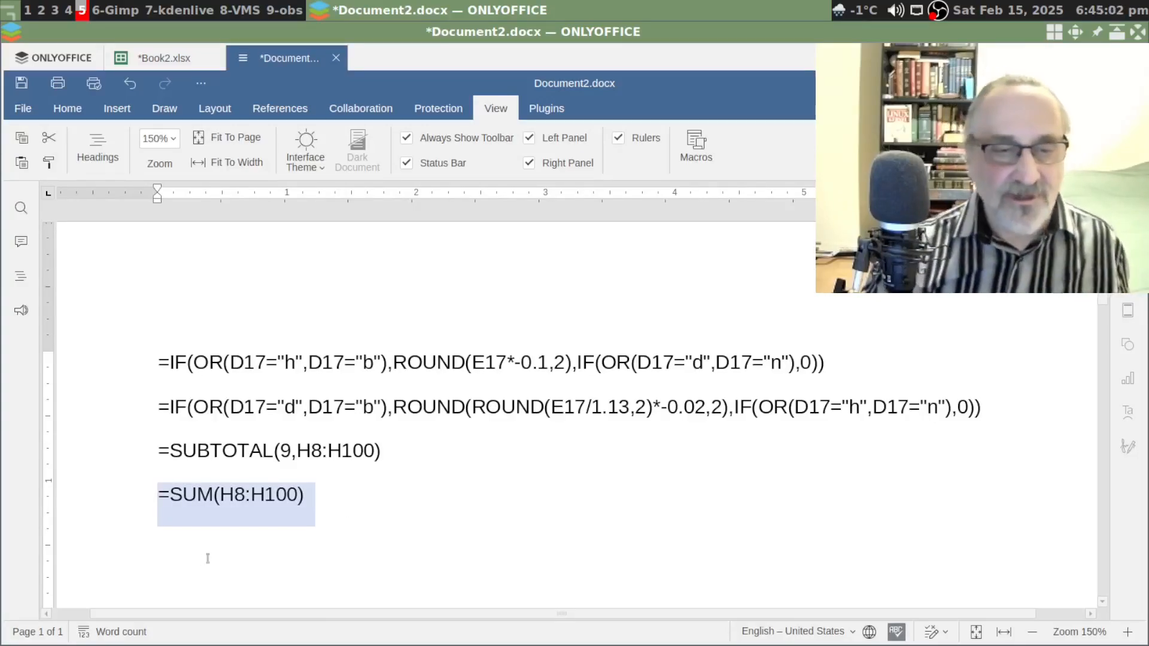
pyautogui.moveTo(157, 451); pyautogui.dragTo(386, 456)
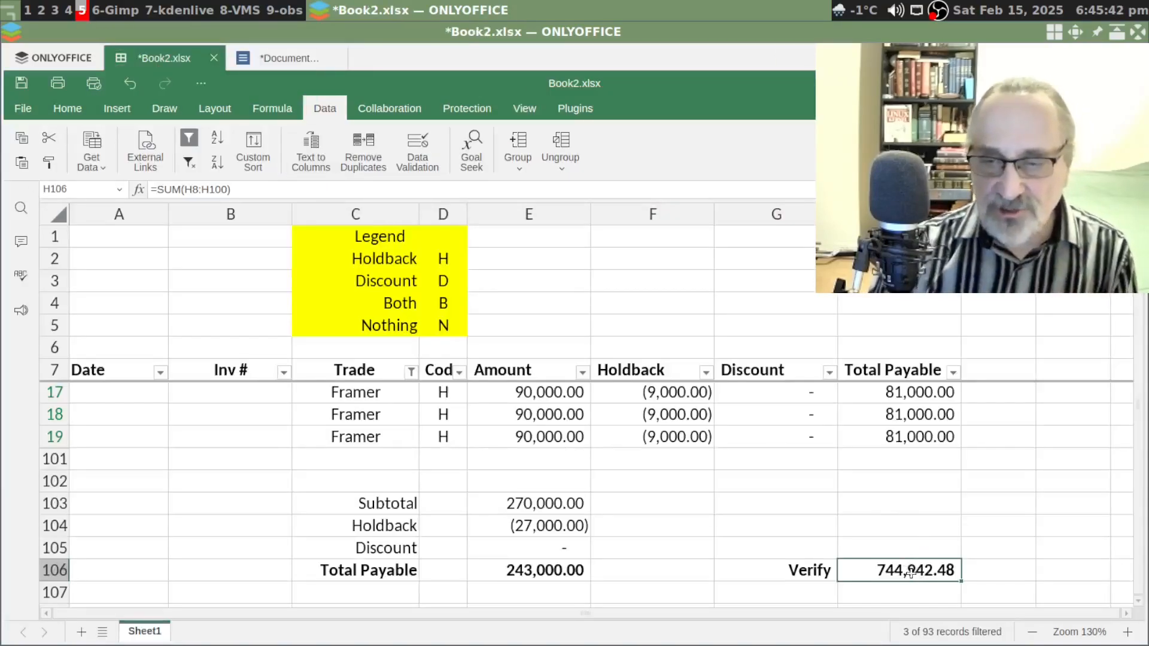
# Set the Verify cell H106 of Book2.xlsx back to the formula =SUBTOTAL(9,H8:H100)
pyautogui.write('=SUB')
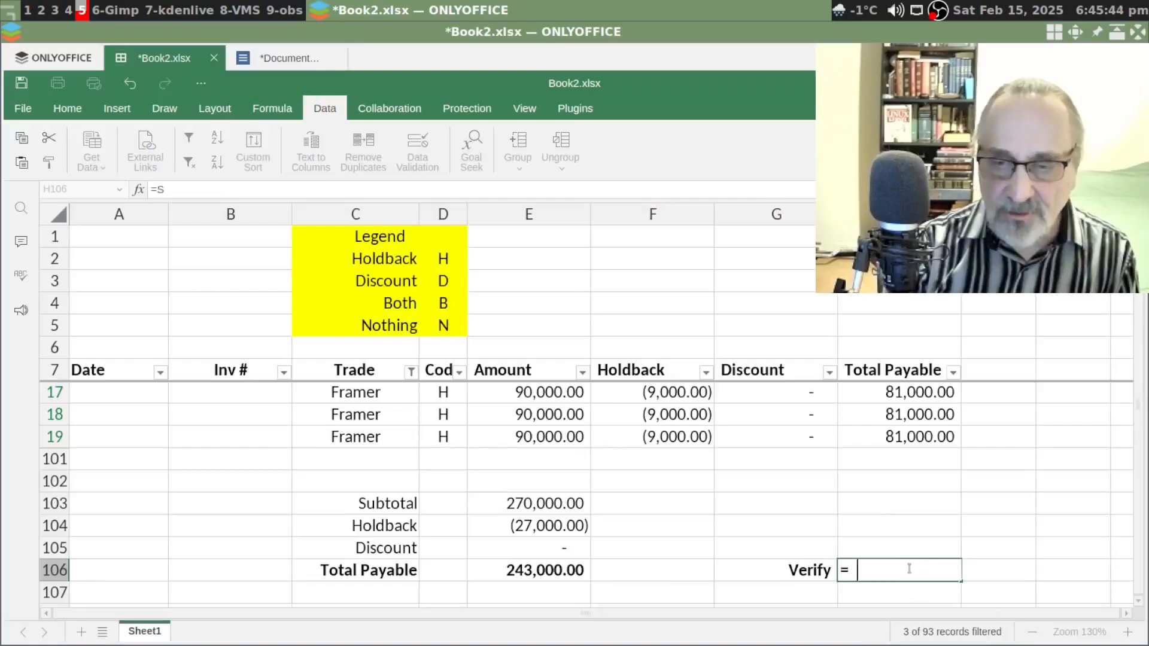
pyautogui.press('BackSpace')
pyautogui.press('BackSpace')
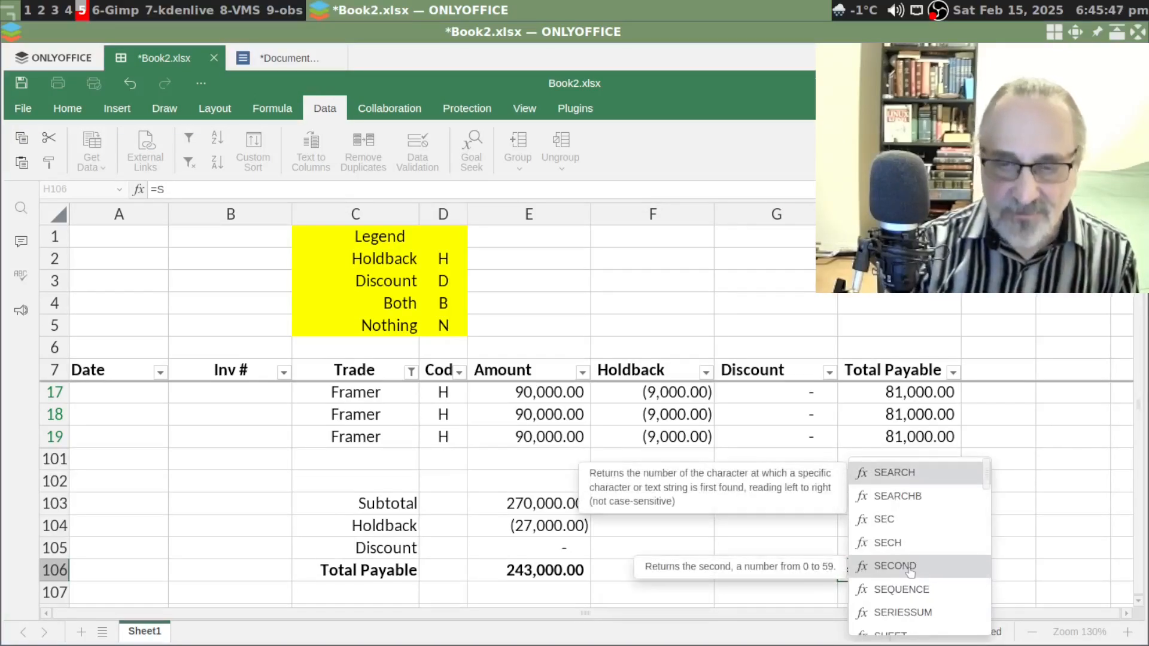
pyautogui.write('sub')
pyautogui.press('BackSpace')
pyautogui.press('BackSpace')
pyautogui.press('BackSpace')
pyautogui.press('BackSpace')
pyautogui.write('sub')
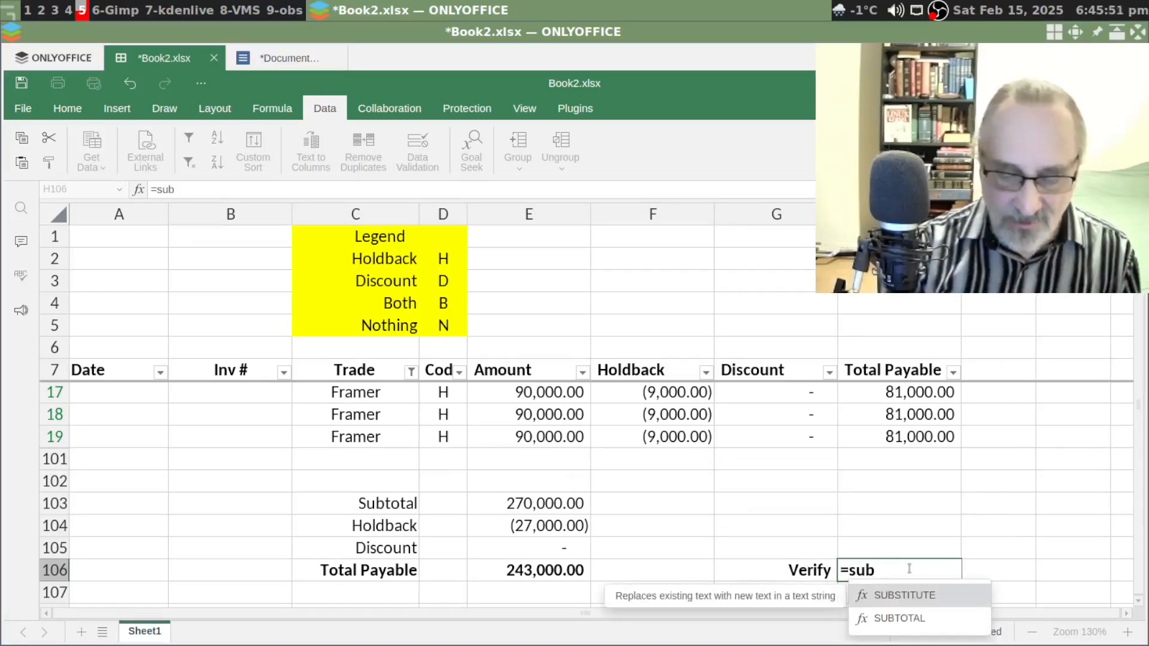
pyautogui.write('total(9,')
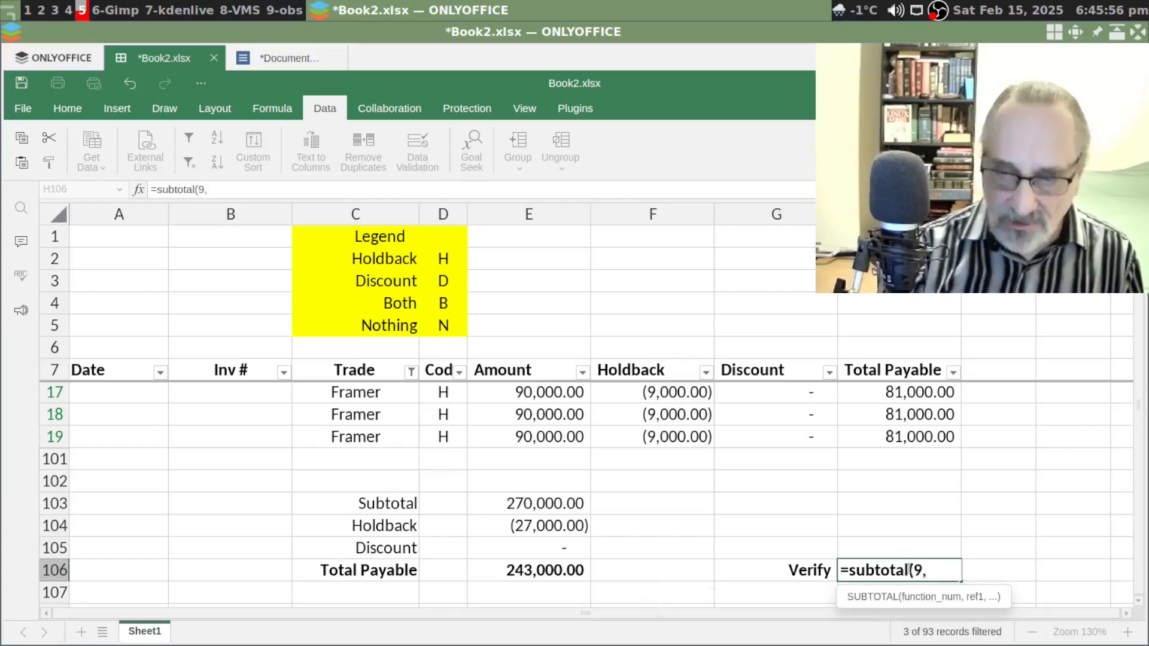
pyautogui.write('h8:')
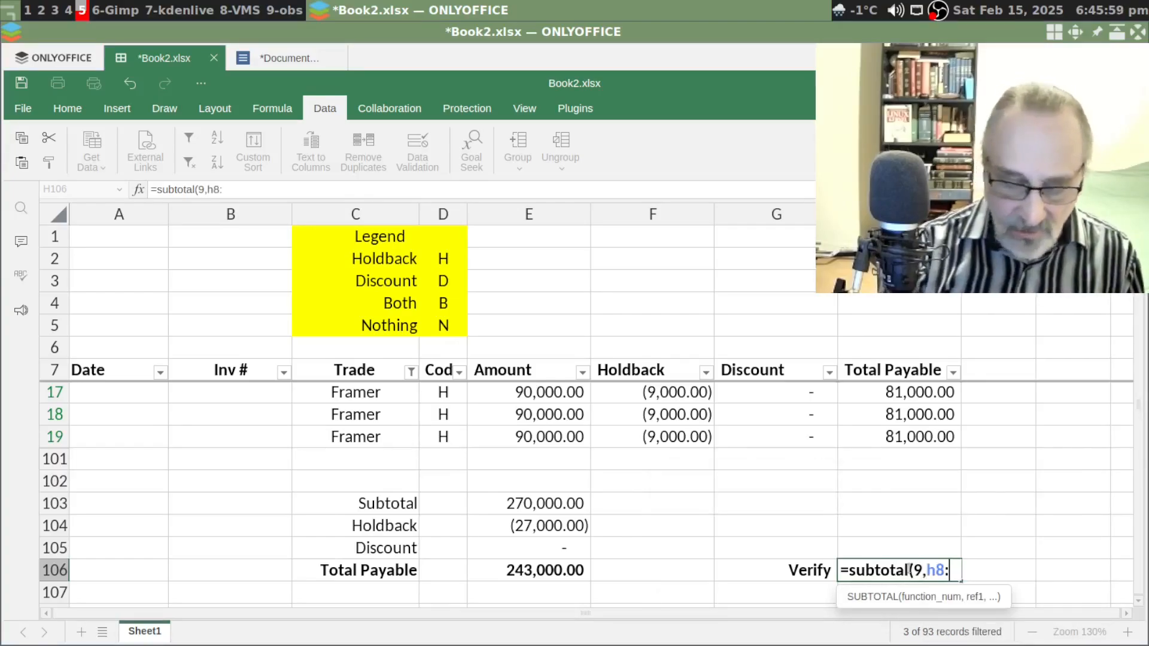
pyautogui.write('h')
pyautogui.write('10')
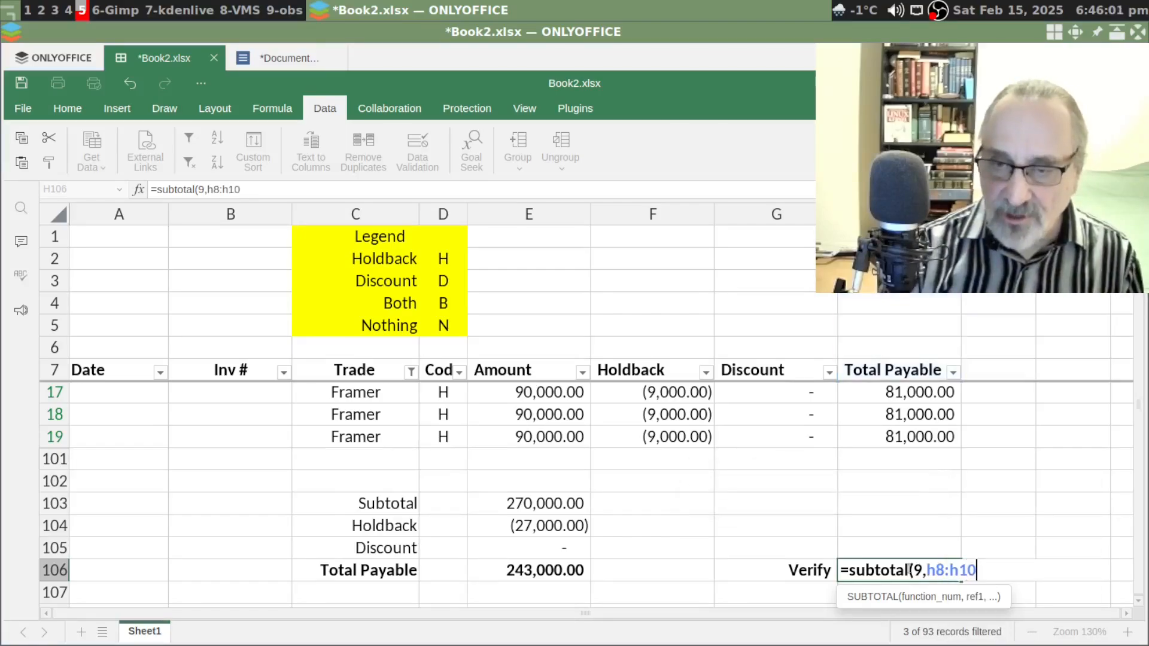
pyautogui.write('0)')
pyautogui.press('Return')
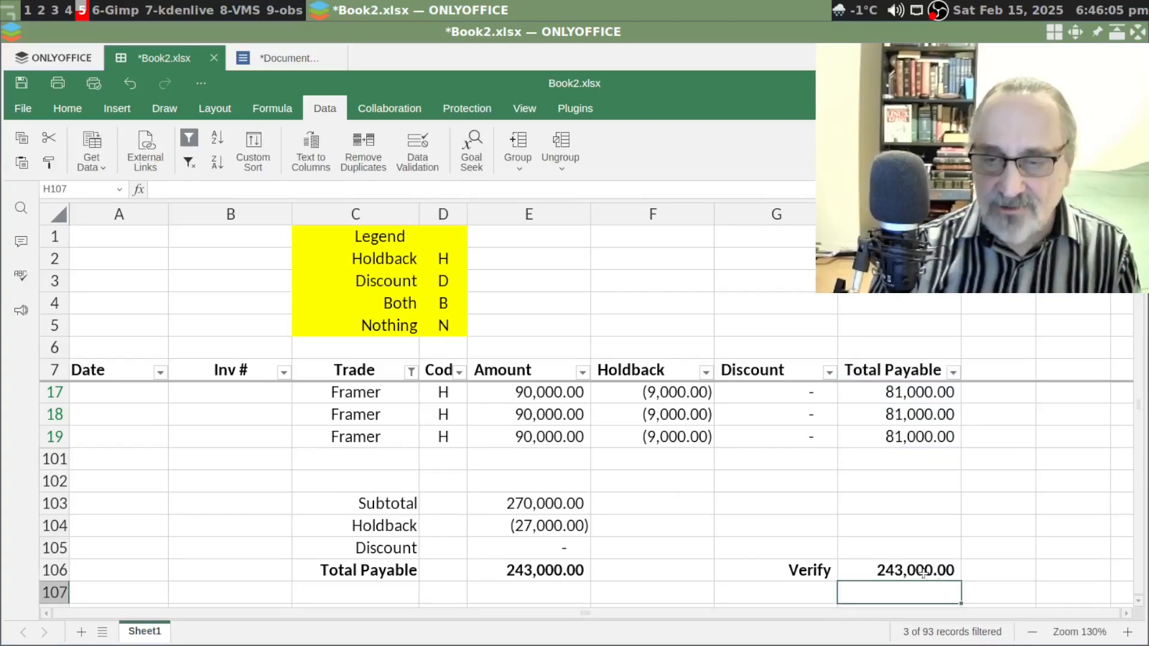
# Select the filtered Total Payable values H17:H19 to check their sum against the Verify total, then inspect the code in D17
pyautogui.moveTo(910, 394); pyautogui.dragTo(911, 440)
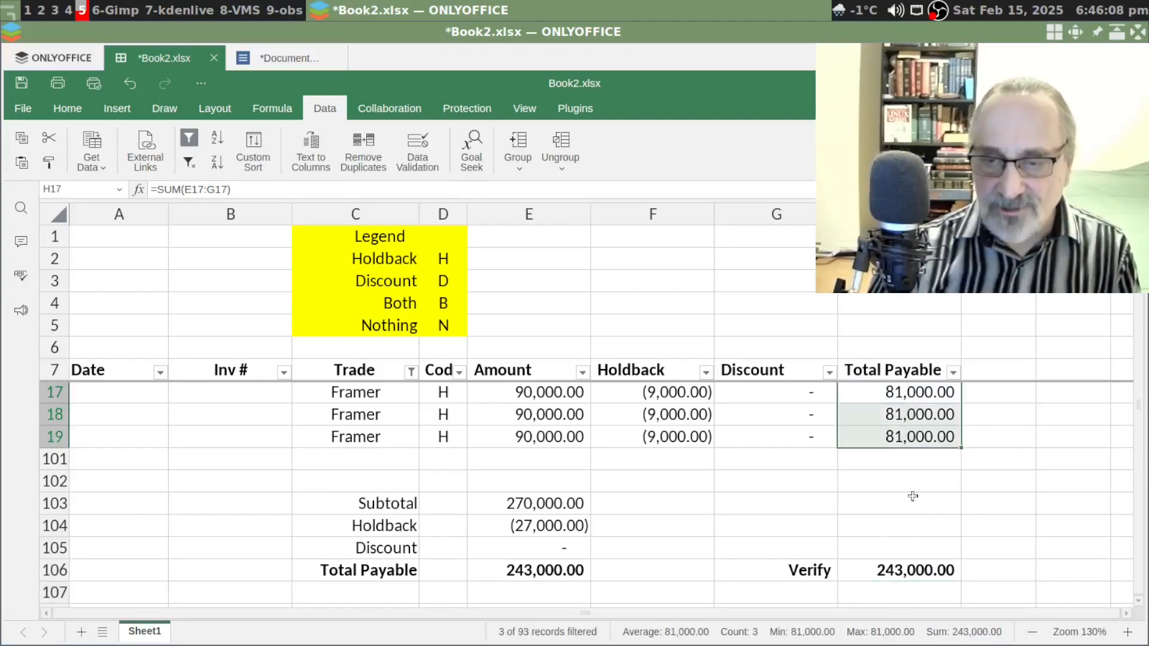
pyautogui.click(903, 574)
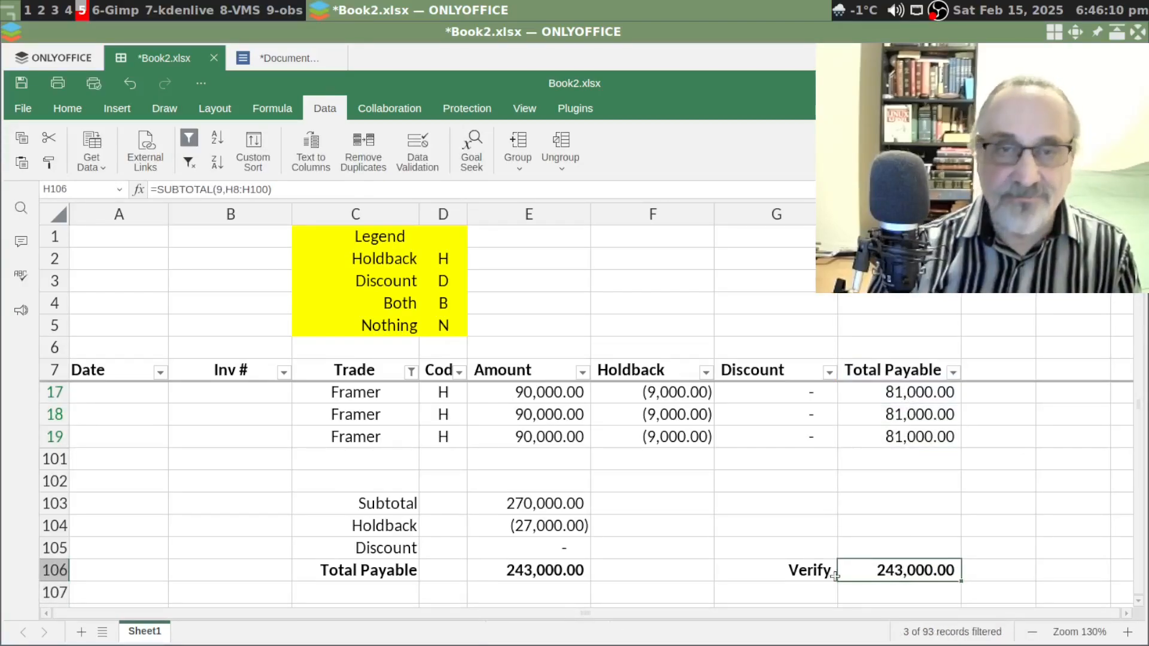
pyautogui.click(443, 393)
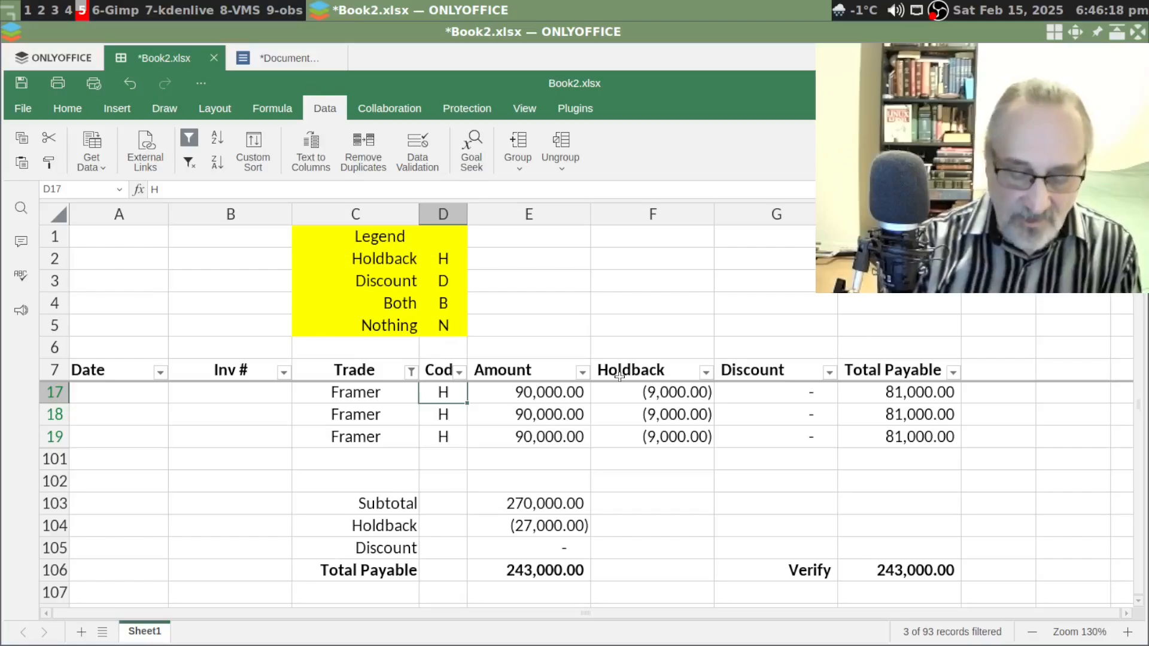
# Try the codes n, d and b one after another in D17 to test the first Framer row's Holdback and Discount formulas
pyautogui.write('n')
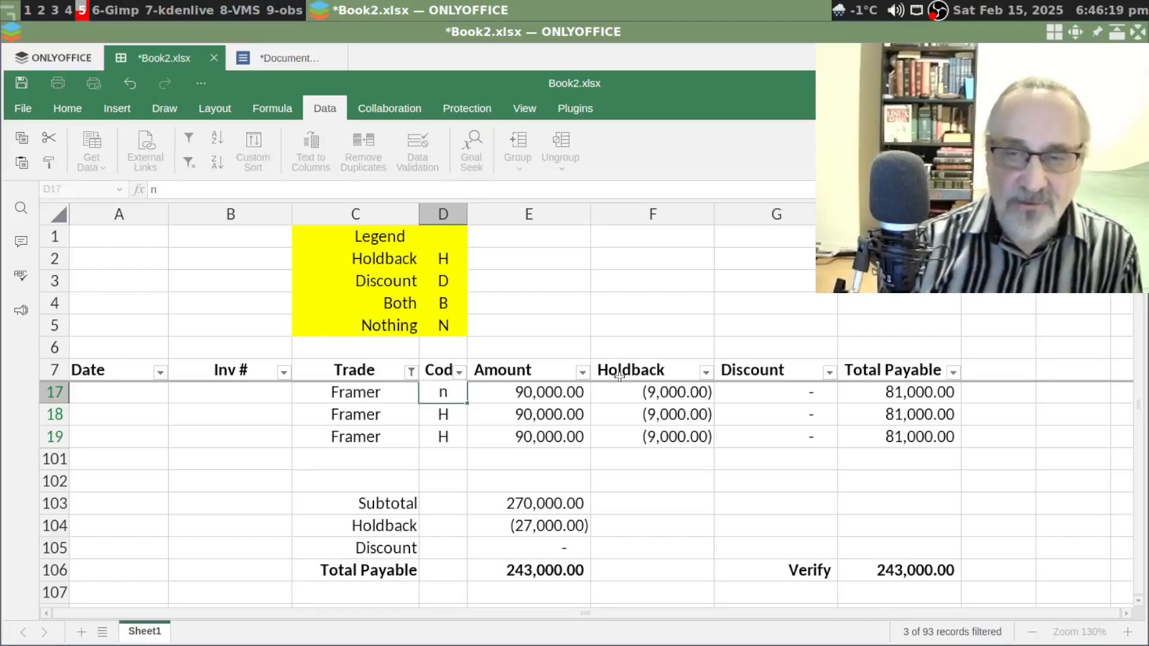
pyautogui.press('Return')
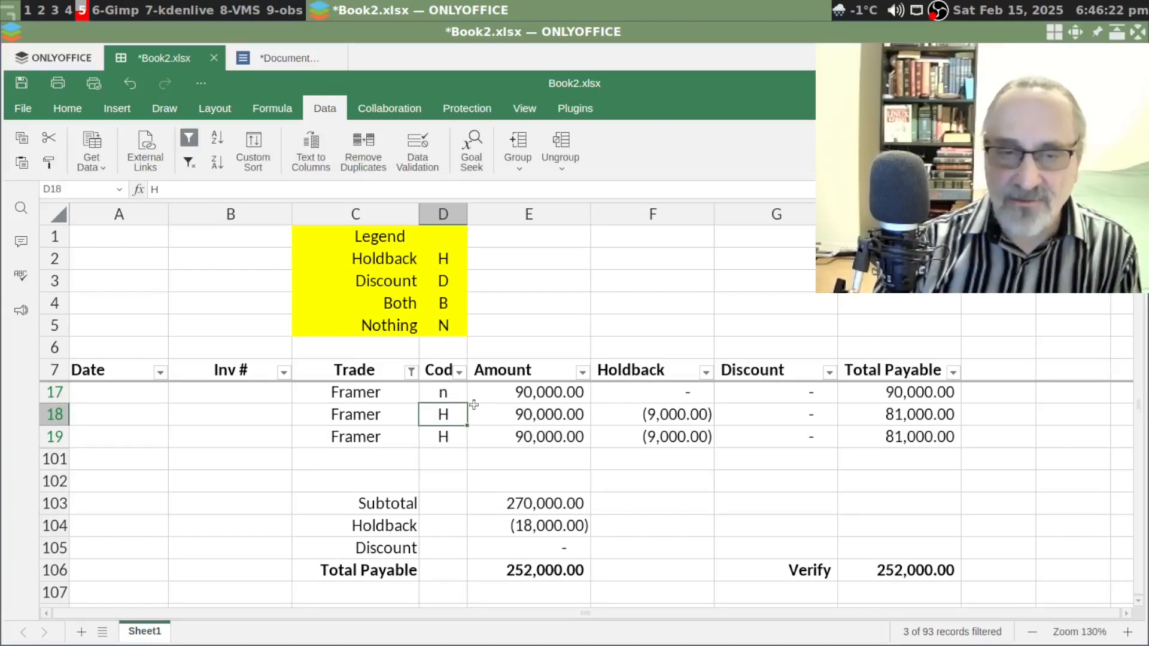
pyautogui.click(450, 392)
pyautogui.write('d')
pyautogui.press('Return')
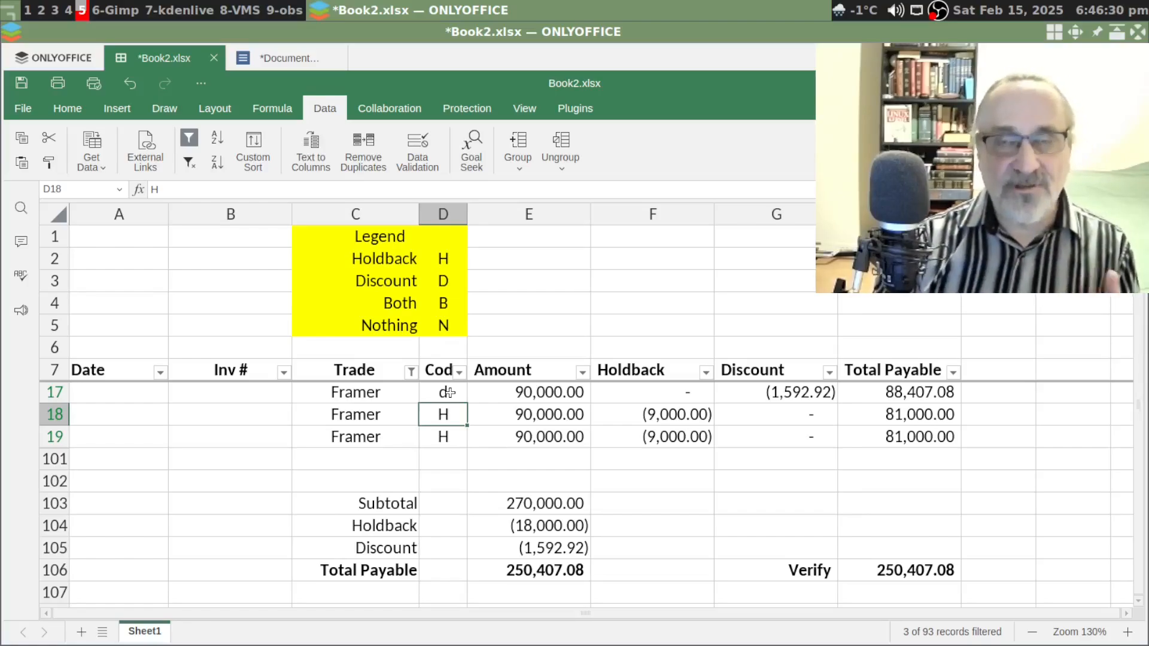
pyautogui.click(450, 392)
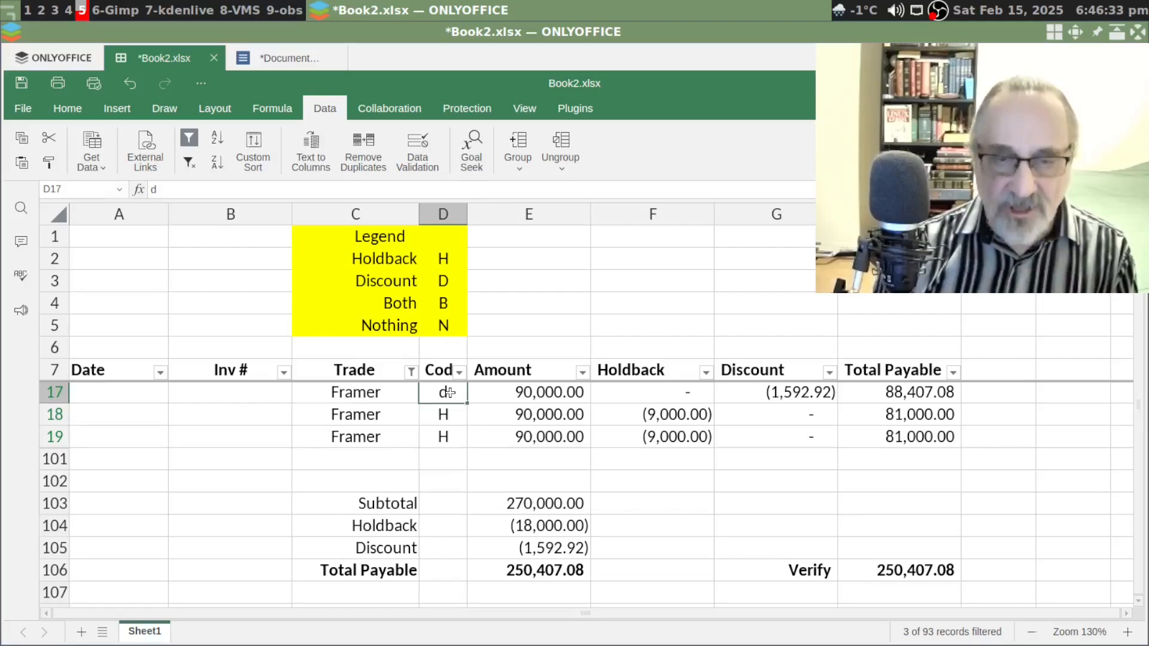
pyautogui.write('b')
pyautogui.press('Return')
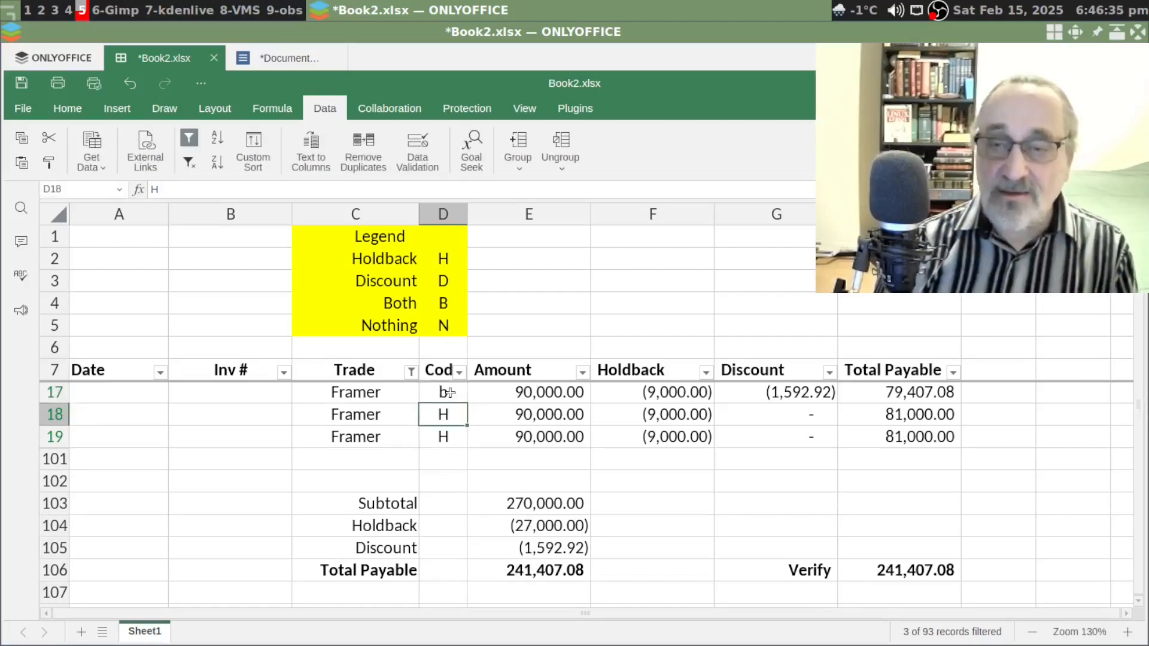
# Enter the code n in D17, then clear the cell to test the row's formulas with a blank code
pyautogui.click(450, 393)
pyautogui.write('n')
pyautogui.press('Return')
pyautogui.click(450, 392)
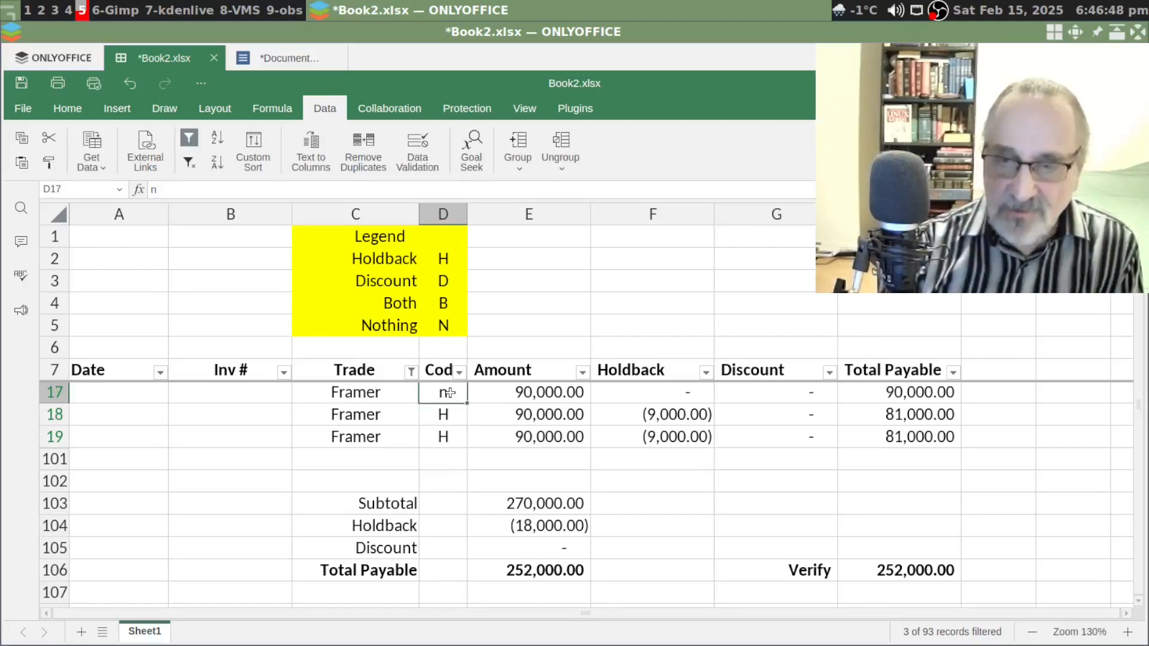
pyautogui.press('Delete')
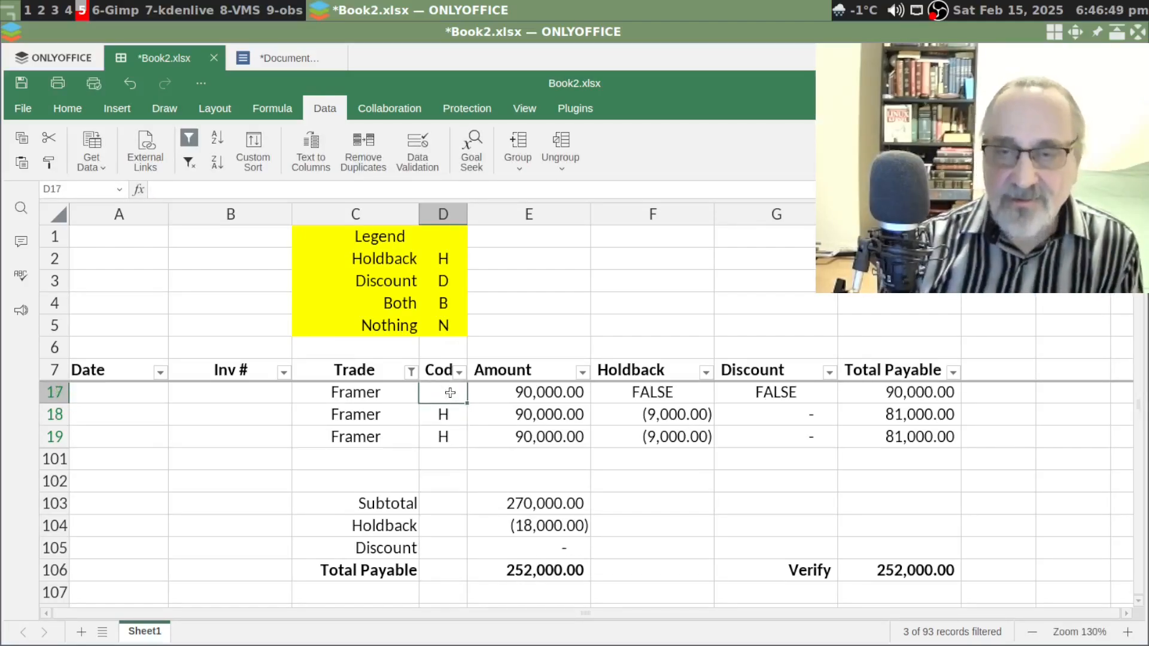